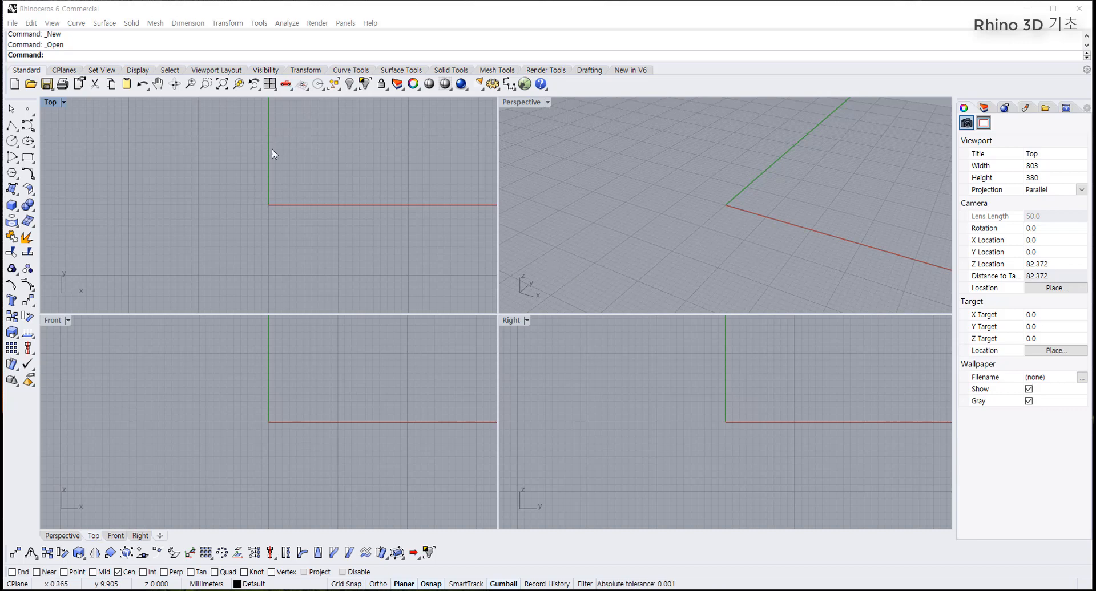
- Turn on Grid Snap and draw a circle centred at the origin with a radius of 20 mm in the Top viewport
left_click(351, 584)
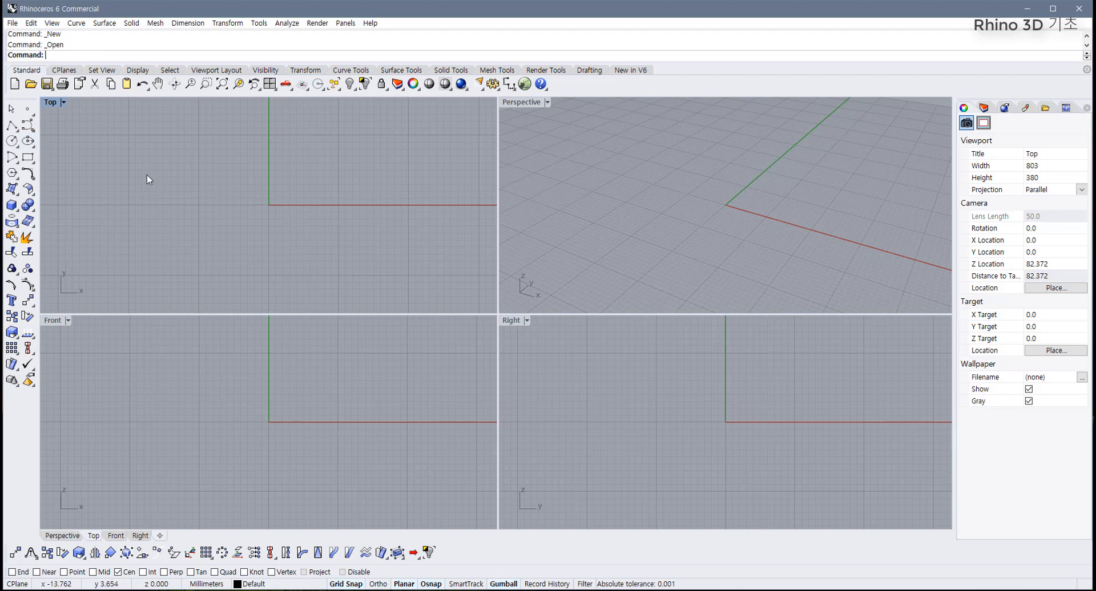
left_click(11, 141)
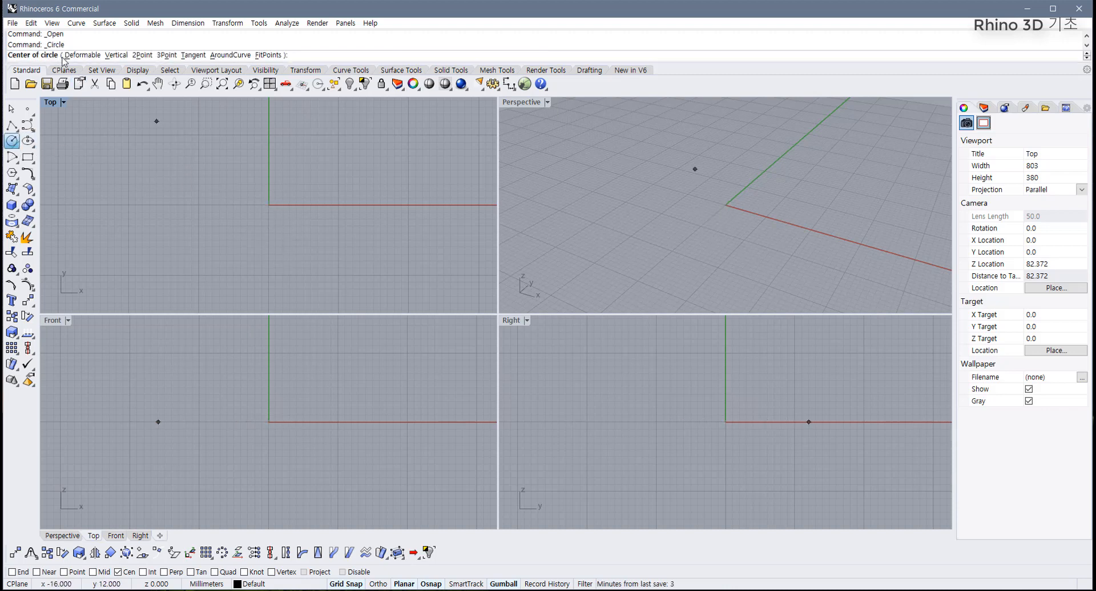
type("0")
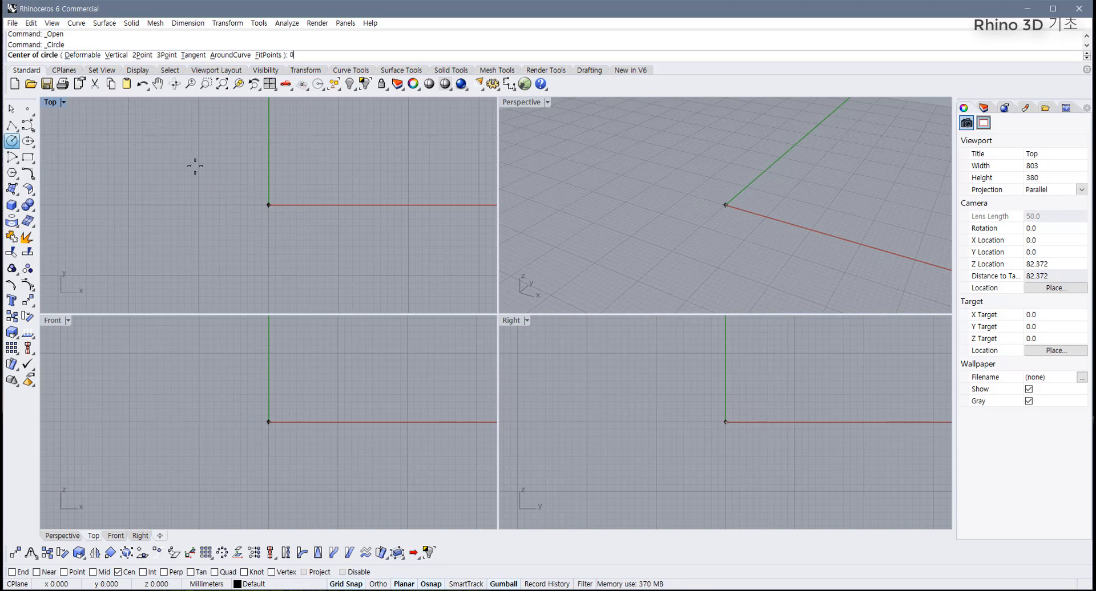
key("Return")
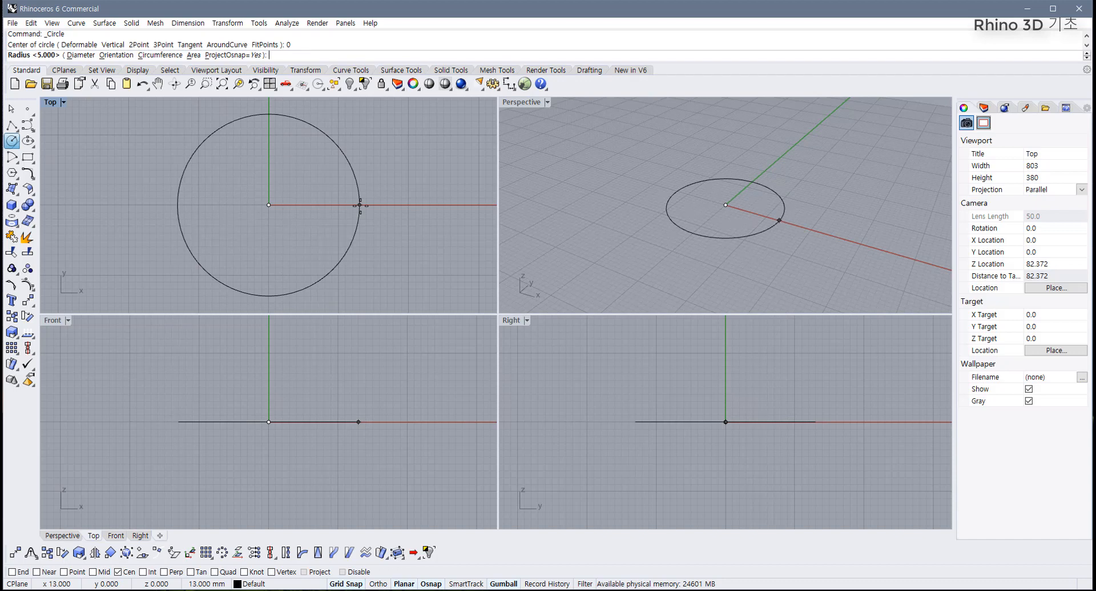
type("20")
key("Return")
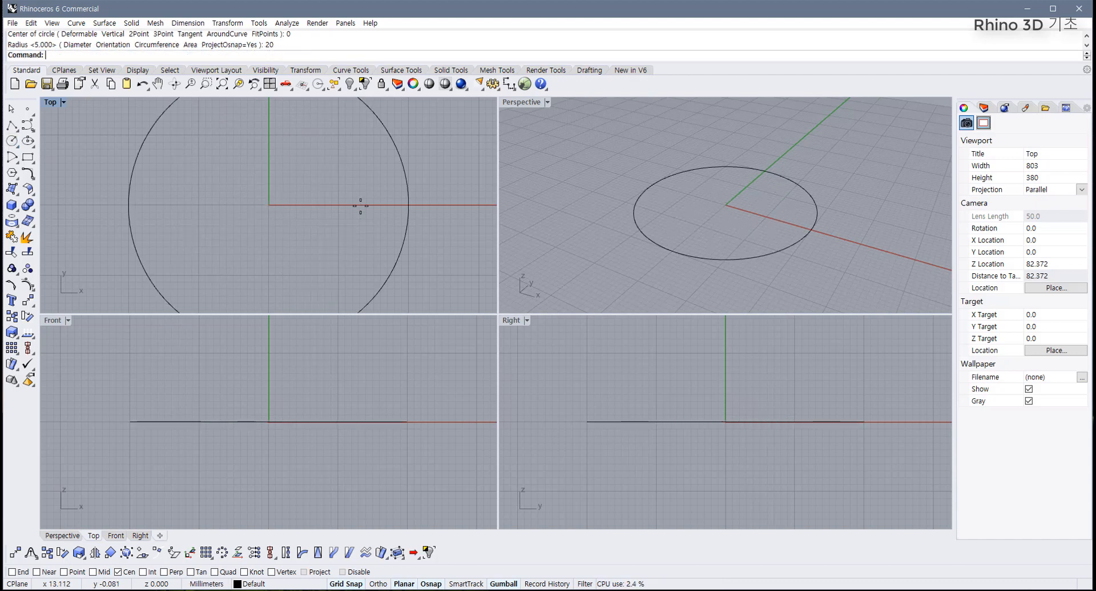
- Draw a small circle of about 4 mm radius centred at 0,15 inside the large circle in the Top viewport
scroll(311, 215, "down", 3)
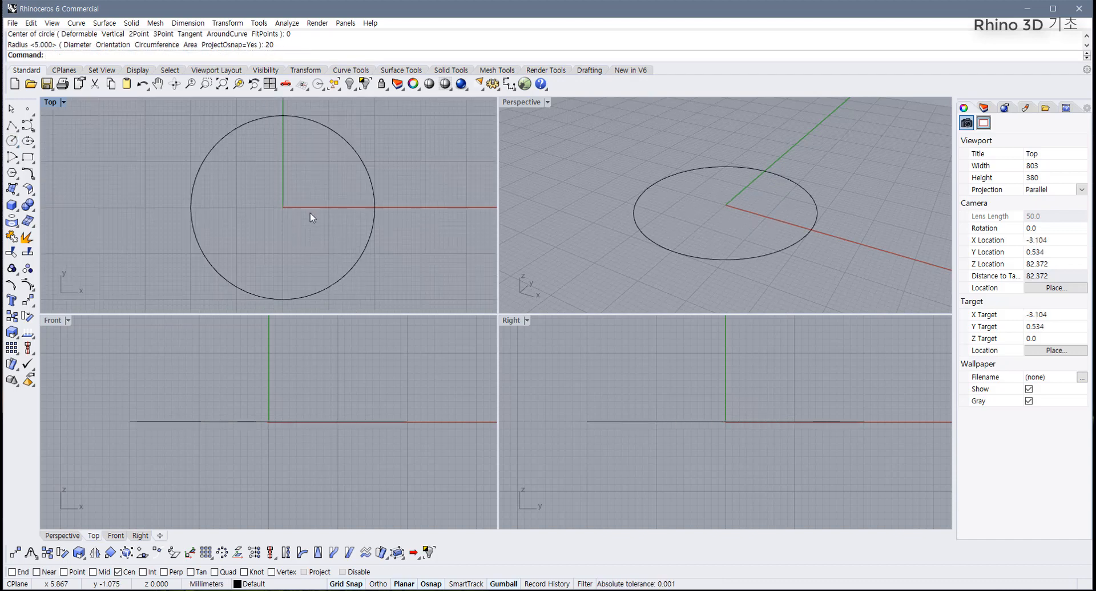
scroll(310, 214, "up", 2)
scroll(310, 213, "down", 2)
scroll(310, 213, "down", 3)
scroll(309, 213, "up", 3)
scroll(310, 214, "down", 2)
right_click_drag(293, 148, 268, 166)
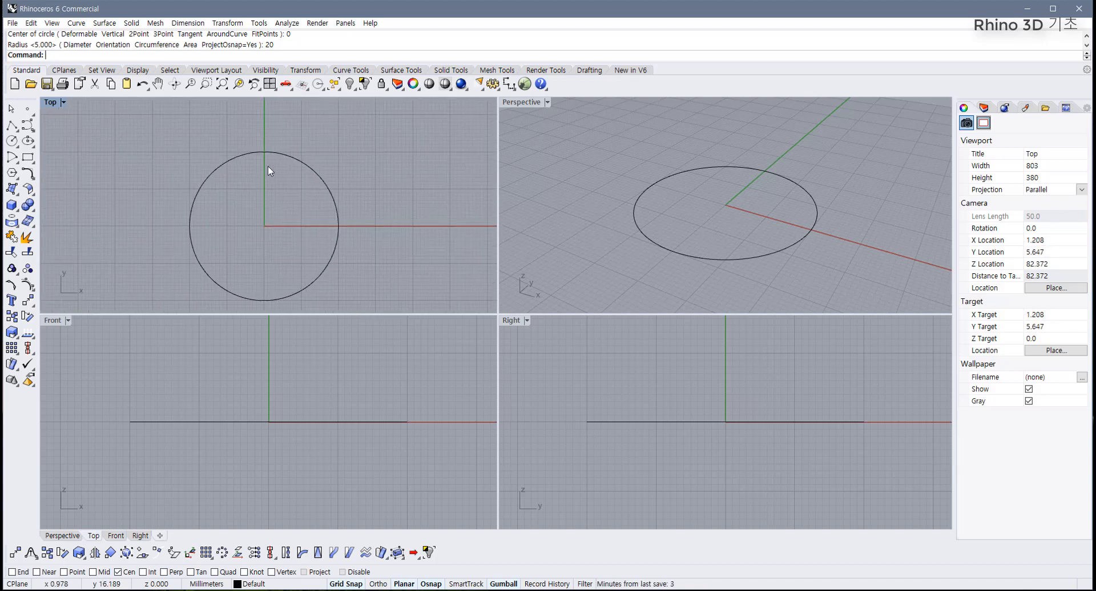
scroll(269, 166, "up", 2)
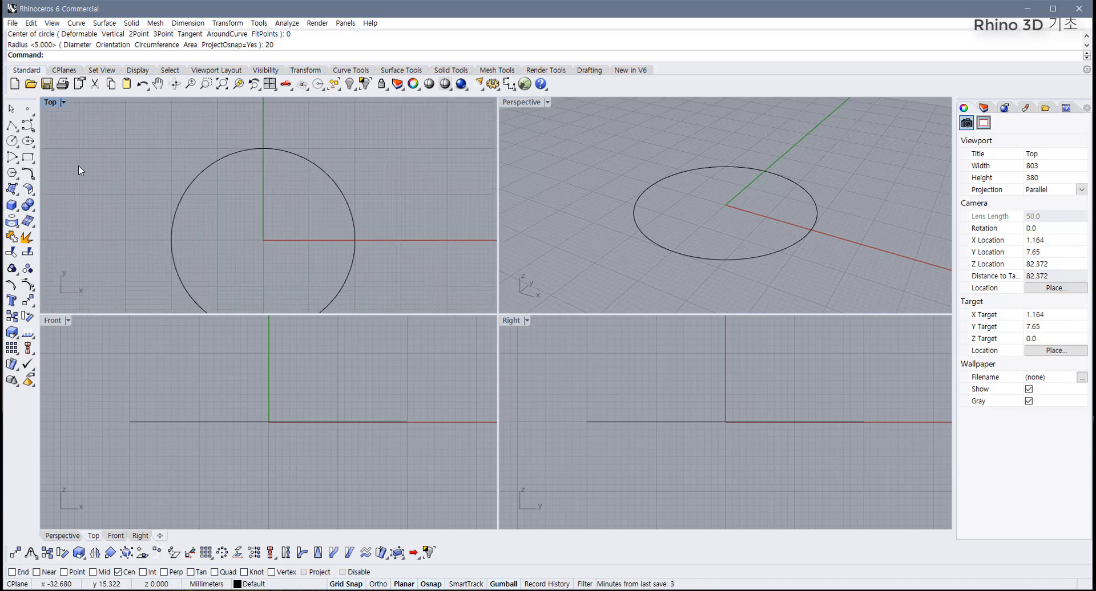
left_click(12, 140)
scroll(277, 166, "up", 1)
scroll(255, 166, "up", 4)
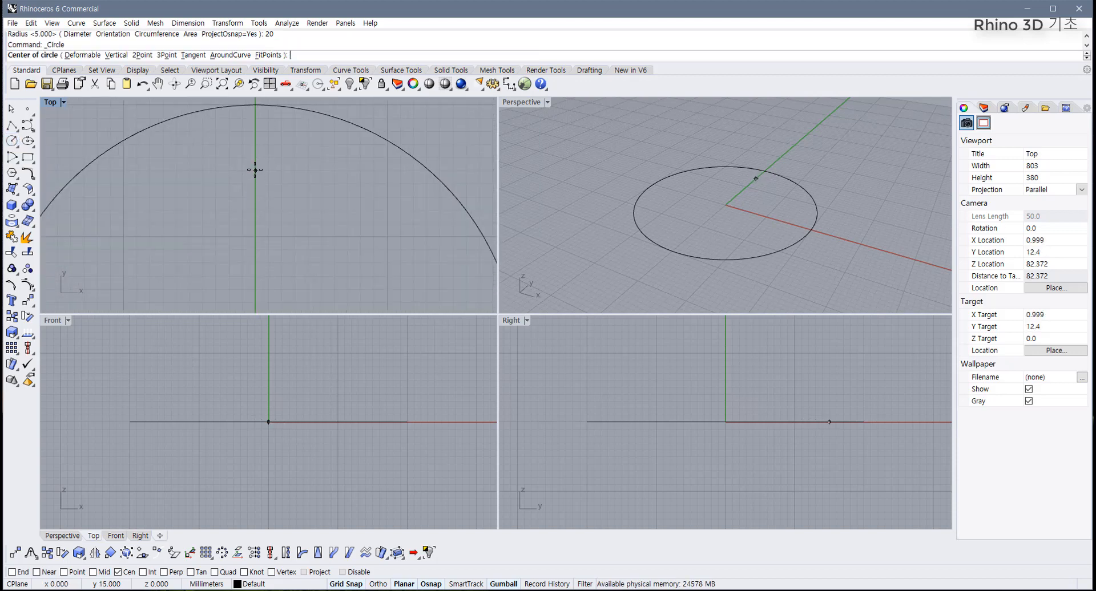
left_click(255, 171)
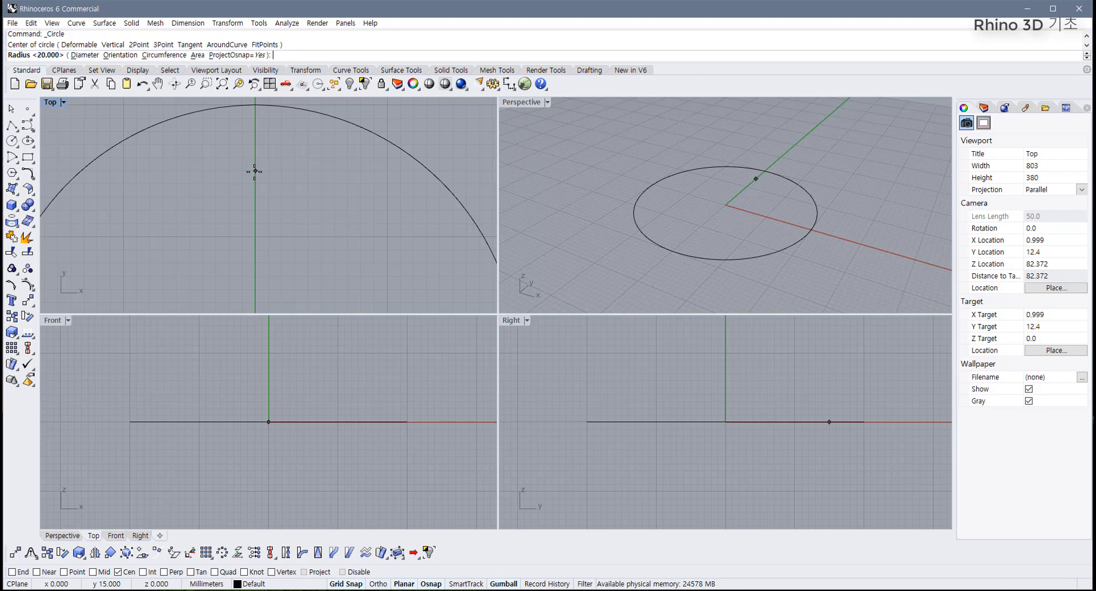
left_click(273, 222)
- Start extruding the small circle and set the Solid option to Yes
left_click_drag(301, 224, 251, 207)
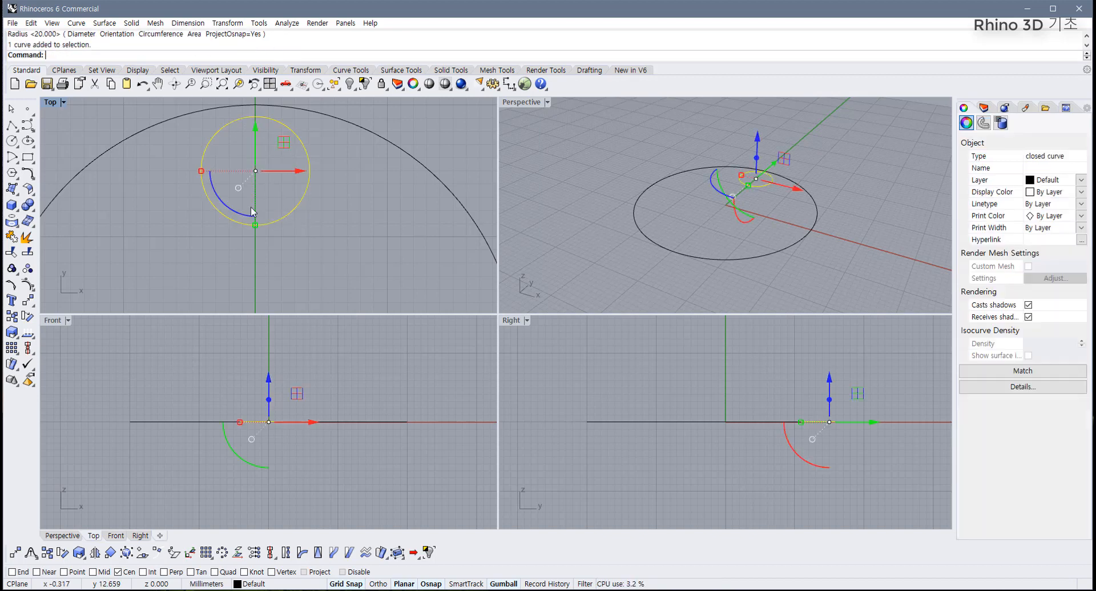
scroll(251, 208, "down", 8)
scroll(283, 232, "down", 5)
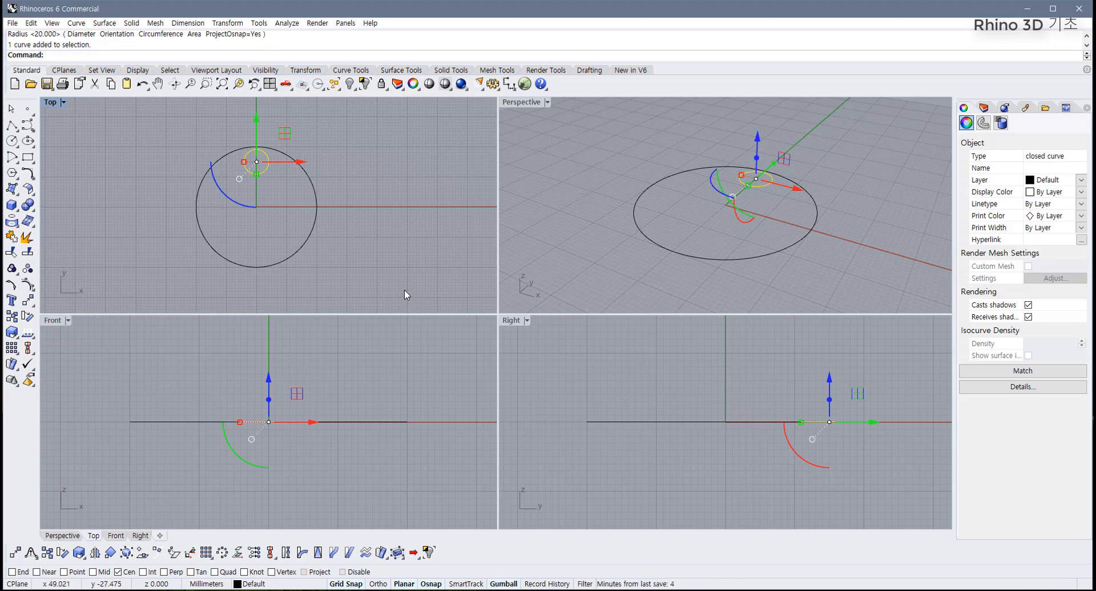
right_click_drag(734, 428, 658, 408)
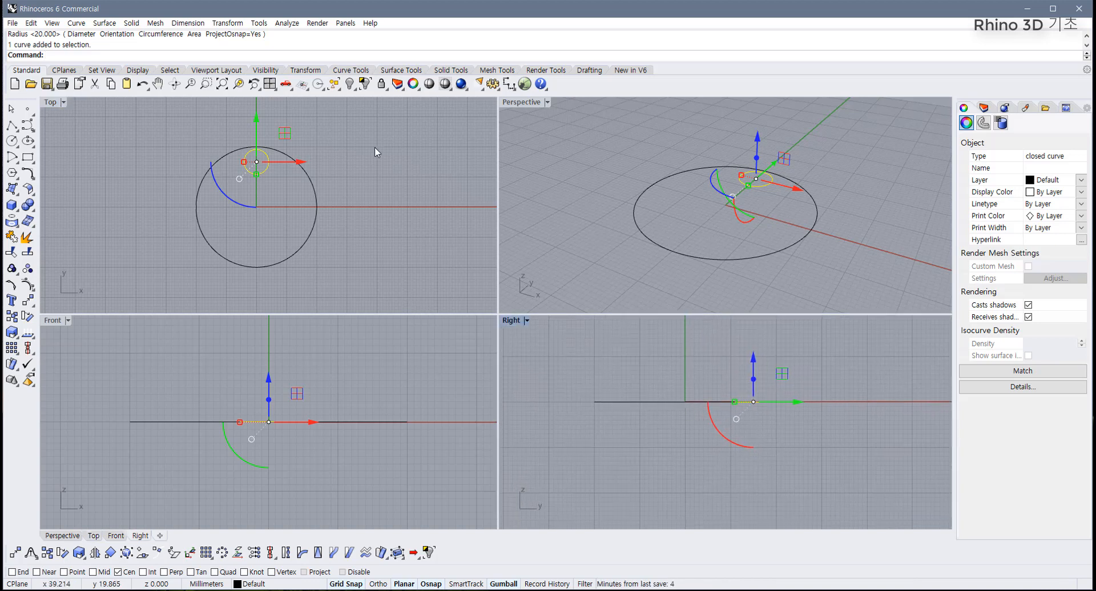
left_click(399, 71)
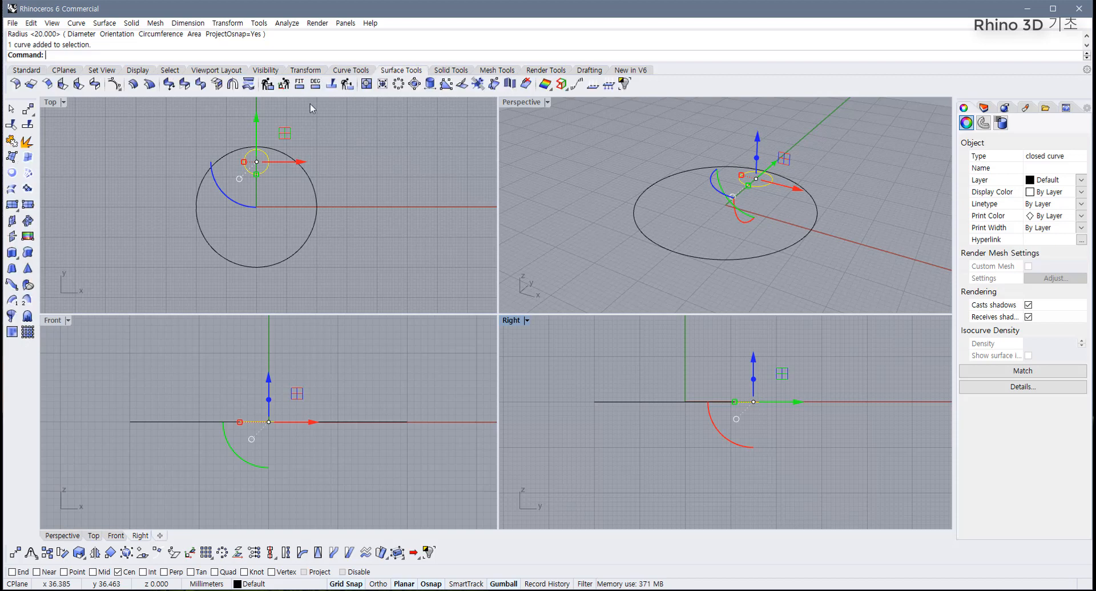
left_click(12, 253)
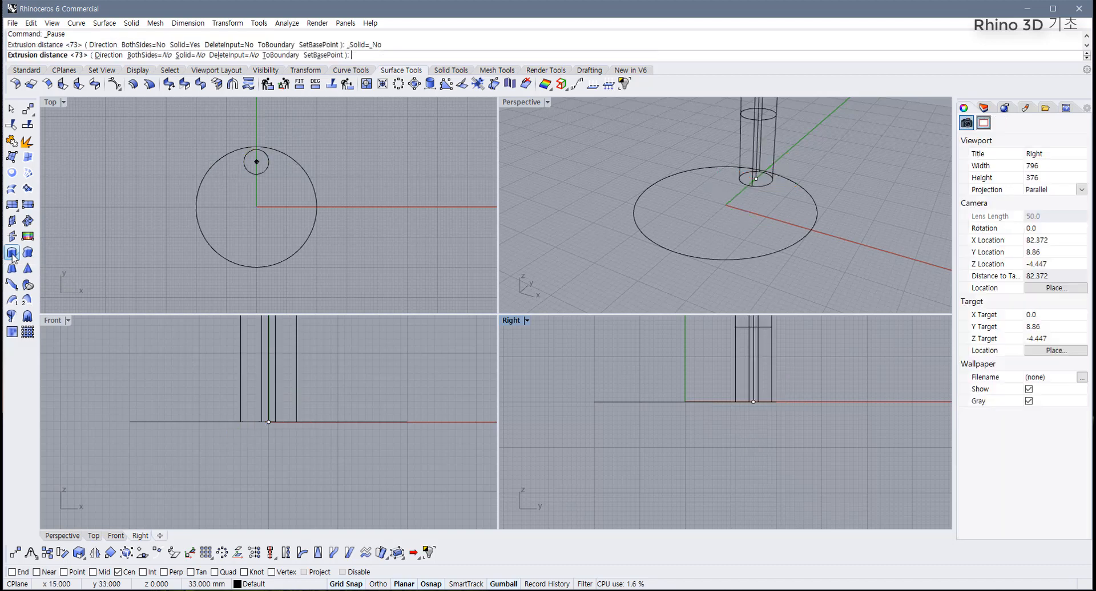
left_click(190, 55)
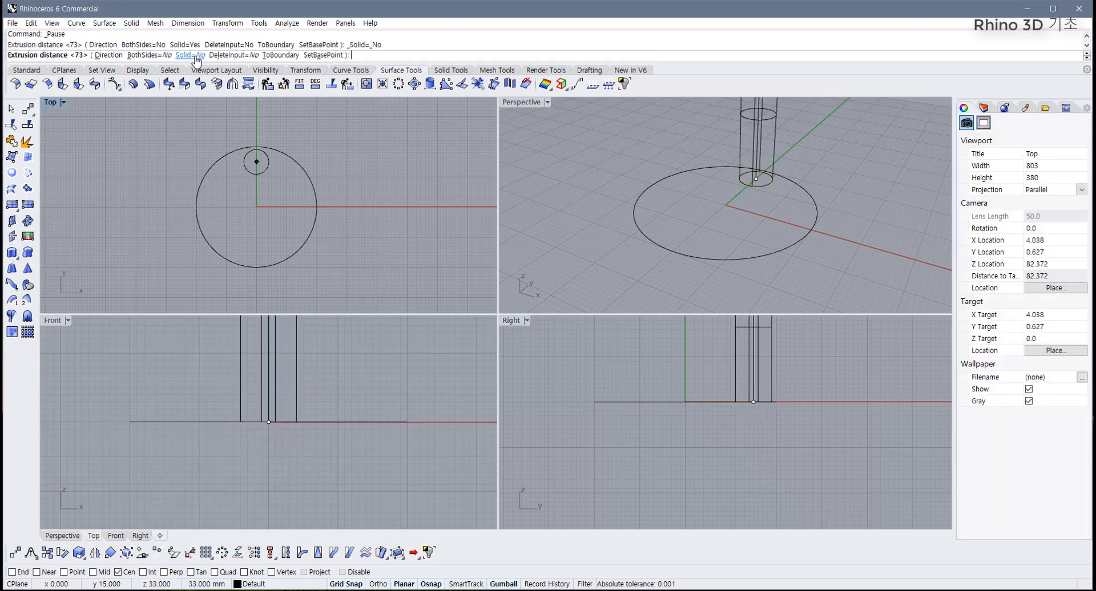
left_click(195, 57)
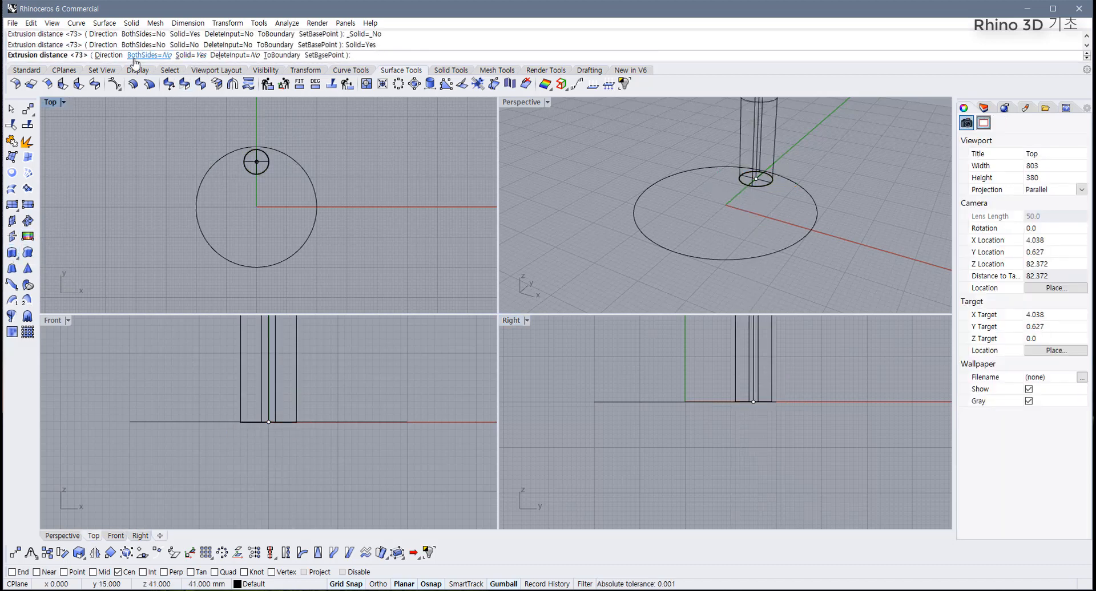
- Slant the extrusion direction from the small circle's centre to 26,-40 in the Right viewport and extrude it about 41 mm downward
left_click(111, 57)
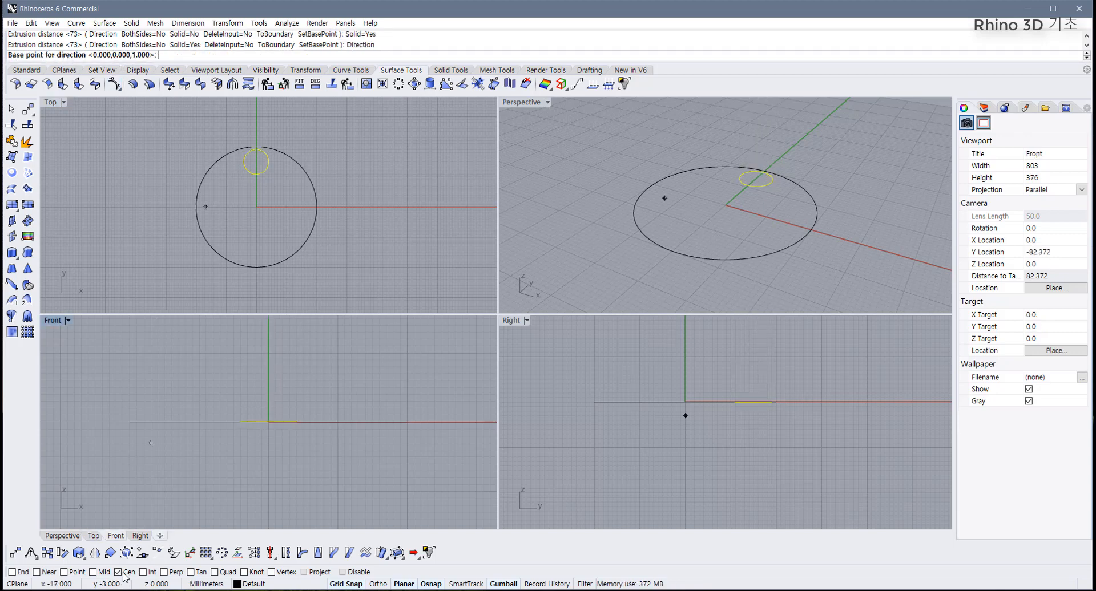
right_click_drag(722, 423, 680, 398)
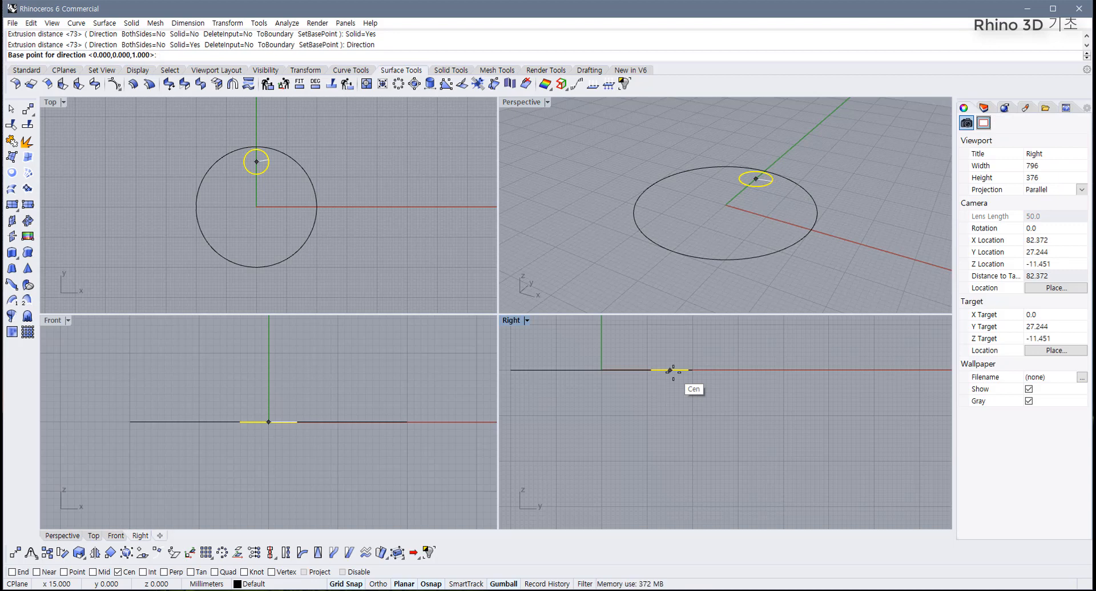
left_click(670, 370)
scroll(690, 442, "down", 4)
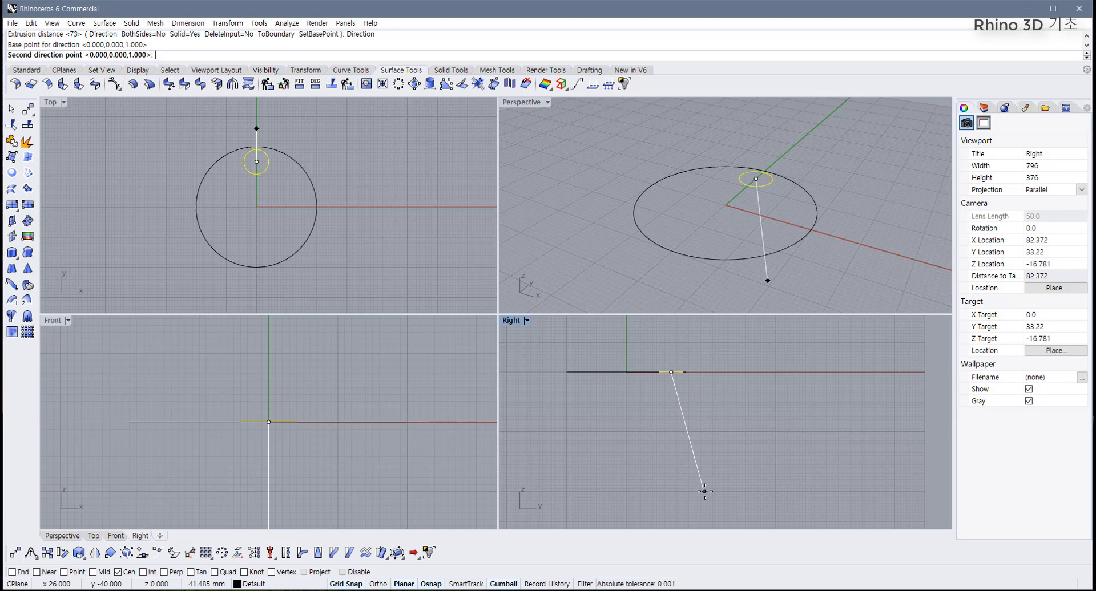
left_click(705, 491)
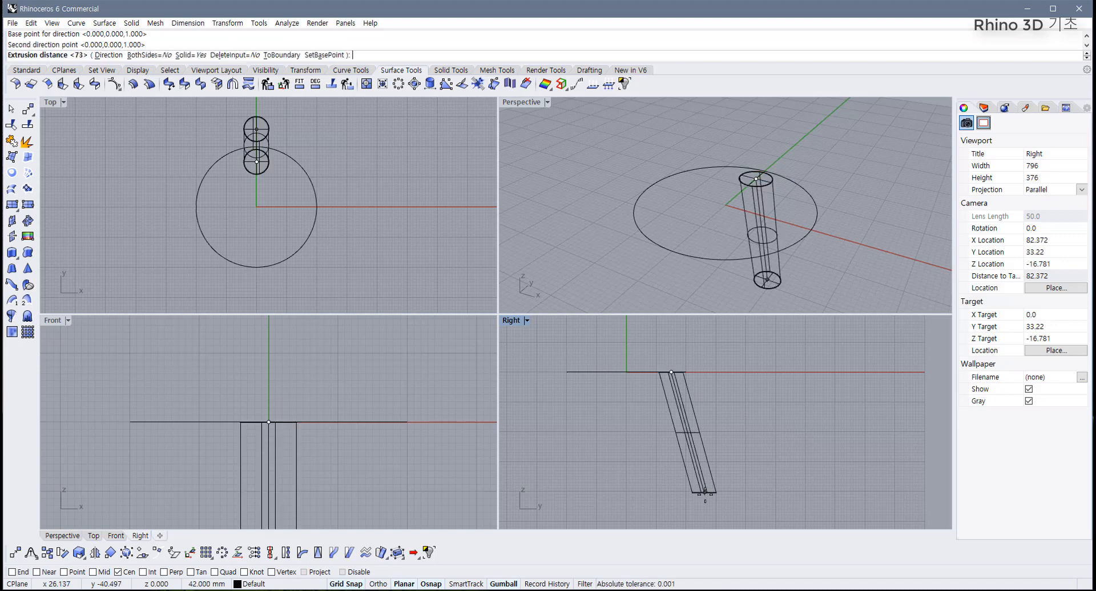
scroll(705, 495, "up", 3)
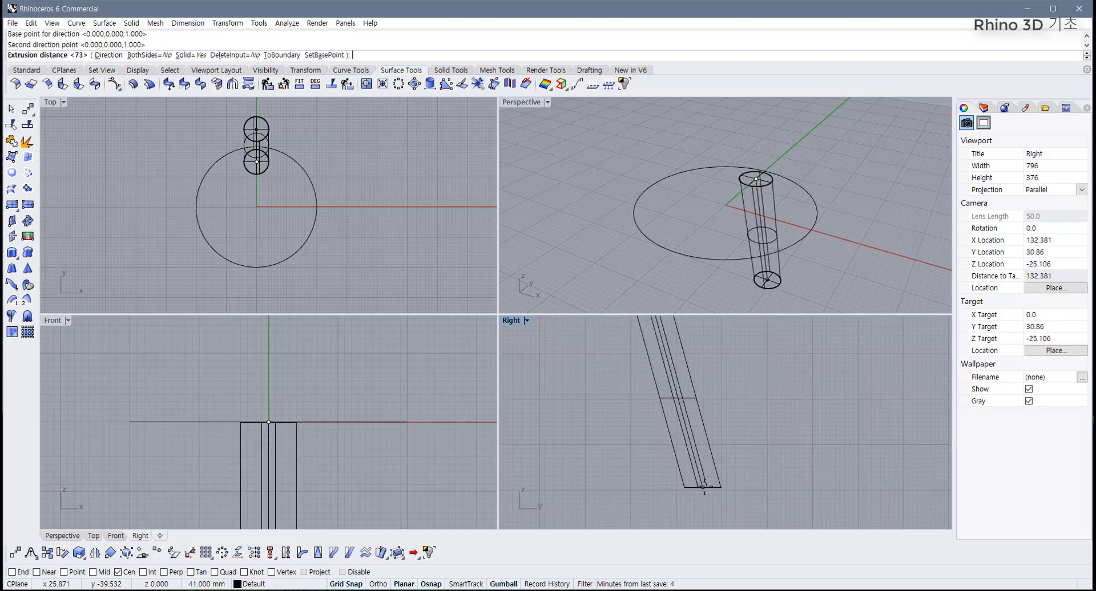
left_click(704, 487)
scroll(664, 481, "down", 4)
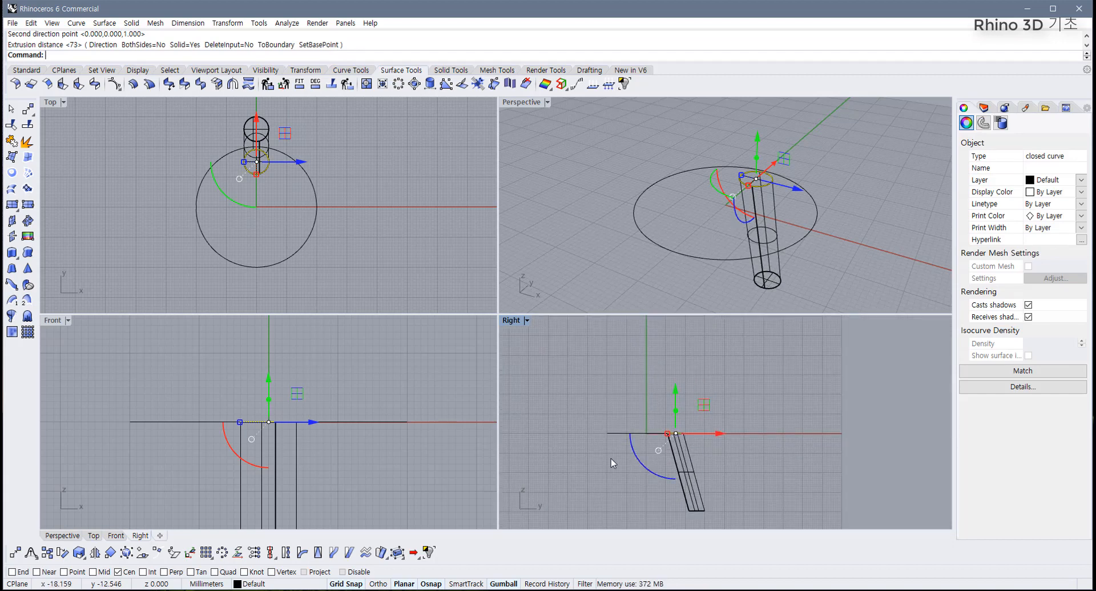
left_click(655, 446)
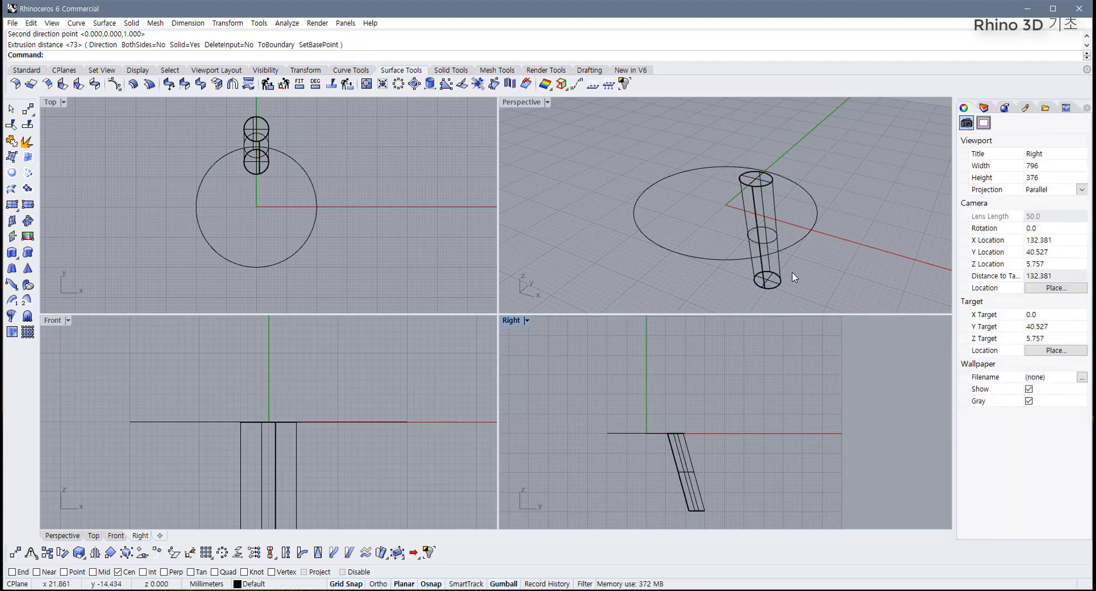
- Set the Perspective viewport to Shaded display and look at the slanted cylinder
left_click_drag(792, 273, 757, 297)
left_click(698, 132)
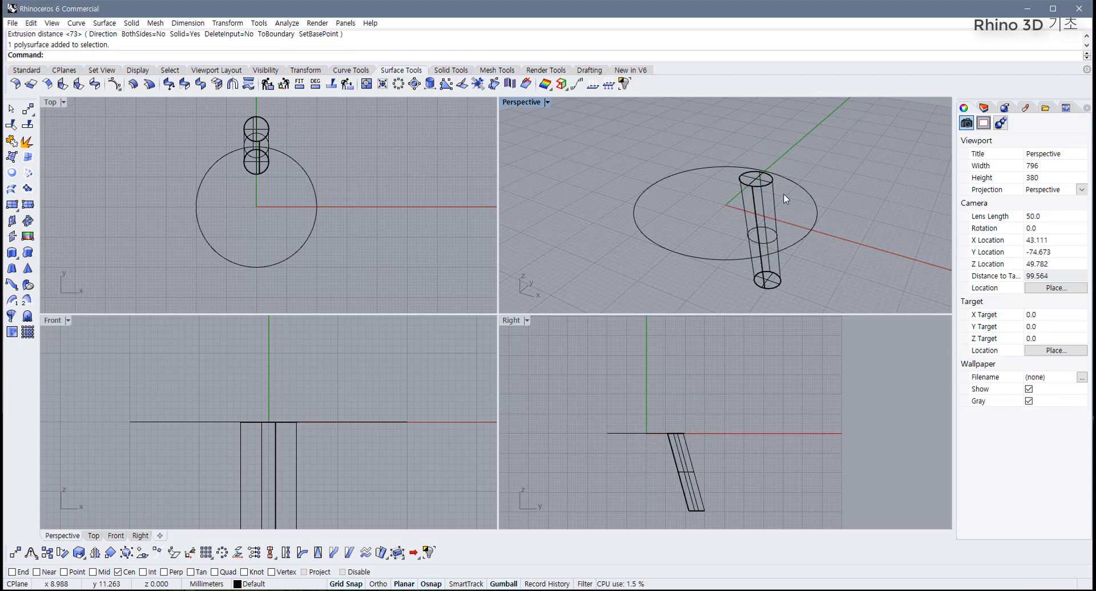
left_click(547, 103)
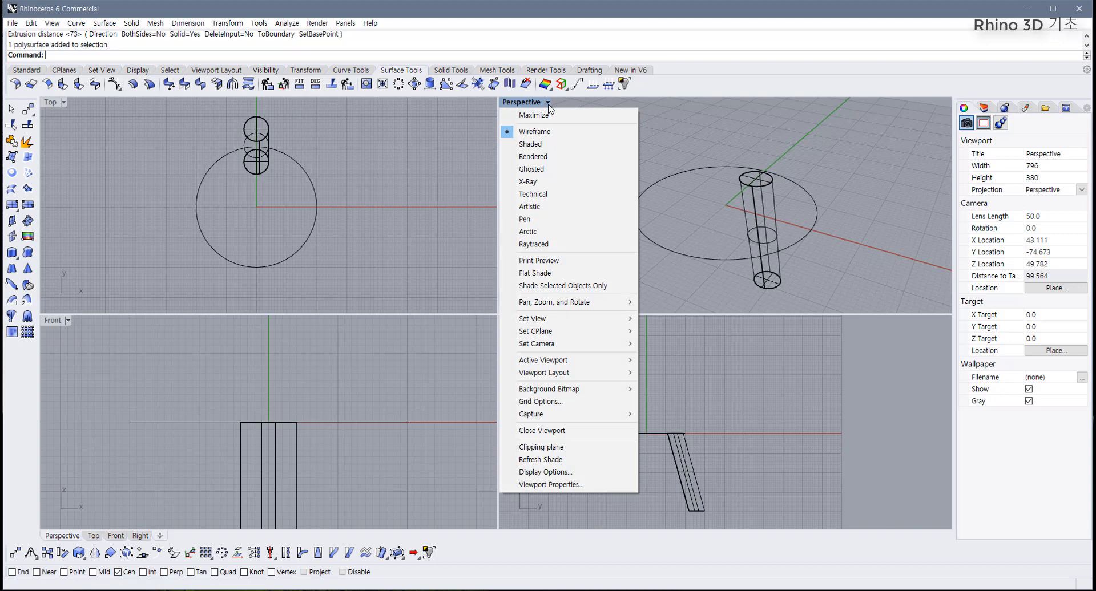
left_click(560, 144)
mouse_move(713, 217)
right_mouse_down()
mouse_move(818, 222)
mouse_move(736, 232)
mouse_move(757, 228)
right_mouse_up()
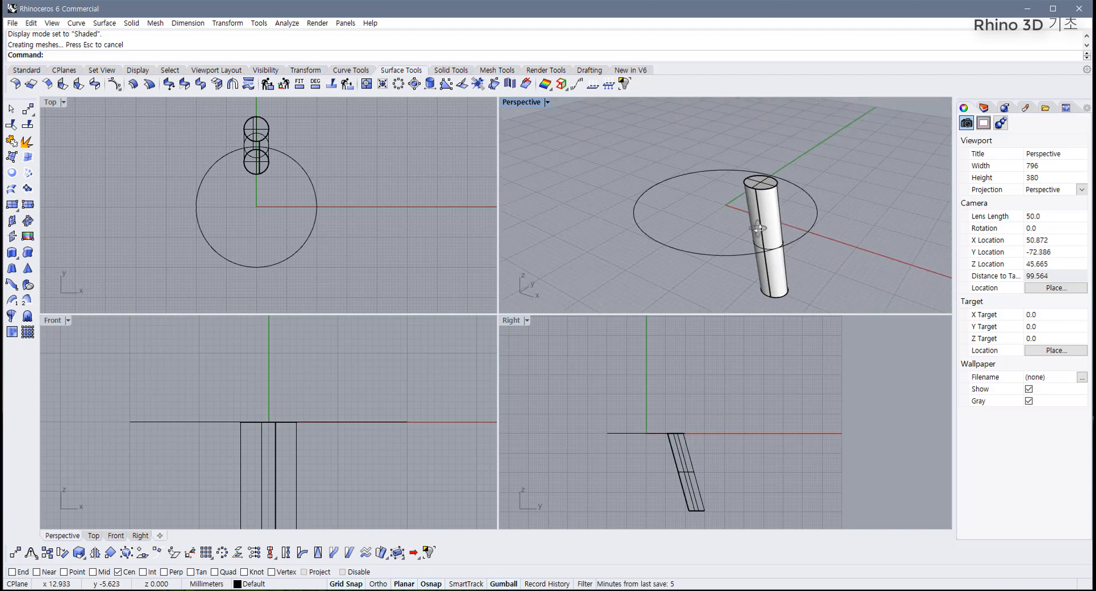
- Preview the slanted cylinder in Rendered display in the Perspective viewport and return the viewport to Shaded
left_click(547, 103)
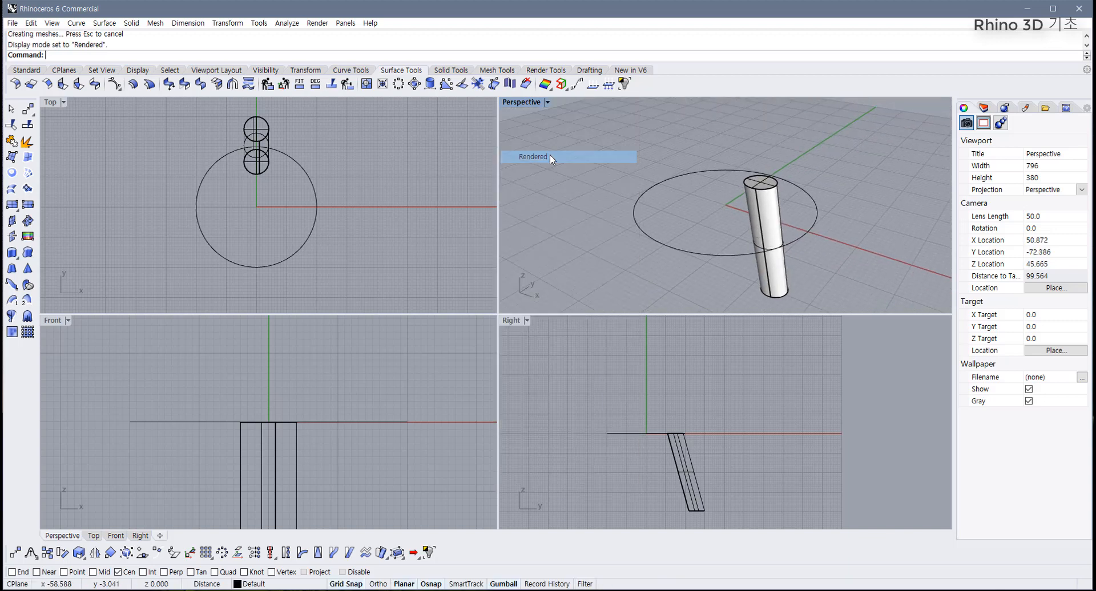
left_click(551, 158)
right_click_drag(673, 229, 717, 264)
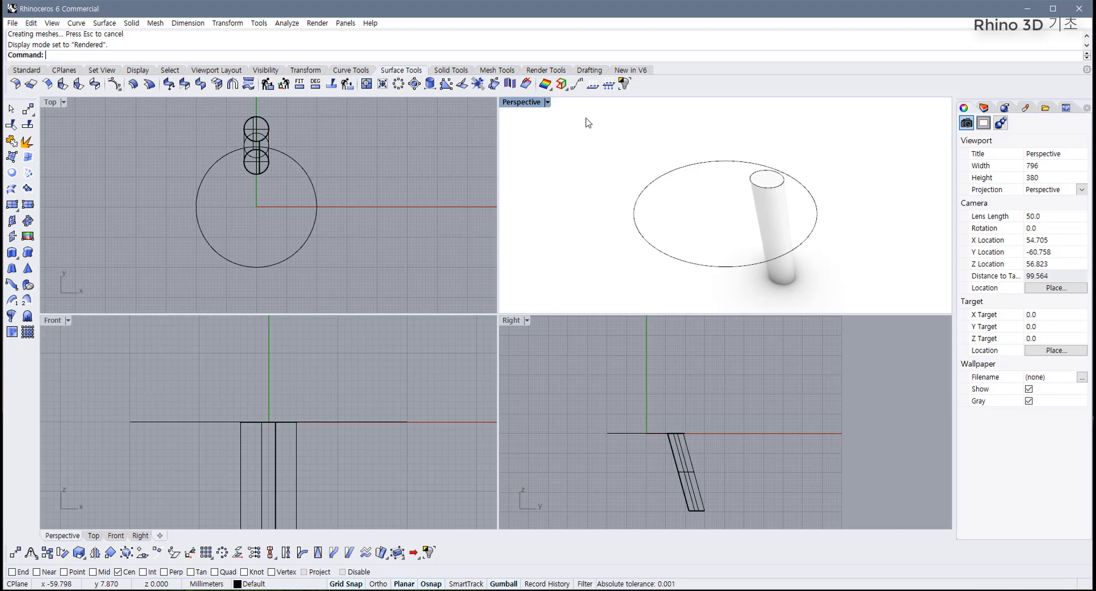
left_click(547, 102)
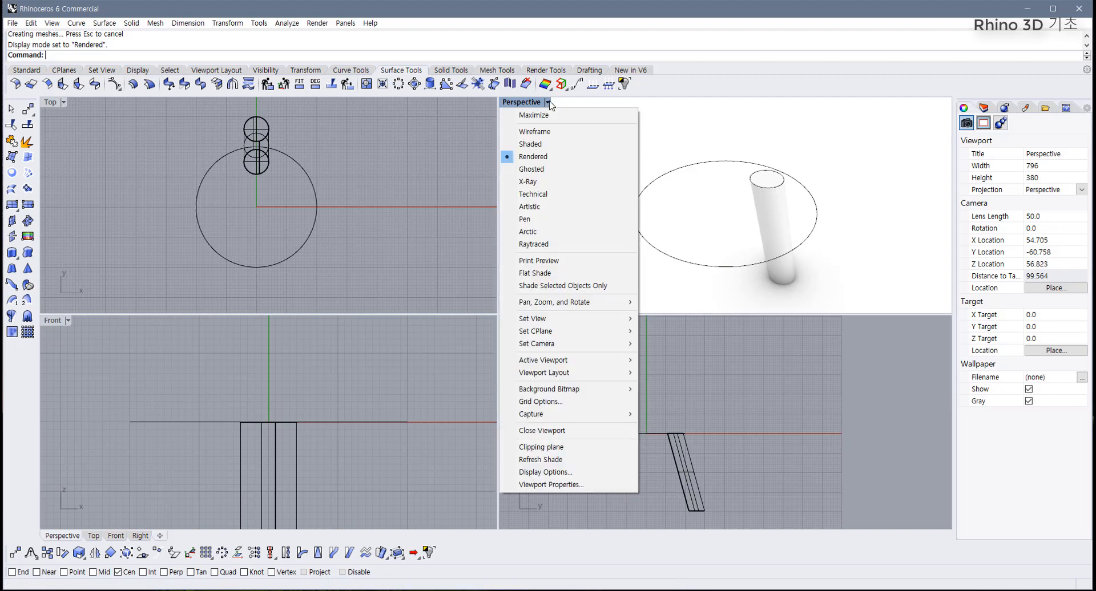
left_click(569, 147)
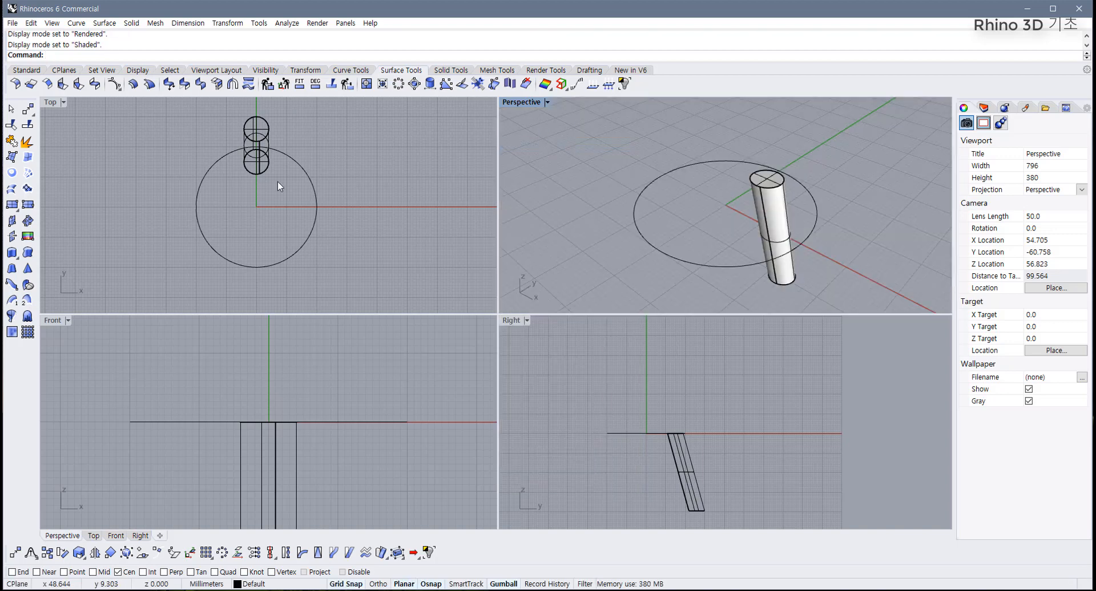
- Polar array the slanted cylinder around the origin (0) with 3 items over 360 degrees
right_click_drag(260, 132, 261, 146)
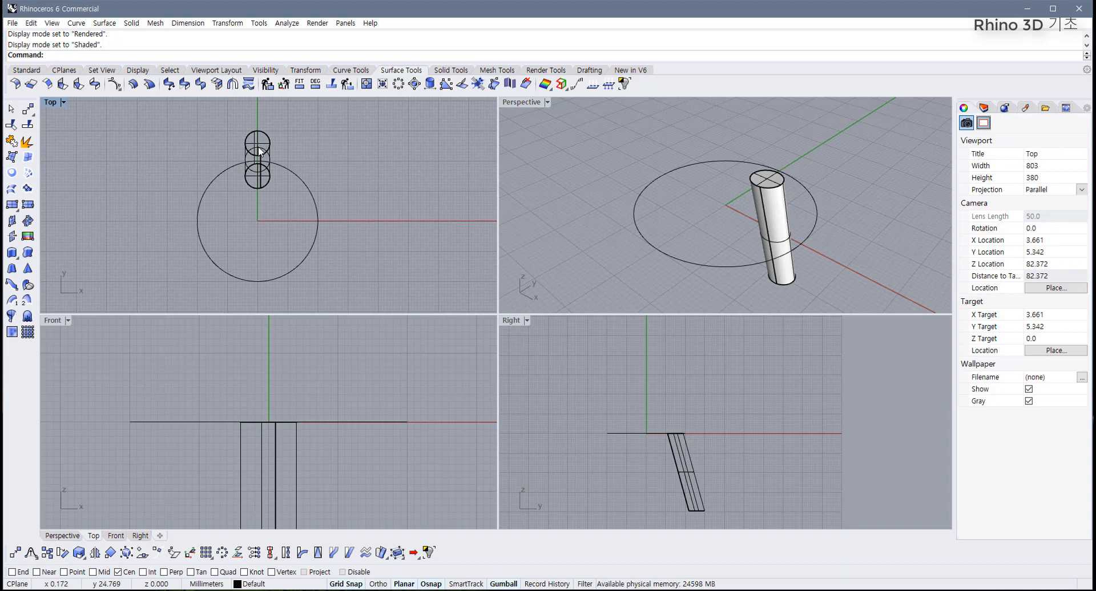
left_click(261, 145)
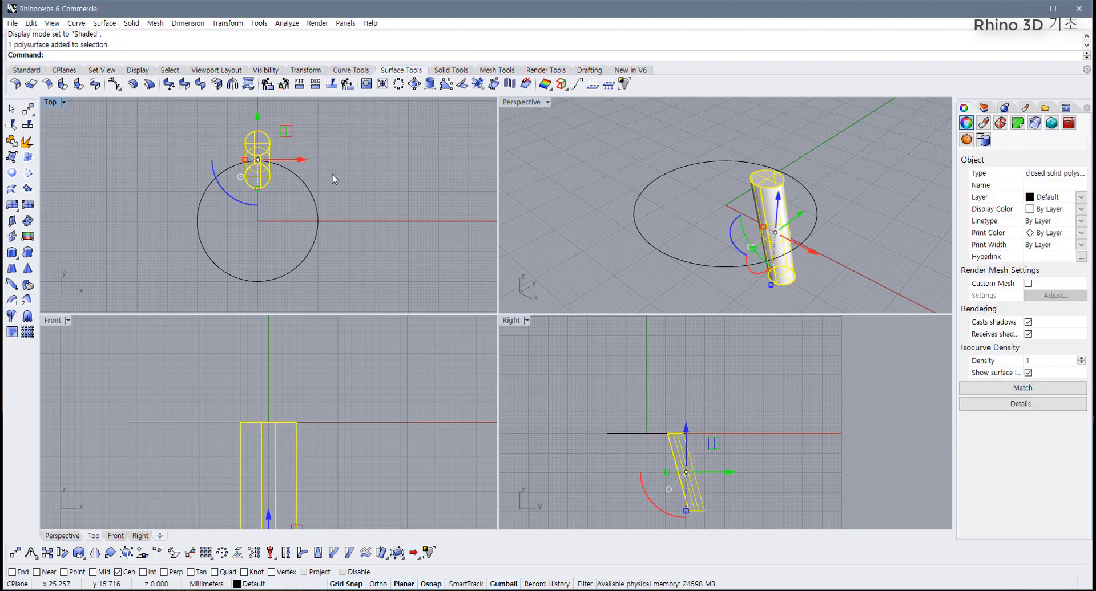
left_click(303, 71)
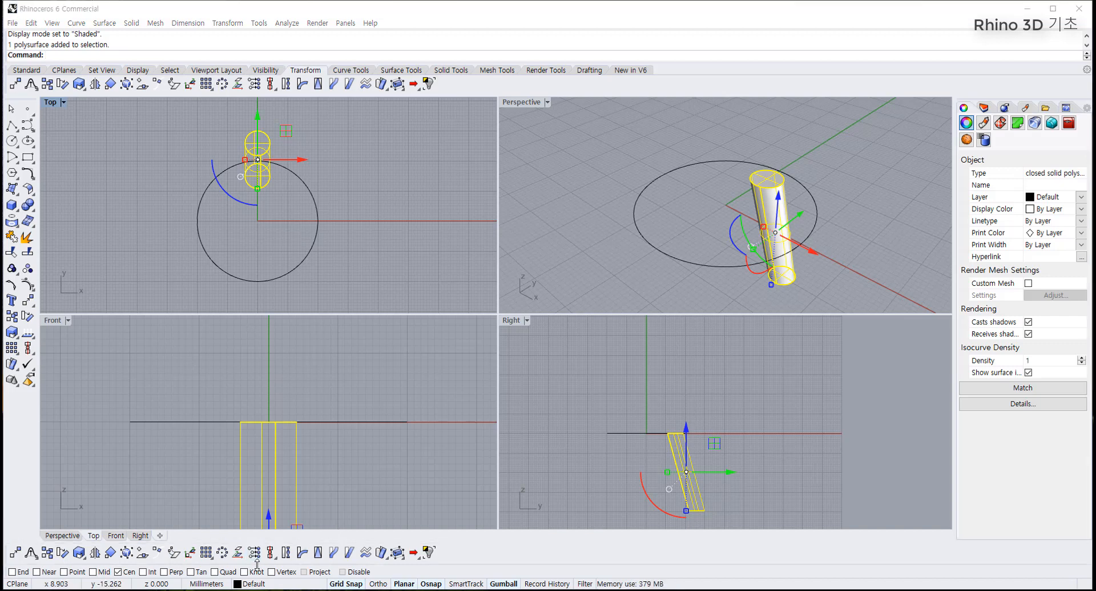
left_click(227, 556)
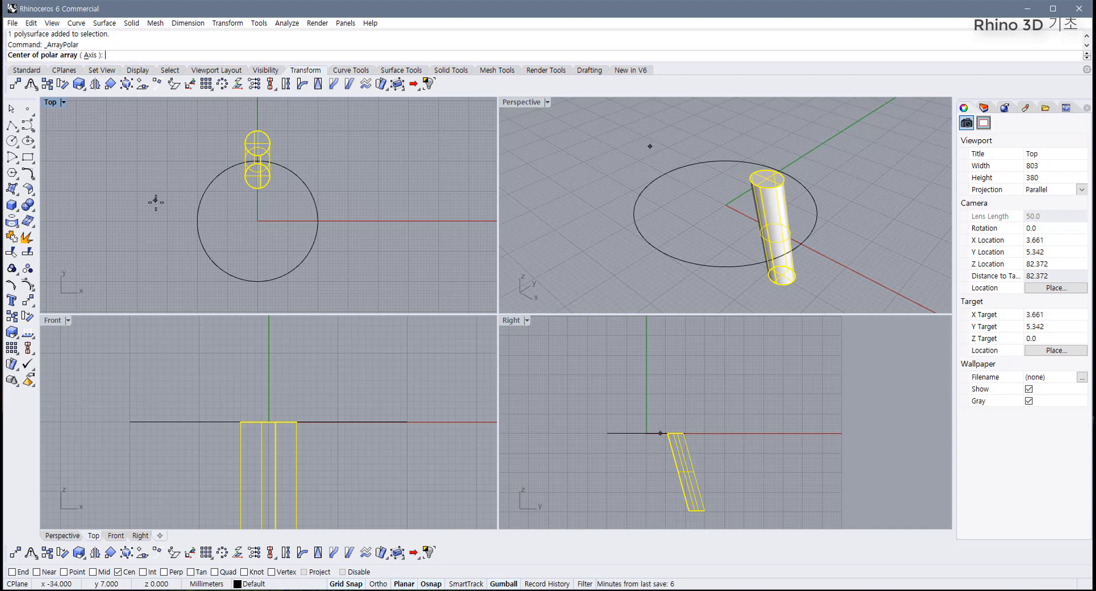
key("Return")
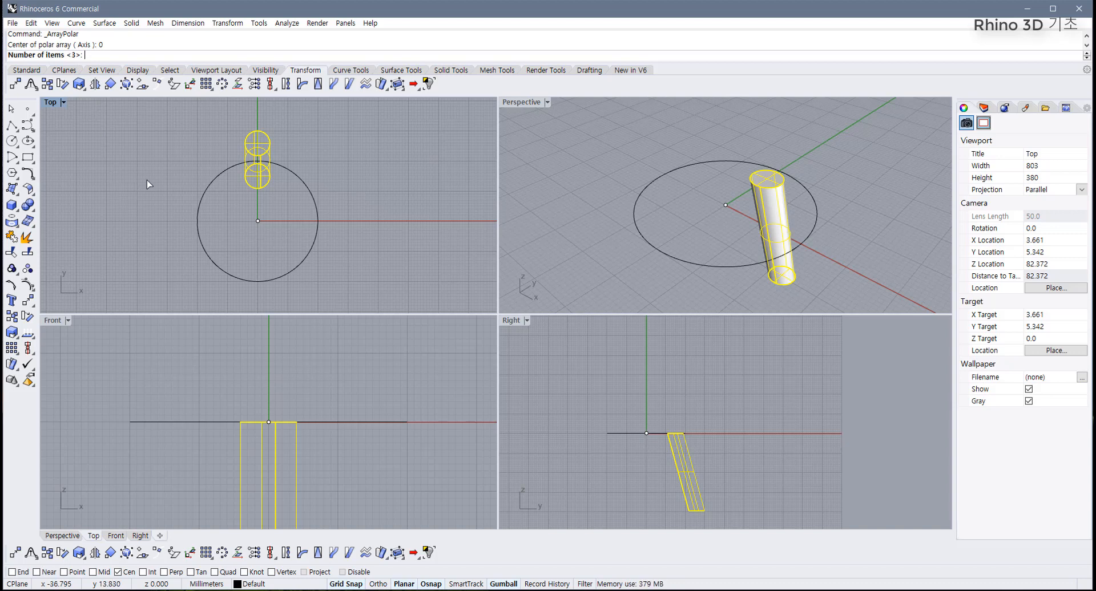
key("Return")
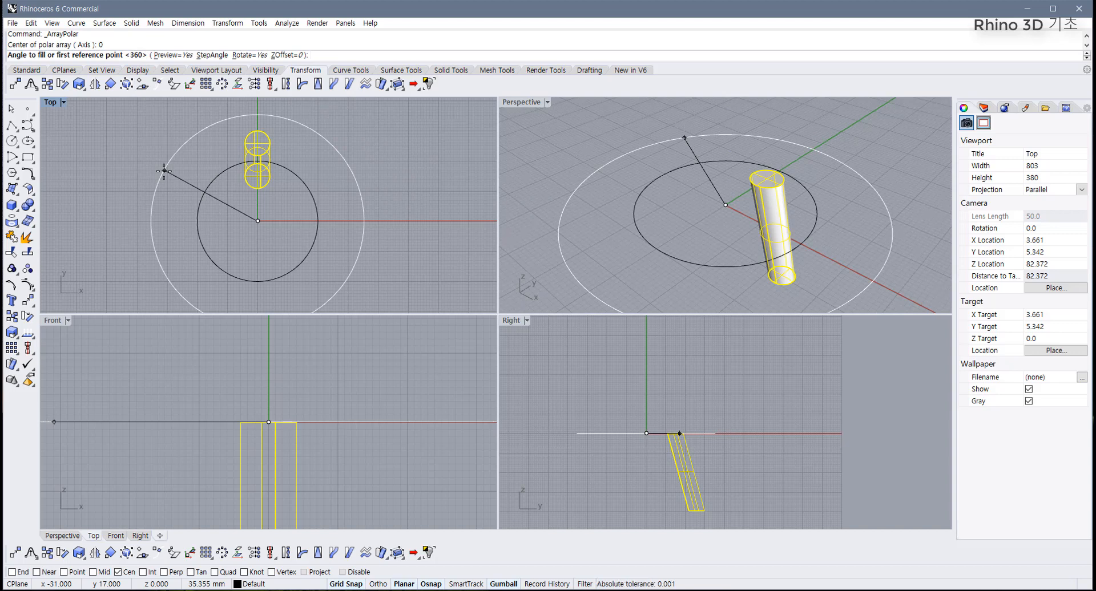
key("Return")
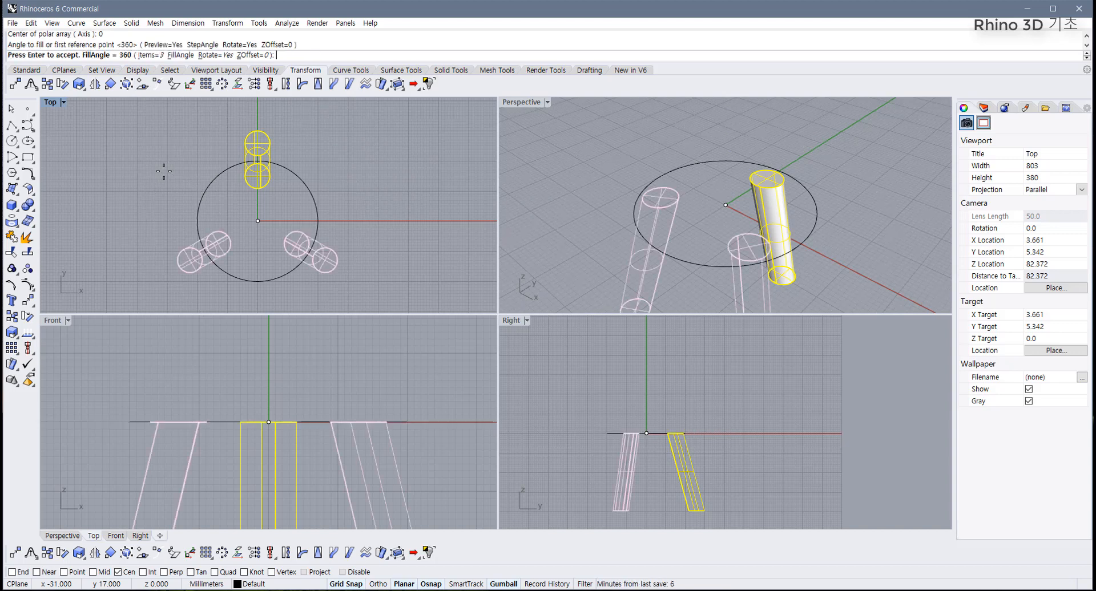
key("Return")
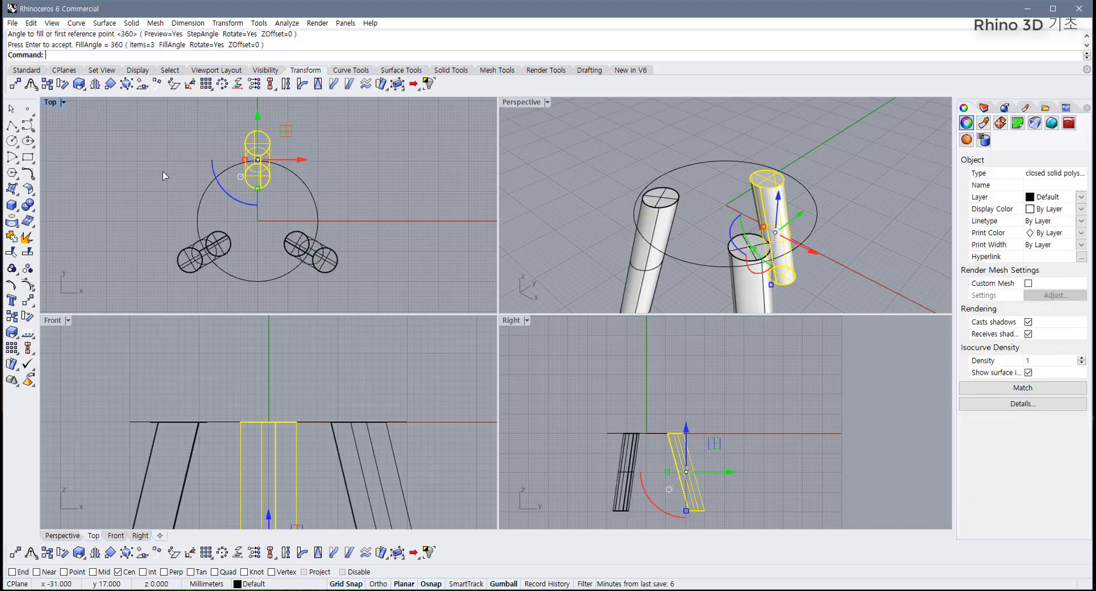
- Extrude the large circle about 19 mm upward with the Solid option set to Yes to form the seat
left_click(592, 224)
right_click_drag(617, 215, 673, 202)
left_click(675, 203)
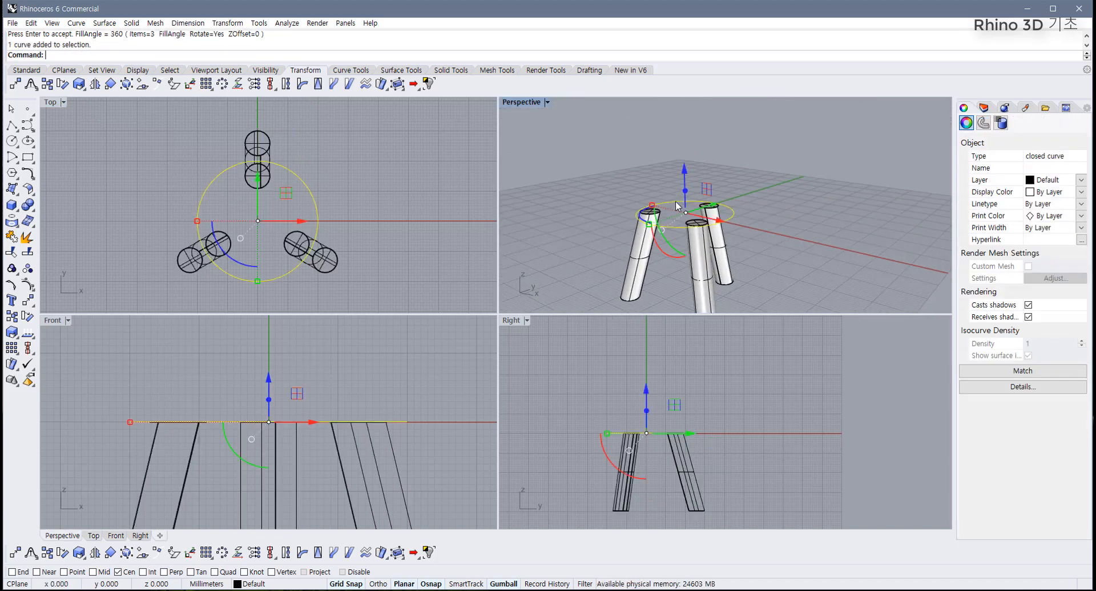
left_click(412, 72)
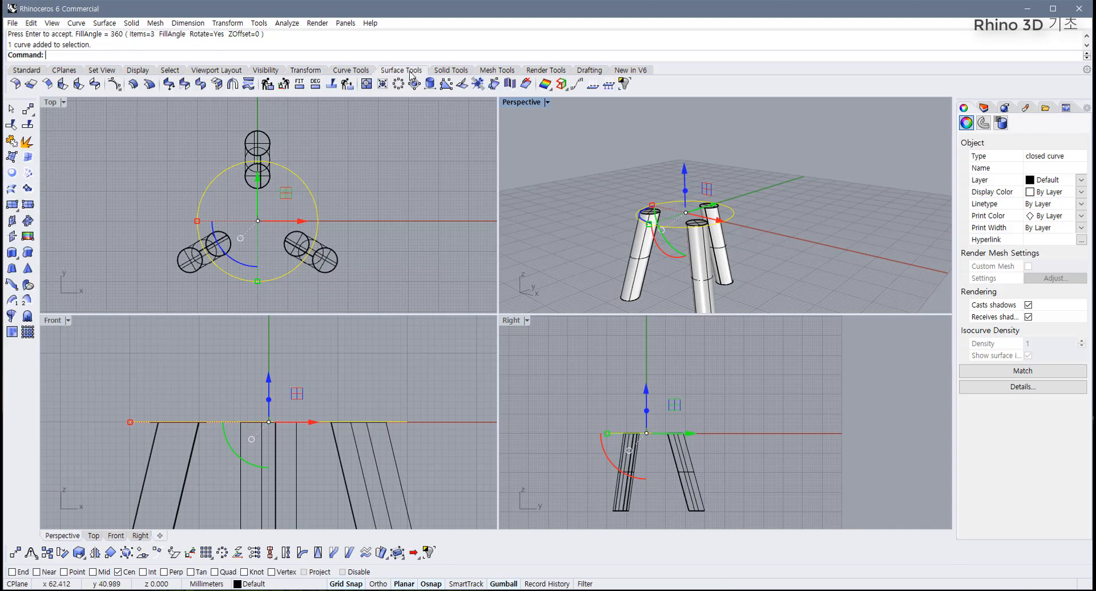
left_click(16, 255)
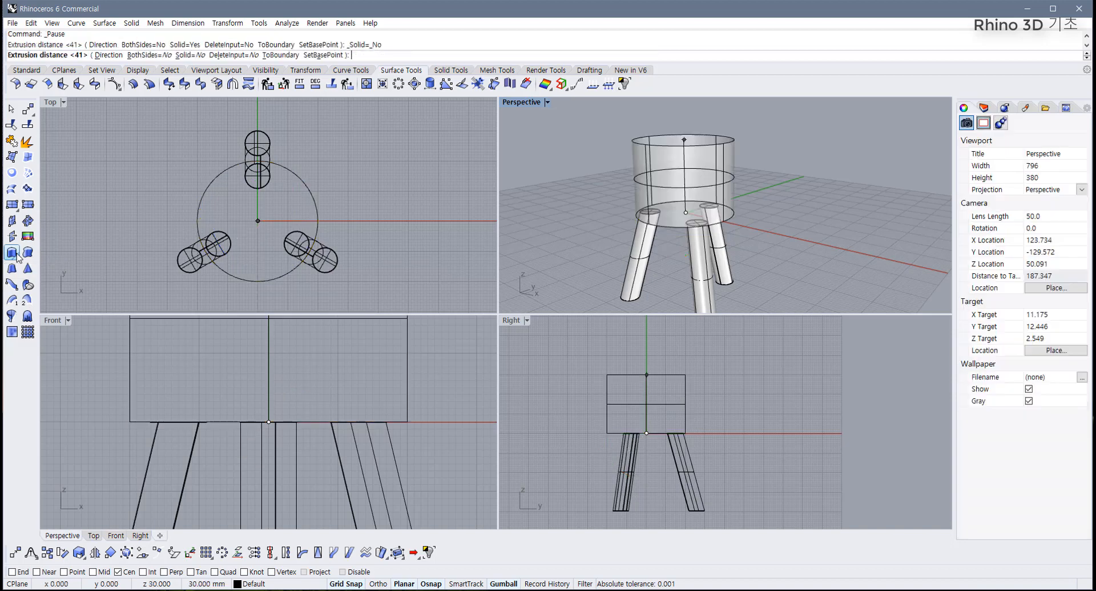
left_click(191, 60)
scroll(253, 396, "down", 3)
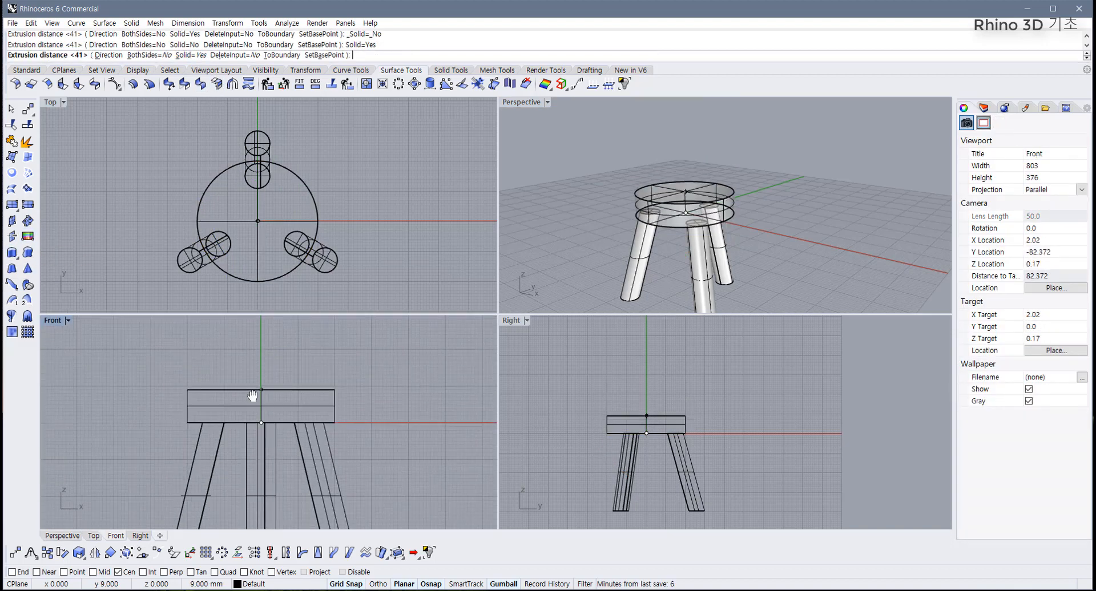
scroll(252, 394, "down", 2)
scroll(273, 372, "down", 1)
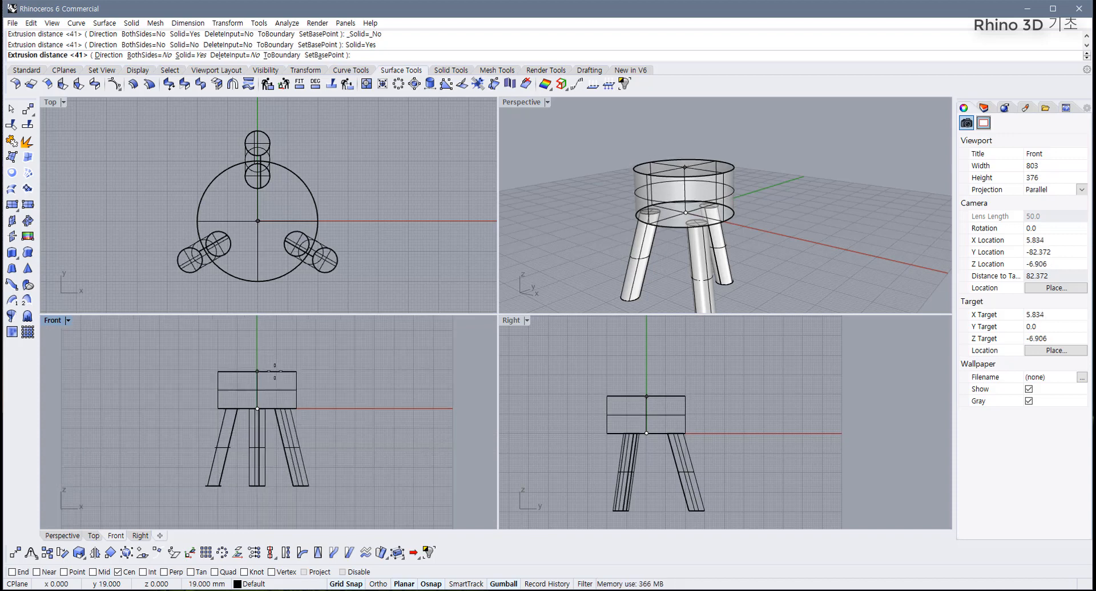
left_click(275, 371)
- Maximize the Perspective viewport and examine the seat and its three slanted legs
left_click(783, 225)
right_click_drag(783, 224, 722, 252)
scroll(622, 288, "down", 4)
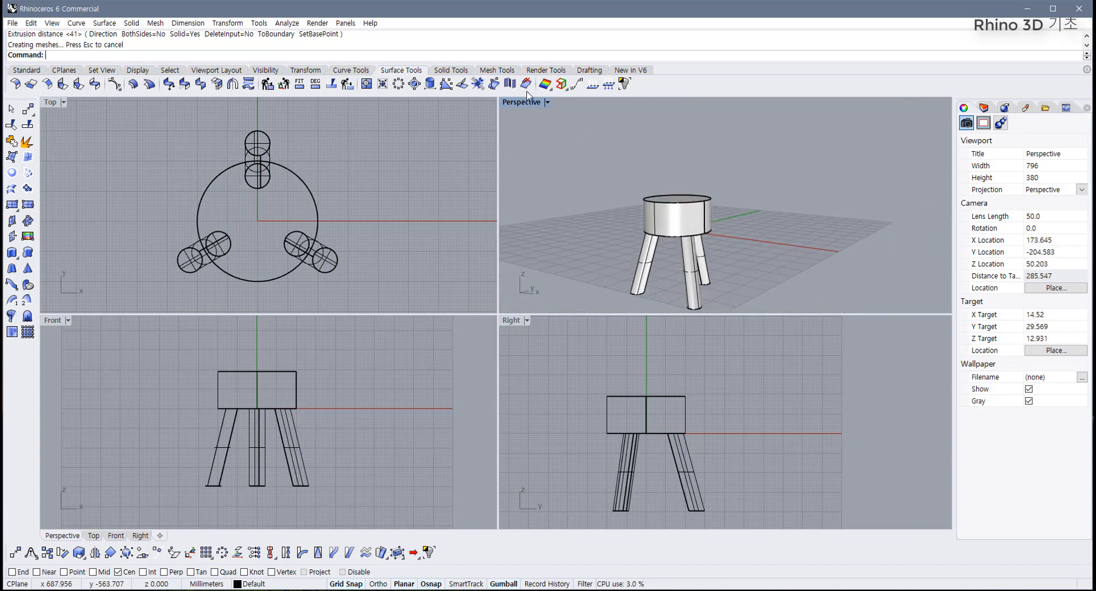
double_click(525, 105)
scroll(421, 333, "down", 6)
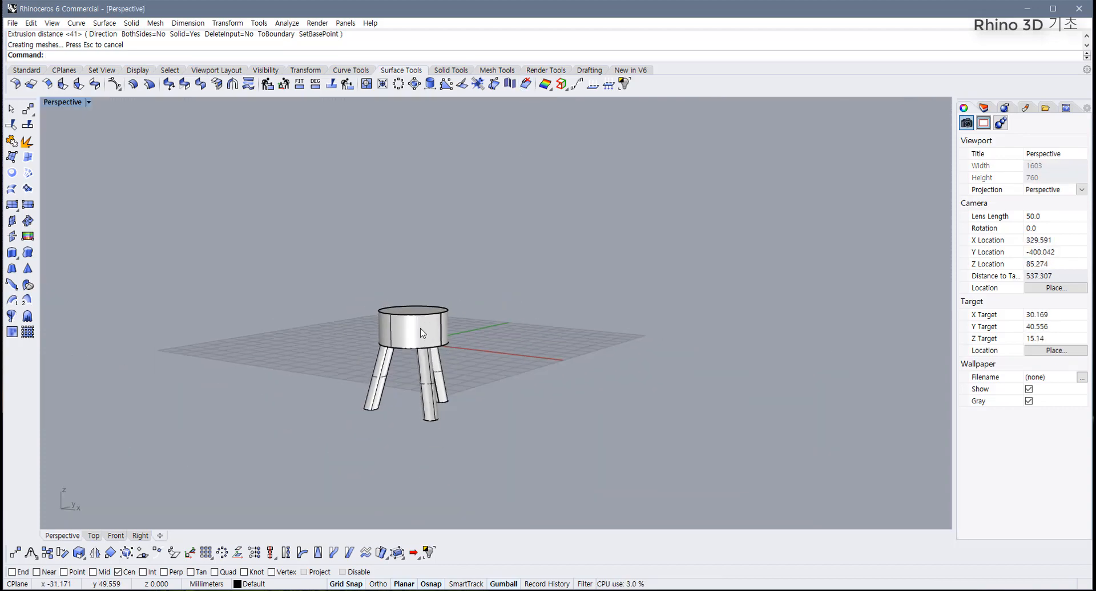
right_click_drag(420, 333, 412, 295)
scroll(435, 335, "up", 4)
right_click_drag(412, 295, 385, 314)
scroll(385, 303, "up", 2)
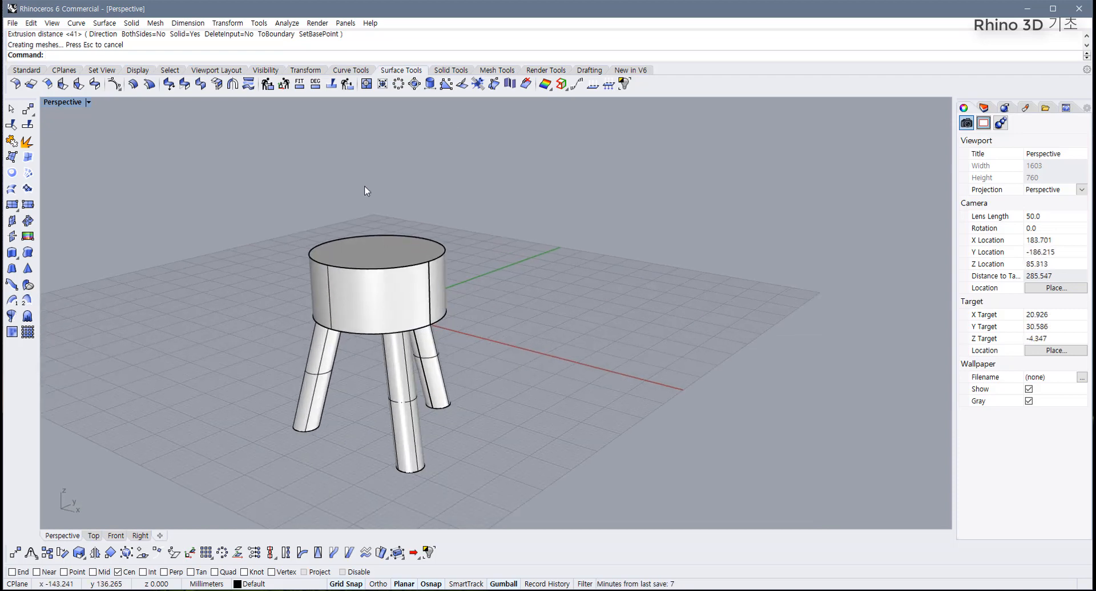
- Fillet the seat's top circular edge with a radius of 3 mm
left_click(443, 70)
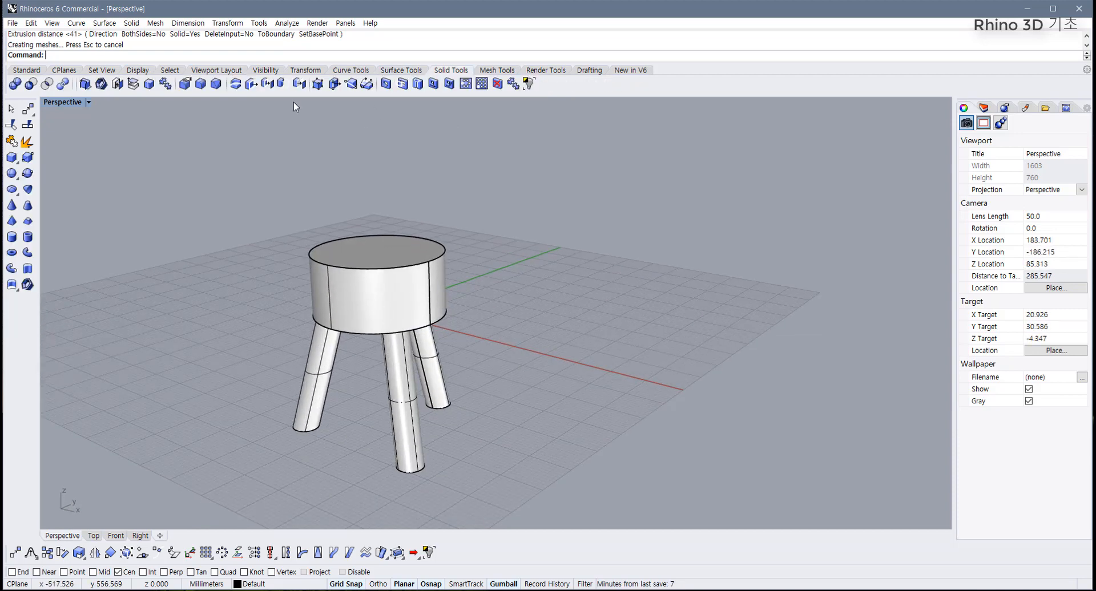
left_click(201, 84)
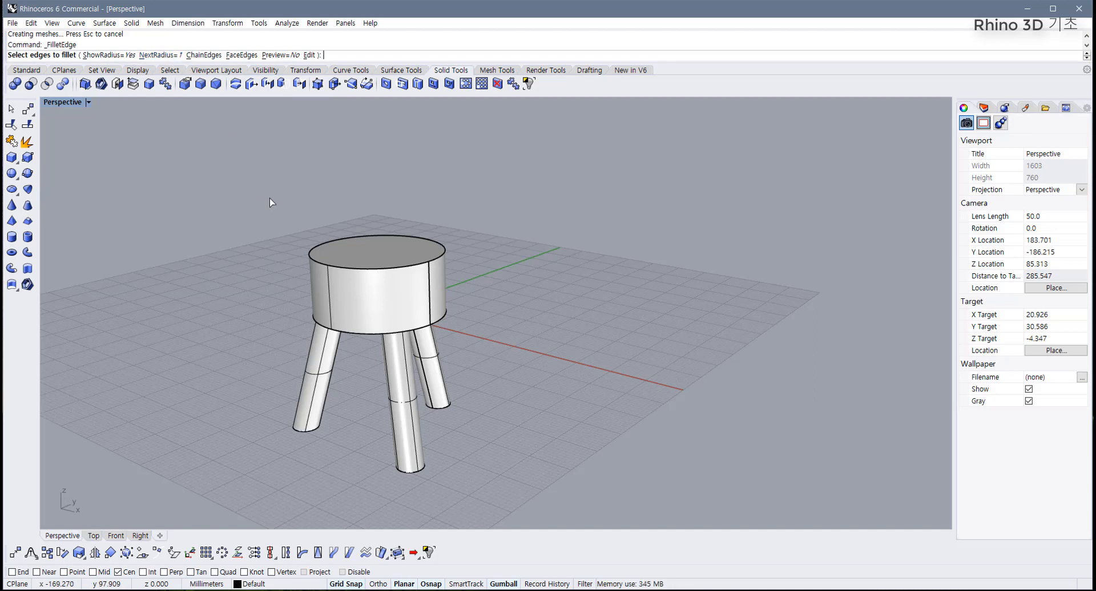
type("3")
key("Return")
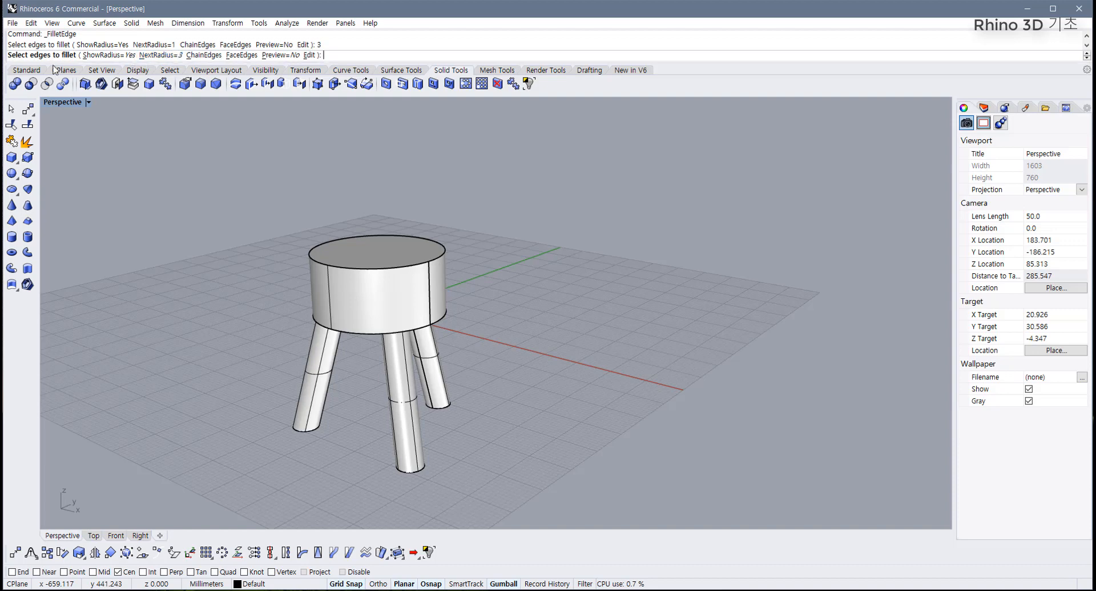
left_click(391, 269)
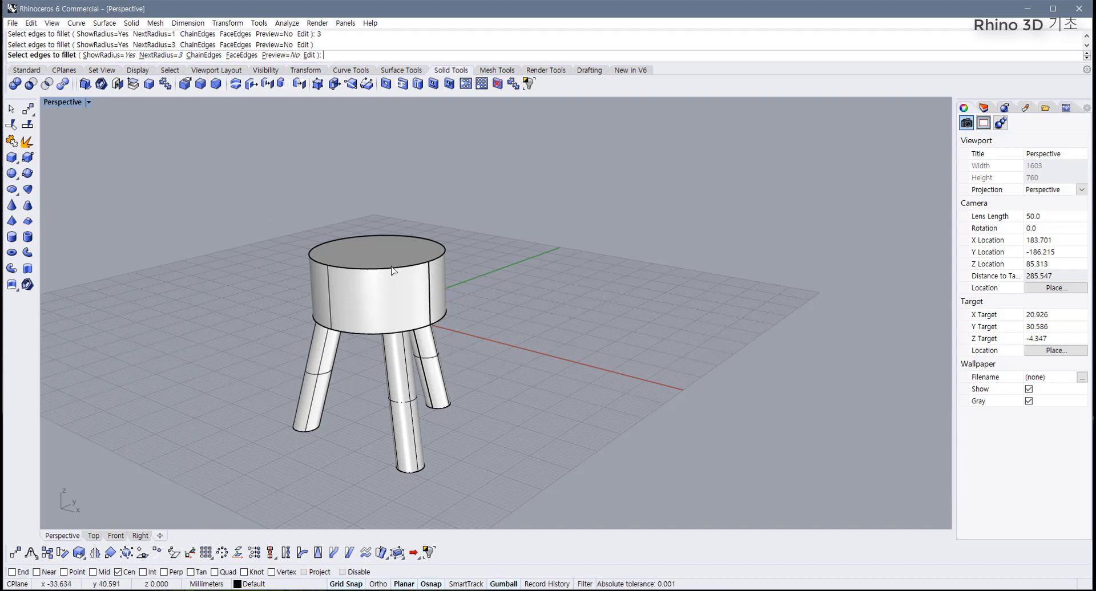
key("Return")
key("Return")
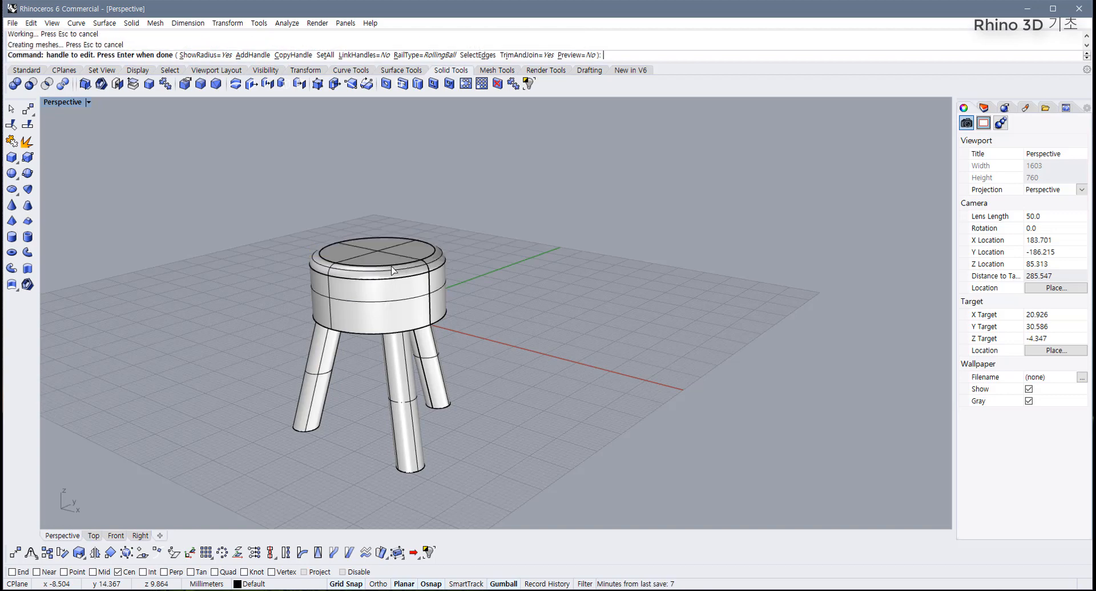
- Fillet the bottom edges of all three legs with a radius of 1 mm
right_click_drag(442, 319, 302, 268)
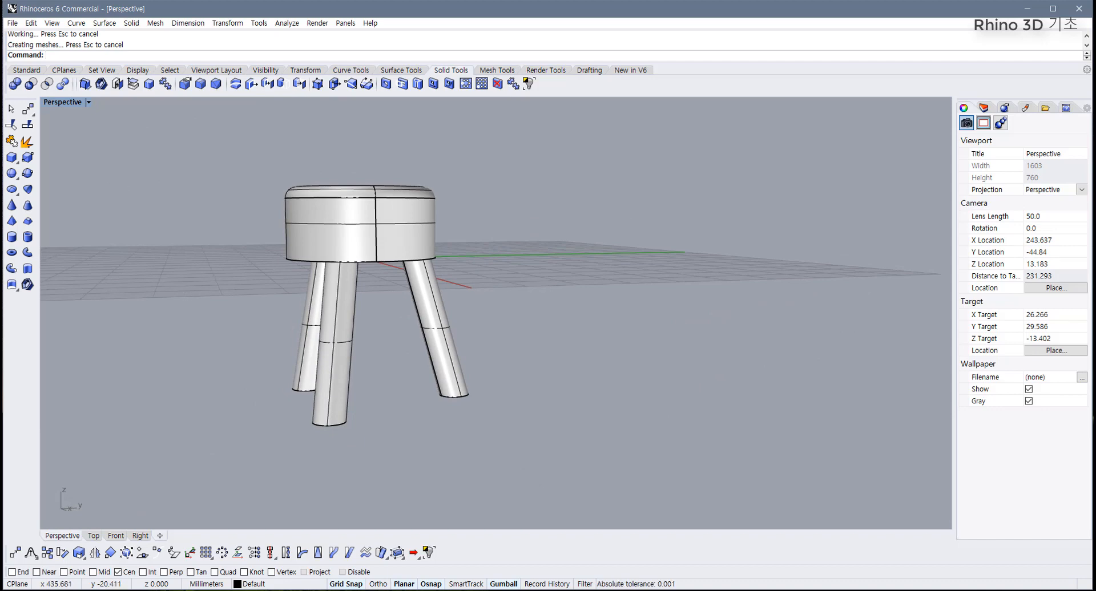
right_click_drag(318, 176, 276, 176)
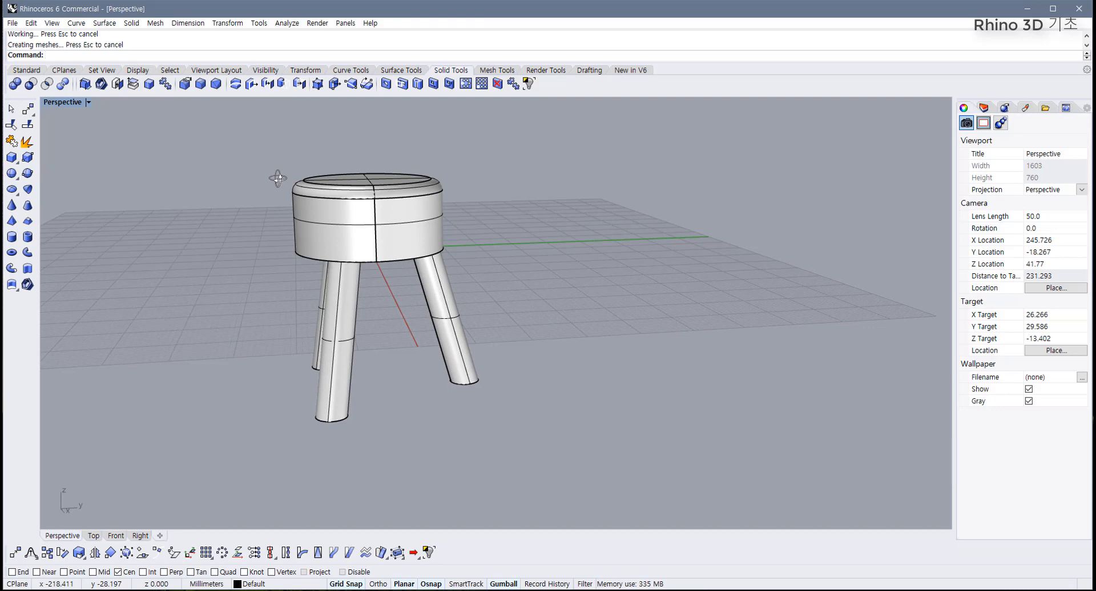
right_click(278, 179)
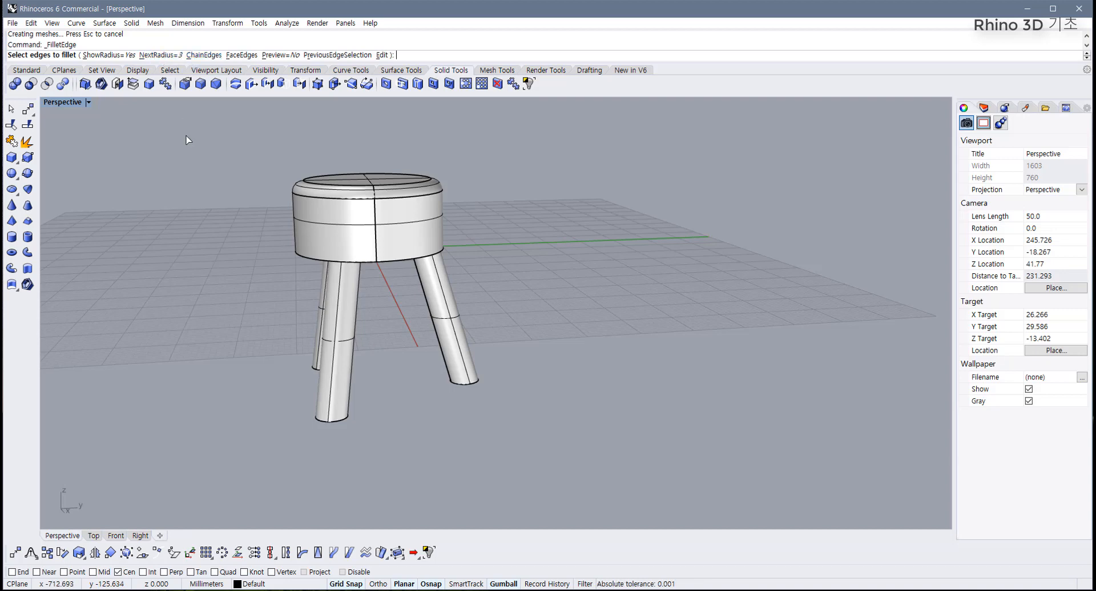
type("1")
key("Return")
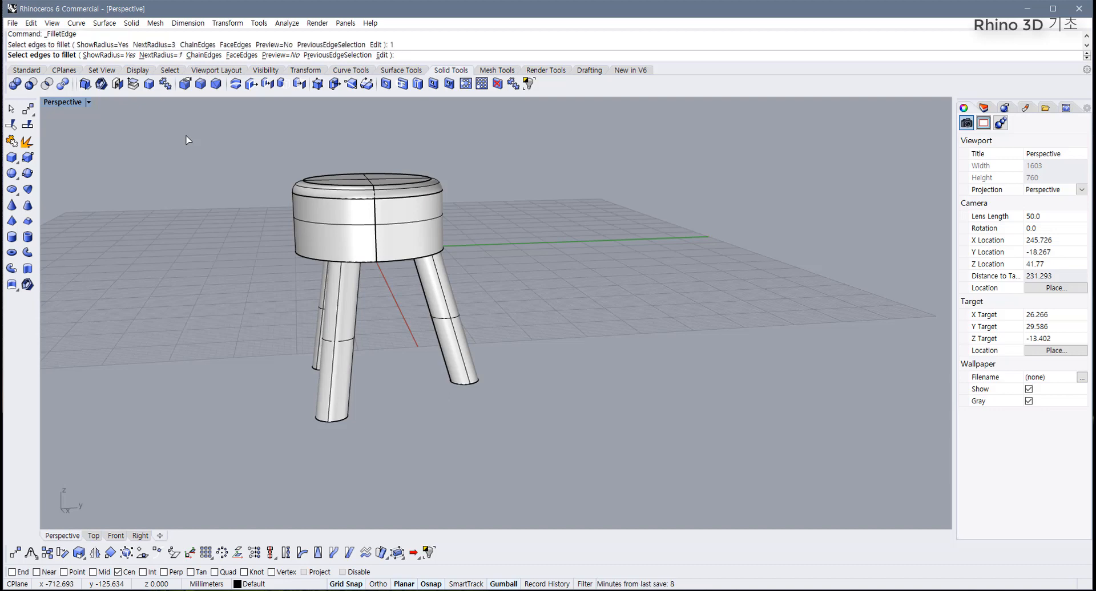
right_click_drag(194, 160, 256, 344)
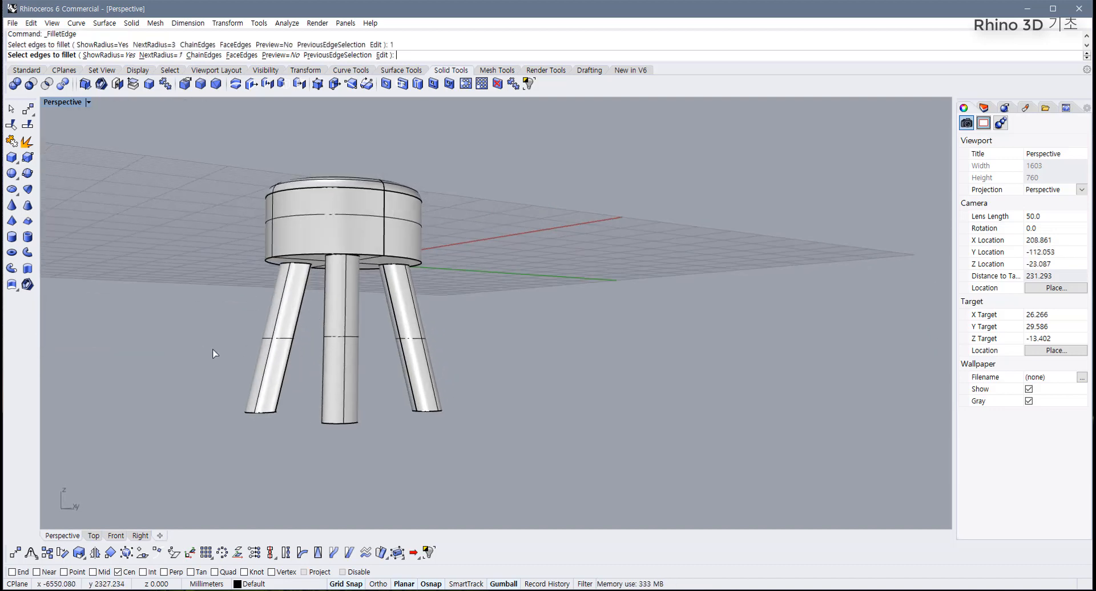
left_click_drag(204, 348, 507, 465)
left_click_drag(187, 350, 465, 467)
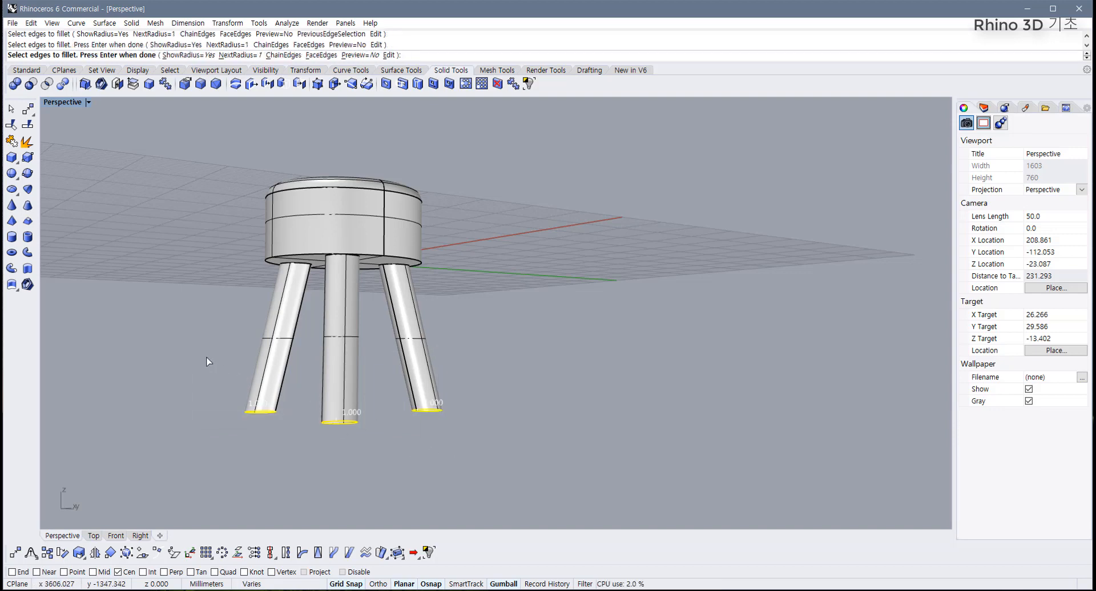
left_click_drag(207, 357, 489, 459)
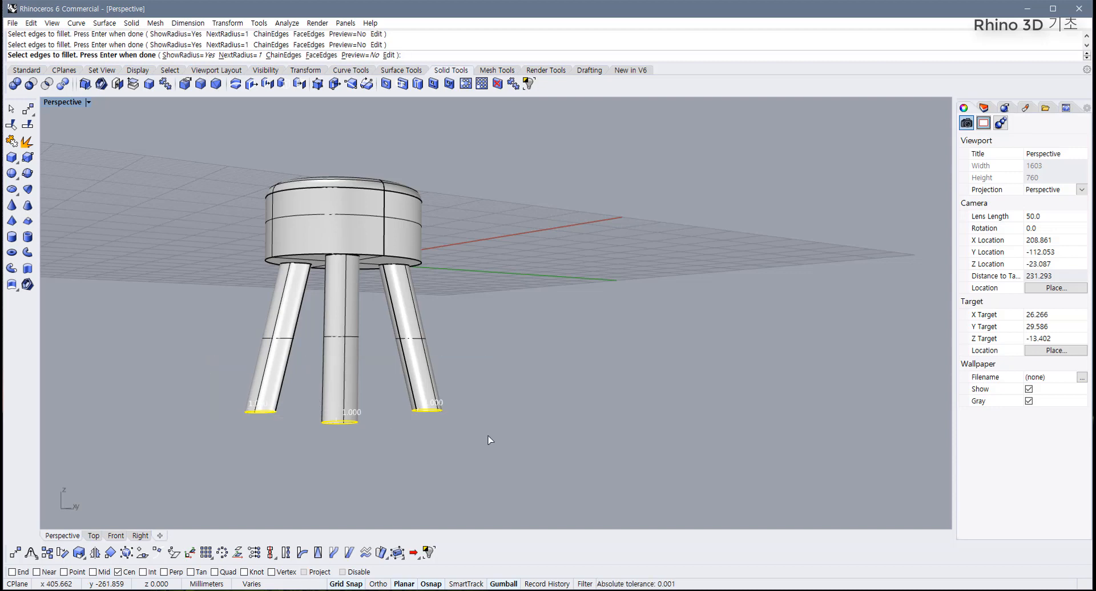
key("Return")
key("Return")
- Try filleting the seat's bottom circular edge with a radius of 1 mm
right_click_drag(488, 437, 468, 402)
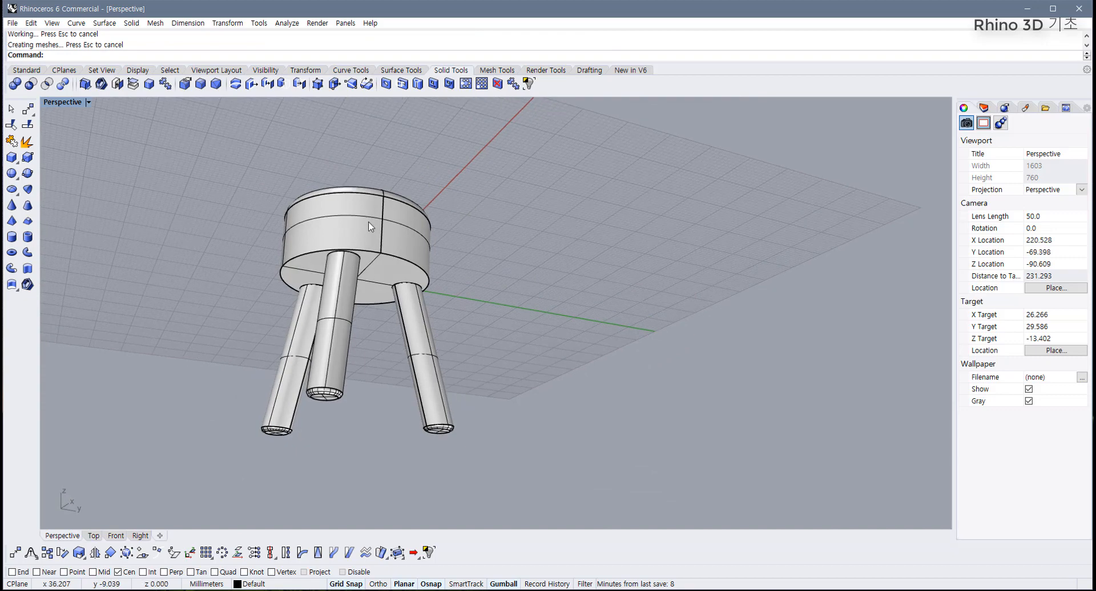
right_click(395, 257)
right_click_drag(401, 262, 400, 252)
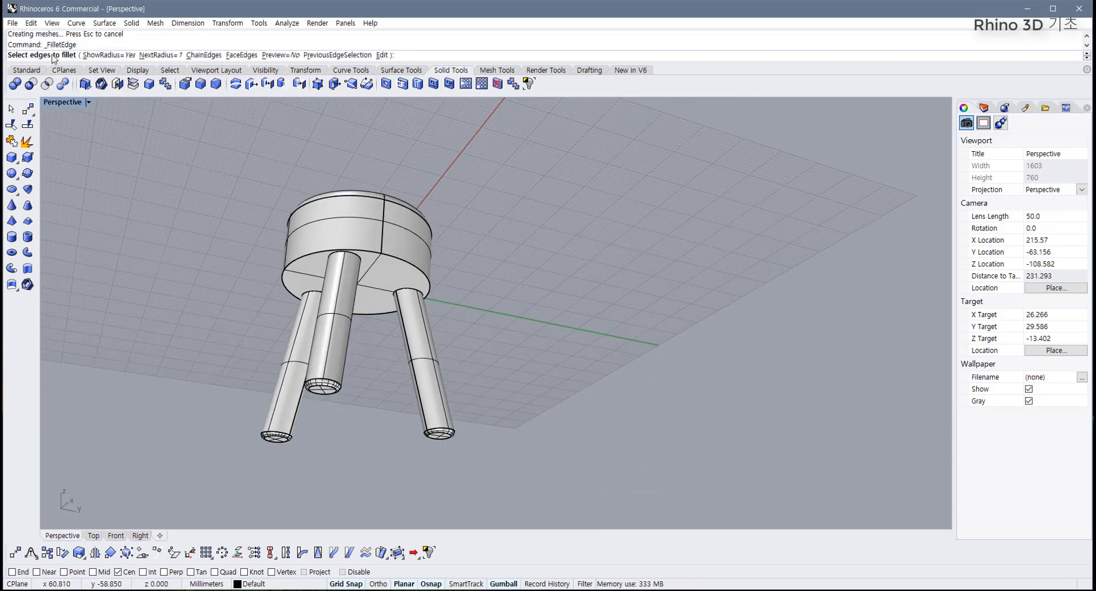
scroll(379, 264, "up", 6)
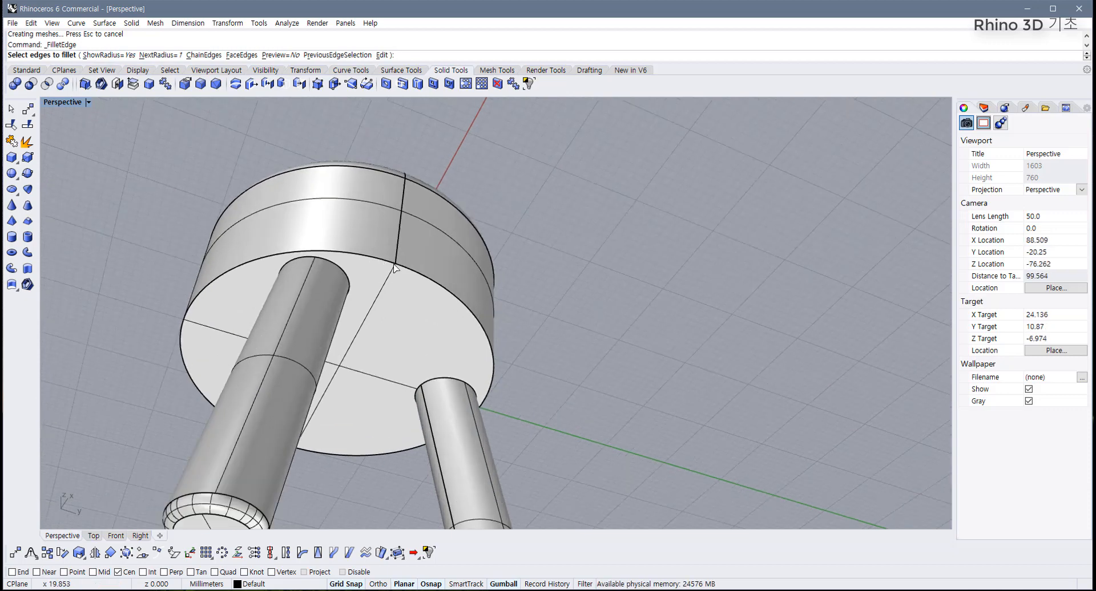
left_click(404, 274)
key("Return")
key("Return")
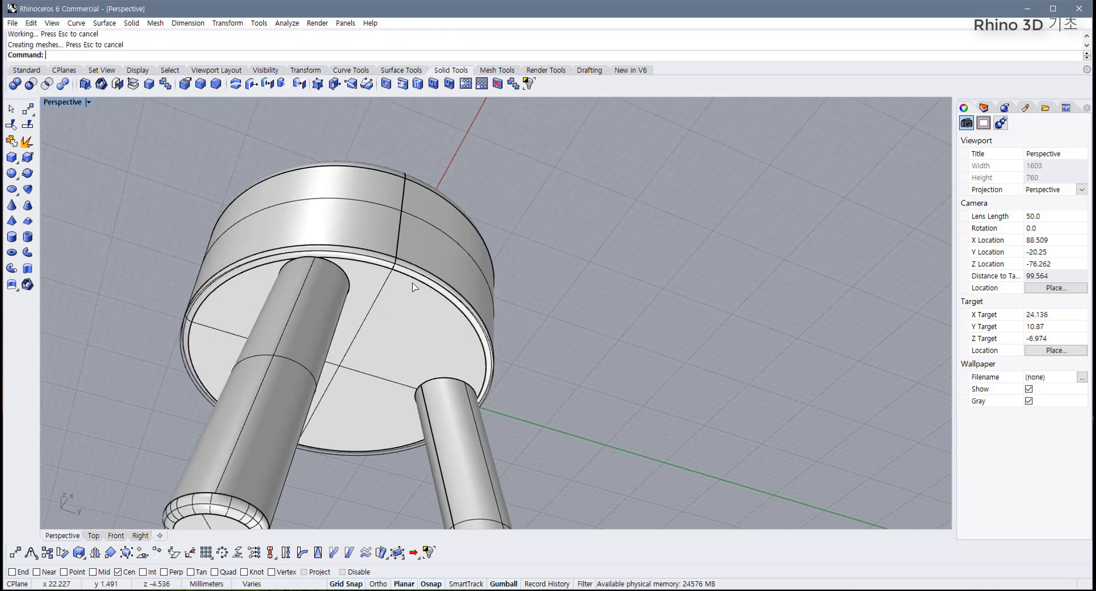
- Inspect the seat's bottom fillet where it meets a leg and undo that fillet
mouse_move(398, 277)
right_mouse_down()
mouse_move(421, 253)
mouse_move(420, 275)
right_mouse_up()
scroll(318, 214, "up", 12)
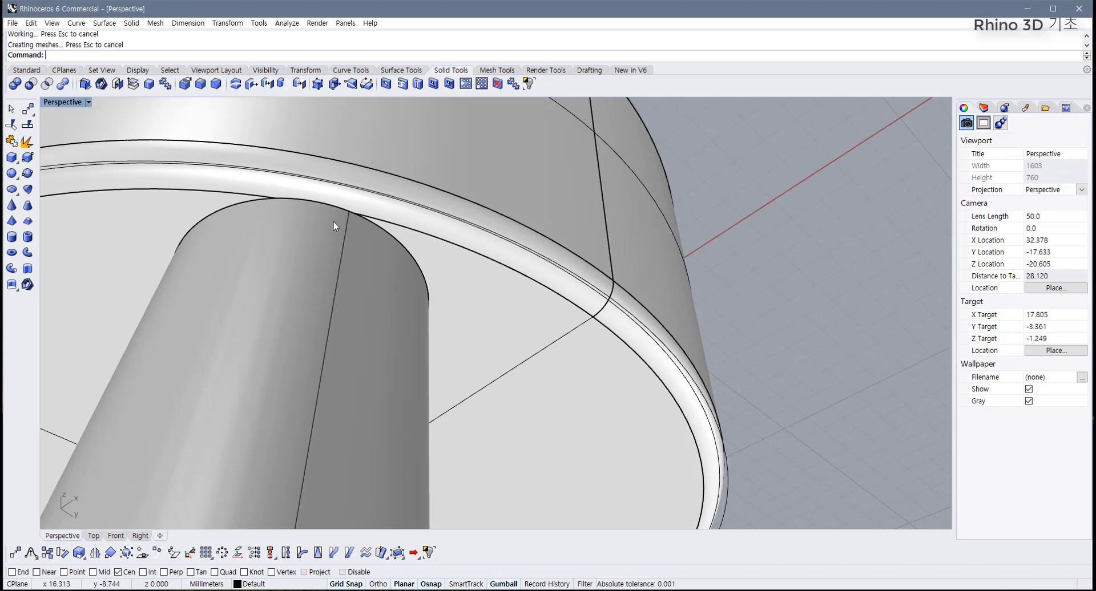
key("ctrl+z")
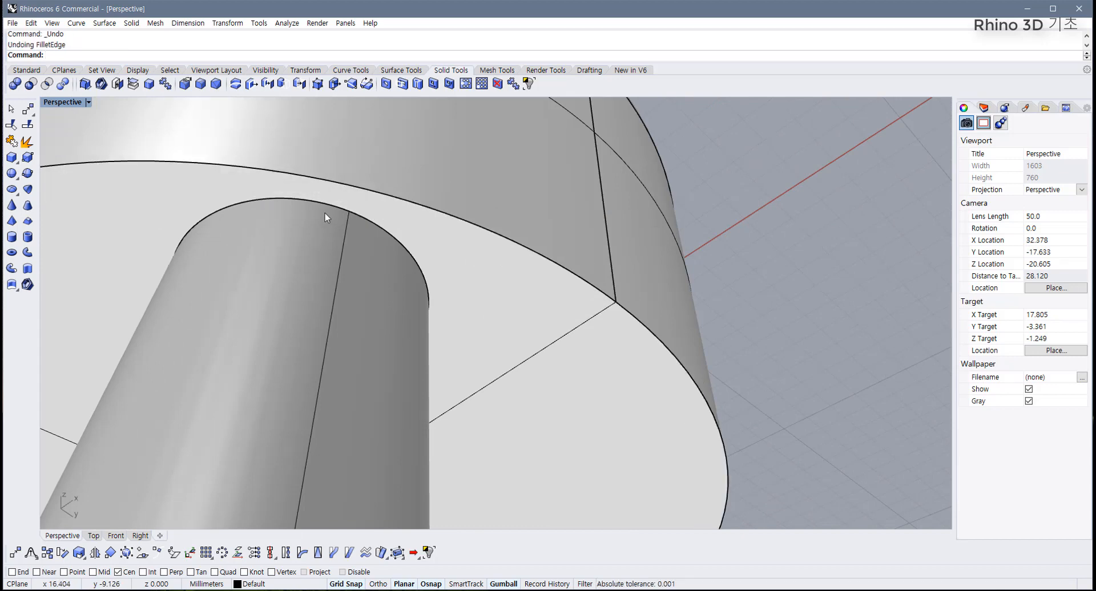
- Fillet the seat's bottom circular edge with a radius of 0.3 mm
right_click(324, 214)
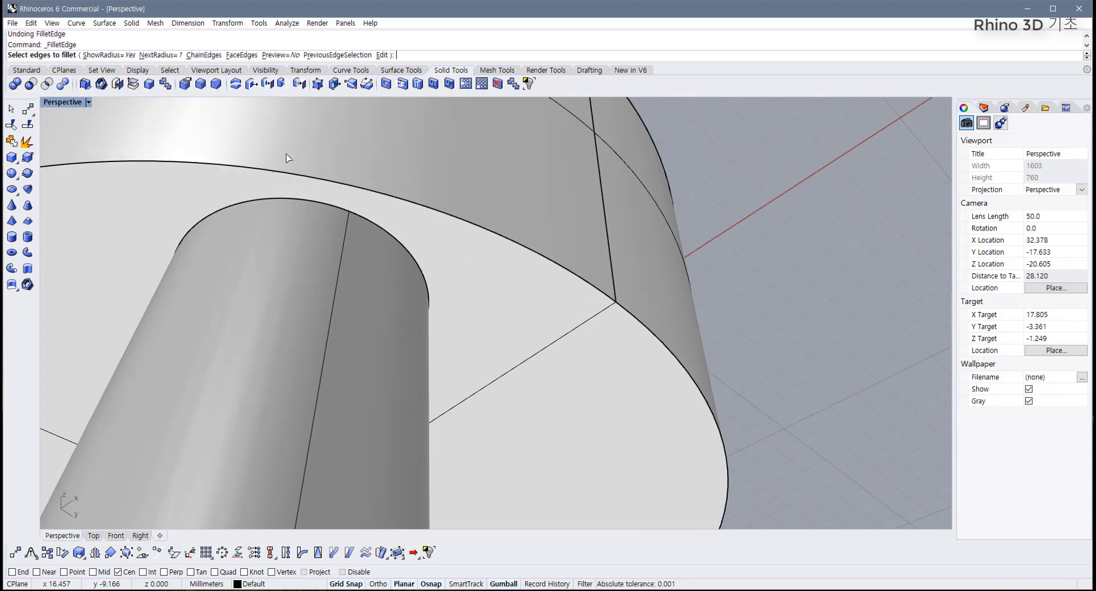
left_click(160, 54)
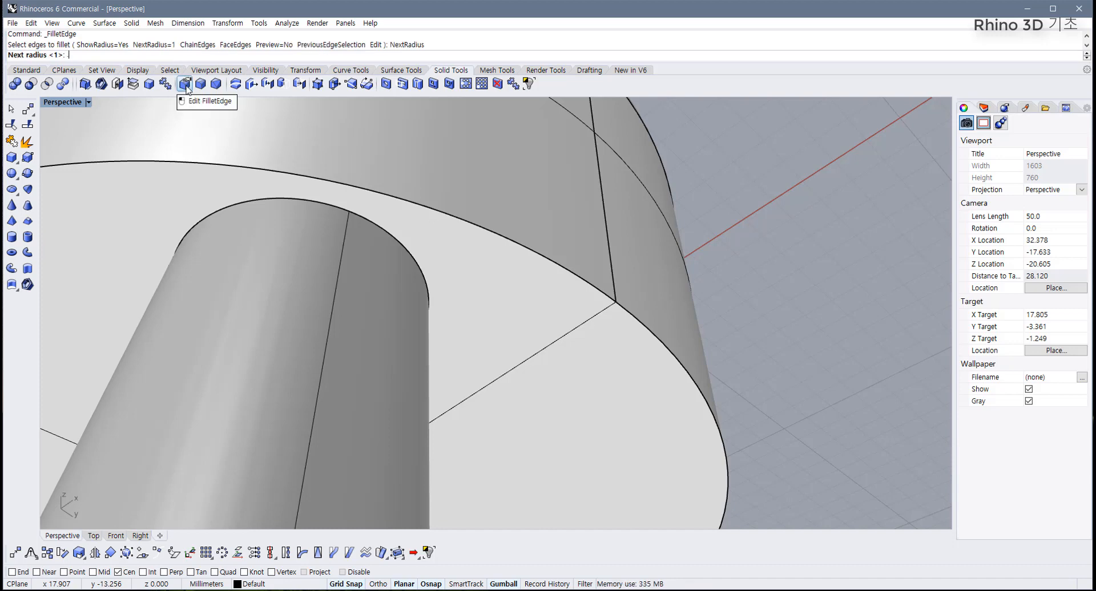
type(".3")
key("Return")
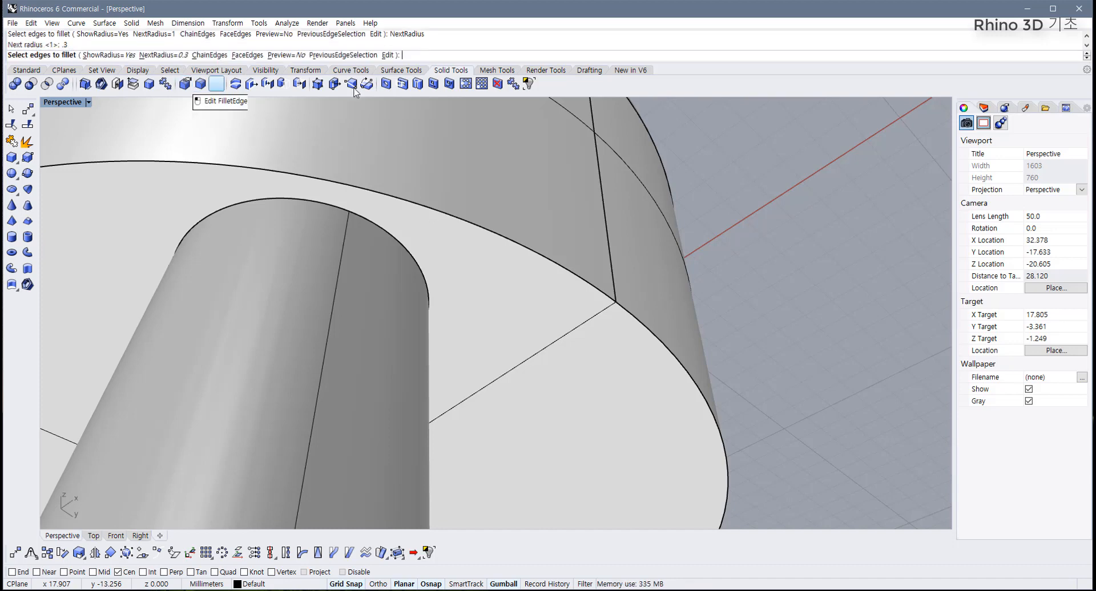
left_click(405, 200)
key("Return")
key("Return")
scroll(365, 231, "down", 6)
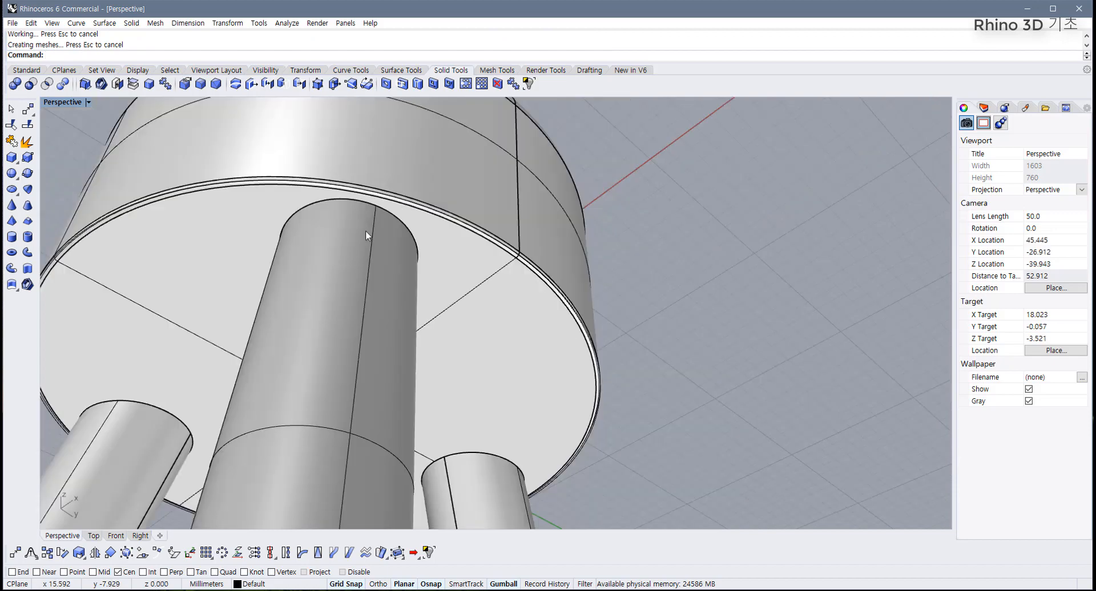
scroll(337, 222, "down", 4)
right_click_drag(338, 221, 451, 242)
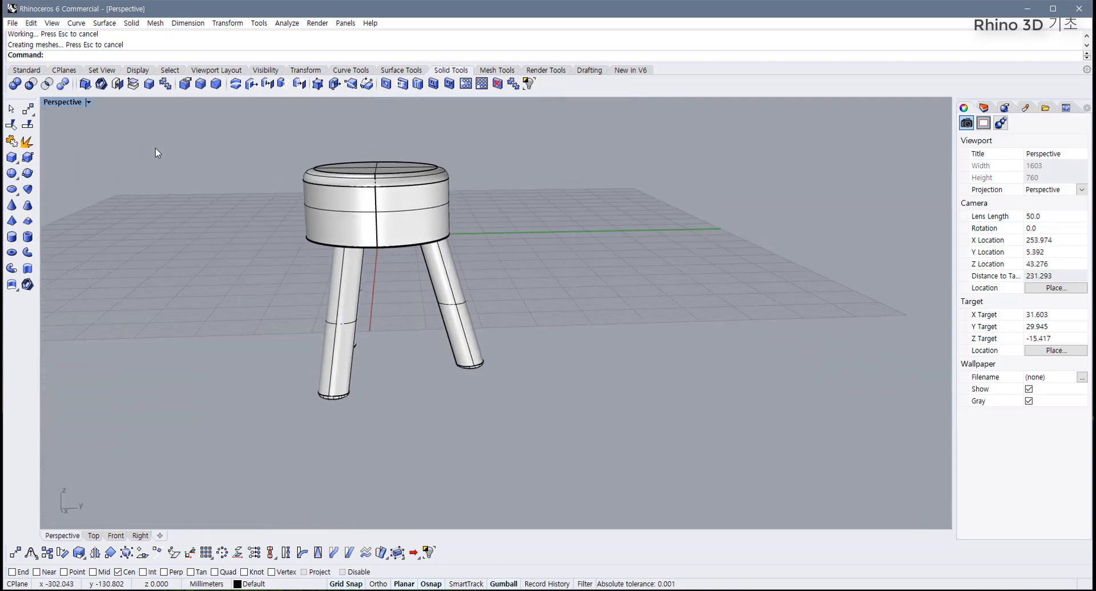
- Return to the four-viewport layout and delete the whole stool together with its construction curves
double_click(64, 103)
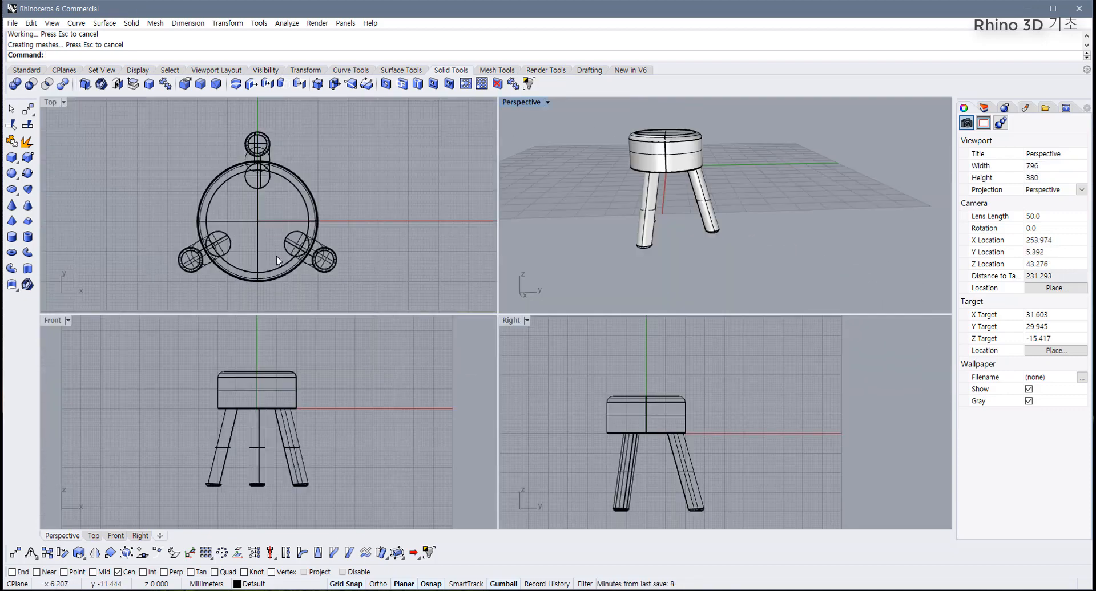
left_click_drag(391, 310, 122, 120)
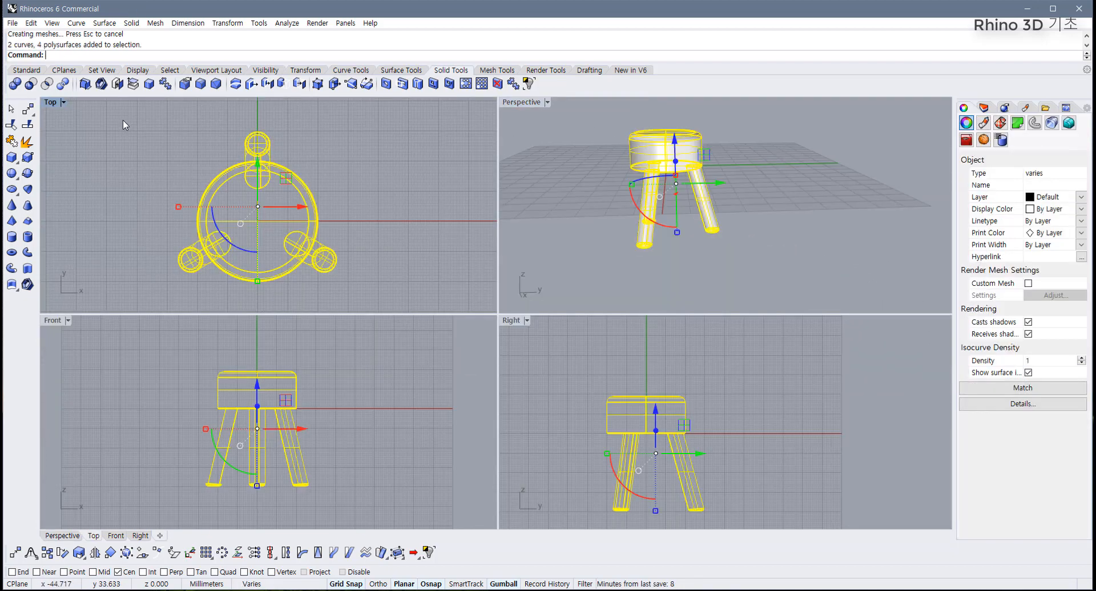
key("Delete")
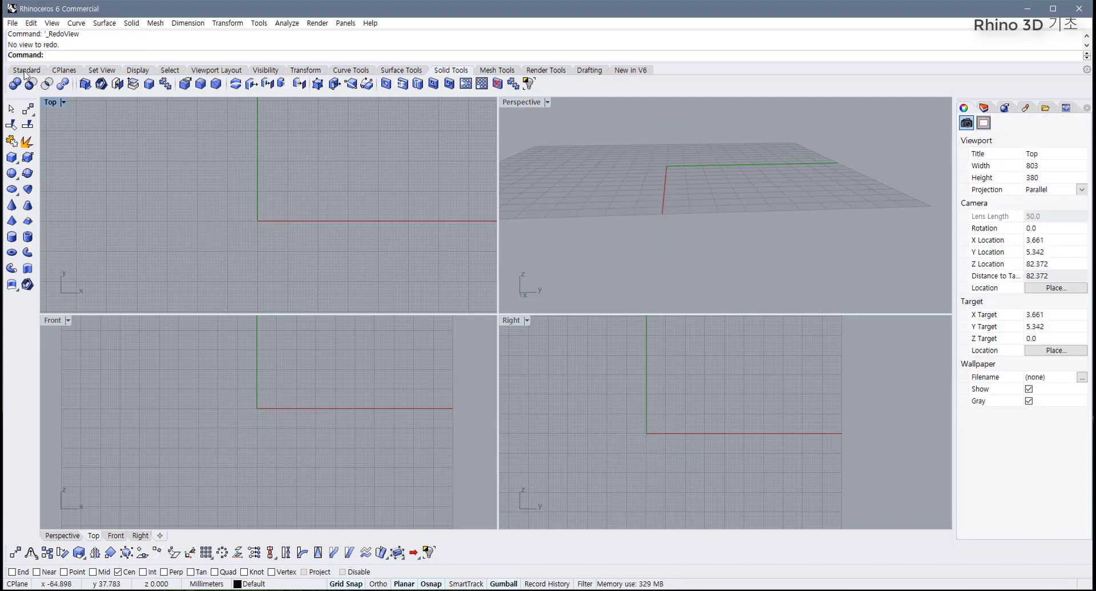
- Bring back the standard tools and maximize the Top viewport
left_click(26, 70)
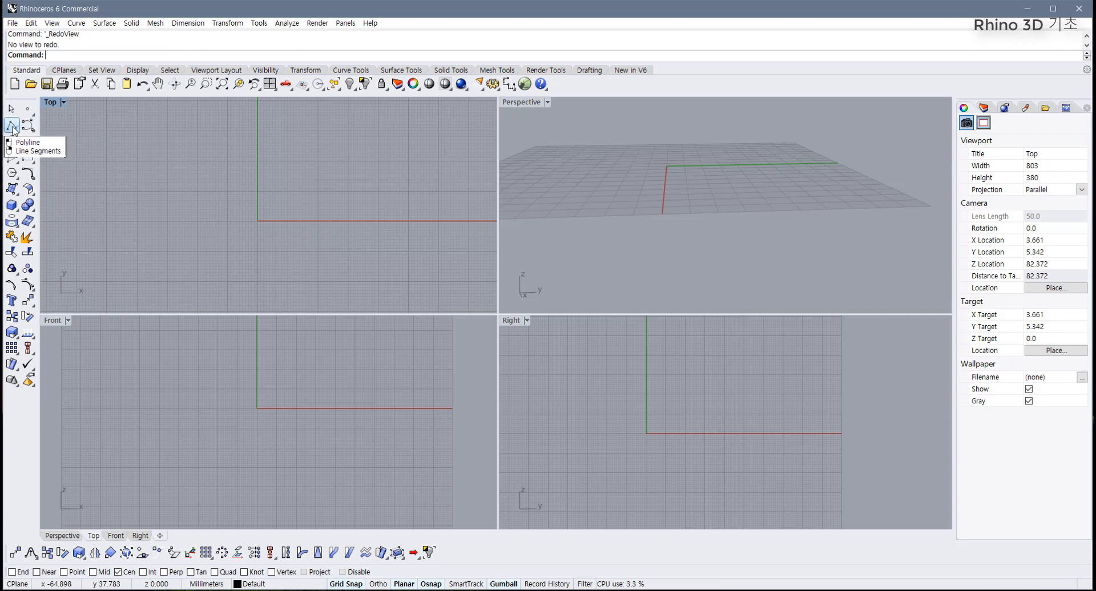
double_click(50, 104)
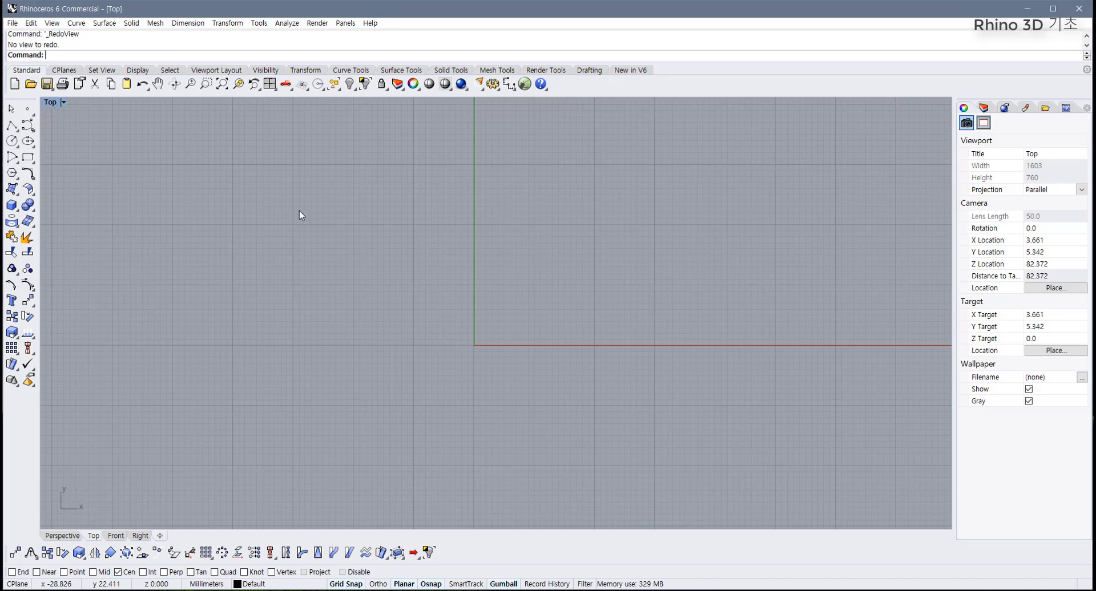
right_click_drag(301, 218, 271, 223)
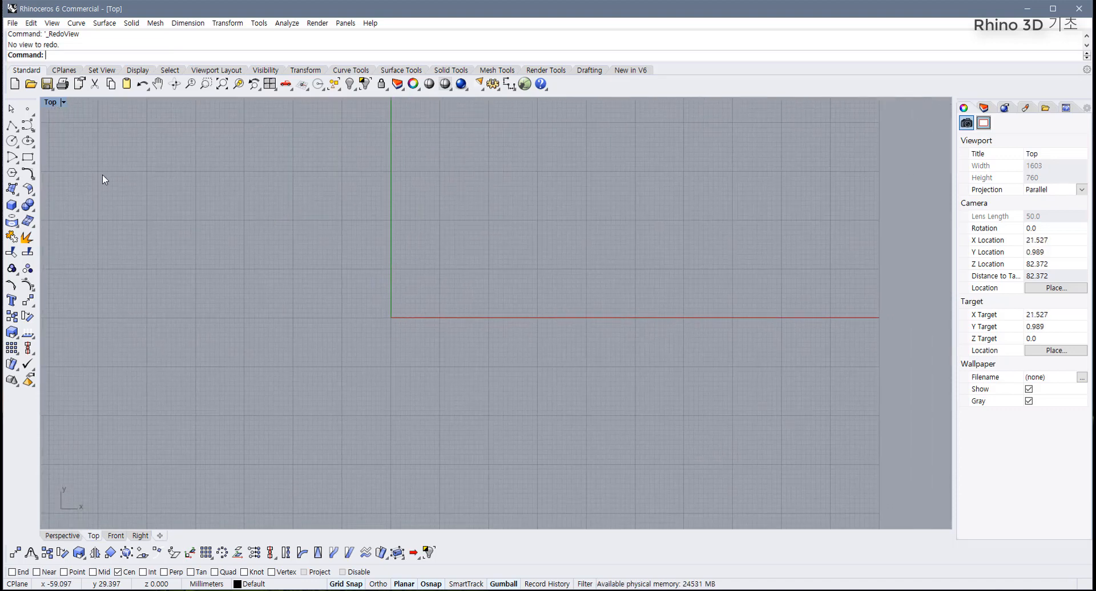
- Start a grid-snapped polyline at (-40, 30) and outline the upper right part of a plus shape with 2 mm segments
left_click(11, 128)
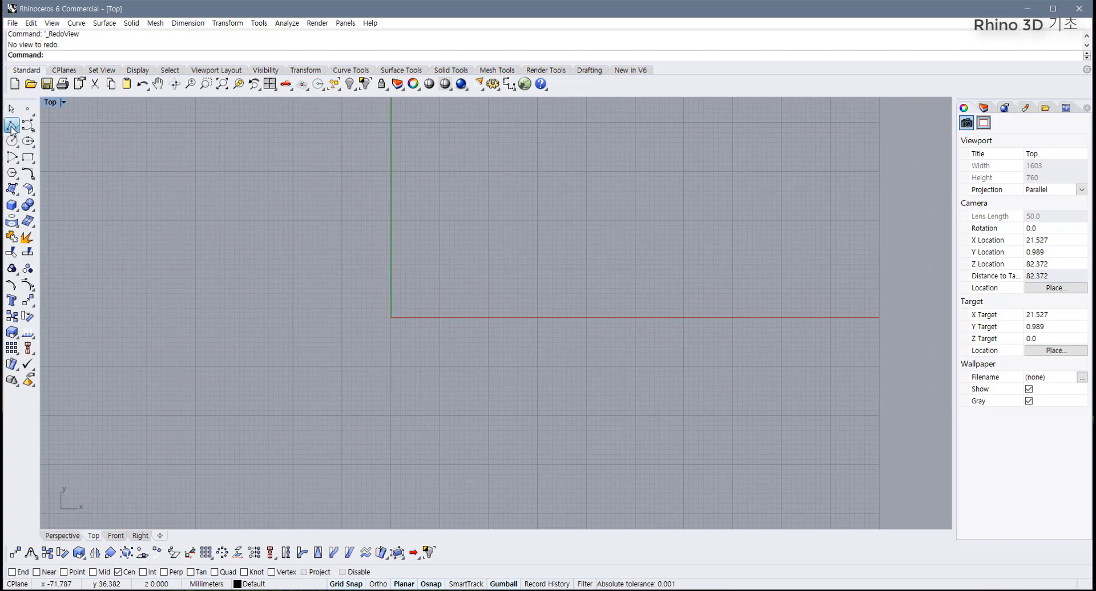
scroll(195, 186, "up", 1)
scroll(195, 185, "up", 1)
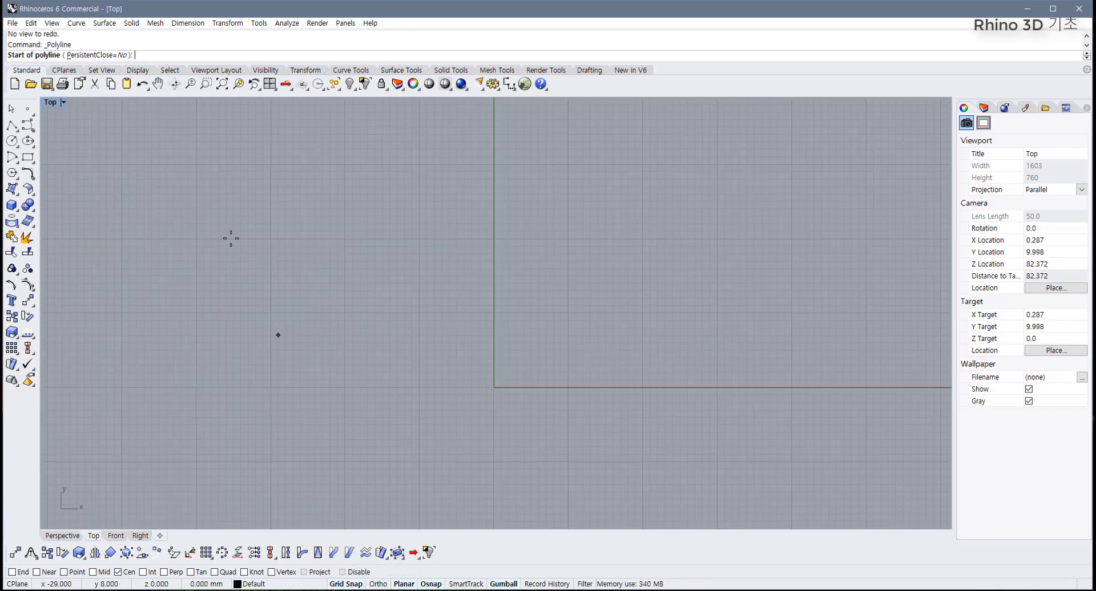
right_click_drag(189, 142, 185, 240)
scroll(218, 266, "up", 1)
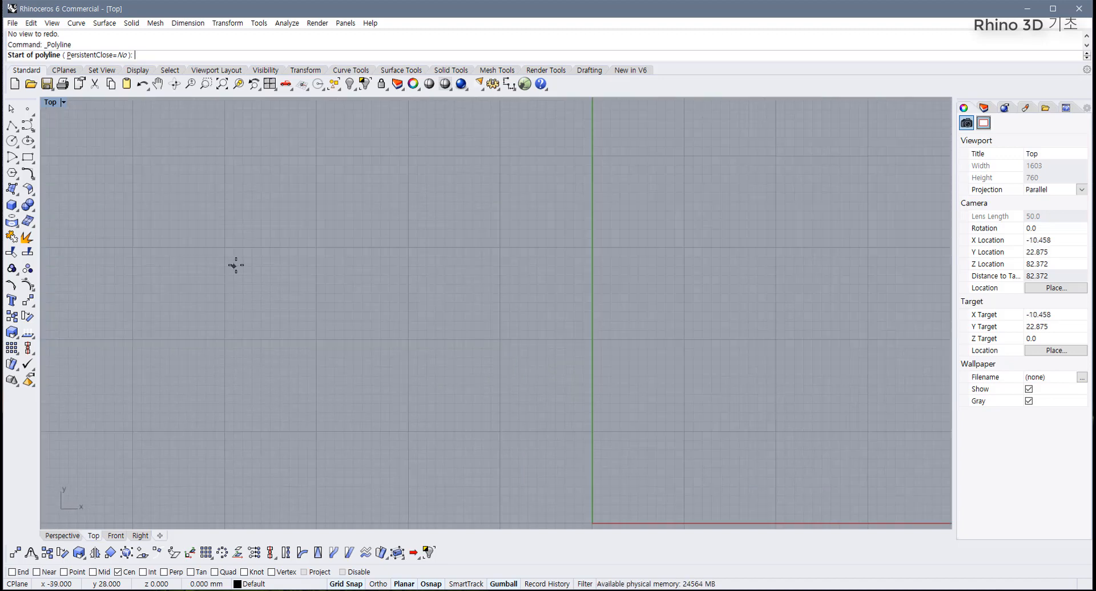
scroll(236, 266, "up", 2)
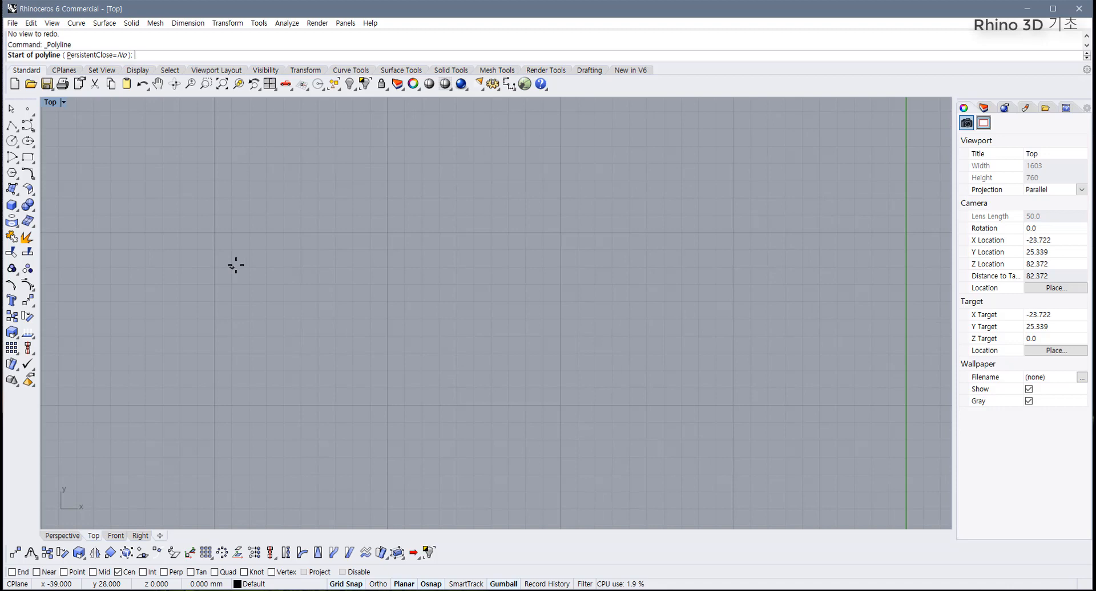
scroll(235, 266, "up", 2)
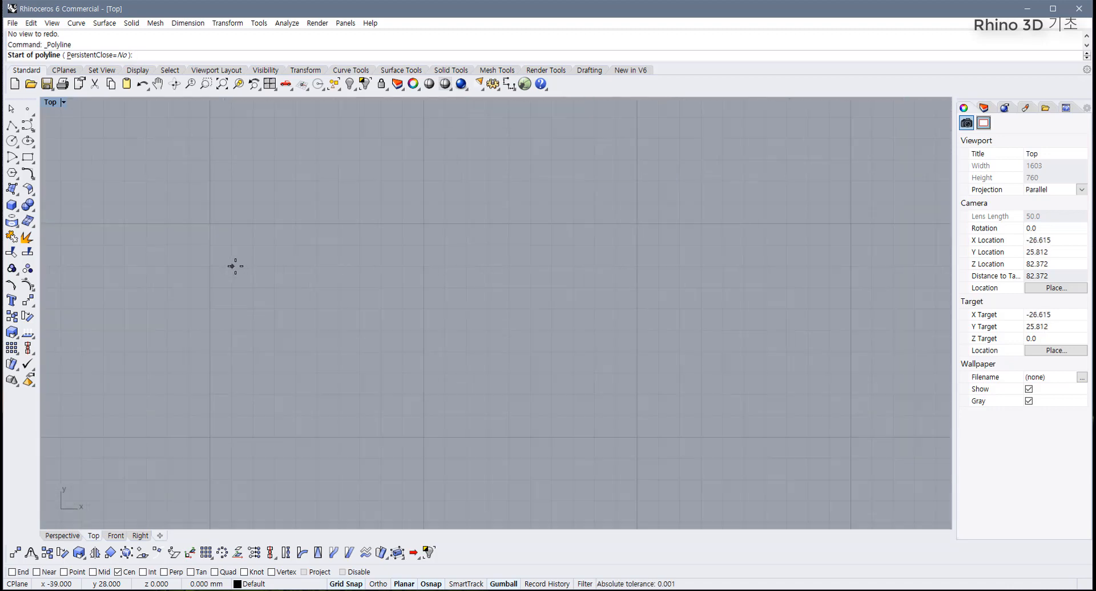
right_click_drag(236, 265, 235, 247)
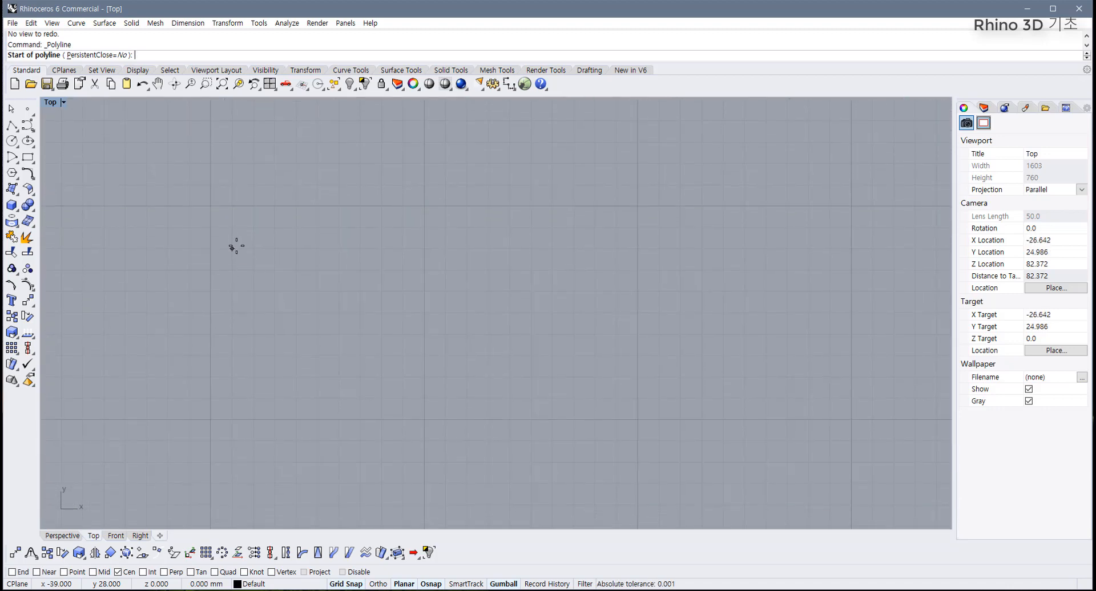
left_click(211, 206)
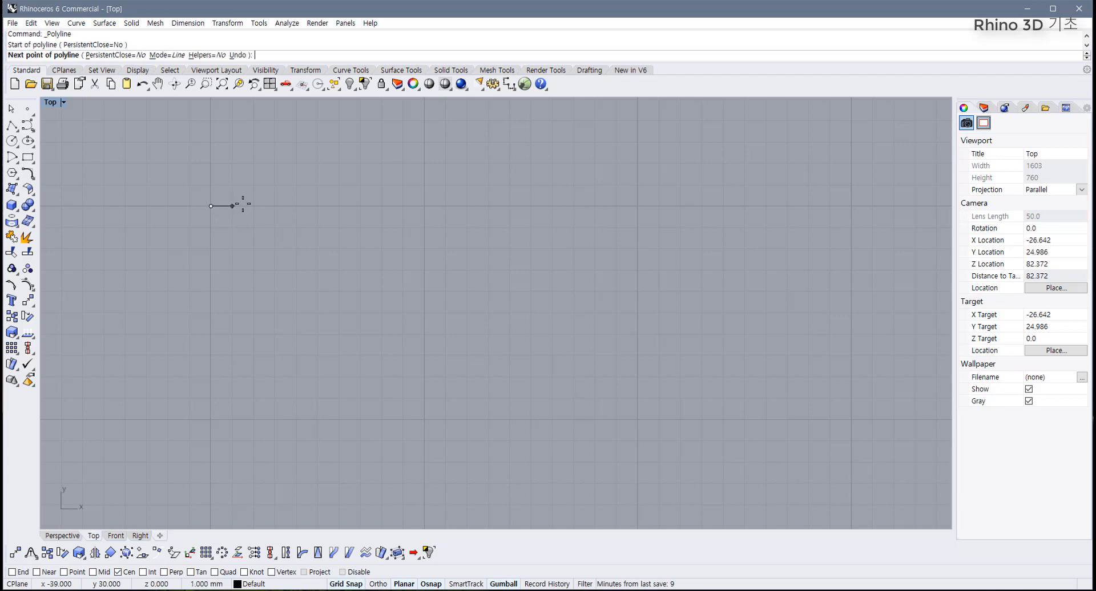
left_click(254, 206)
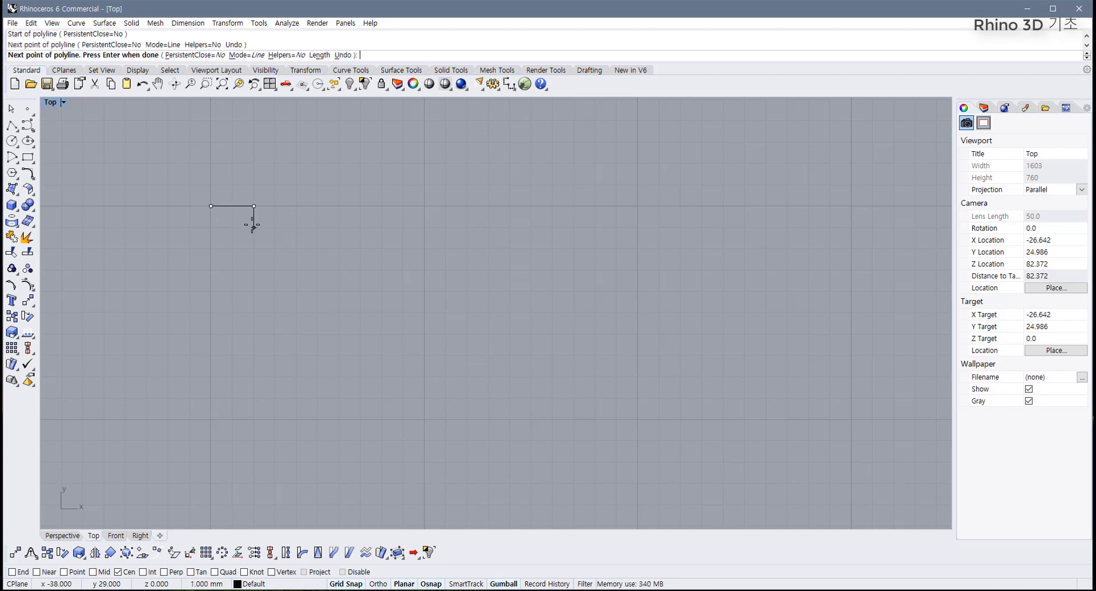
scroll(251, 223, "up", 2)
left_click(254, 255)
left_click(307, 255)
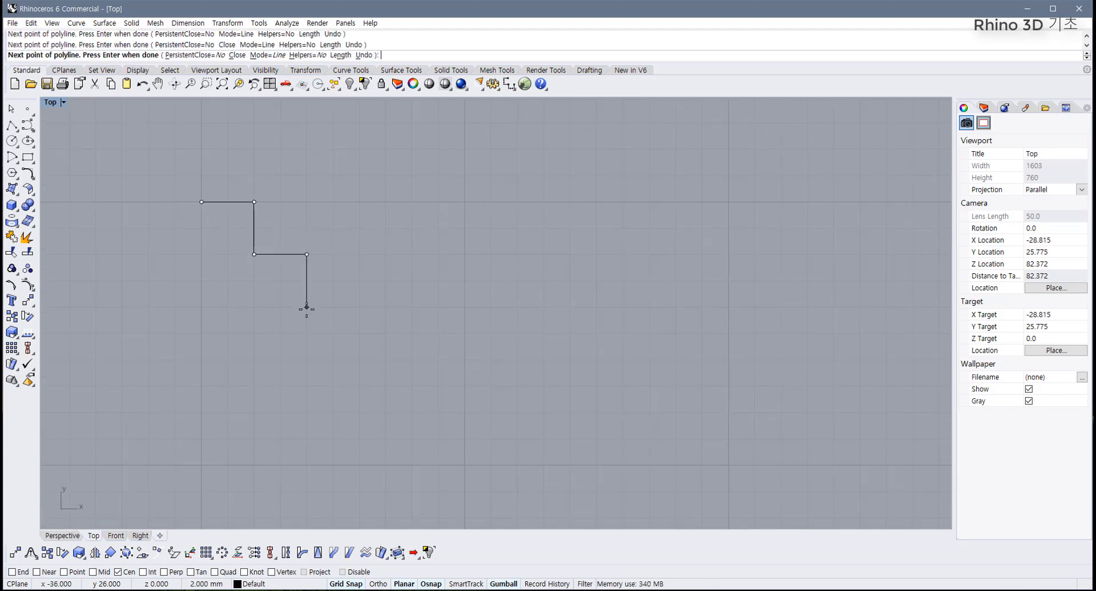
left_click(306, 307)
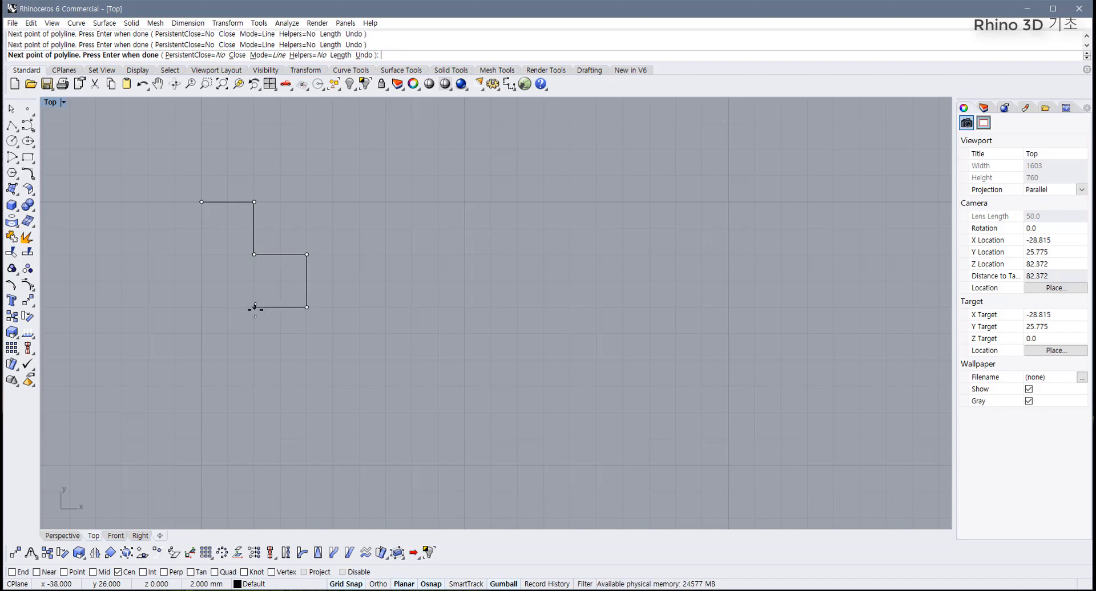
- Complete the plus shape's lower and left arms with 2 mm segments and close the polyline at its start point
left_click(254, 360)
left_click(201, 359)
left_click(201, 307)
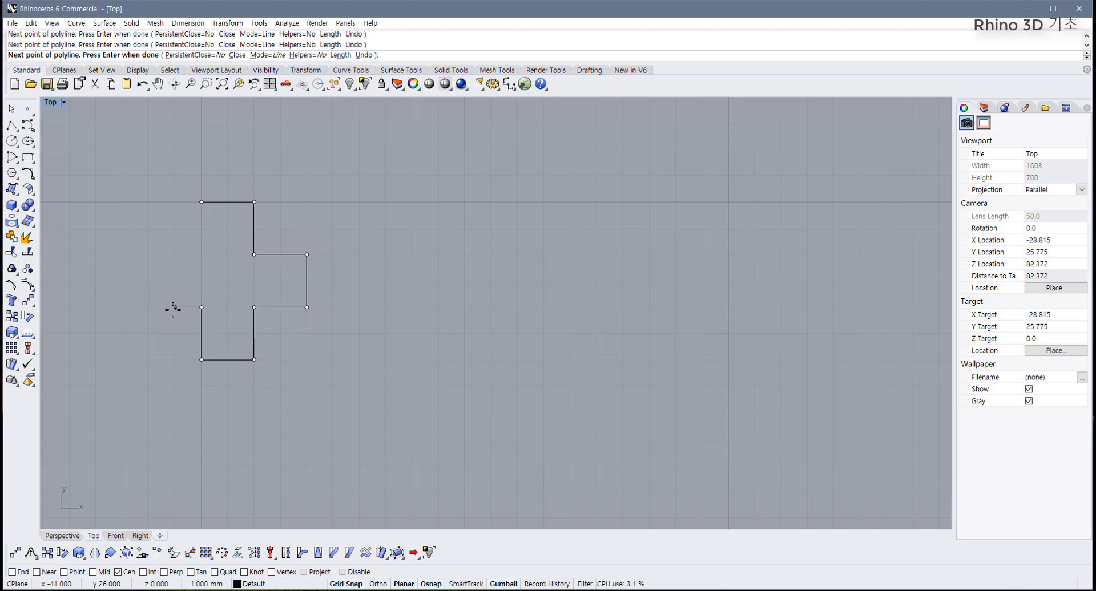
left_click(148, 307)
left_click(149, 254)
left_click(201, 254)
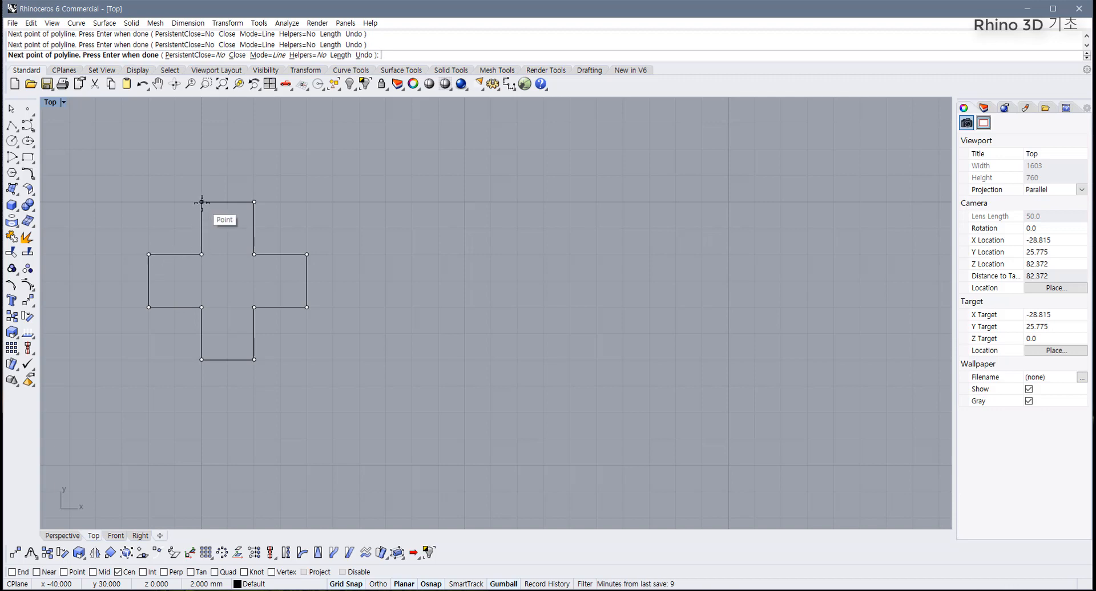
left_click(202, 202)
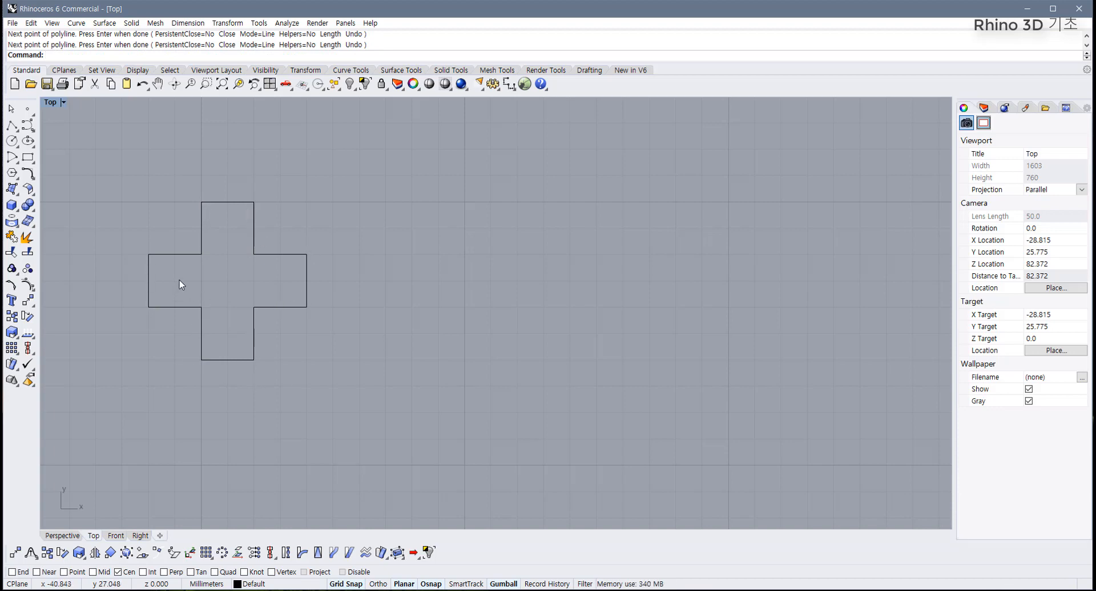
right_click_drag(267, 306, 252, 284)
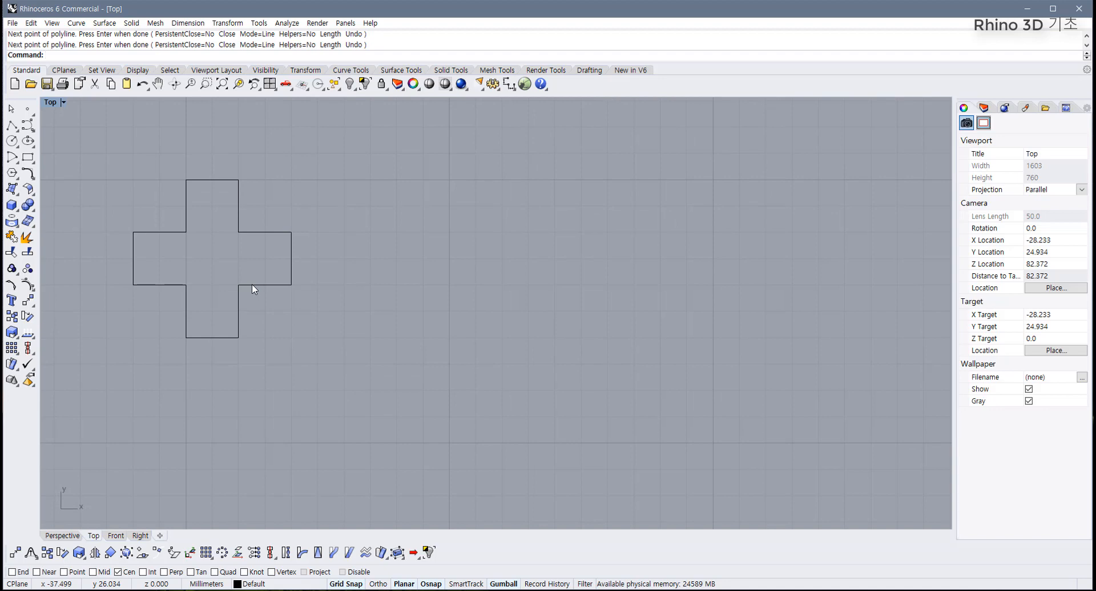
right_click_drag(252, 289, 250, 267)
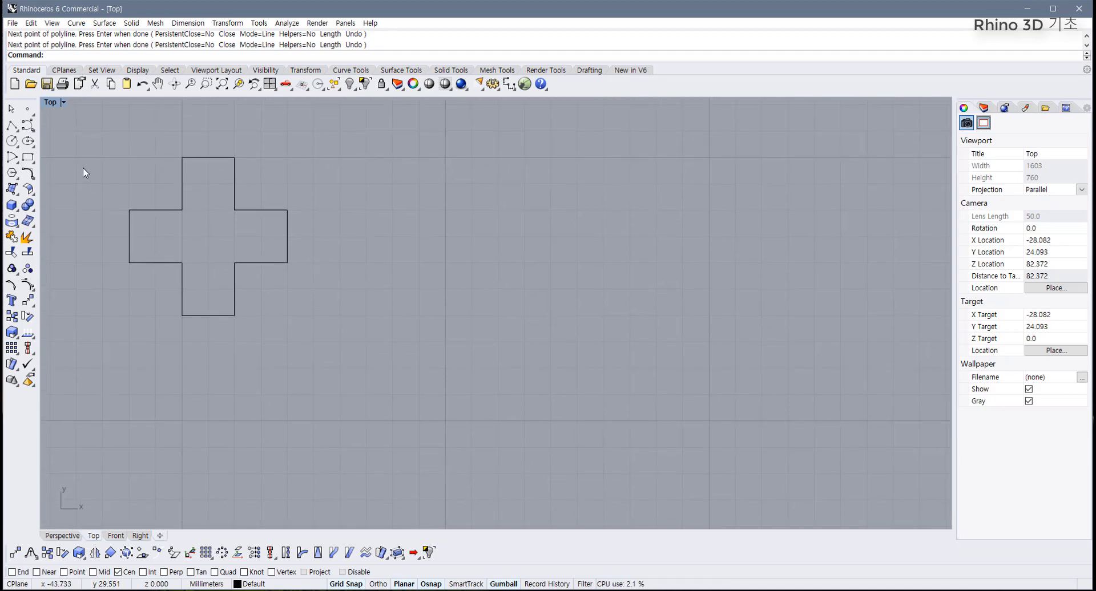
- Start another polyline at (-30, 30), turn off Grid Snap and draw a 1 mm segment in the positive x direction with Ortho on
left_click(12, 126)
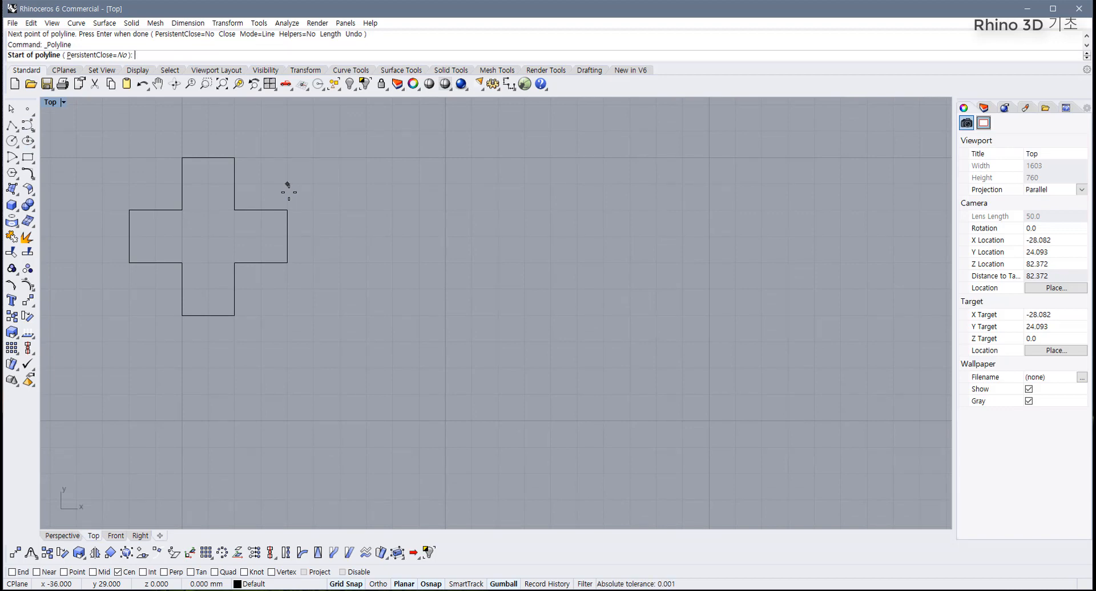
right_click_drag(561, 210, 454, 259)
scroll(363, 203, "up", 2)
right_click_drag(336, 218, 352, 220)
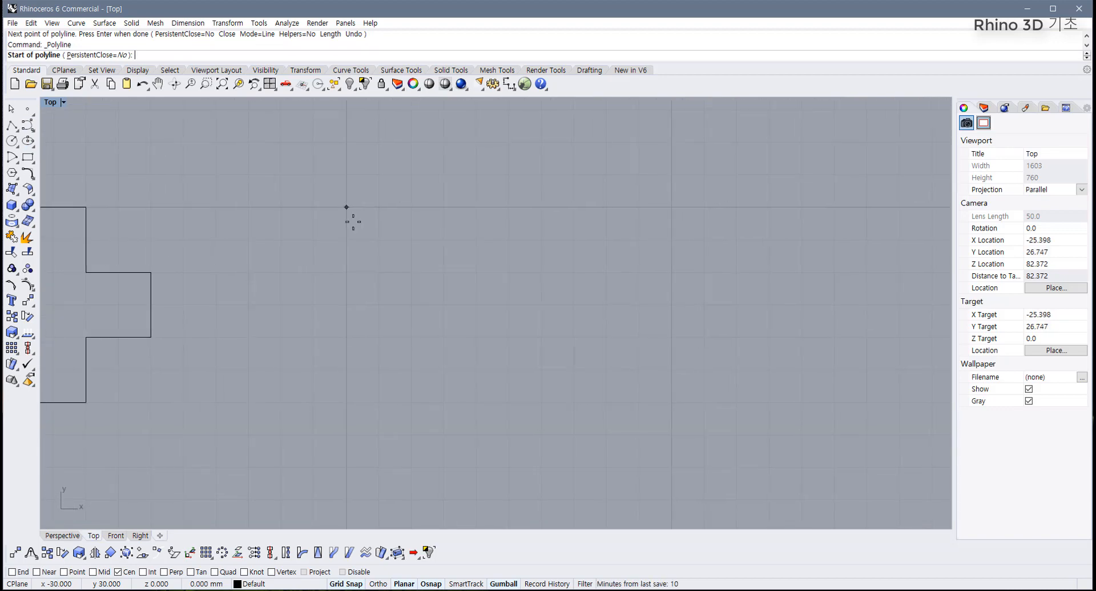
scroll(352, 220, "up", 4)
scroll(369, 222, "down", 3)
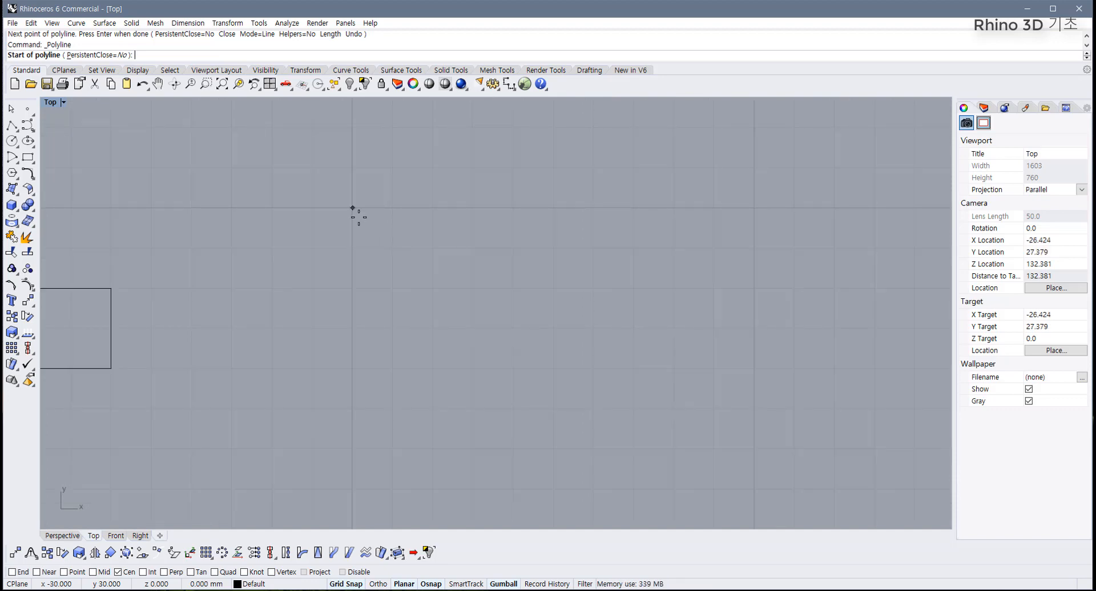
left_click(358, 217)
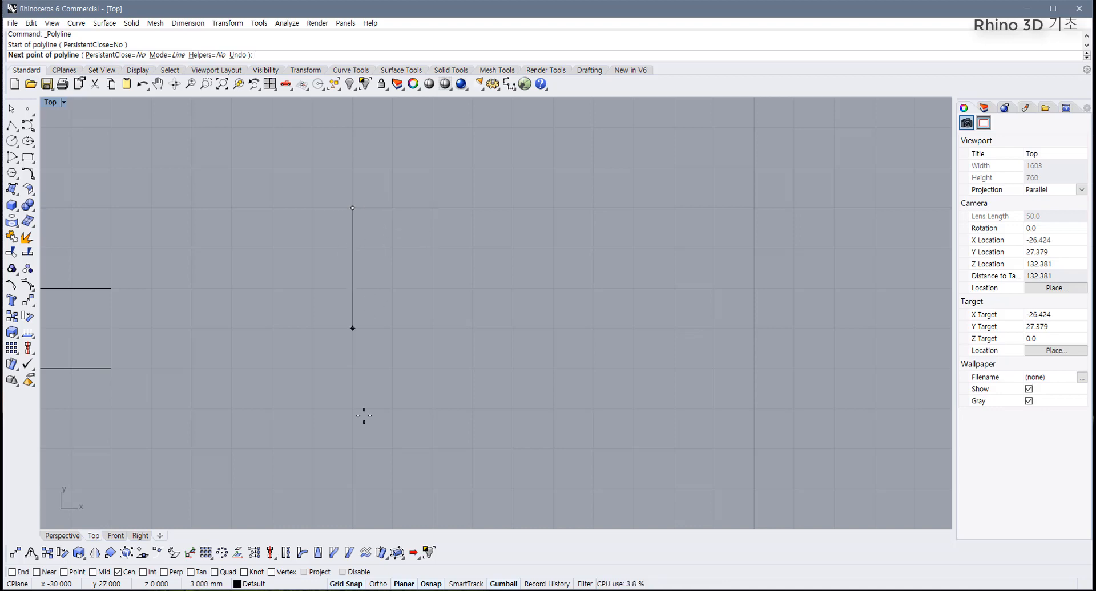
left_click(351, 584)
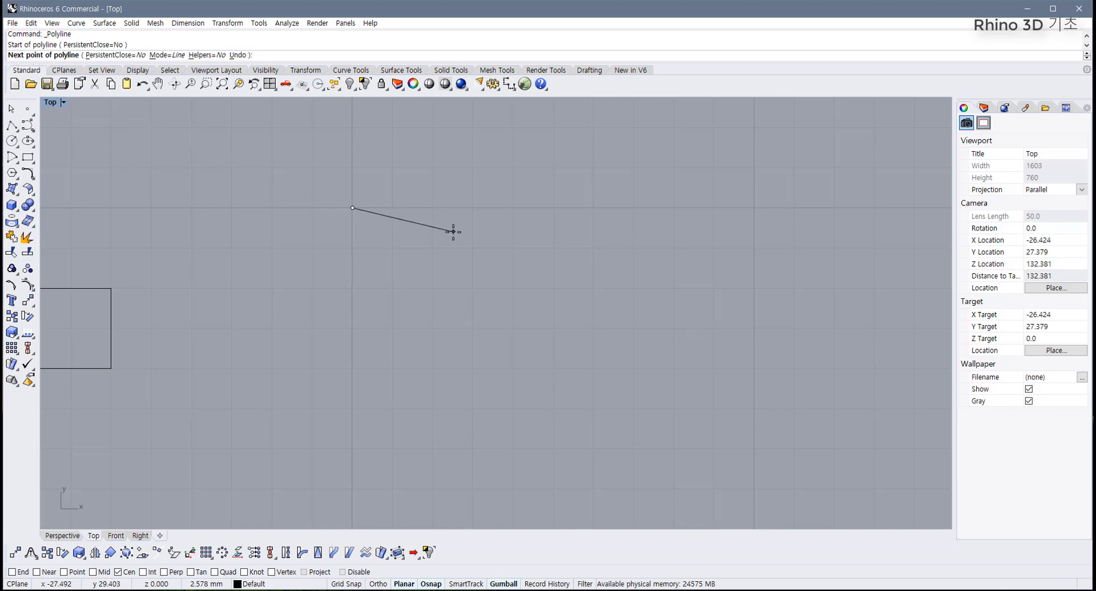
type("1")
key("Return")
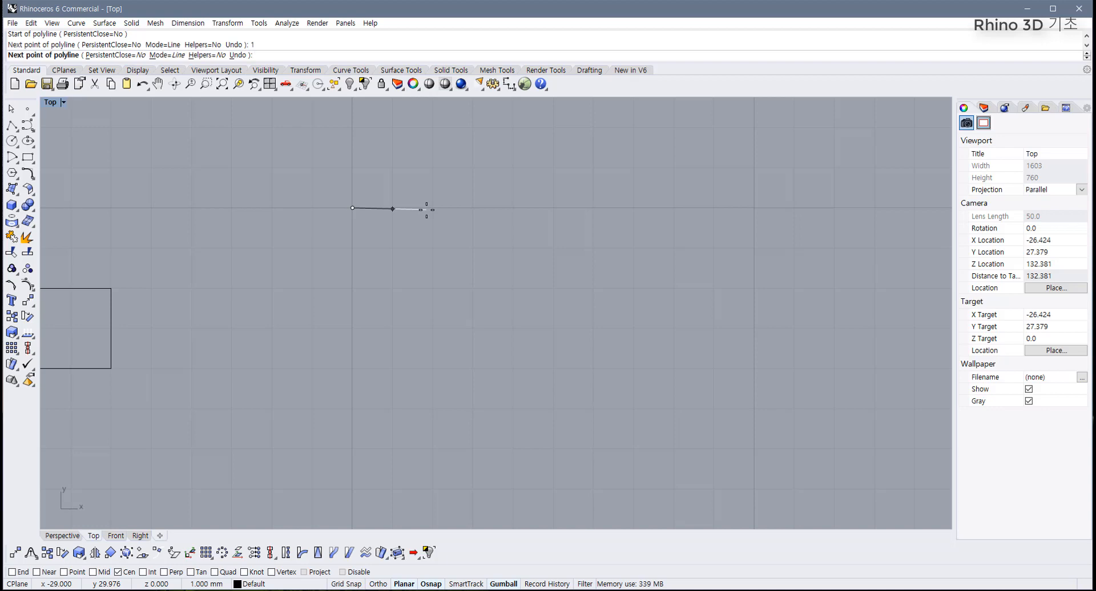
key("F8")
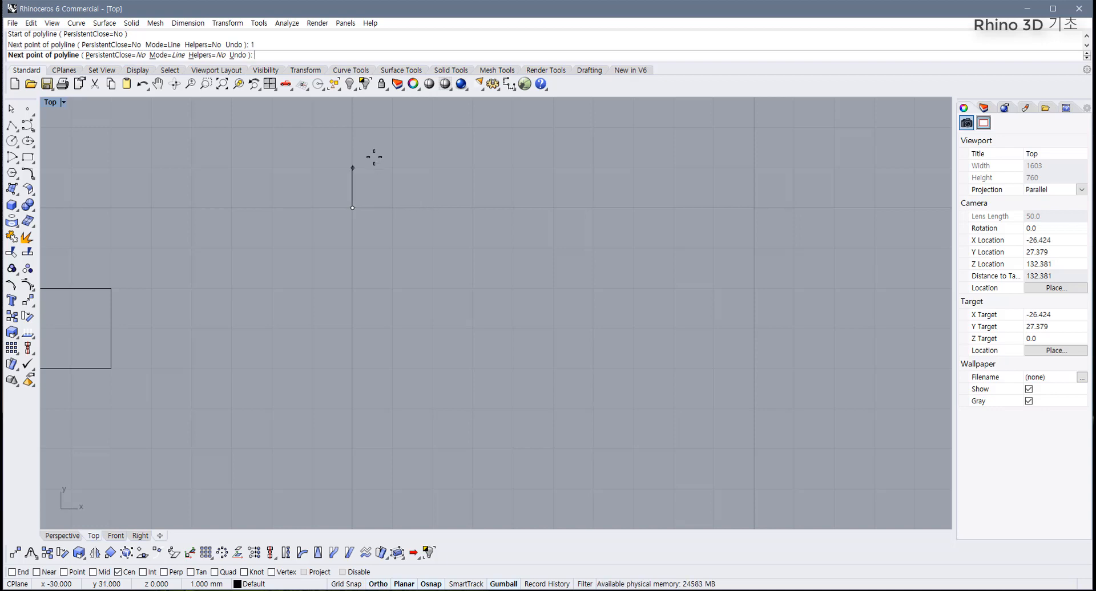
left_click(409, 199)
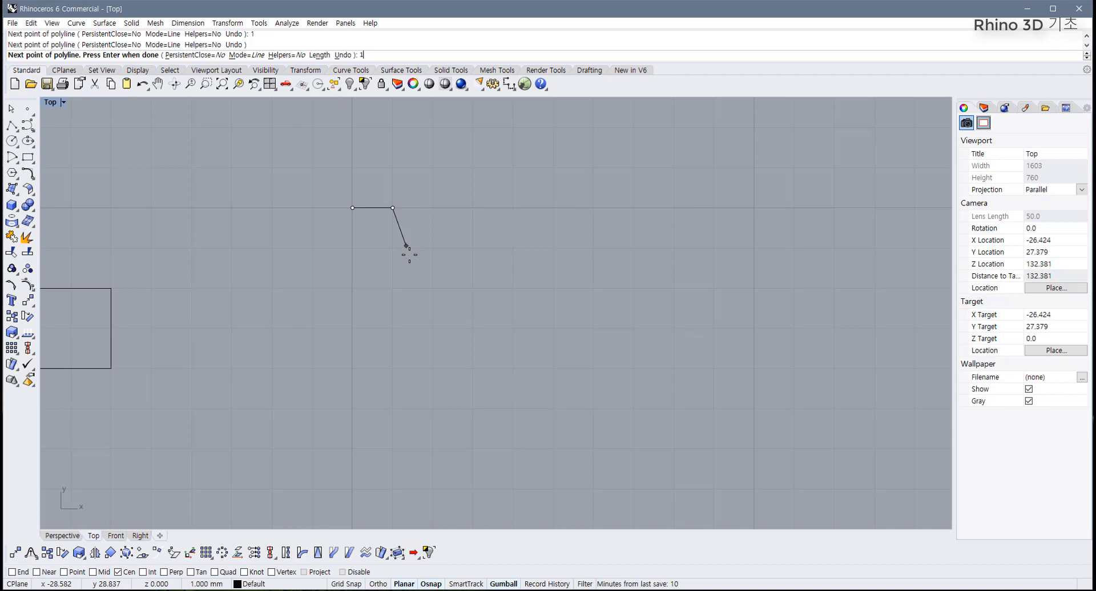
- Extend the polyline with a 1 mm segment in the negative y direction with Ortho on
type("1")
key("Return")
key("F8")
key("F8")
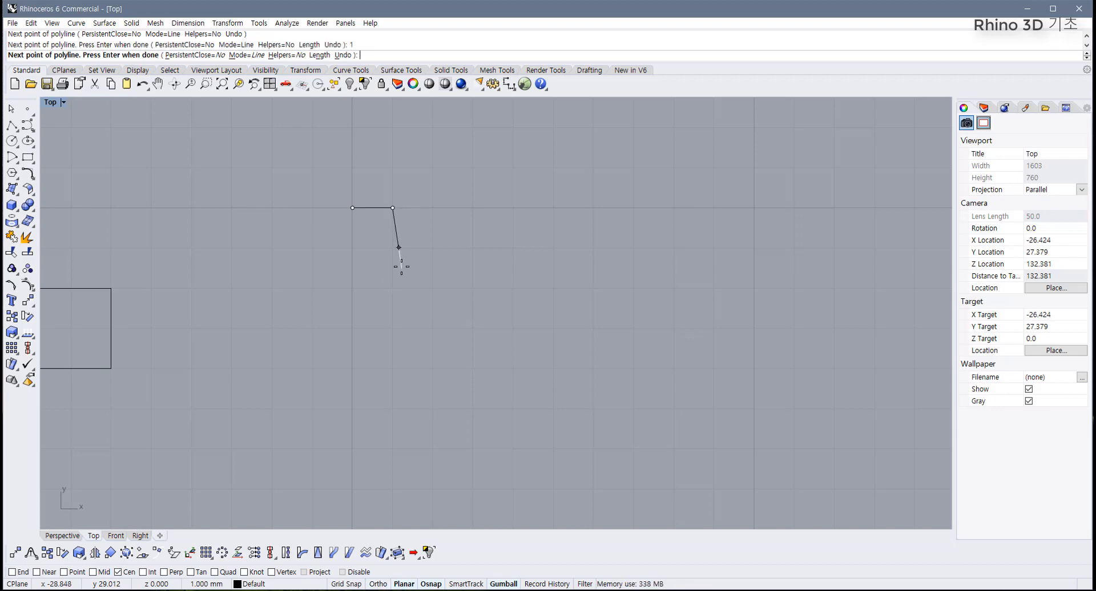
key("F8")
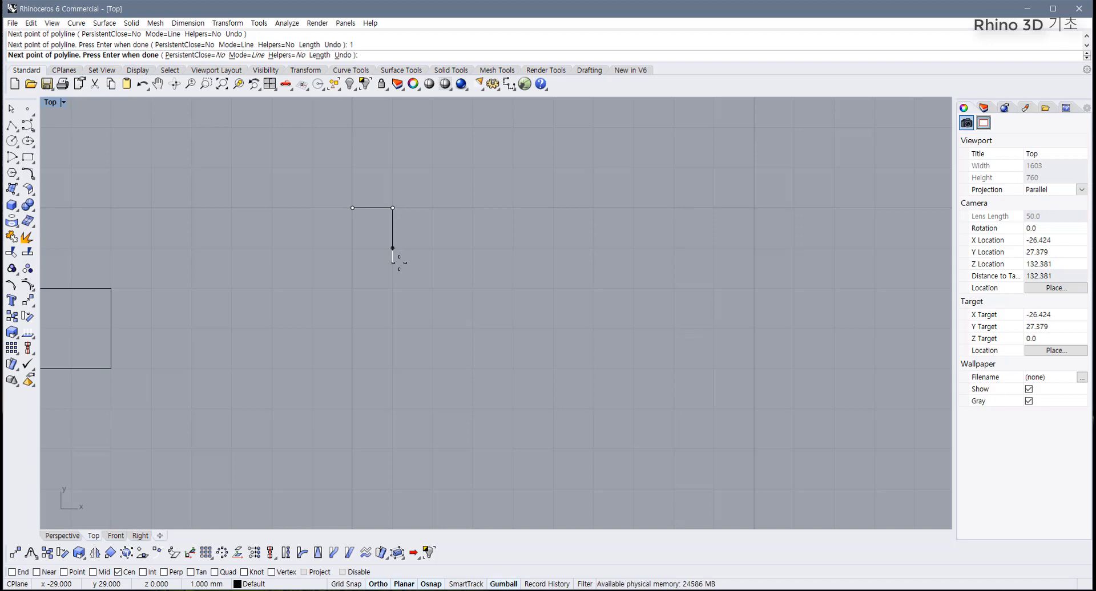
left_click(398, 262)
- Outline the plus shape's right arm with three 1 mm segments, holding each one orthogonal
type("1")
key("Return")
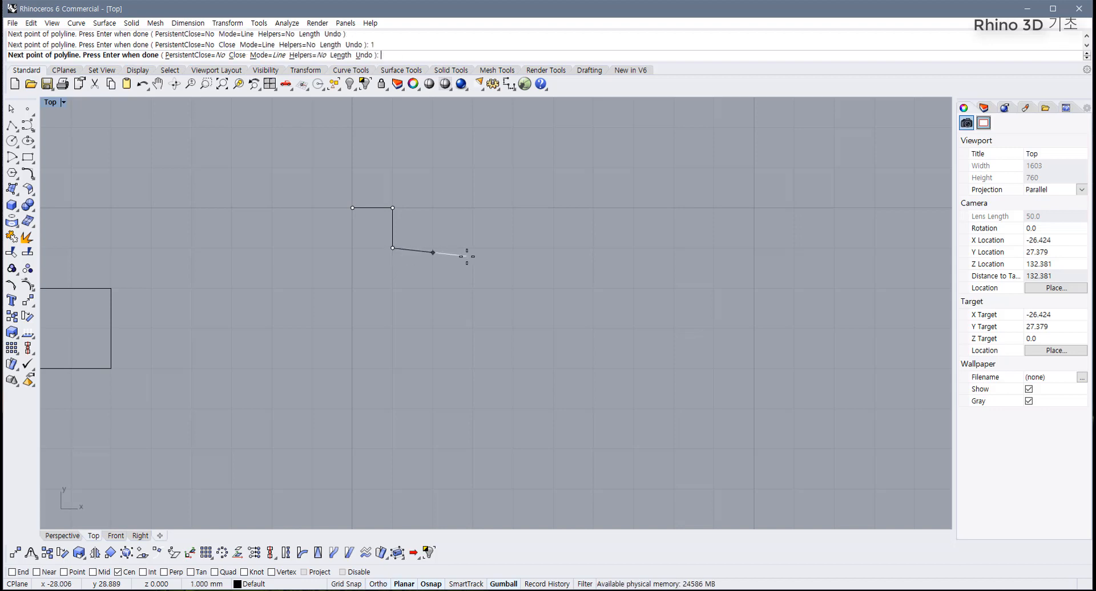
left_click(467, 256)
type("1")
key("Return")
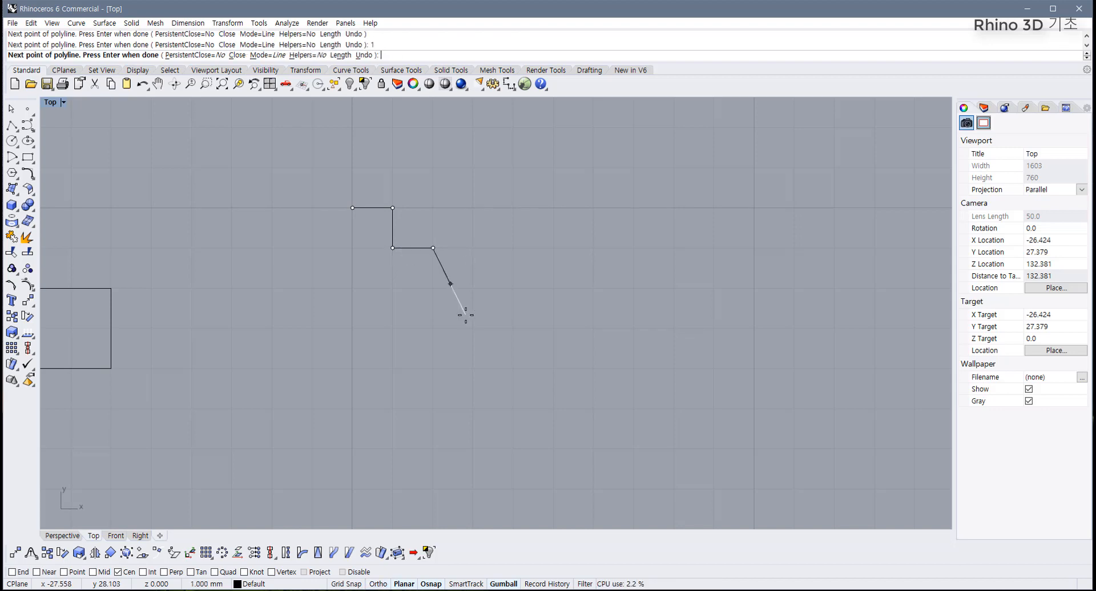
left_click(465, 315, "shift")
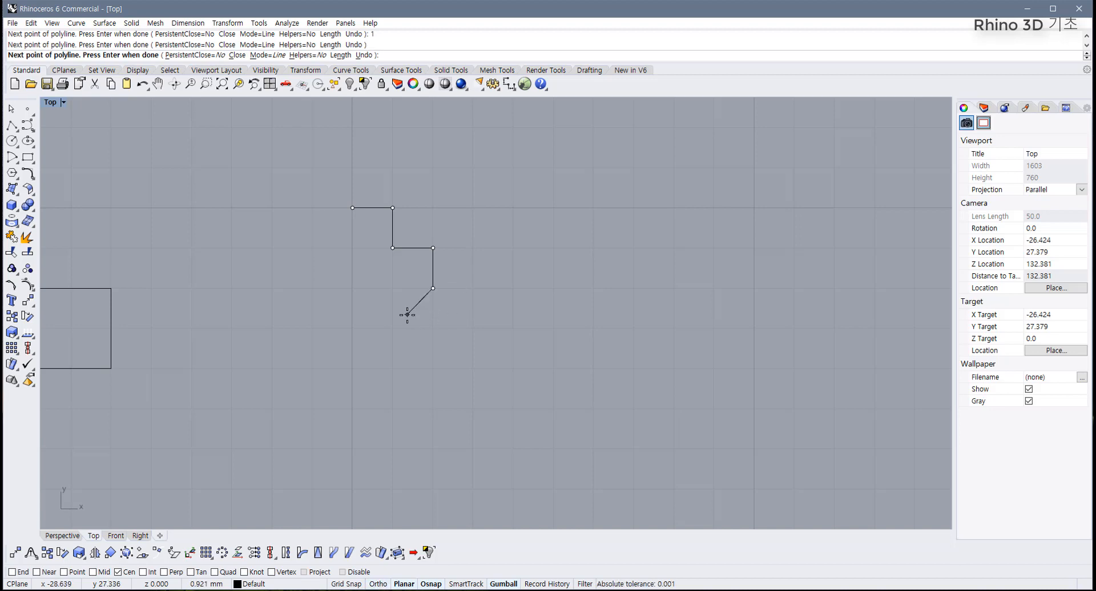
type("1")
key("Return")
left_click(391, 307, "shift")
- Outline the plus shape's lower arm with three orthogonal 1 mm segments
type("1")
key("Return")
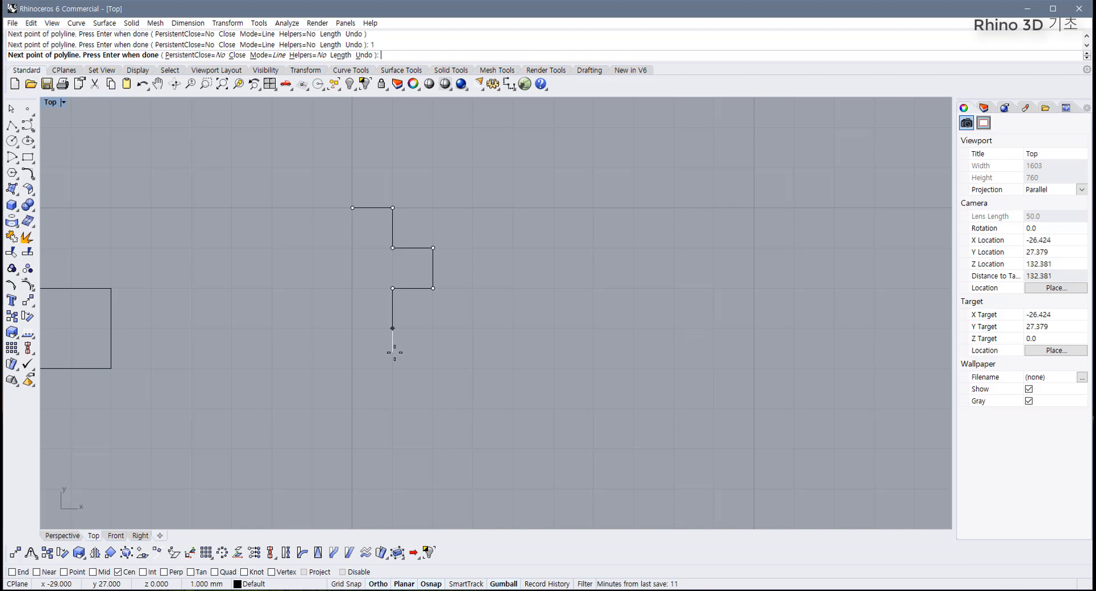
left_click(392, 351, "shift")
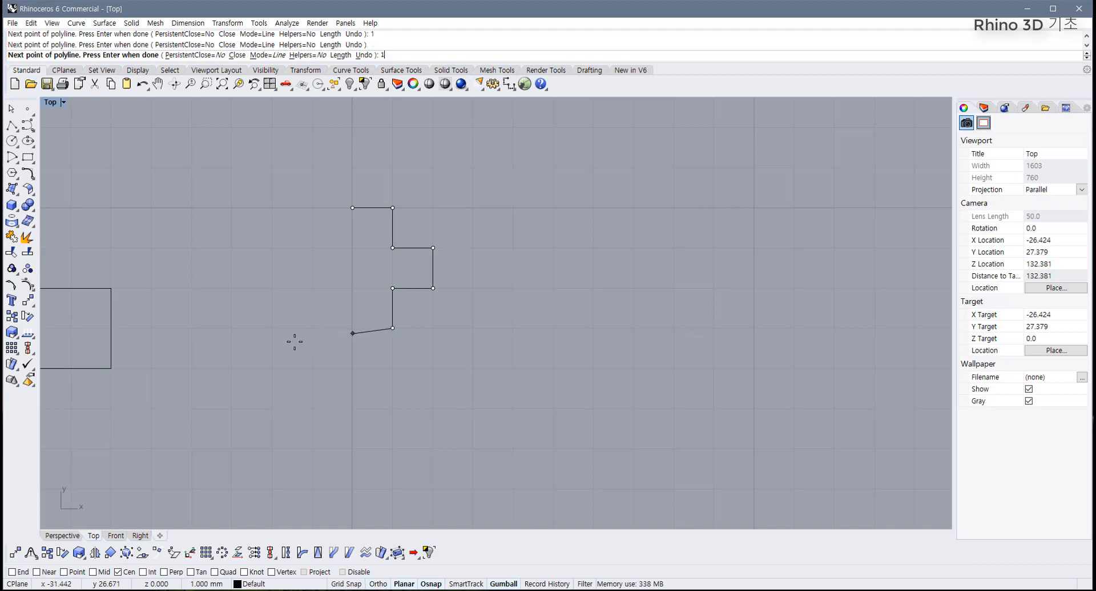
left_click(352, 328, "shift")
type("1")
left_click(346, 290, "shift")
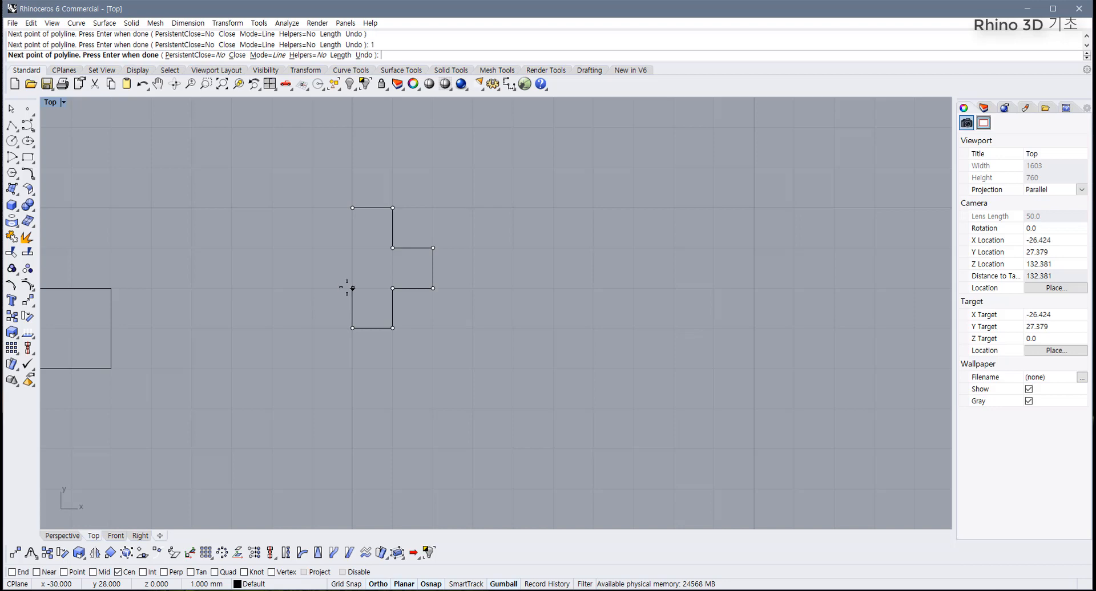
- Outline the left arm with orthogonal 1 mm segments and close the polyline at its start point (-30, 30)
left_click(302, 293, "shift")
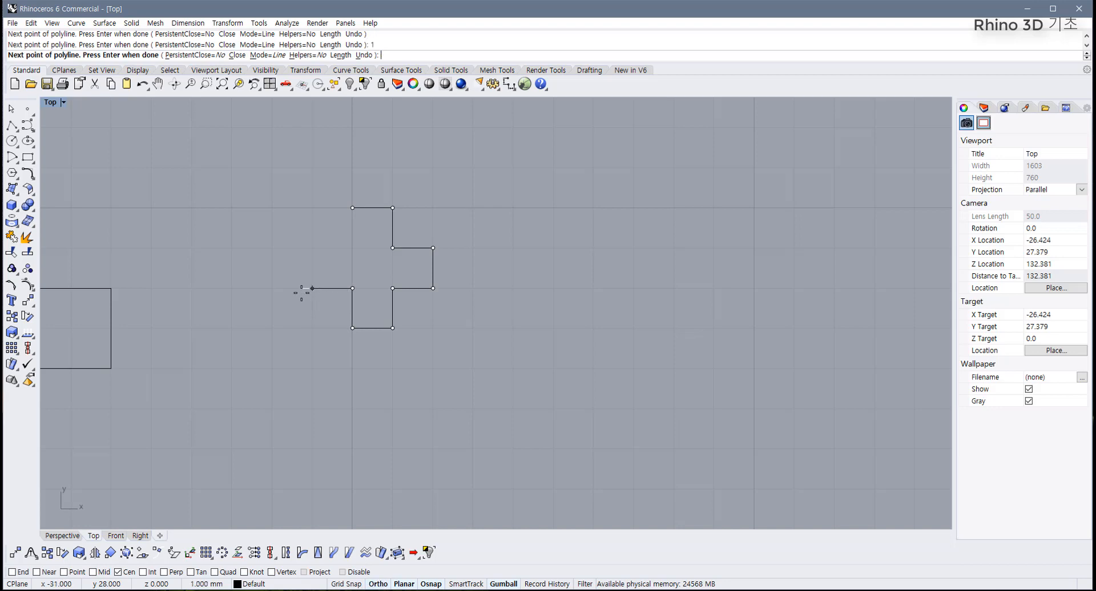
left_click(302, 251, "shift")
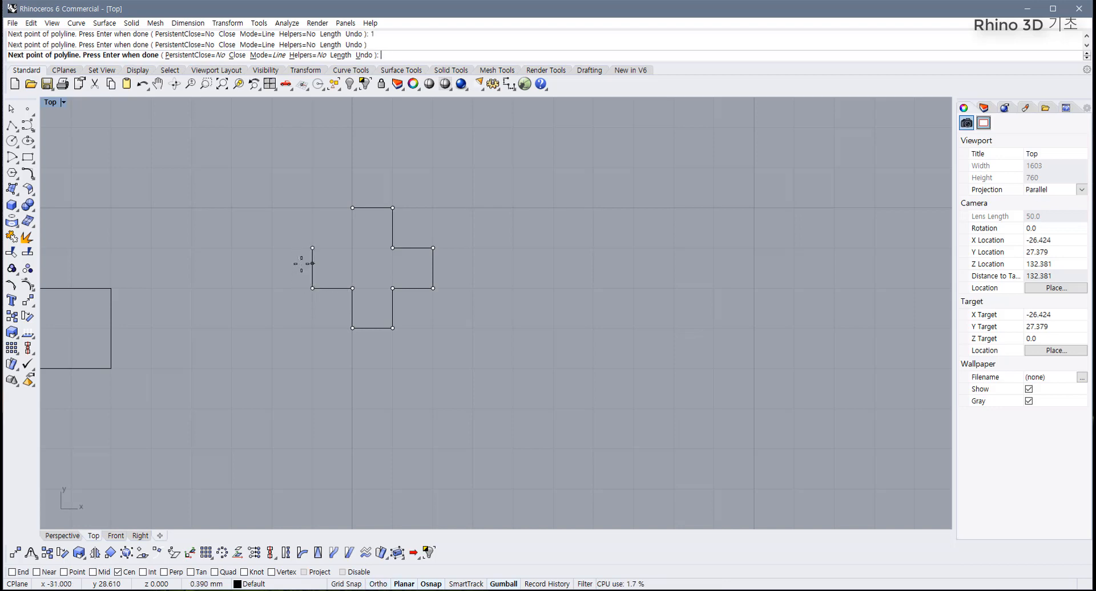
left_click(351, 249, "shift")
left_click(350, 251, "shift")
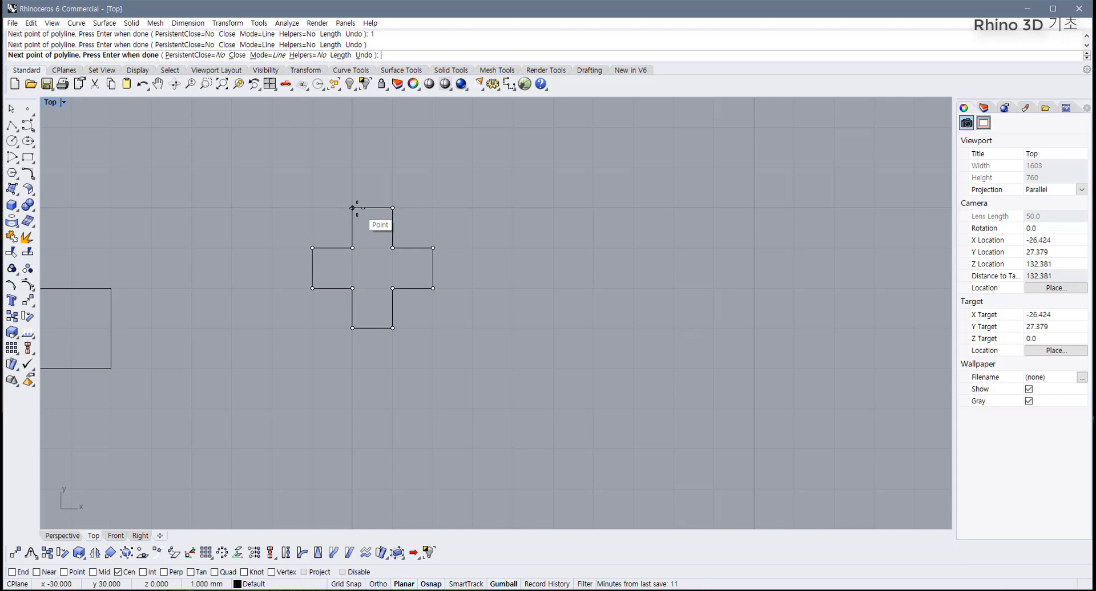
left_click(357, 209)
left_click(352, 207)
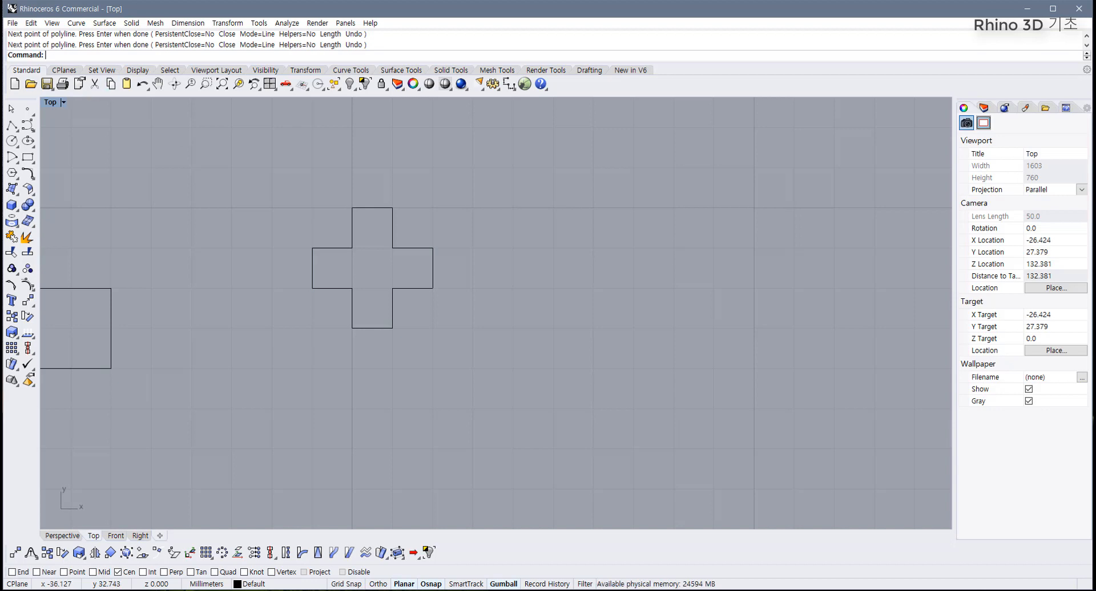
- Delete both plus-shaped polylines
scroll(246, 366, "down", 4)
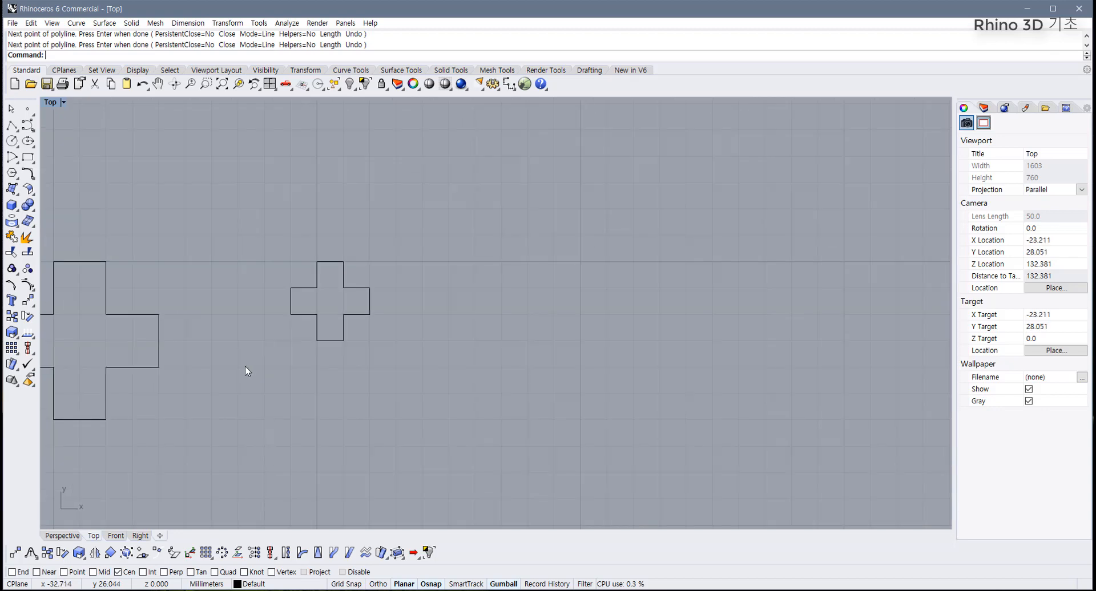
right_click_drag(275, 371, 380, 370)
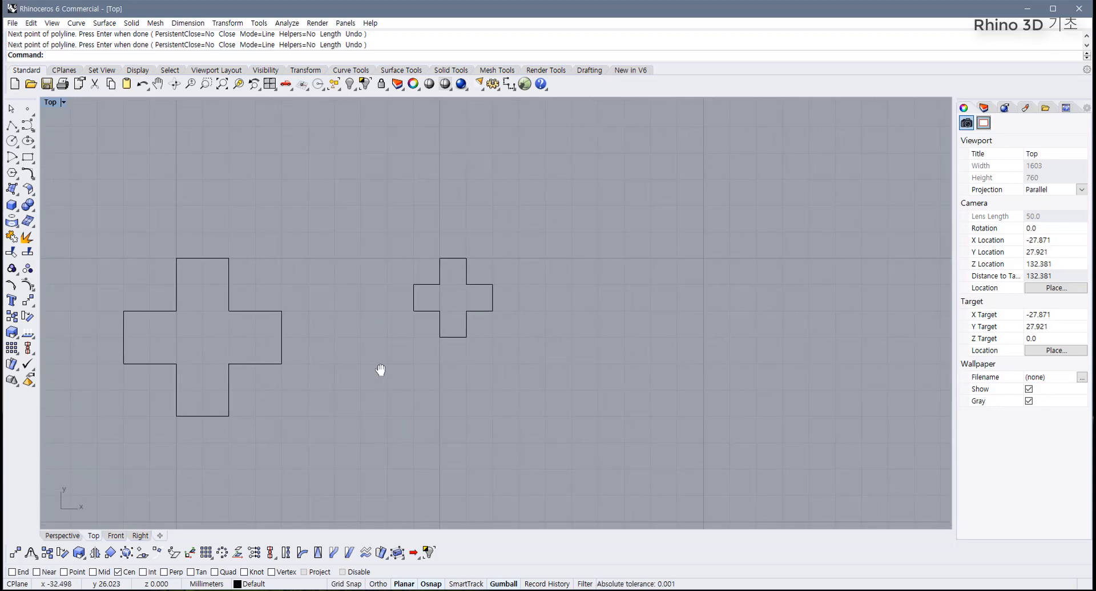
right_click_drag(380, 370, 381, 370)
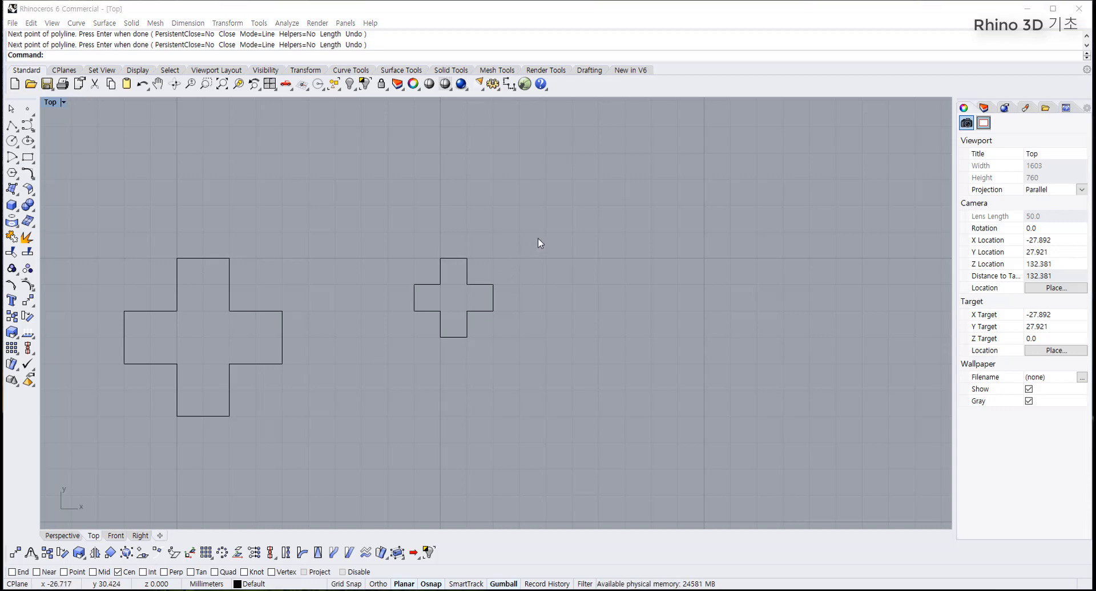
left_click_drag(538, 238, 106, 426)
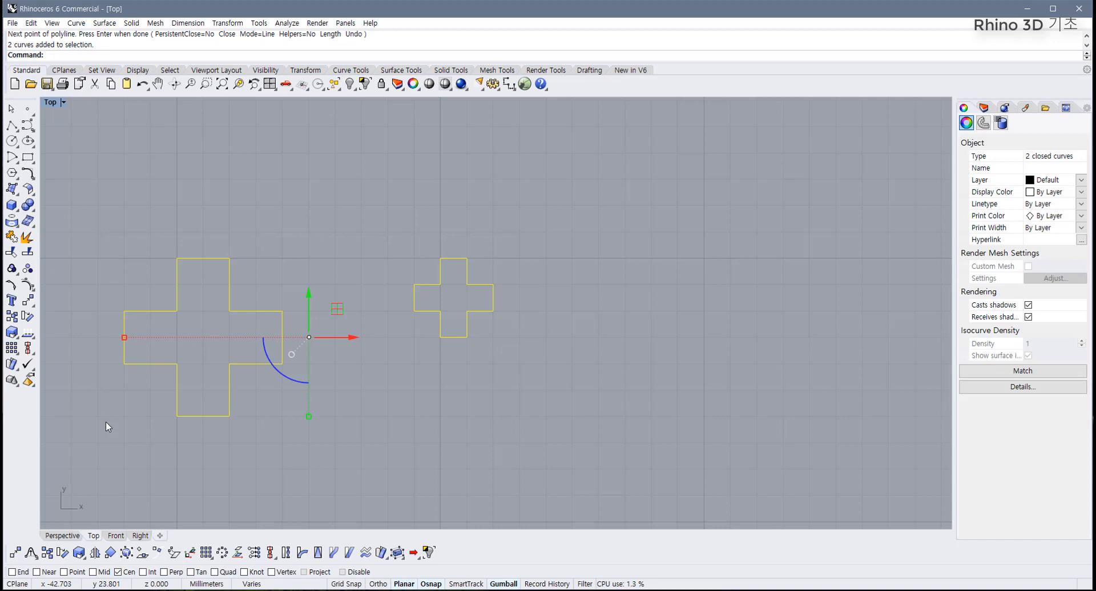
key("Delete")
- Bring the origin and the positive x and y axes into view in the Top viewport
scroll(248, 384, "down", 10)
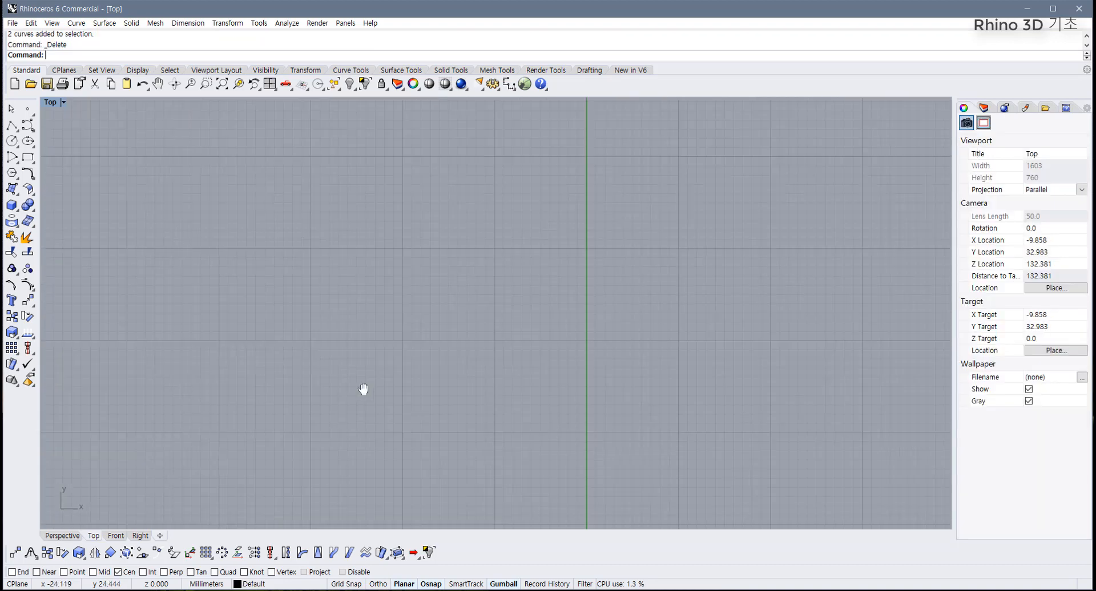
right_click_drag(364, 391, 355, 323)
scroll(363, 407, "down", 6)
scroll(364, 409, "down", 2)
right_click_drag(404, 434, 362, 395)
scroll(381, 412, "up", 10)
right_click_drag(435, 449, 274, 408)
scroll(386, 406, "up", 4)
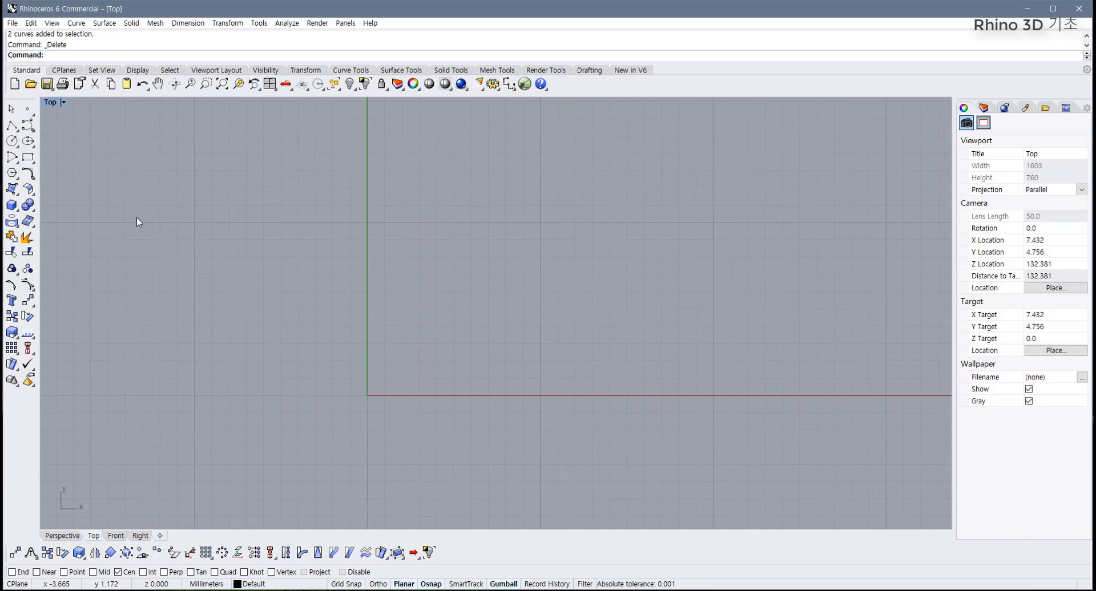
left_click(26, 128)
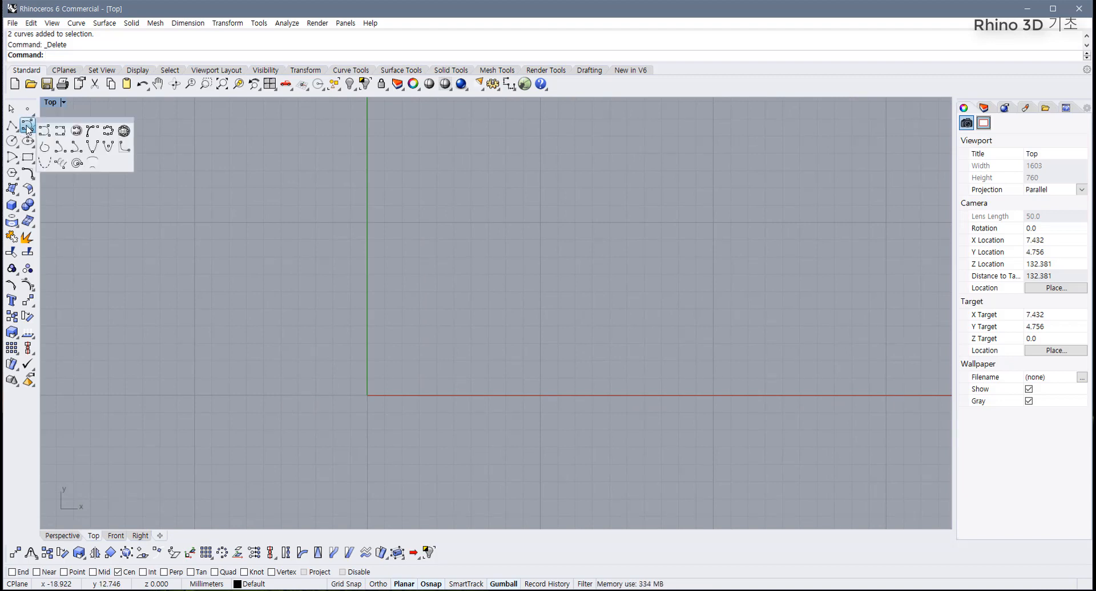
left_click(121, 236)
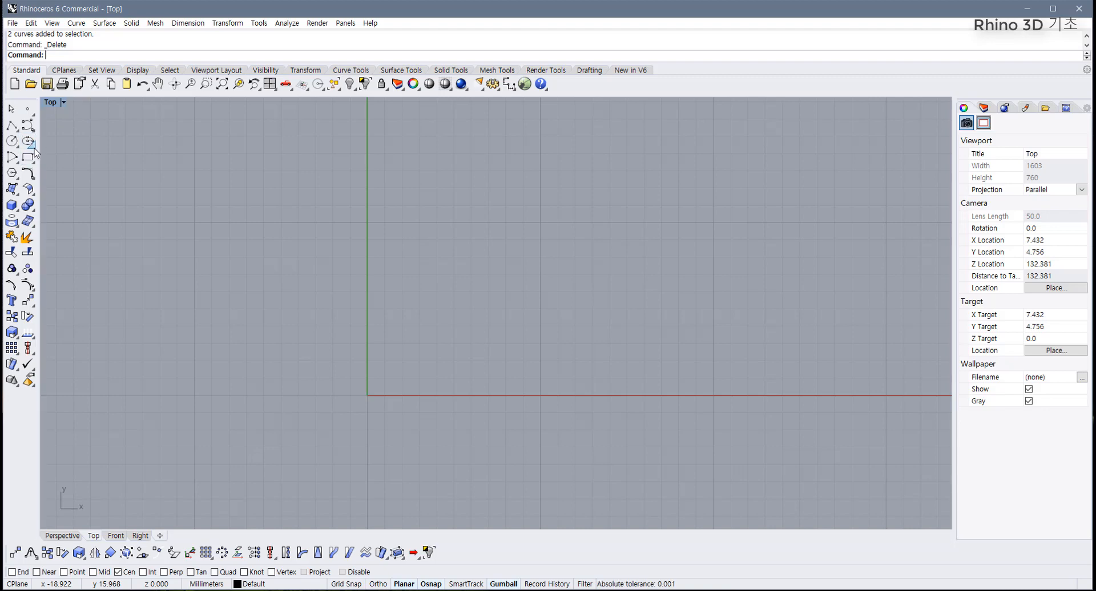
left_click(31, 209)
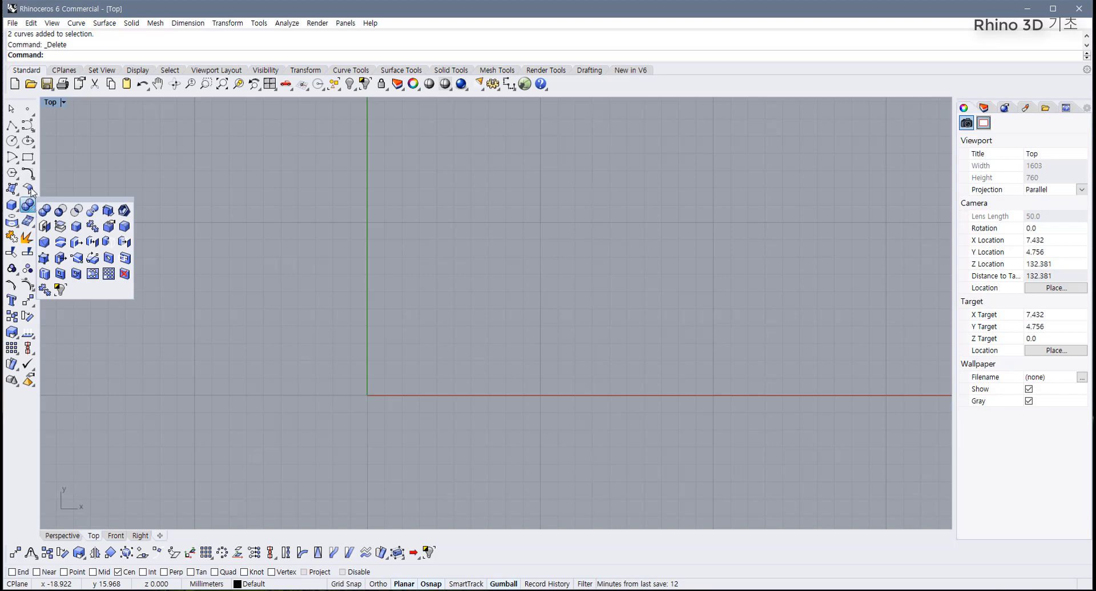
left_click(32, 184)
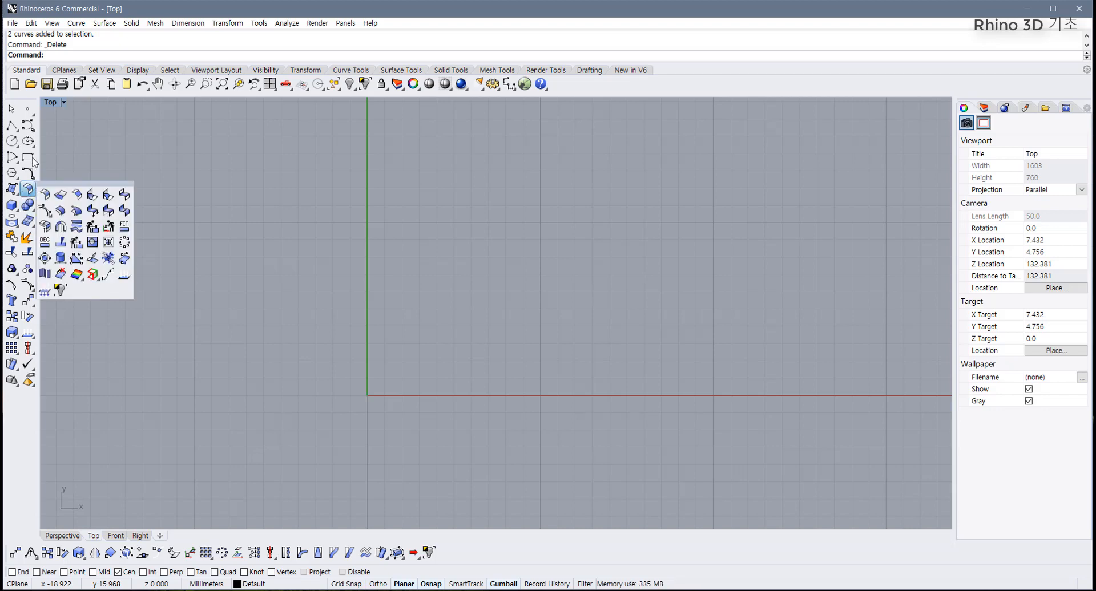
left_click(32, 161)
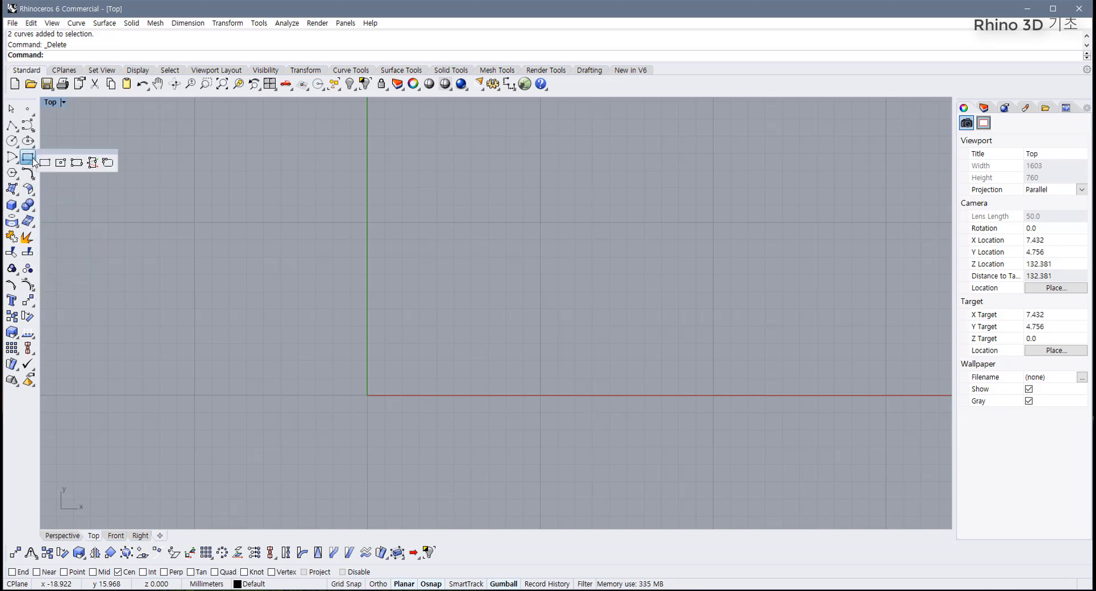
- Detach the curve drawing tools into a floating Curve toolbar over the Top viewport
right_click(30, 129)
left_click(34, 129)
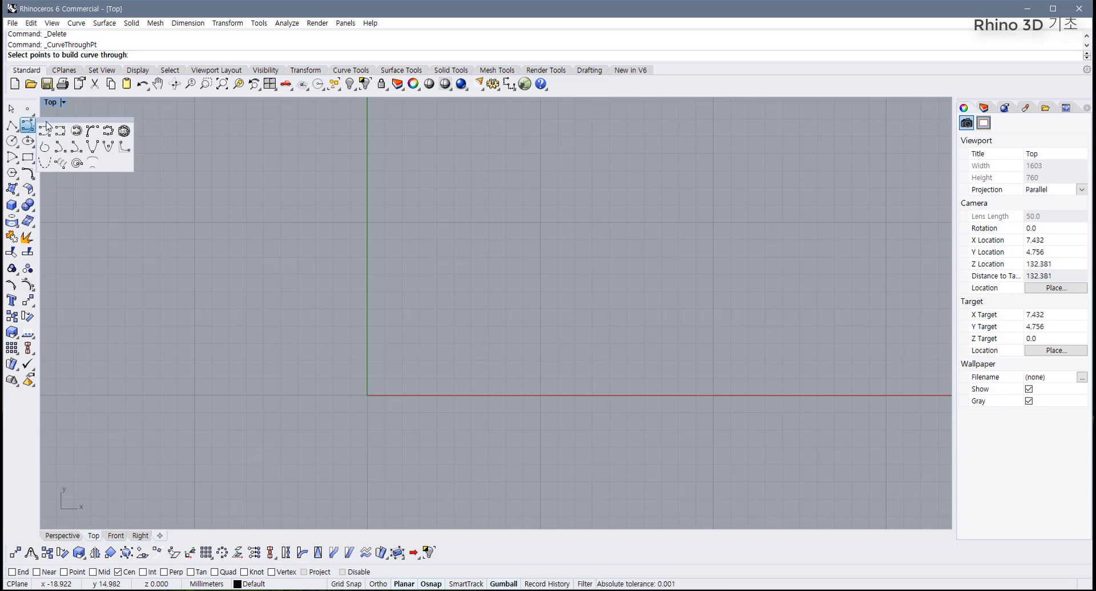
left_click_drag(47, 125, 61, 120)
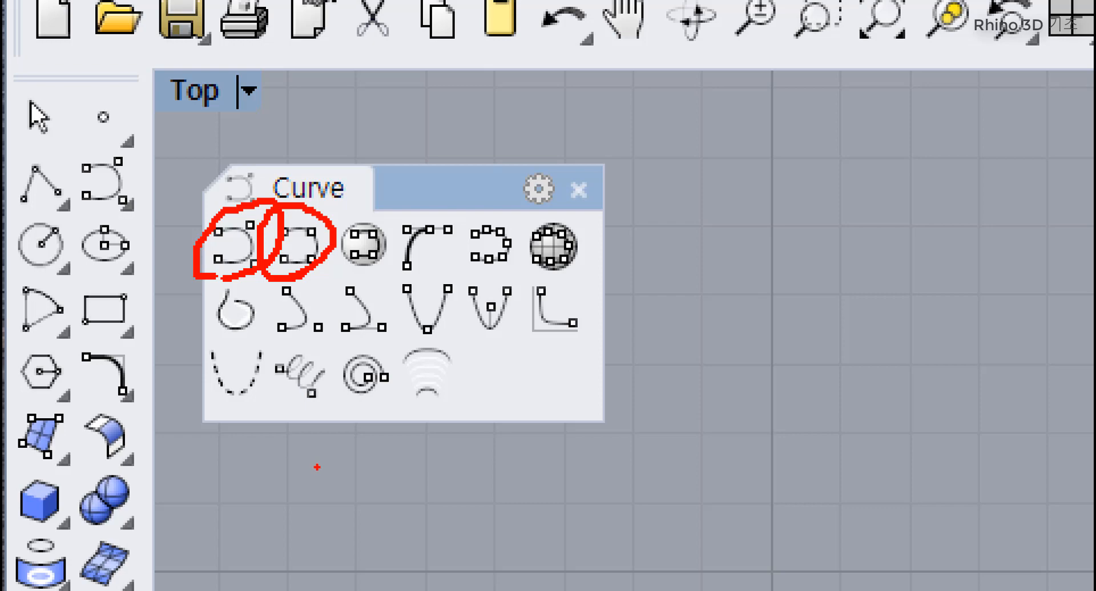
key("Escape")
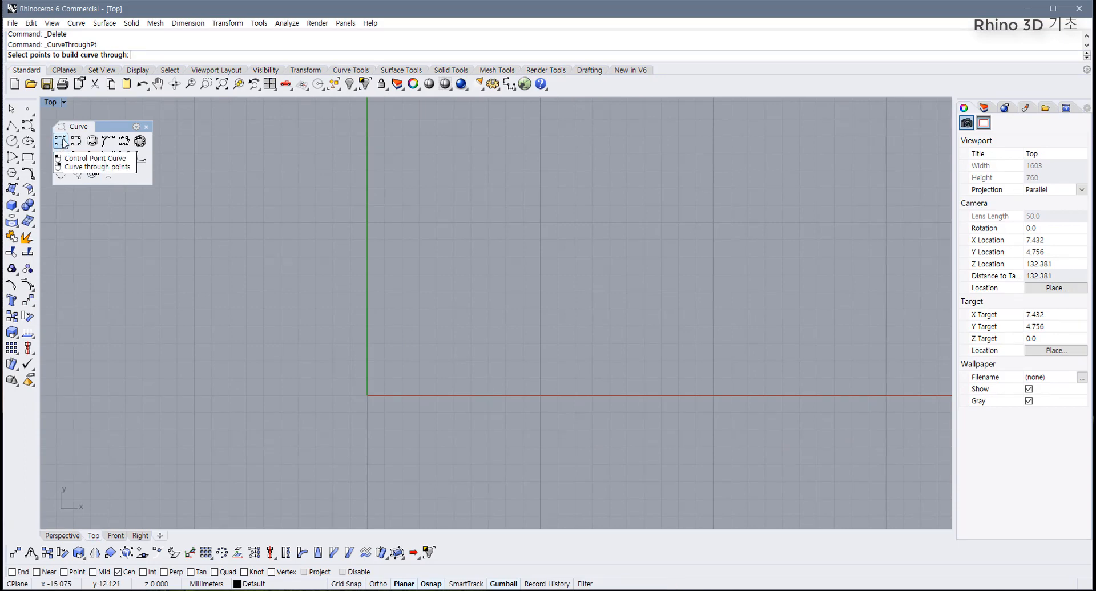
right_click_drag(291, 371, 217, 300)
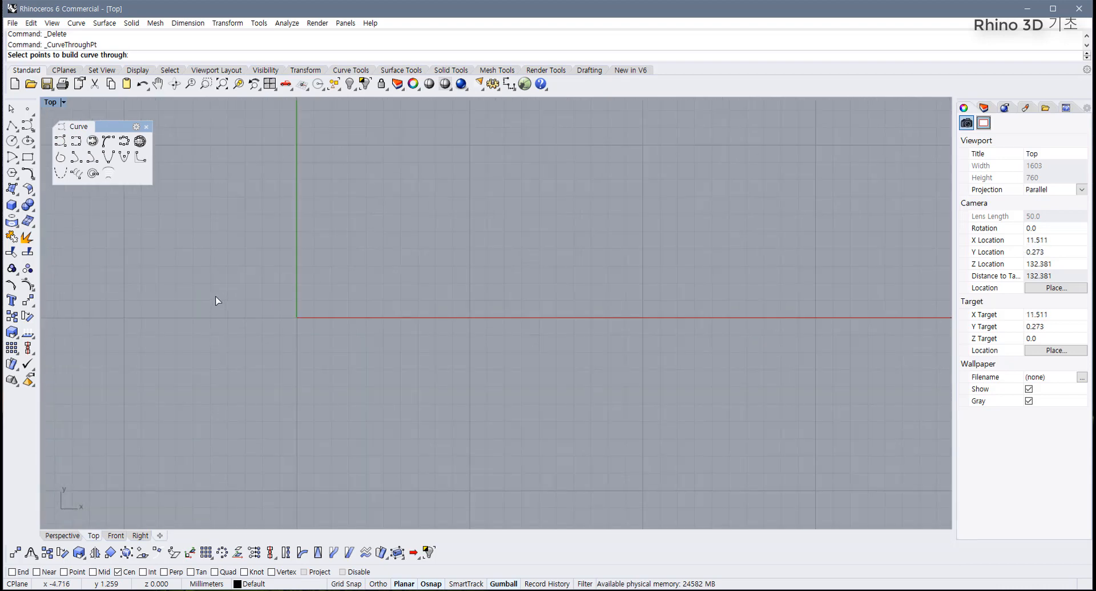
- Draw a slightly rising single-segment polyline above the x axis, right of the y axis, and delete it
left_click(63, 144)
right_click_drag(333, 256, 266, 277)
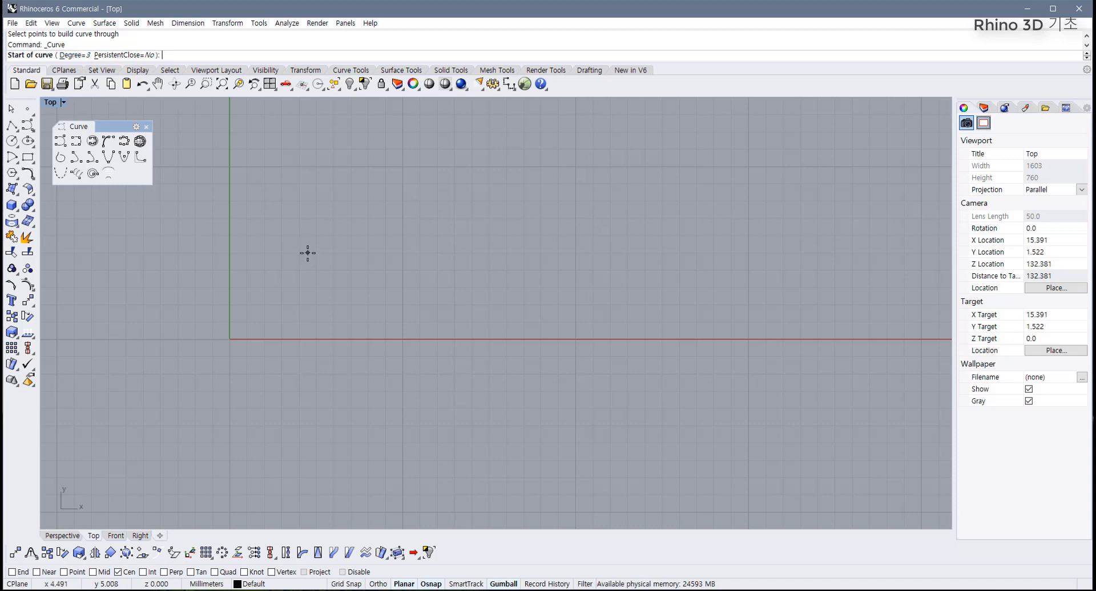
left_click(12, 125)
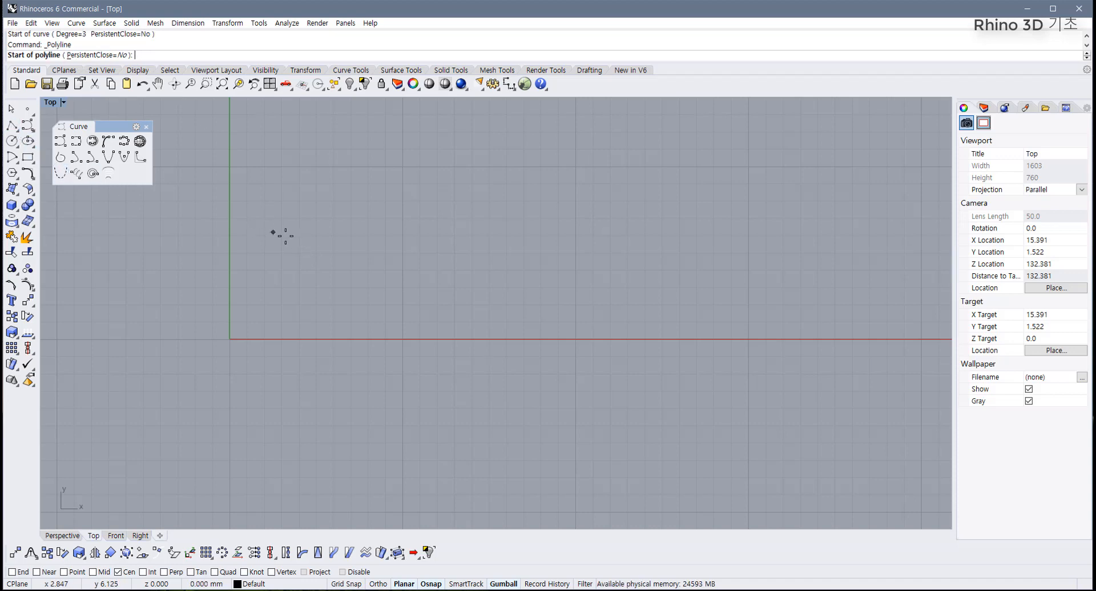
left_click(302, 238)
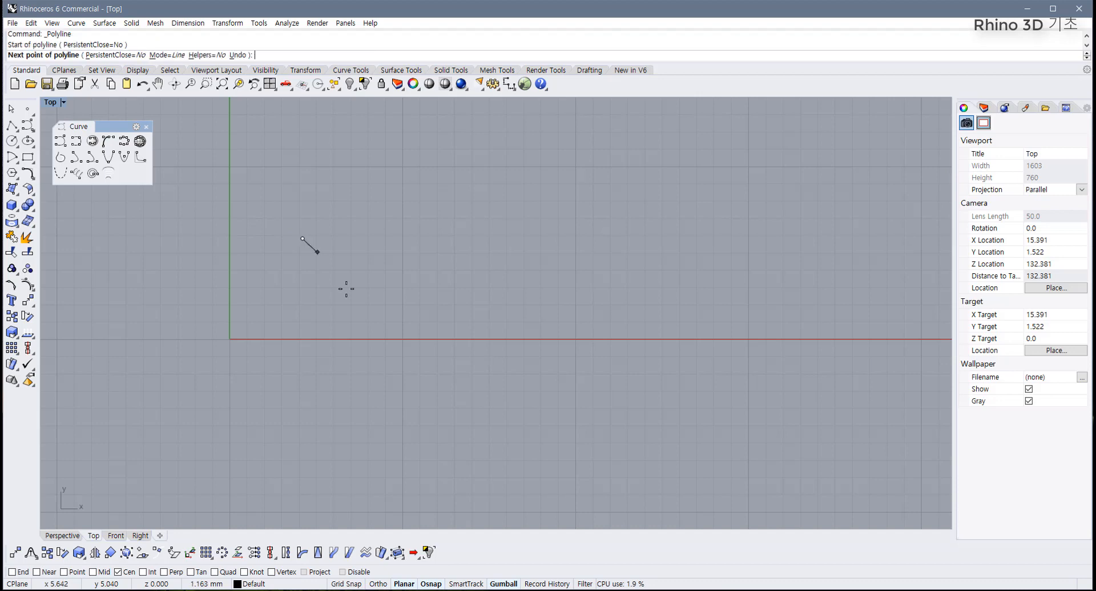
left_click(471, 202)
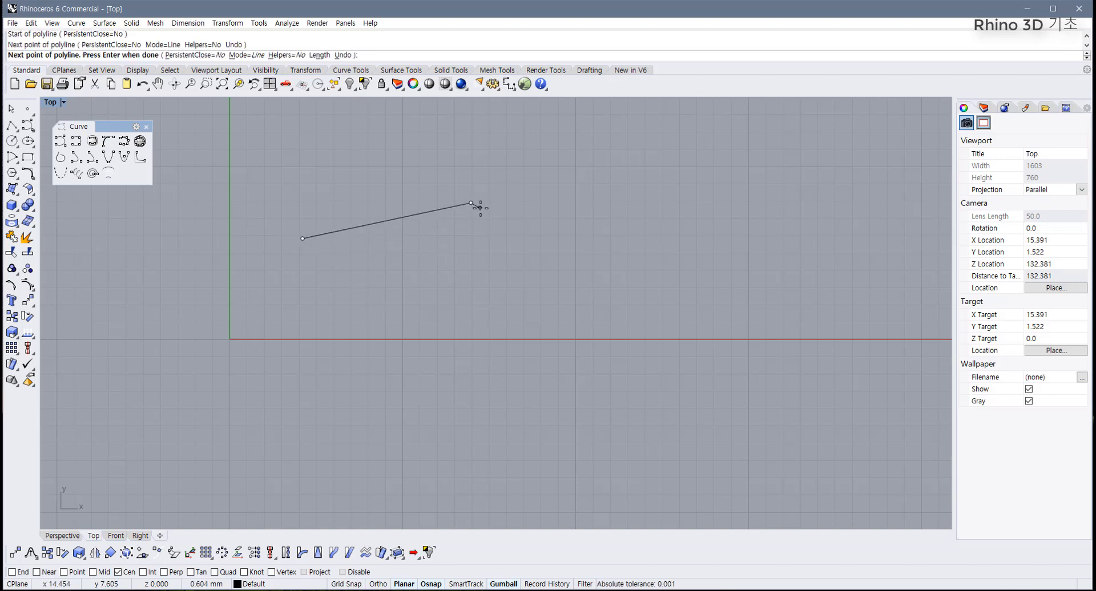
key("Return")
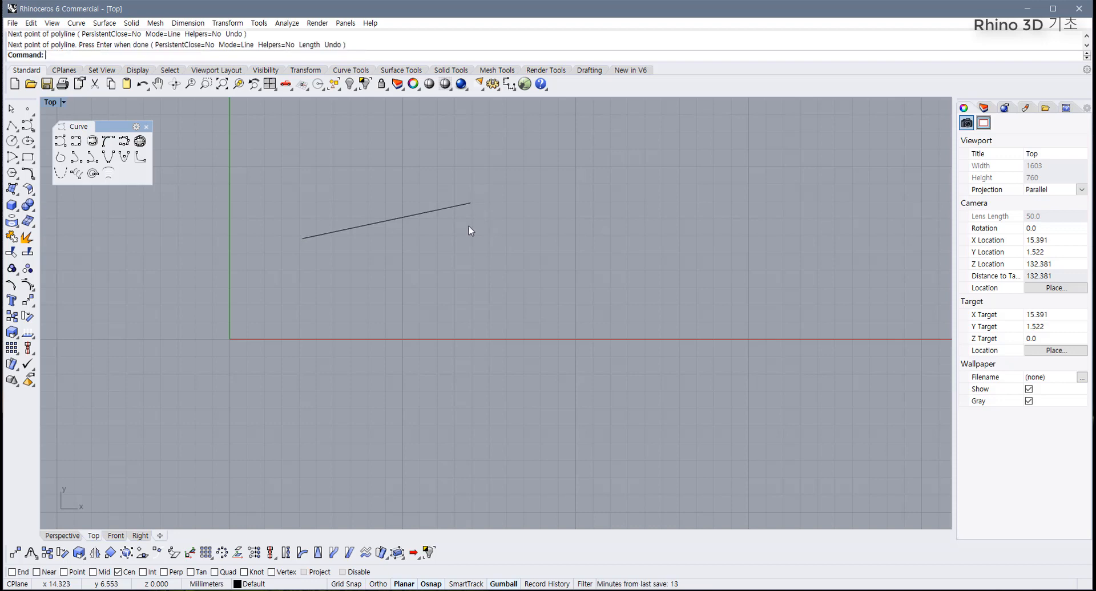
left_click(443, 208)
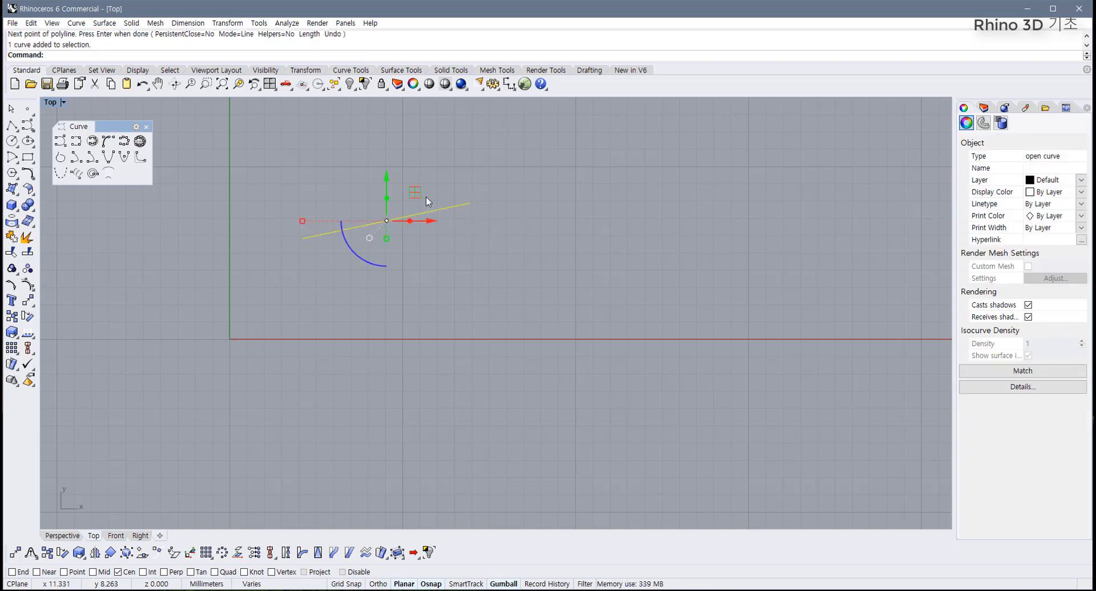
key("Delete")
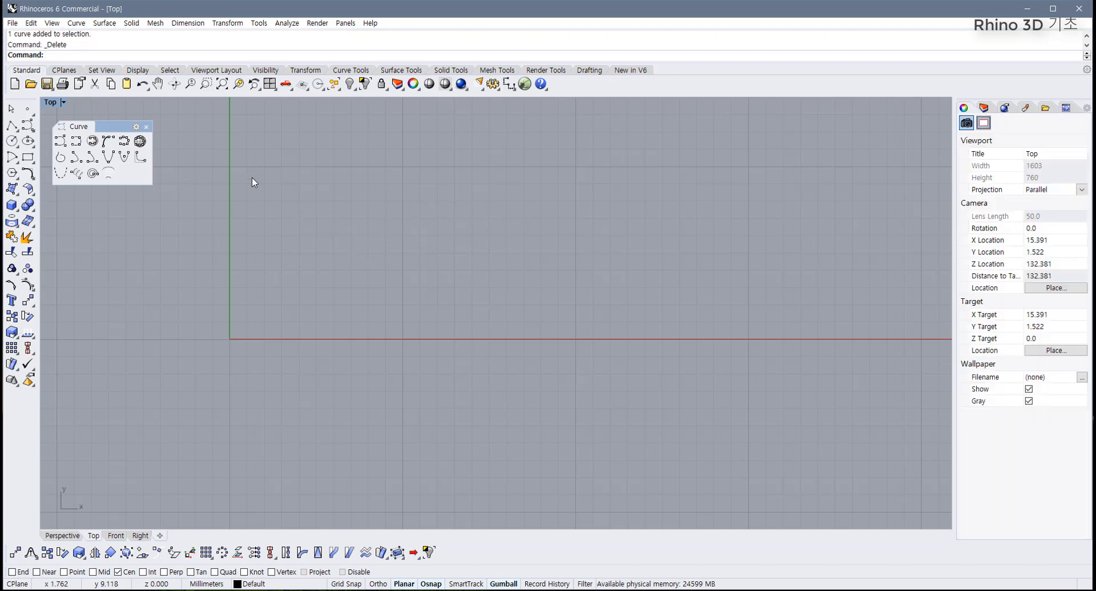
- Draw a closed degree 3 control point curve with eight points as an elongated blob around the origin, and delete it
left_click(62, 142)
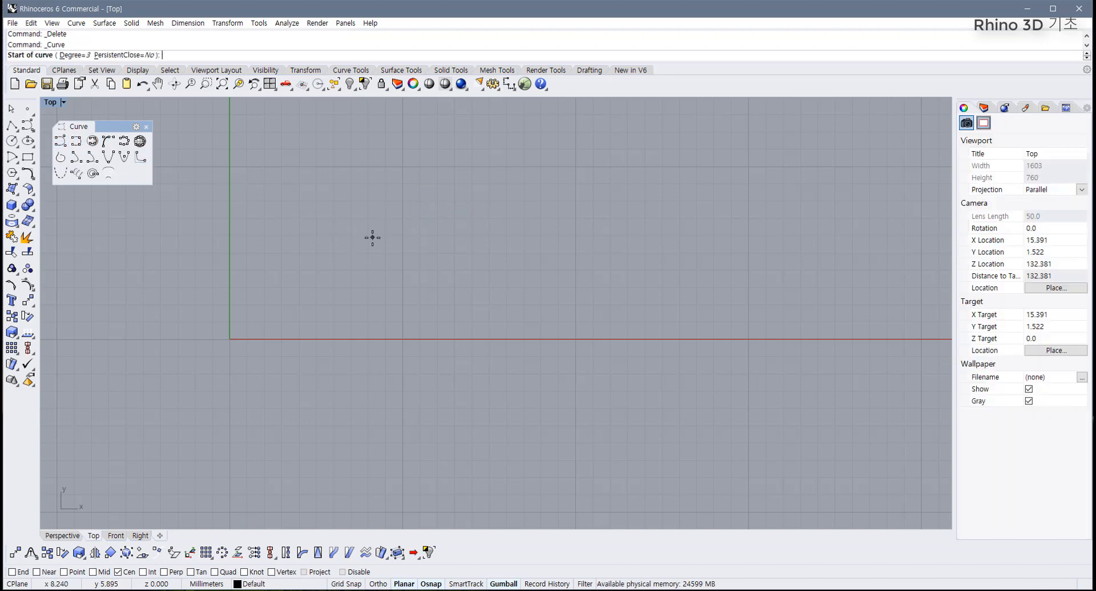
left_click(316, 244)
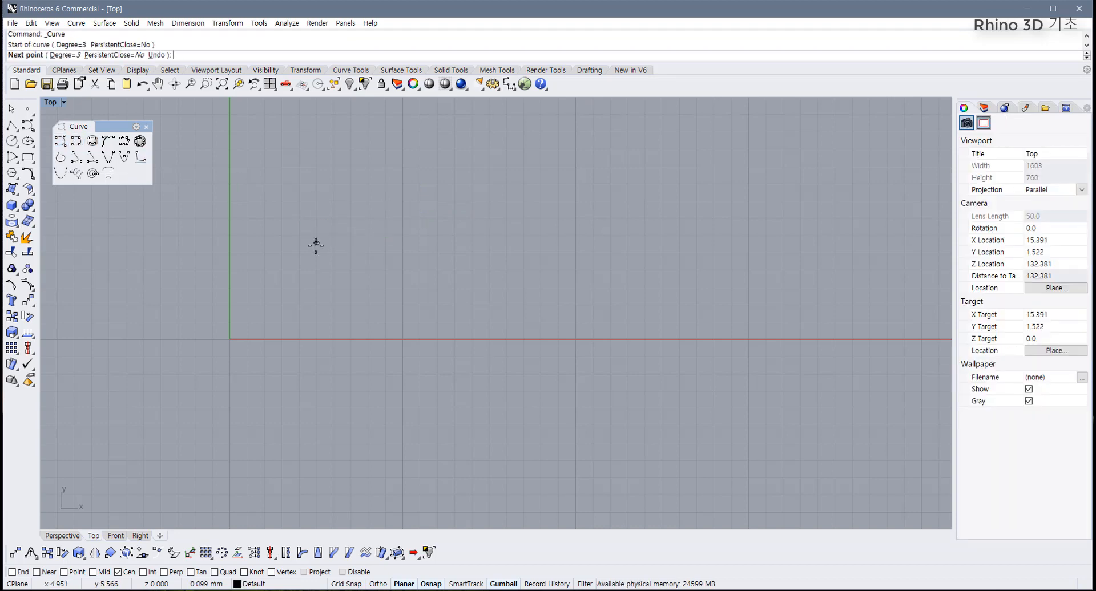
left_click(552, 151)
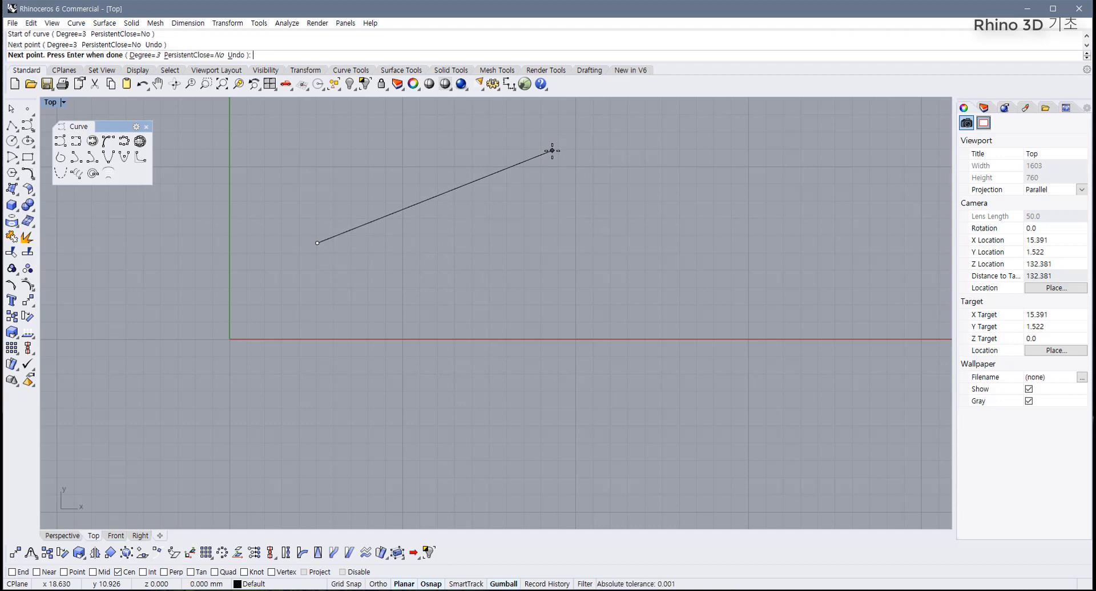
left_click(676, 313)
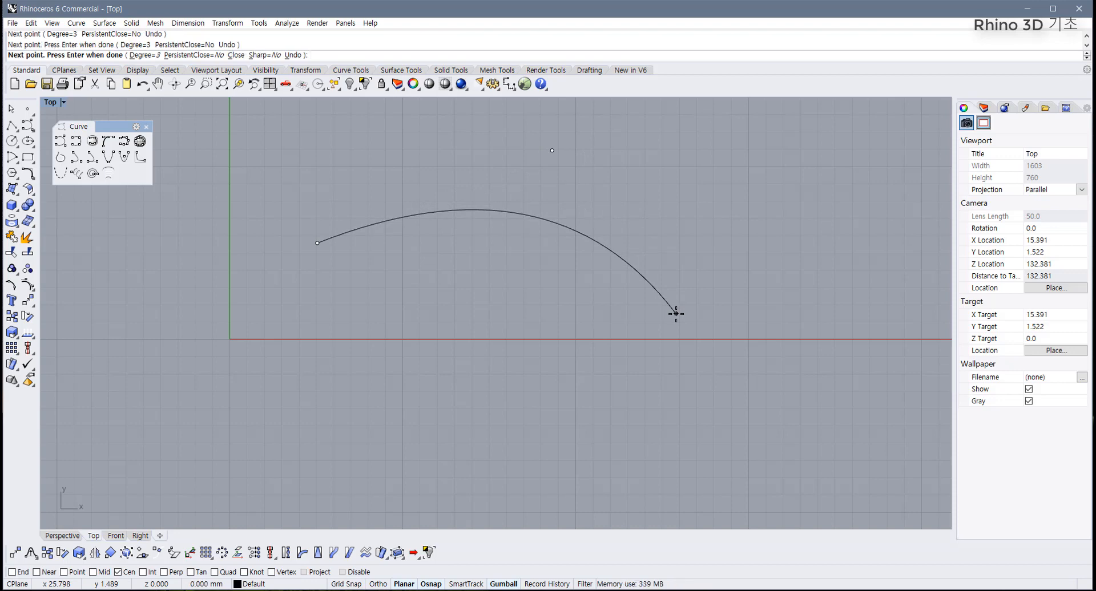
scroll(562, 399, "down", 2)
left_click(491, 388)
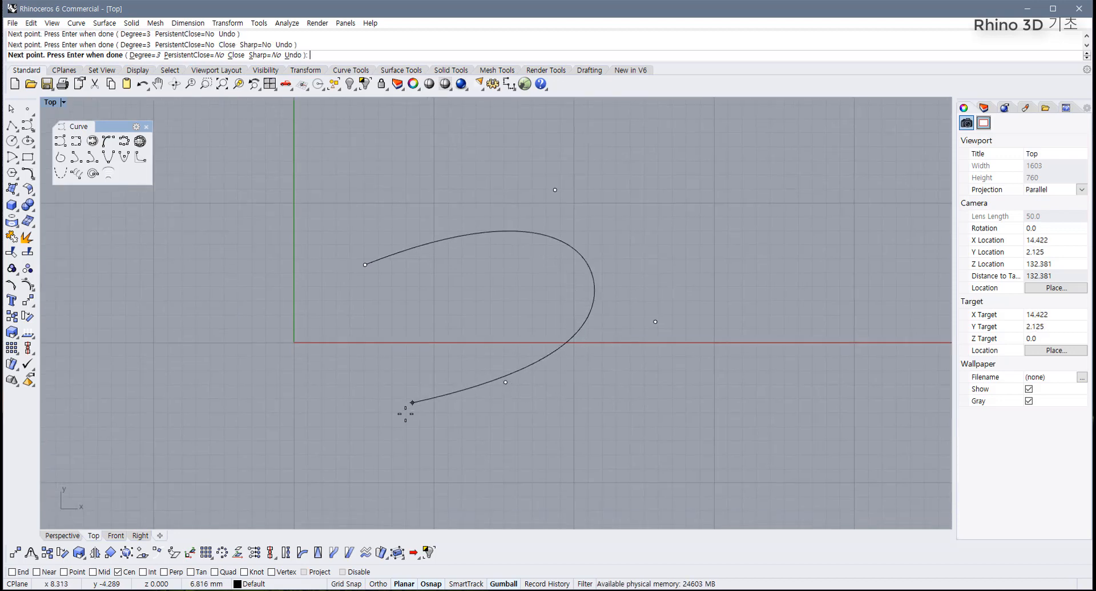
left_click(391, 412)
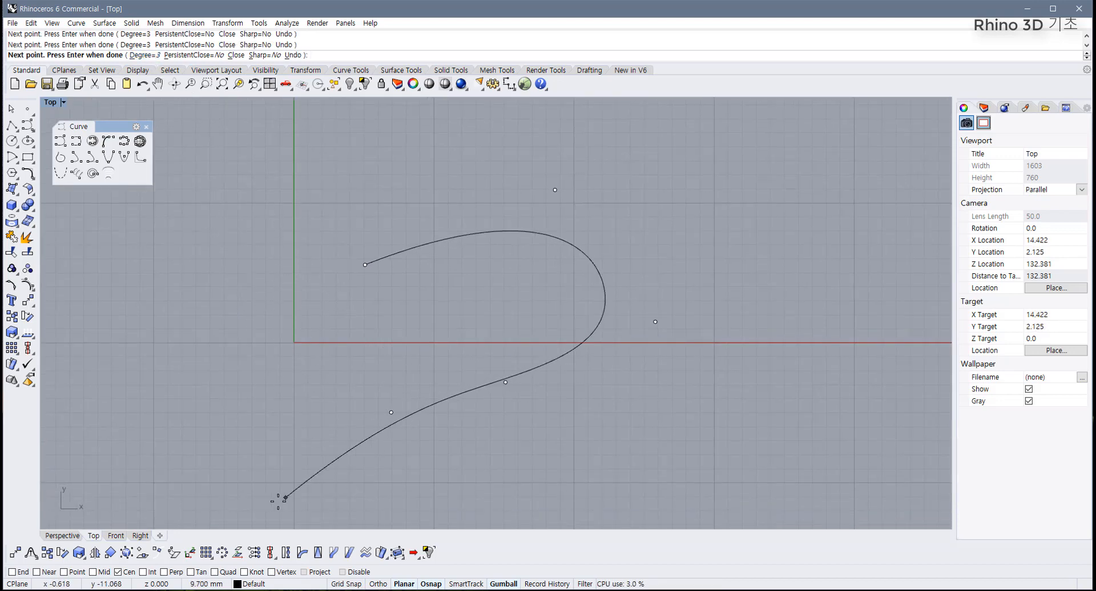
left_click(259, 501)
left_click(240, 393)
left_click(260, 289)
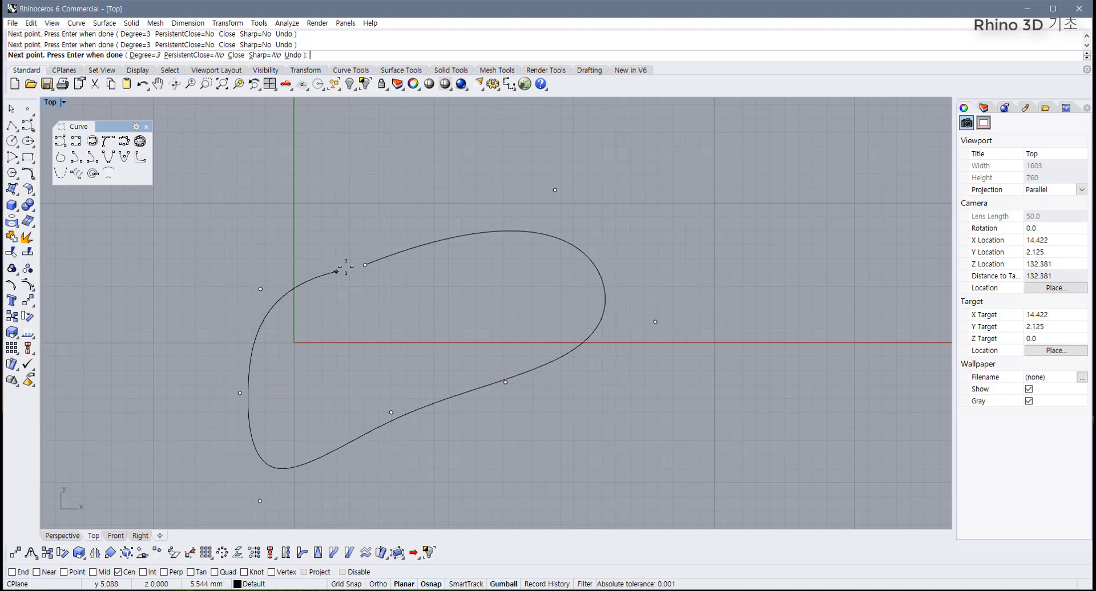
left_click(364, 265)
left_click(337, 273)
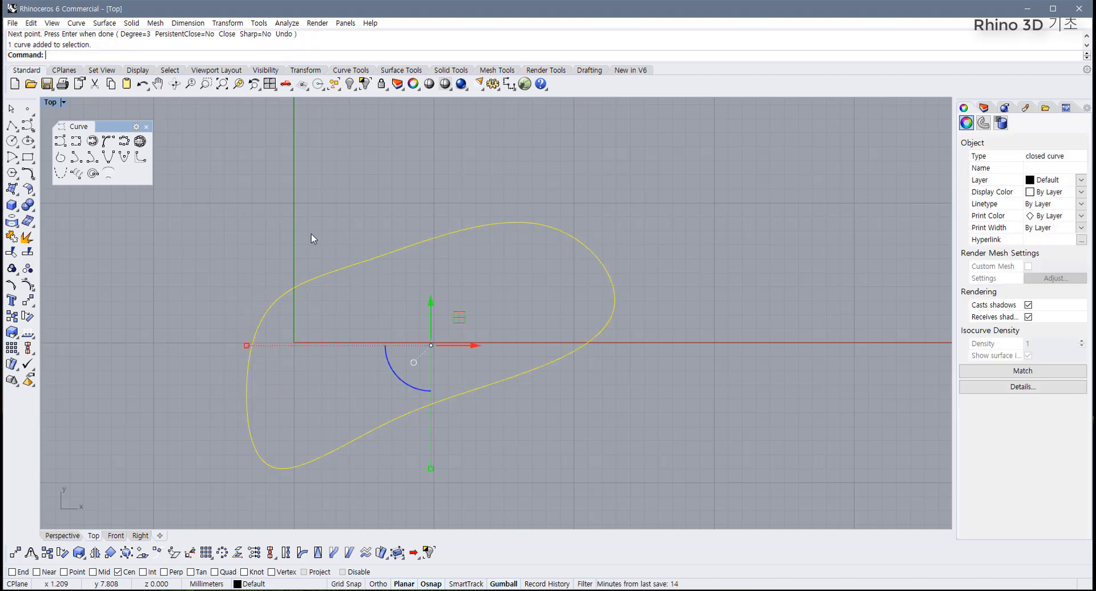
key("Delete")
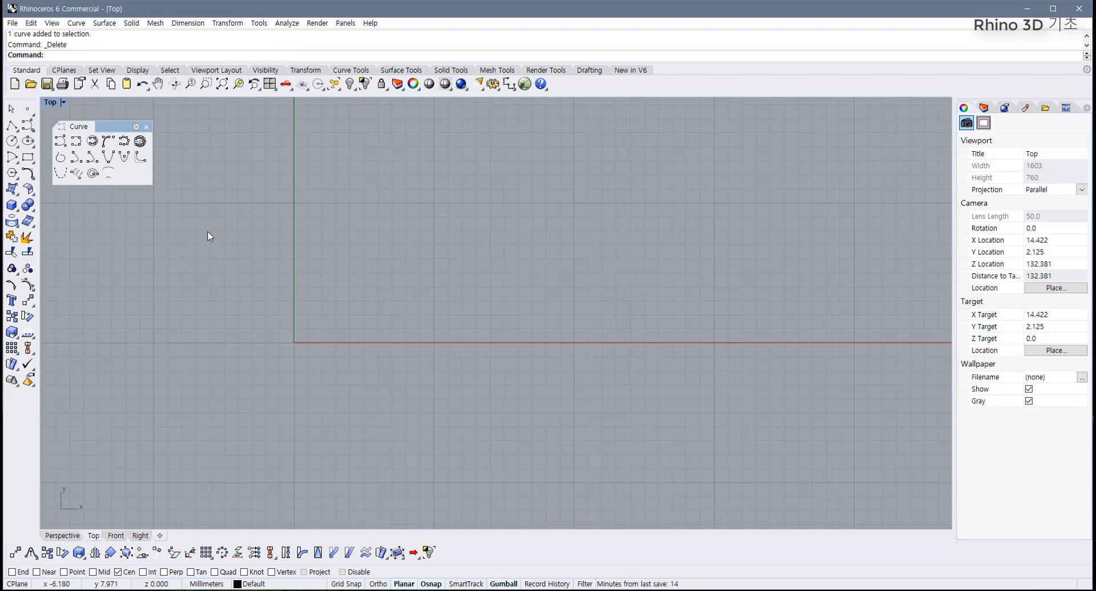
- Draw a closed degree 3 control point curve with nine points around the origin, with its lower edge dented inward, and select it
left_click(60, 141)
left_click(250, 313)
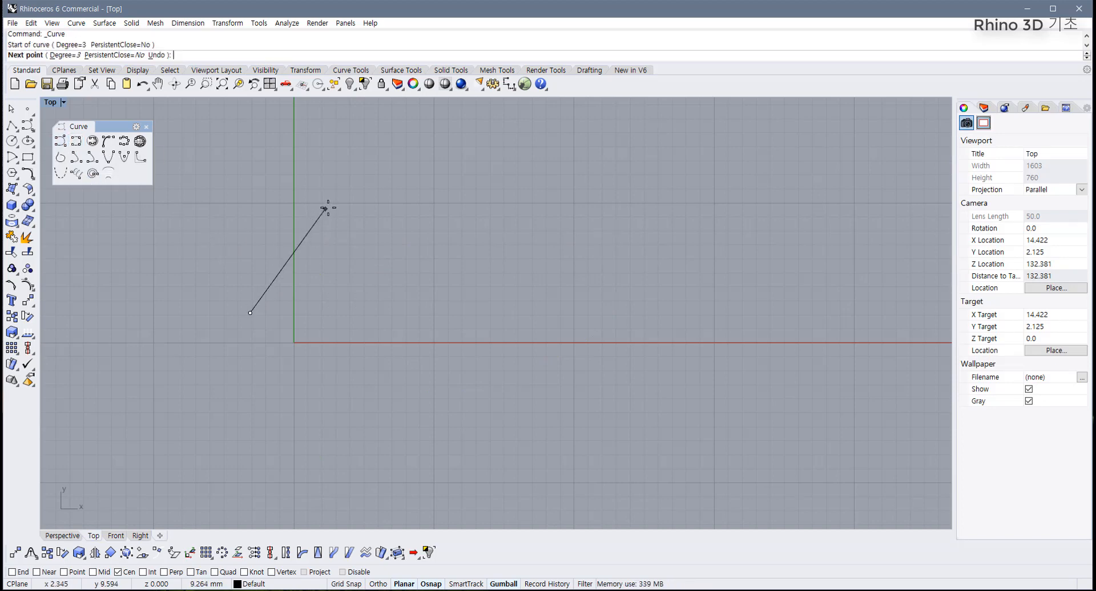
left_click(328, 208)
left_click(440, 214)
left_click(499, 293)
left_click(500, 369)
left_click(407, 407)
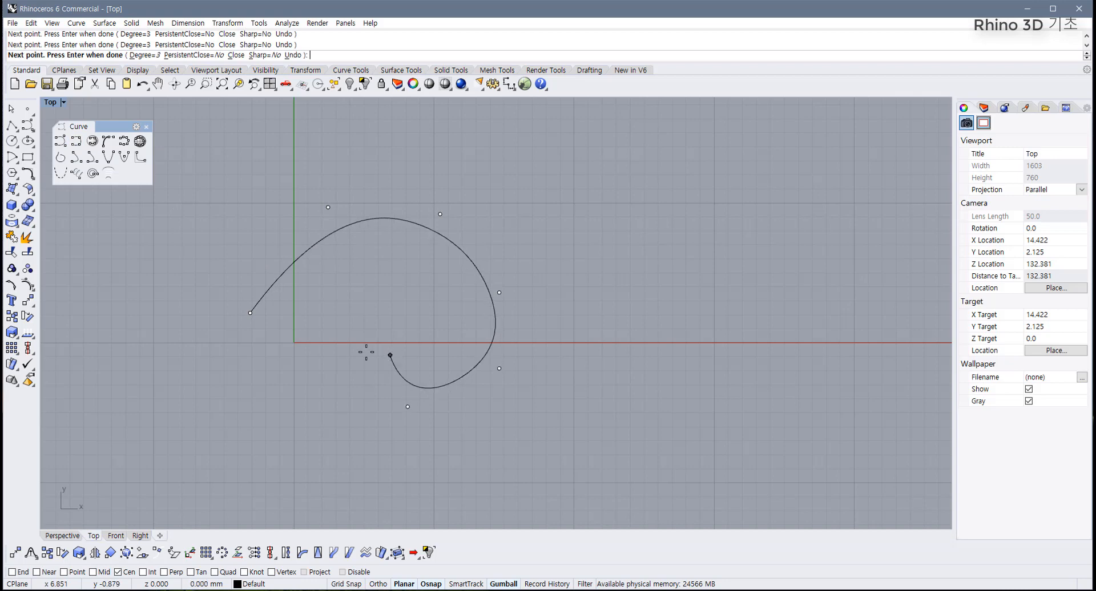
left_click(389, 355)
left_click(258, 420)
left_click(251, 366)
left_click(251, 314)
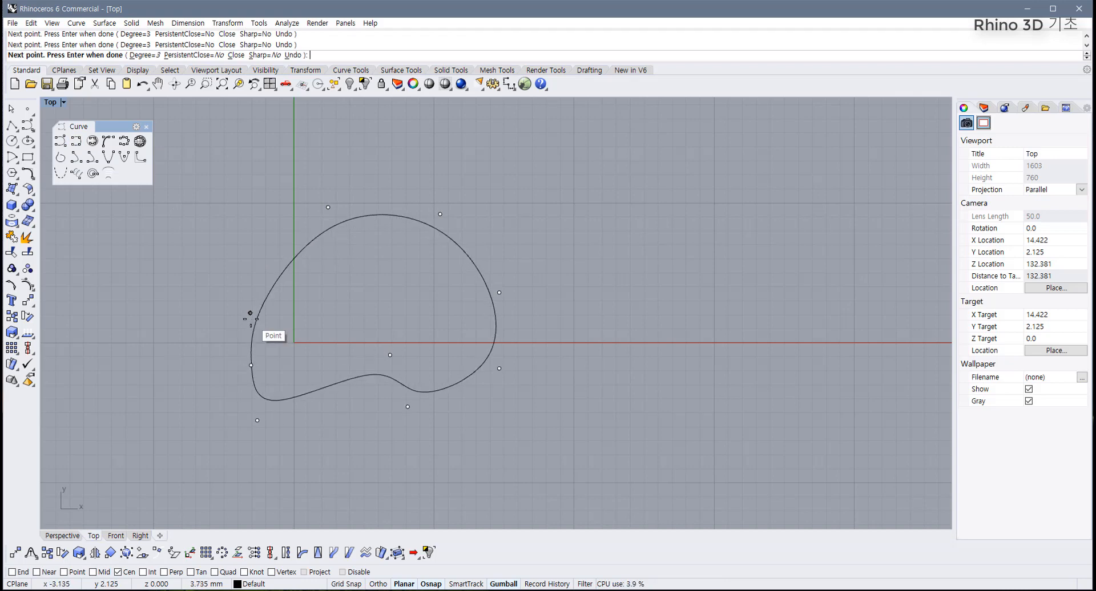
left_click(251, 317)
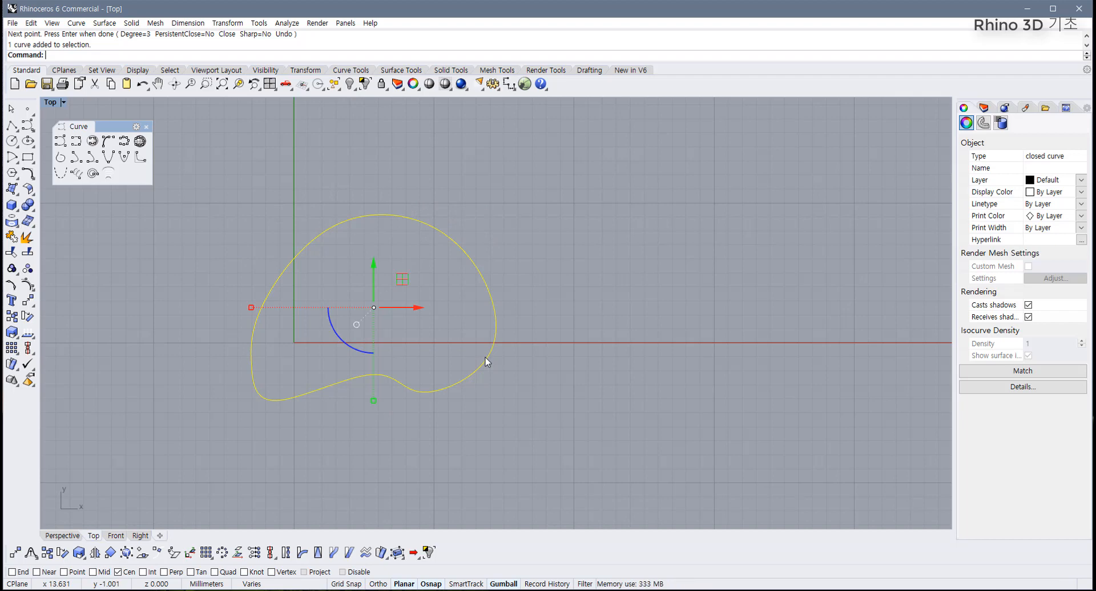
- Enable turning on control points when selecting a curve, light or annotation in the Mouse options
left_click(492, 87)
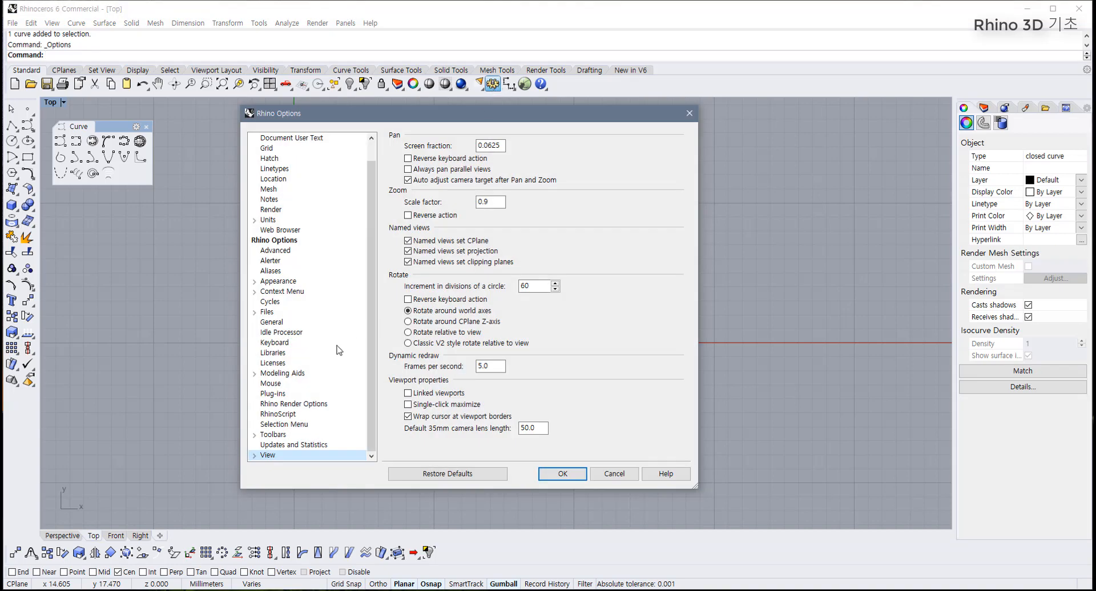
left_click(273, 384)
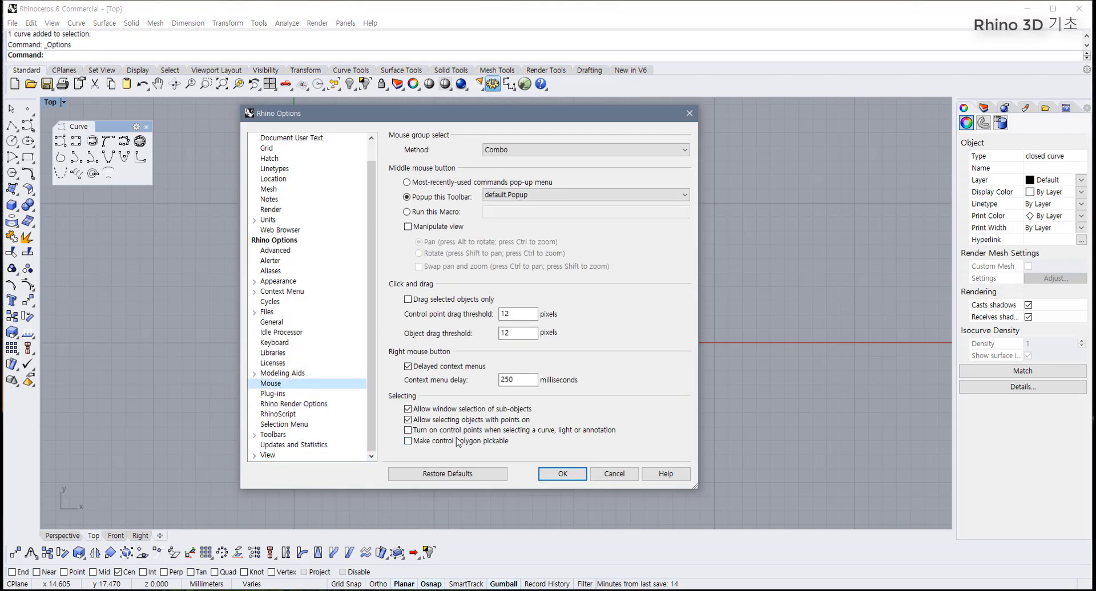
left_click(408, 431)
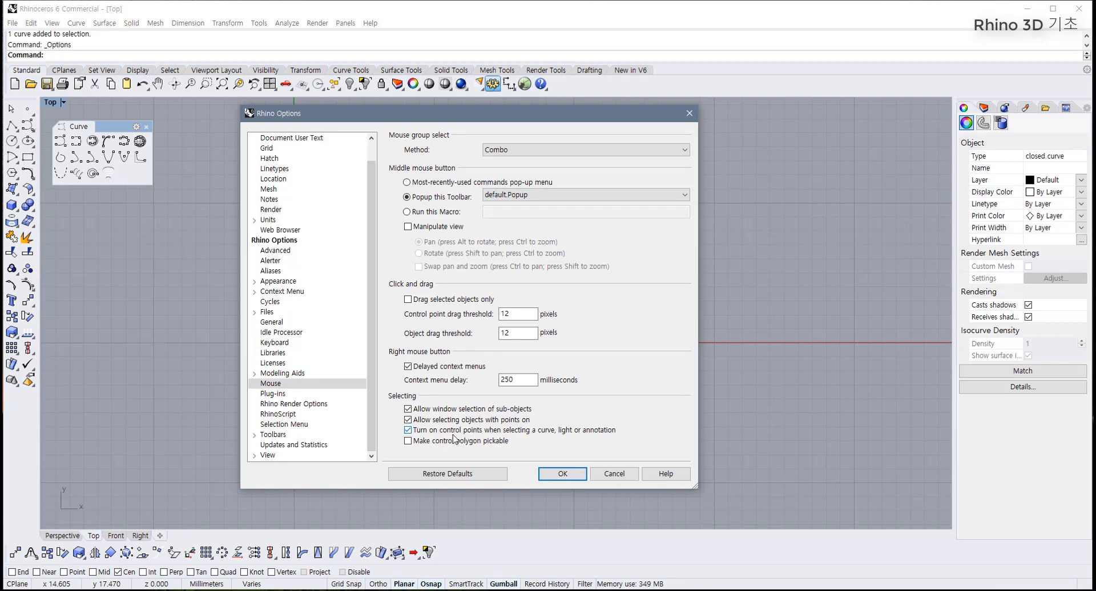
left_click(562, 474)
- Draw a second closed degree 3 control point curve with six points as a tilted egg shape, right of the dented curve
right_click_drag(490, 425, 433, 447)
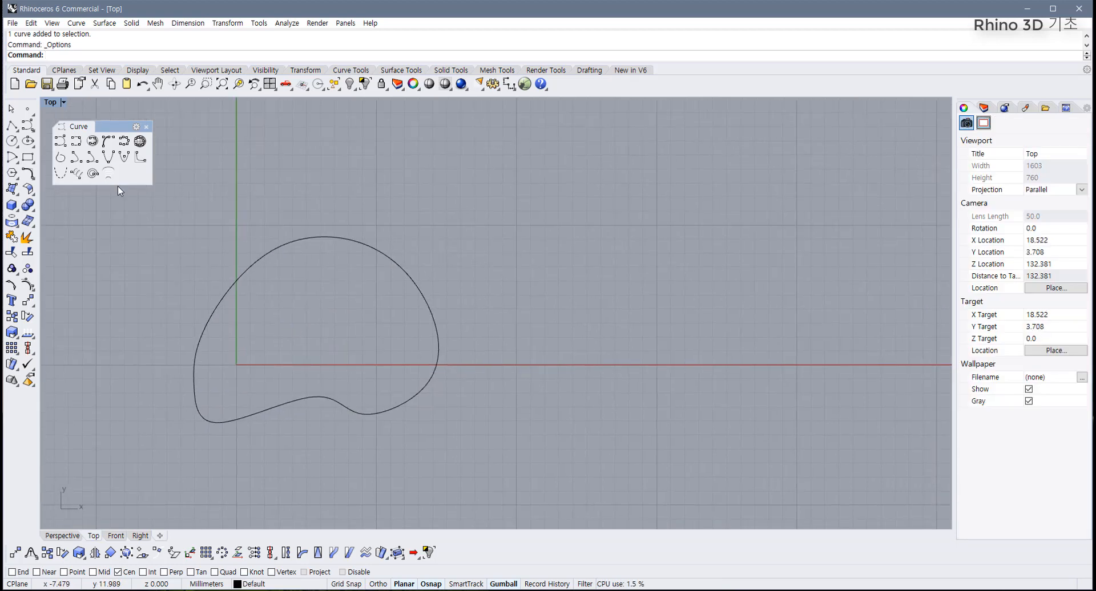
left_click(60, 141)
left_click(541, 217)
left_click(601, 144)
left_click(734, 197)
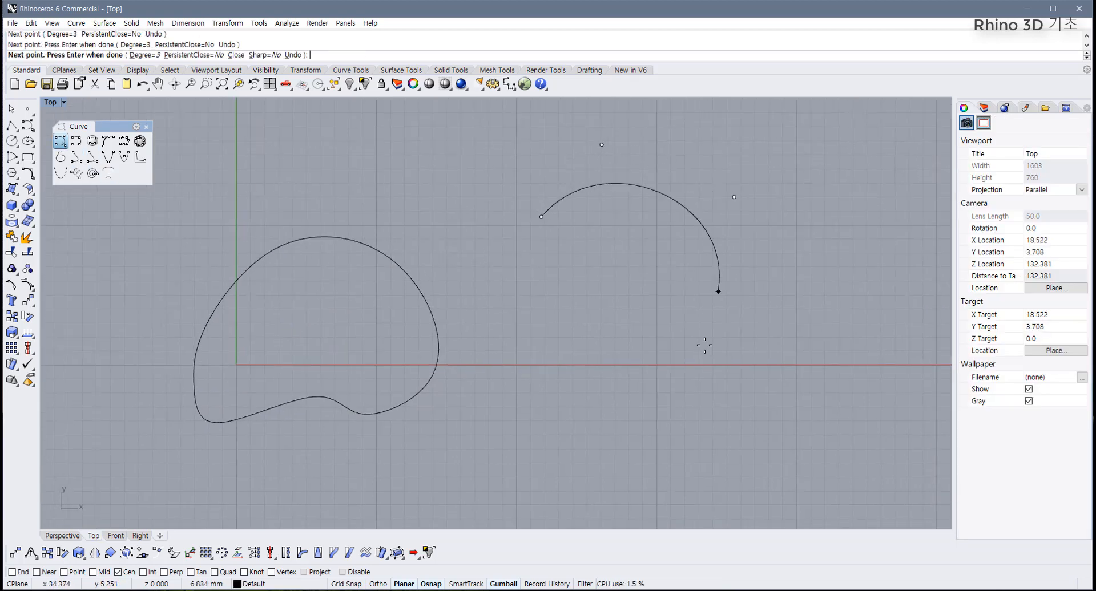
left_click(701, 354)
left_click(533, 436)
left_click(477, 351)
left_click(541, 218)
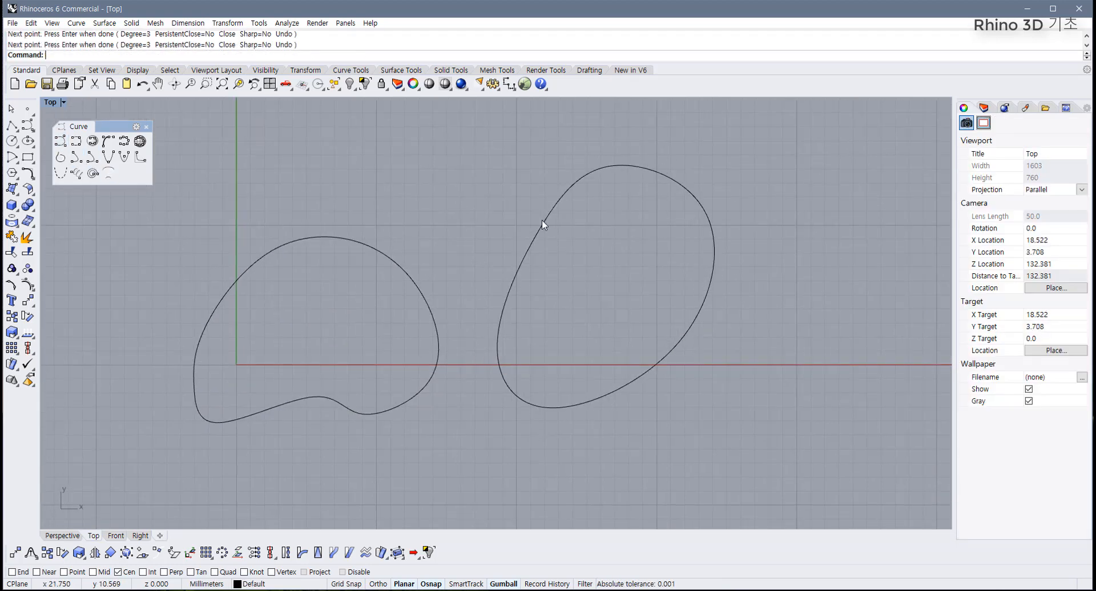
- Select the egg-shaped curve and the dented curve in turn to show their control points, and pick one upper control point of the dented curve
left_click(543, 224)
left_click(424, 294)
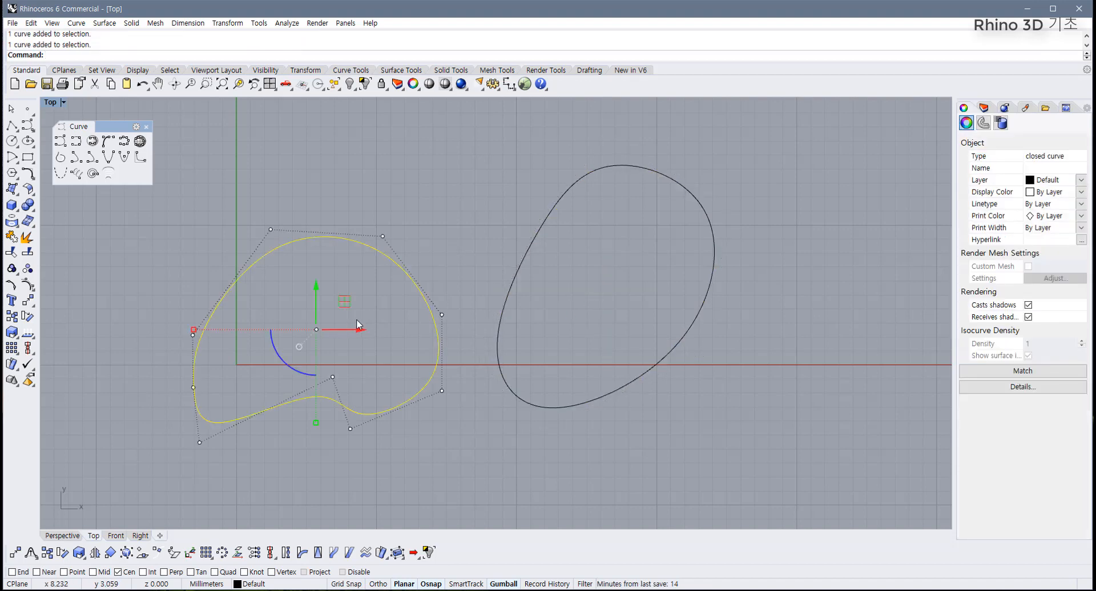
left_click_drag(298, 210, 396, 262)
- Move the egg-shaped curve's upper-left control point outward to the left and slightly up, and reselect the curve
left_click(515, 268)
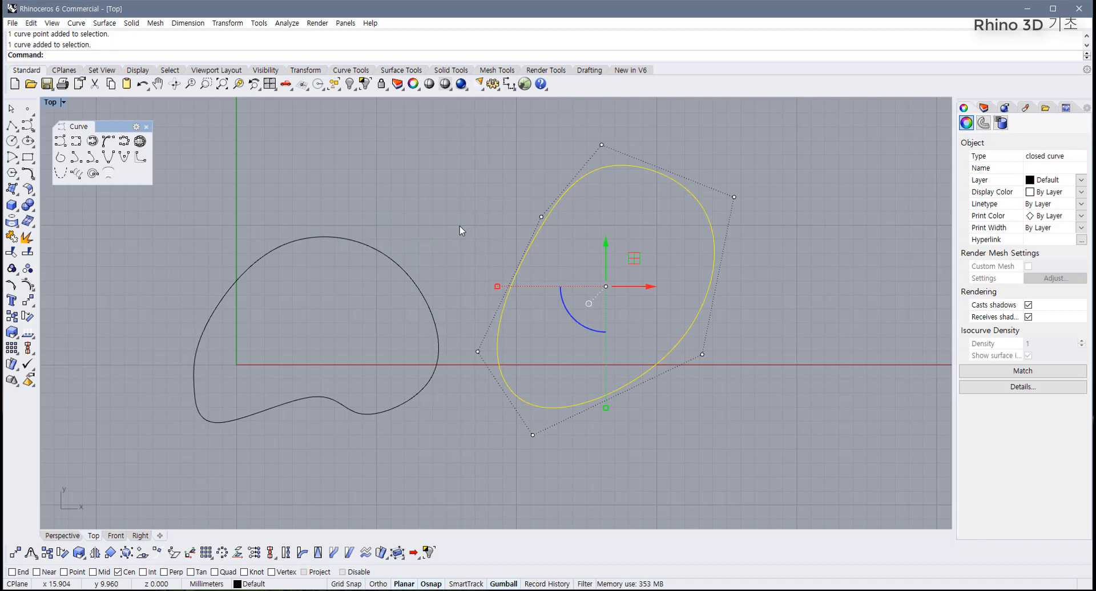
left_click_drag(492, 178, 562, 242)
left_click_drag(569, 187, 505, 172)
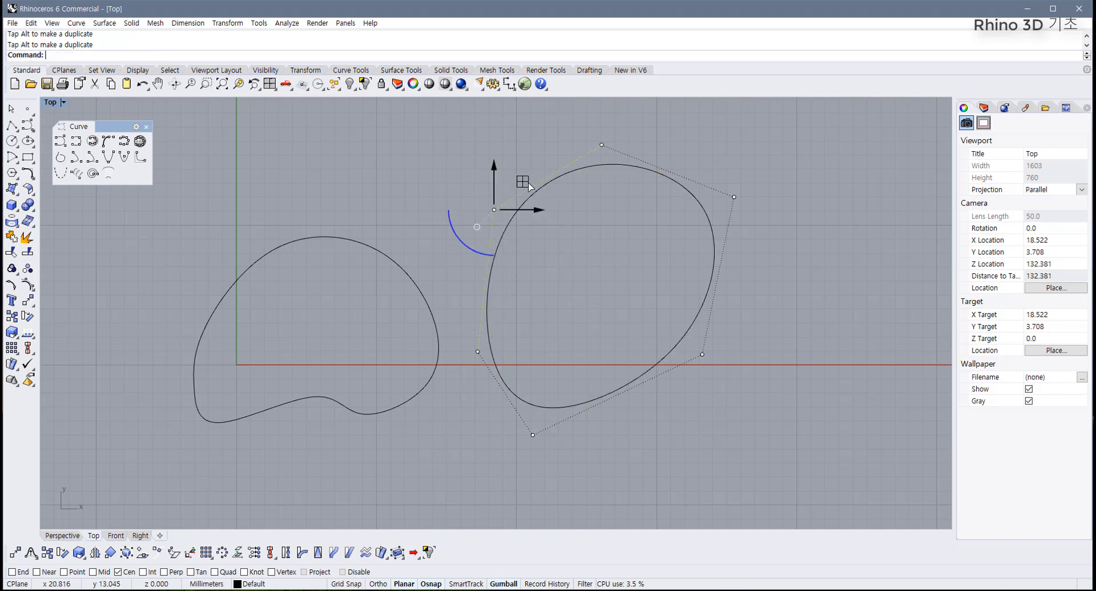
left_click(486, 259)
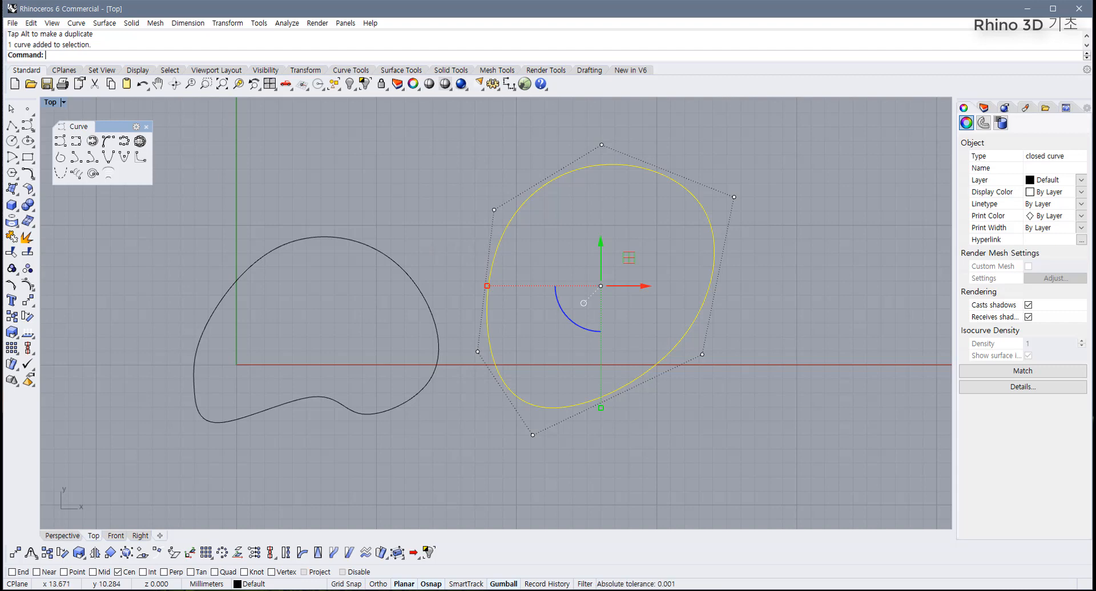
key("alt+Tab")
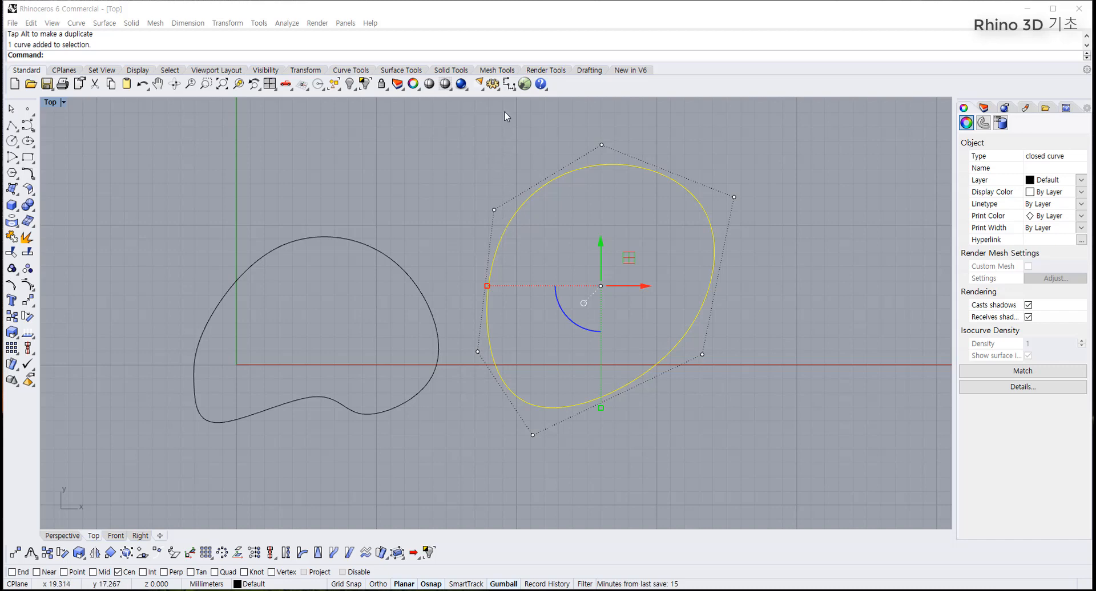
- Disable turning on control points when selecting a curve in the Mouse options, and hide the egg-shaped curve's control points
left_click(492, 84)
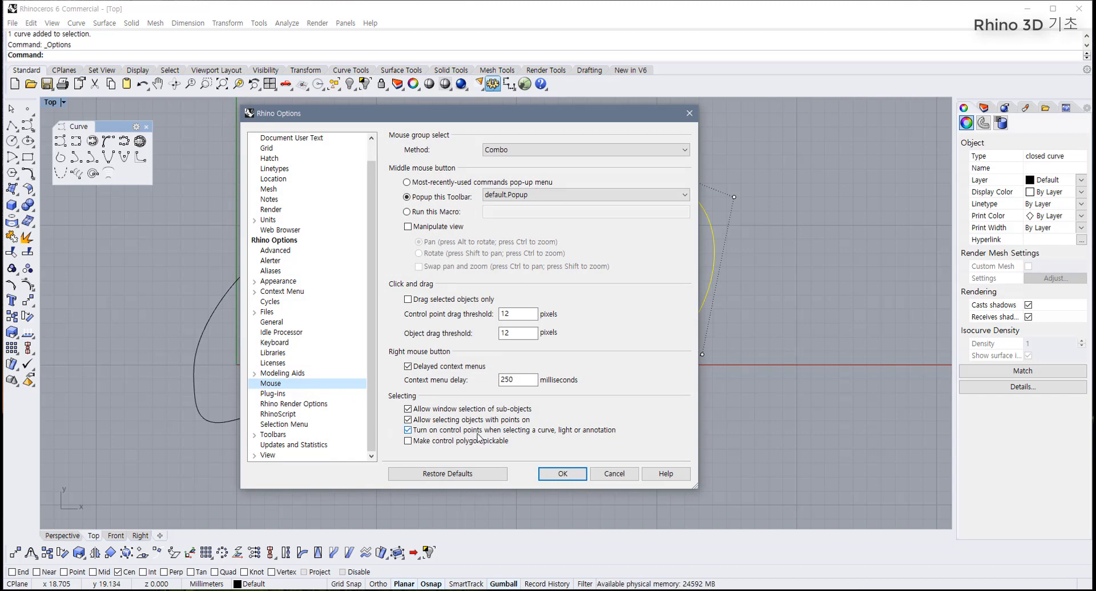
left_click(408, 431)
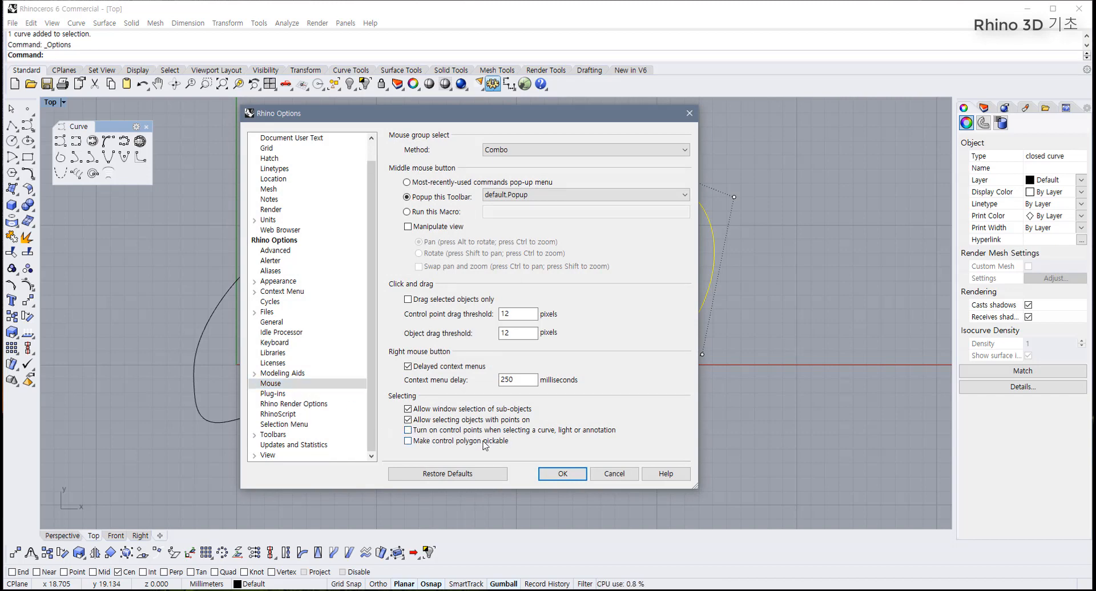
left_click(562, 474)
left_click(649, 422)
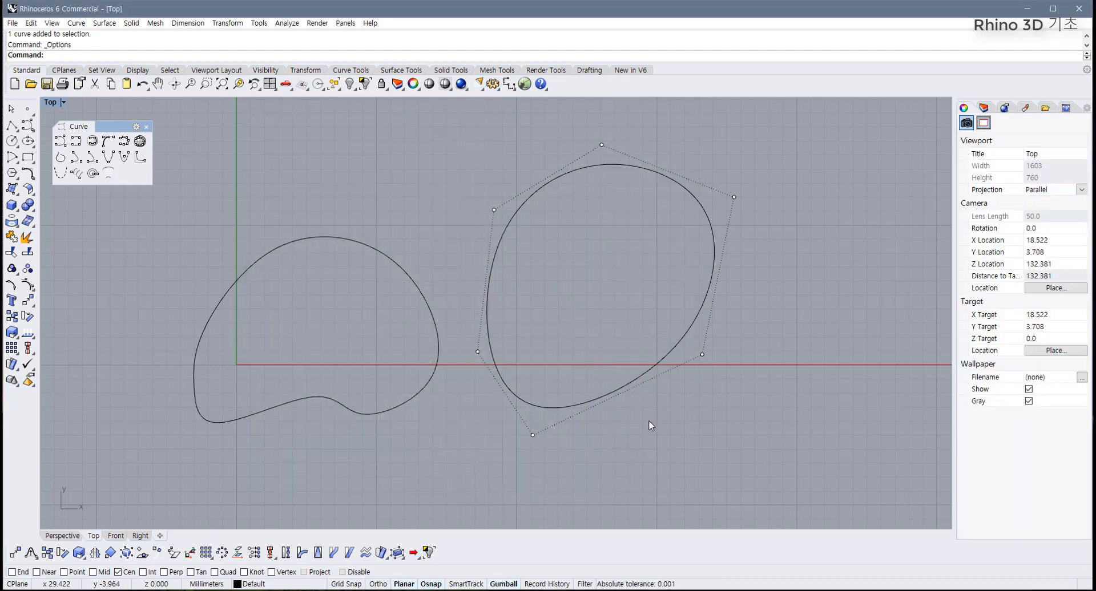
key("Escape")
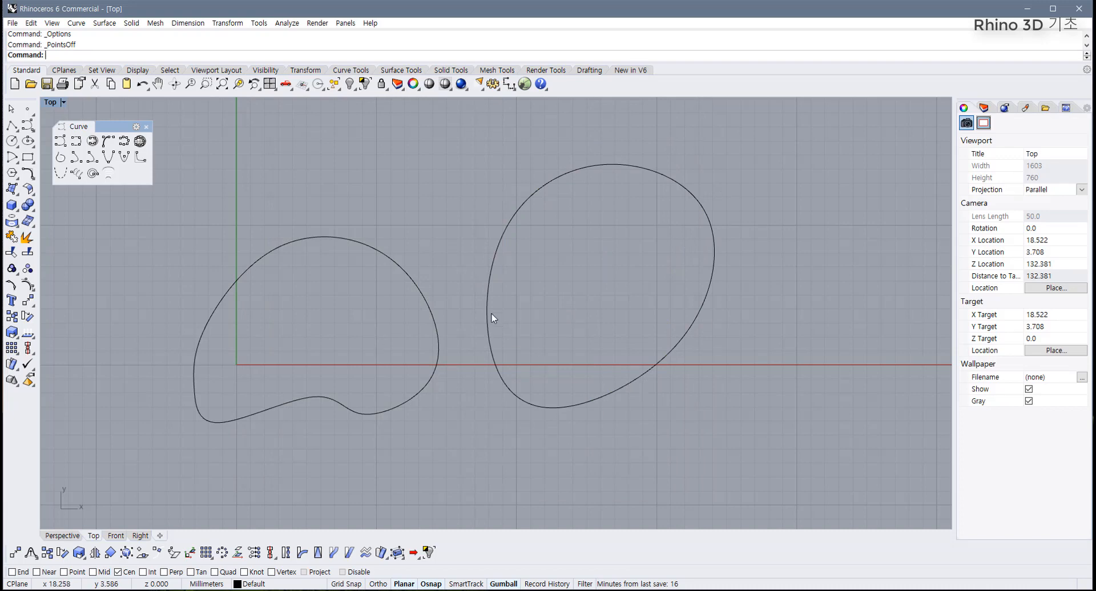
- Delete the dented closed curve around the origin
left_click_drag(513, 309, 460, 368)
left_click_drag(451, 281, 381, 334)
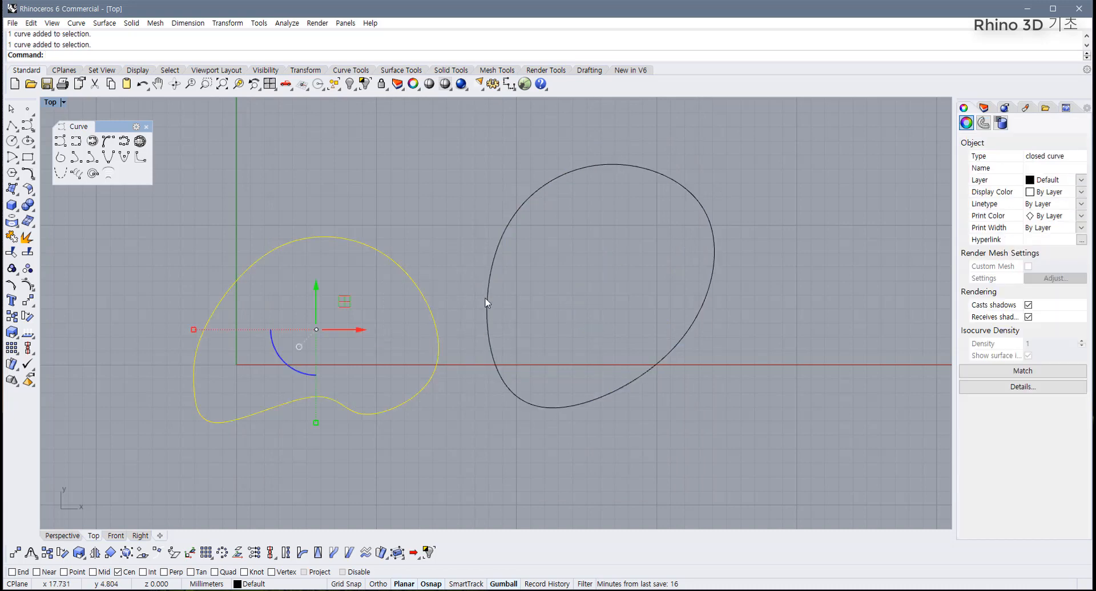
key("Delete")
- Turn the remaining egg-shaped curve's control points on and off, and repeat this once more
left_click(487, 302)
scroll(352, 364, "up", 2)
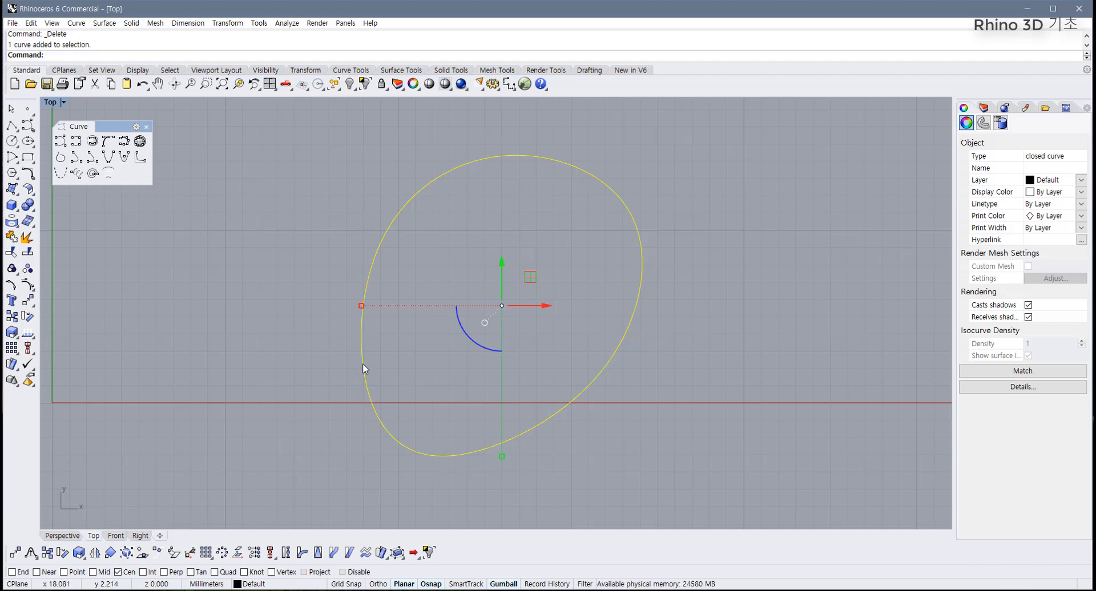
right_click_drag(363, 365, 333, 360)
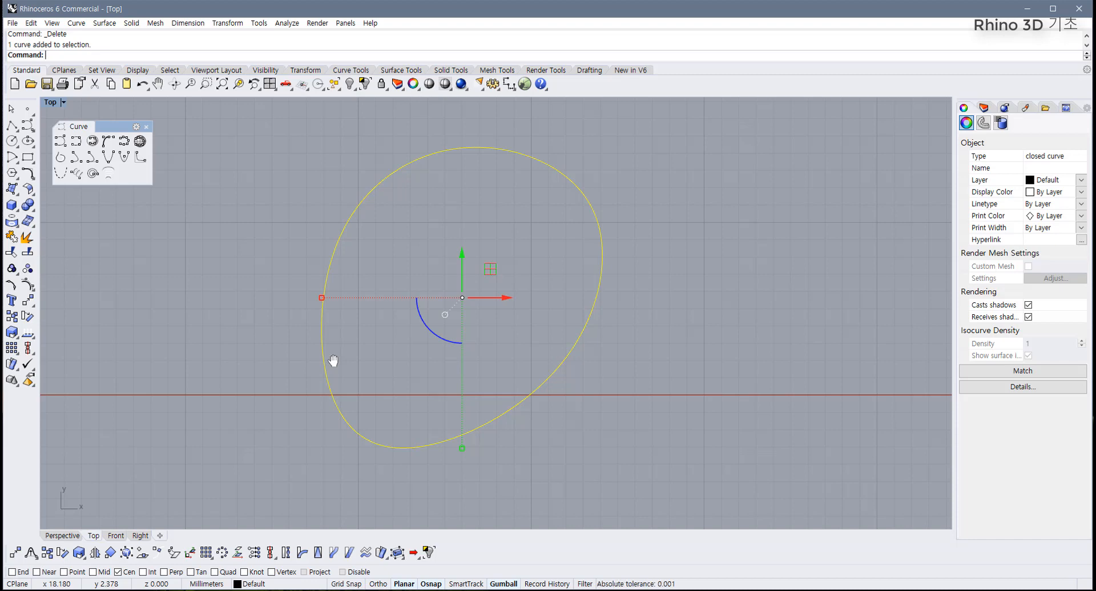
key("F10")
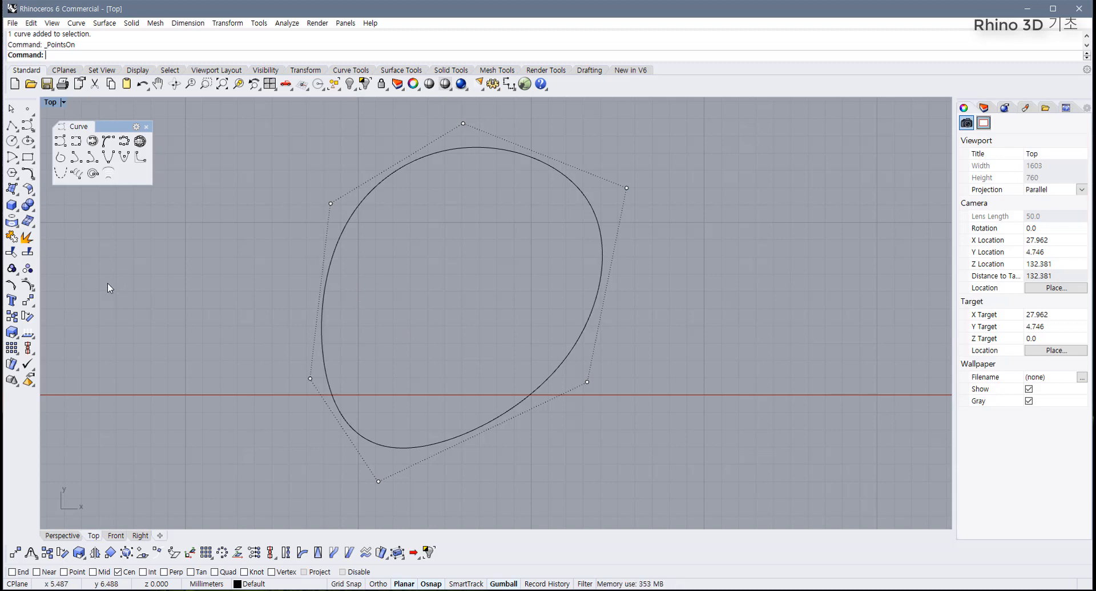
key("F11")
left_click_drag(413, 268, 214, 293)
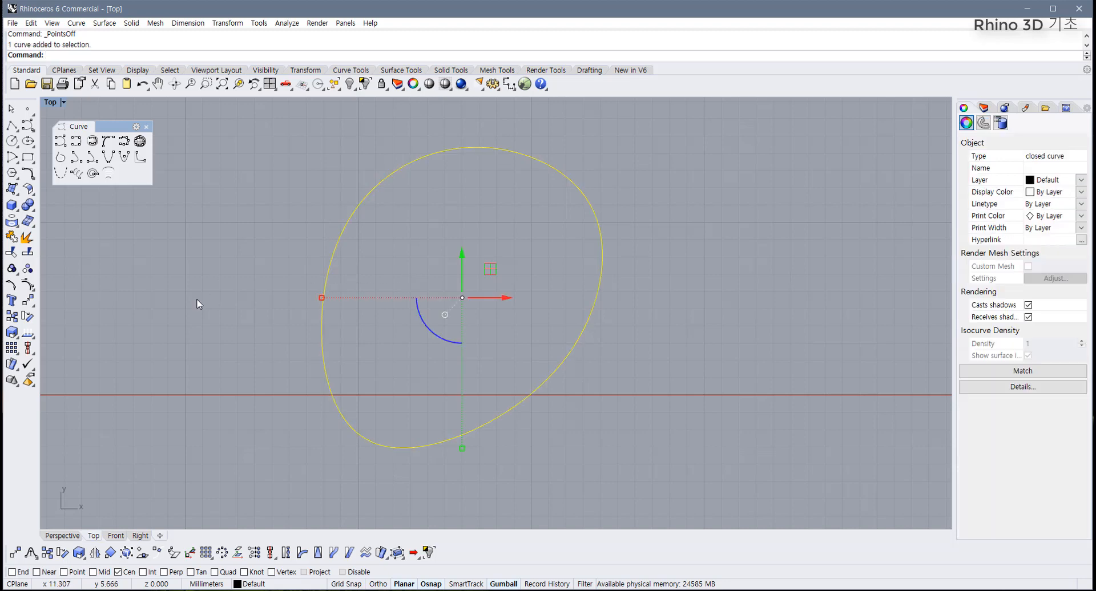
left_click(28, 287)
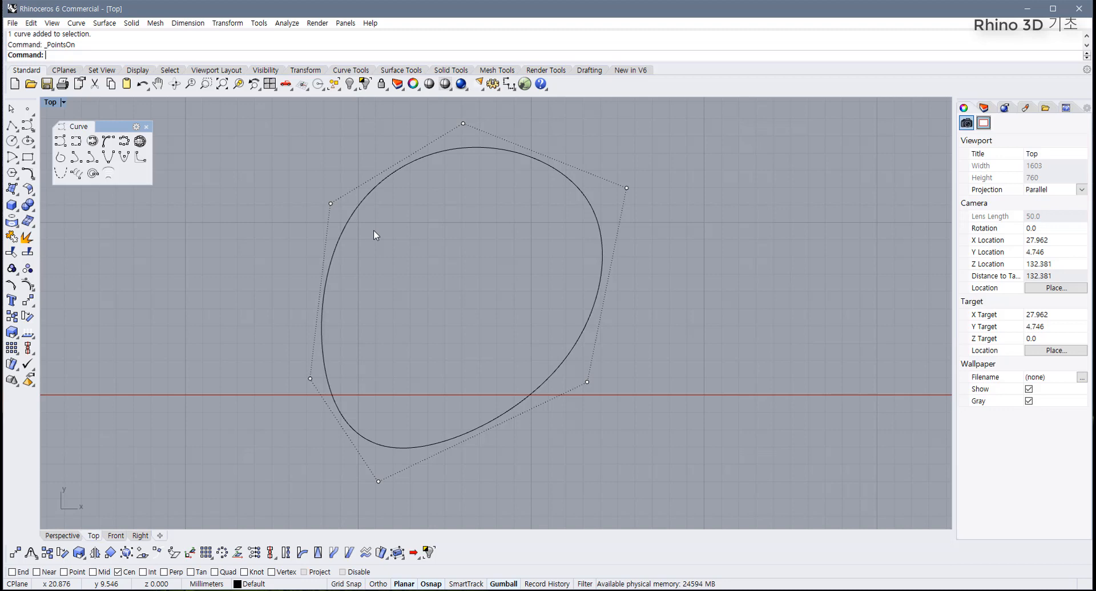
key("F11")
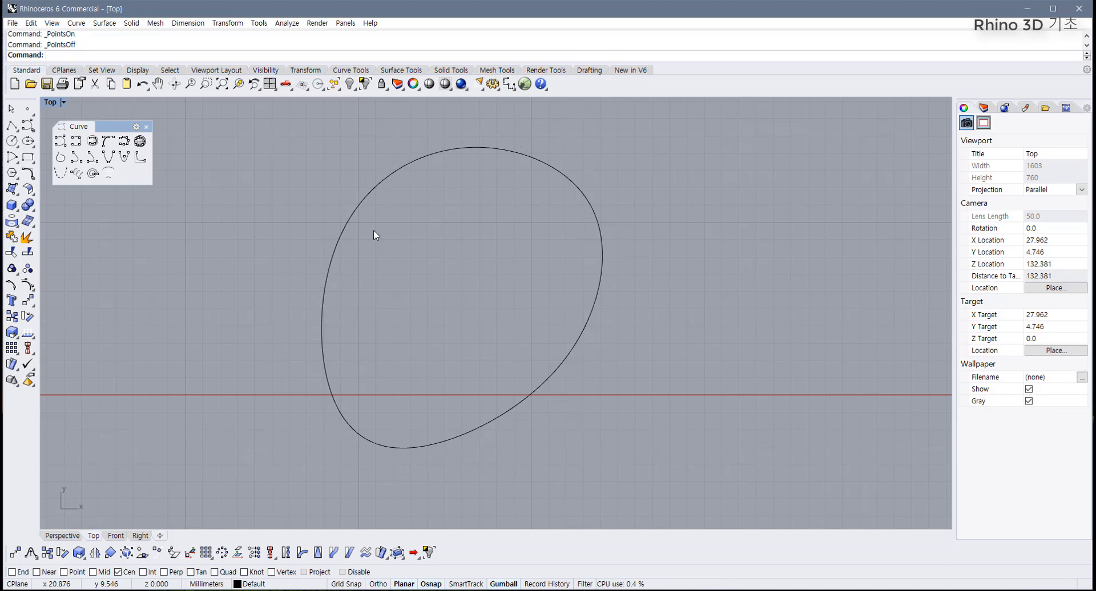
- Select the egg-shaped curve and show its control points
left_click_drag(373, 231, 281, 252)
key("F10")
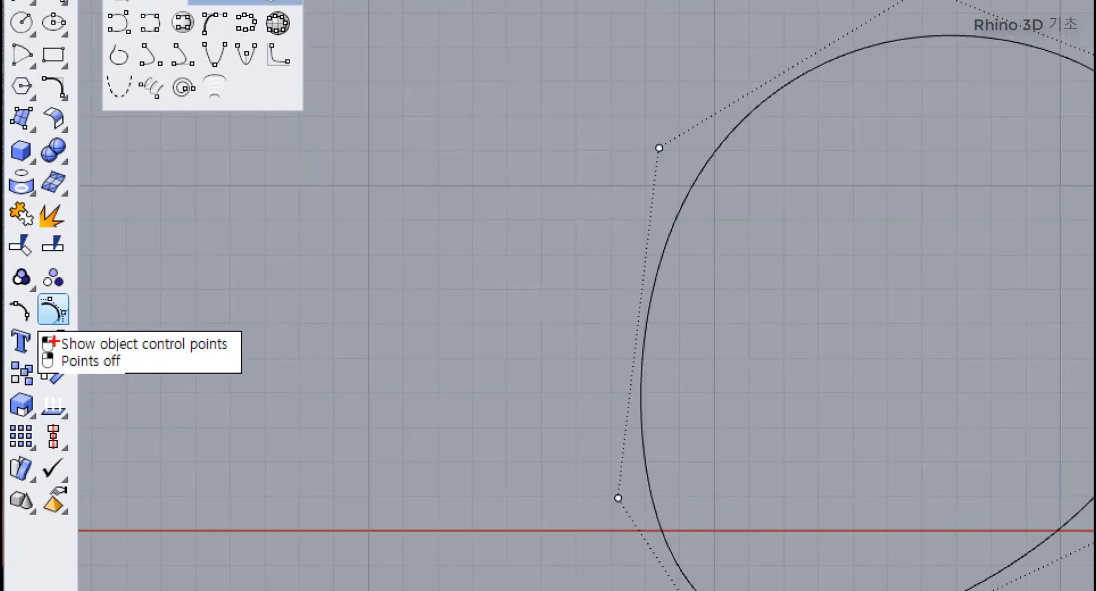
mouse_move(57, 375)
left_mouse_down()
mouse_move(118, 376)
mouse_move(131, 354)
mouse_move(41, 359)
mouse_move(86, 374)
left_mouse_up()
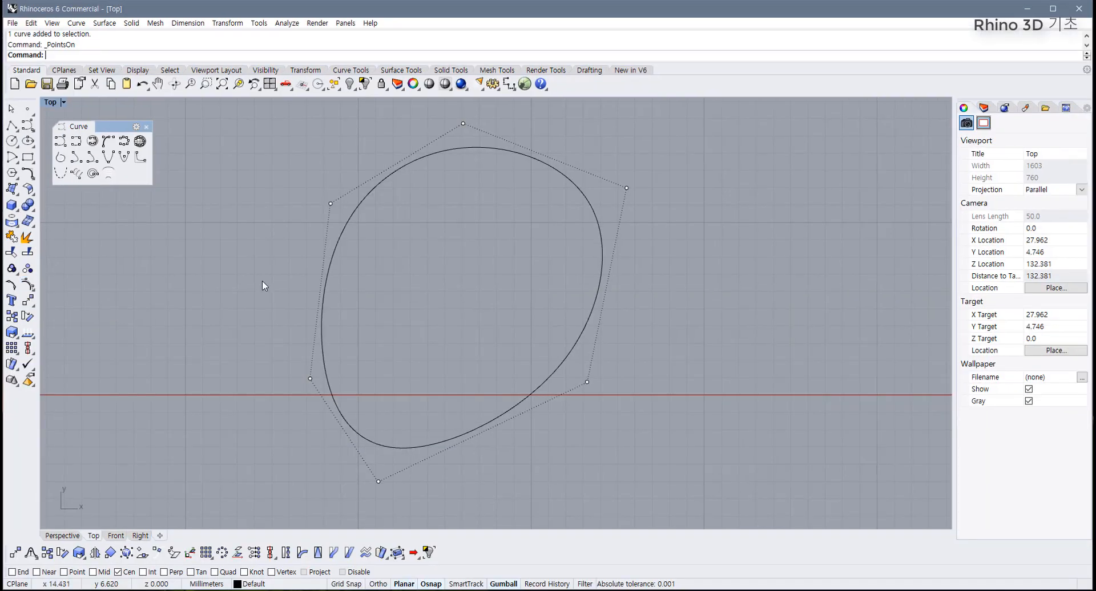
right_click_drag(262, 281, 241, 280)
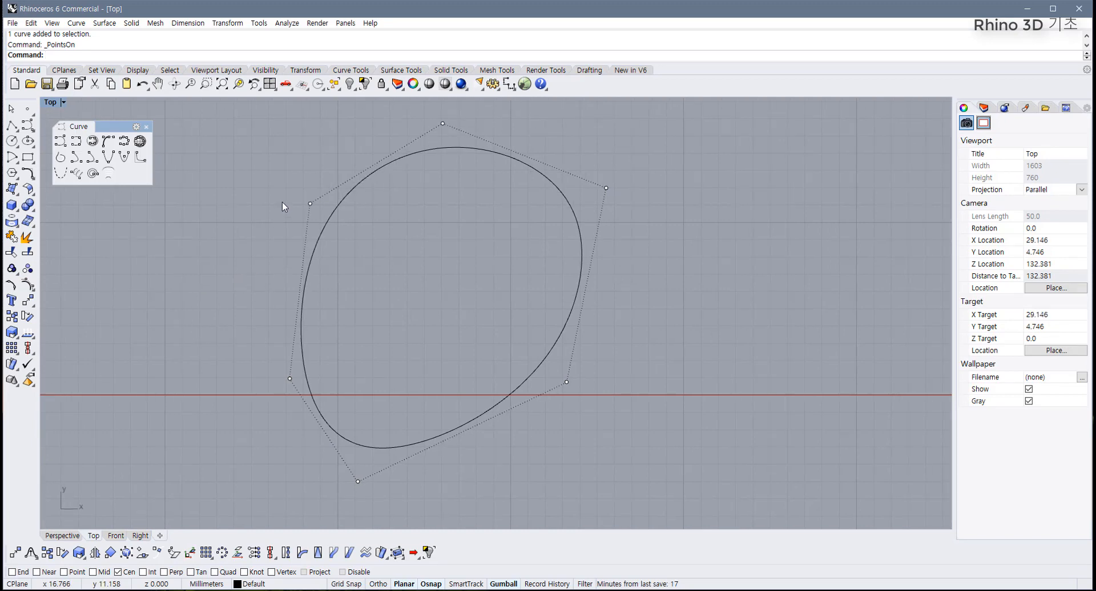
- Move the curve's upper-left control point outward, the lower-left one inward toward the middle, and the bottom one down and to the left
left_click_drag(288, 189, 210, 186)
scroll(235, 234, "down", 5)
left_click_drag(237, 323, 314, 225)
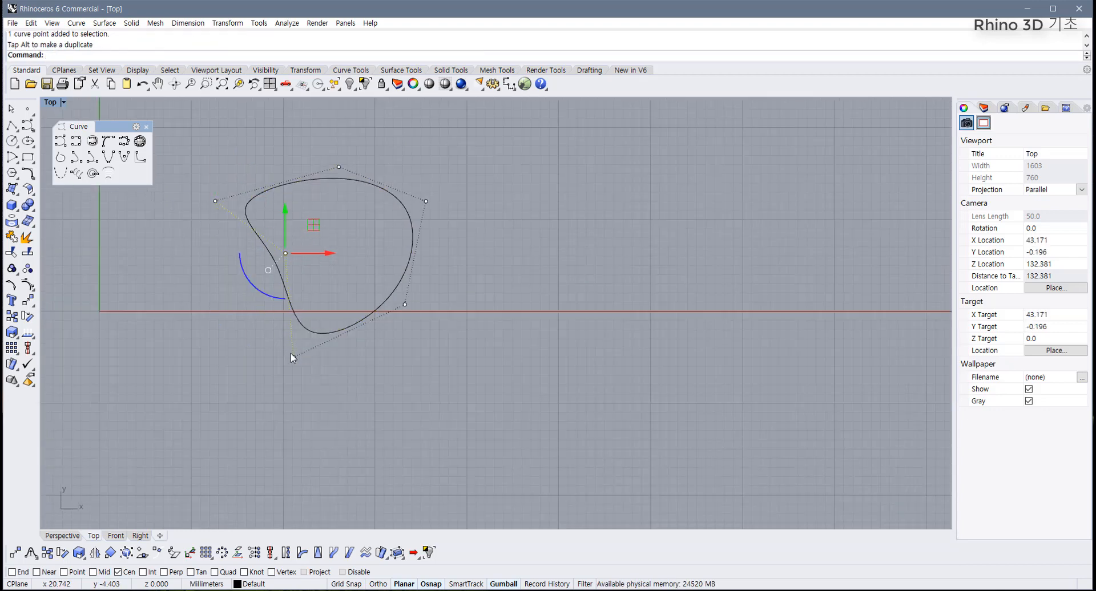
left_click_drag(291, 357, 256, 380)
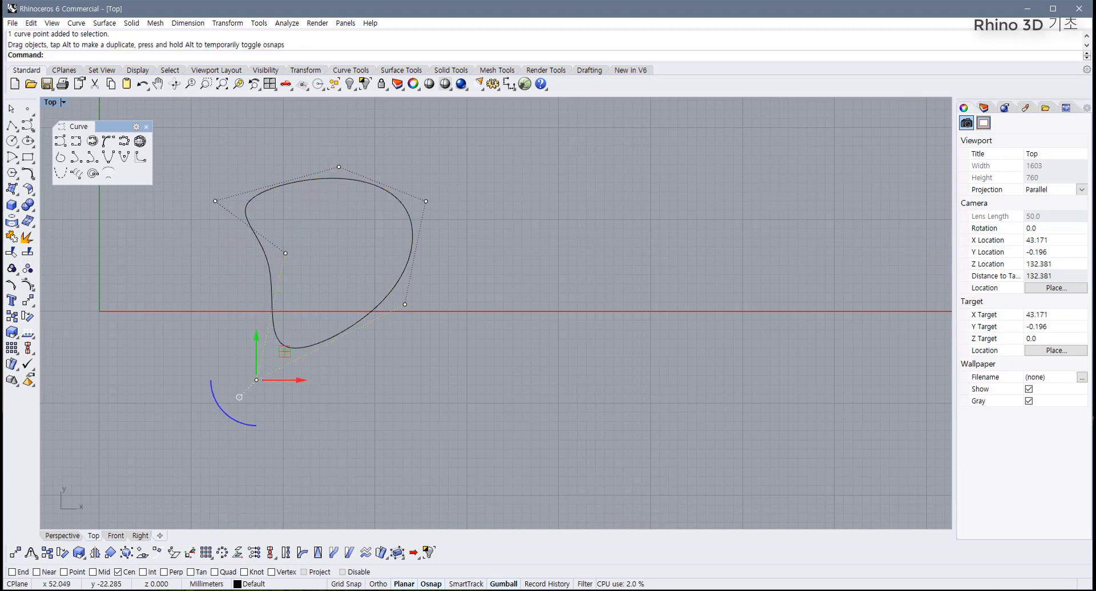
- Turn off the Gumball and move the curve's lower-right, upper-right and top control points outward
left_click(503, 583)
left_click(405, 306)
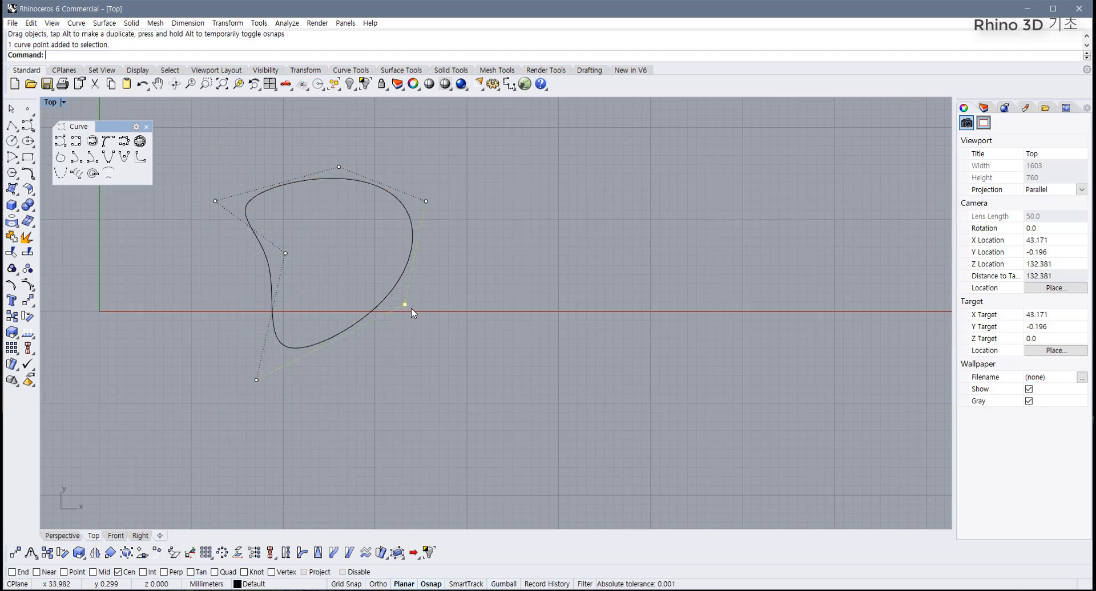
left_click_drag(411, 307, 460, 333)
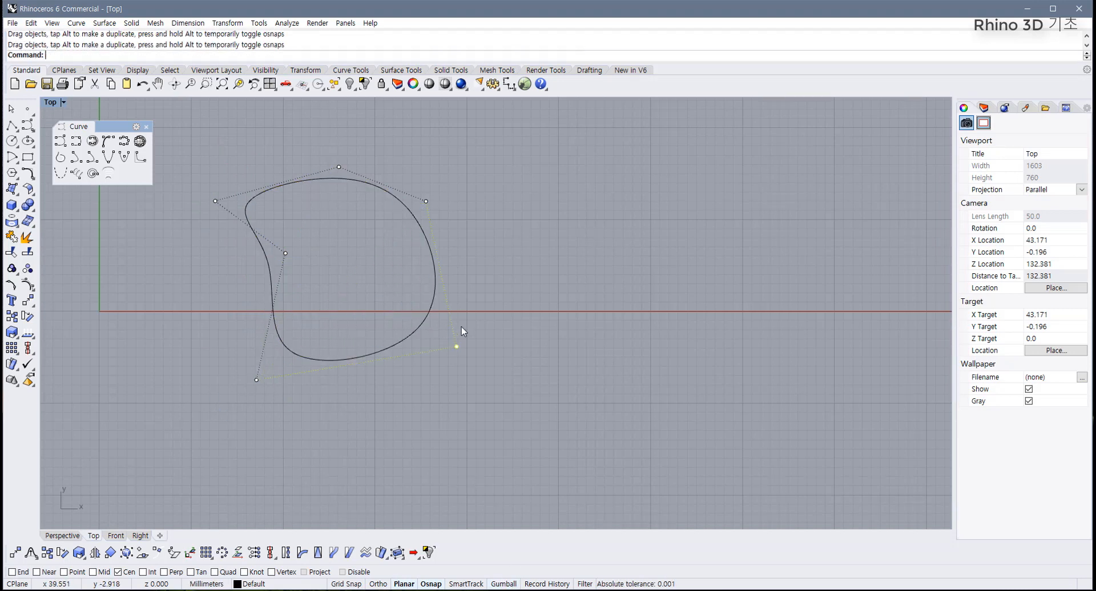
left_click(425, 201)
mouse_move(426, 202)
left_mouse_down()
mouse_move(350, 250)
mouse_move(432, 196)
left_mouse_up()
left_click(339, 167)
left_click_drag(341, 169, 358, 140)
- Move the indented left control point outward toward the curve's left side, and delete that point
right_click_drag(288, 259, 301, 288)
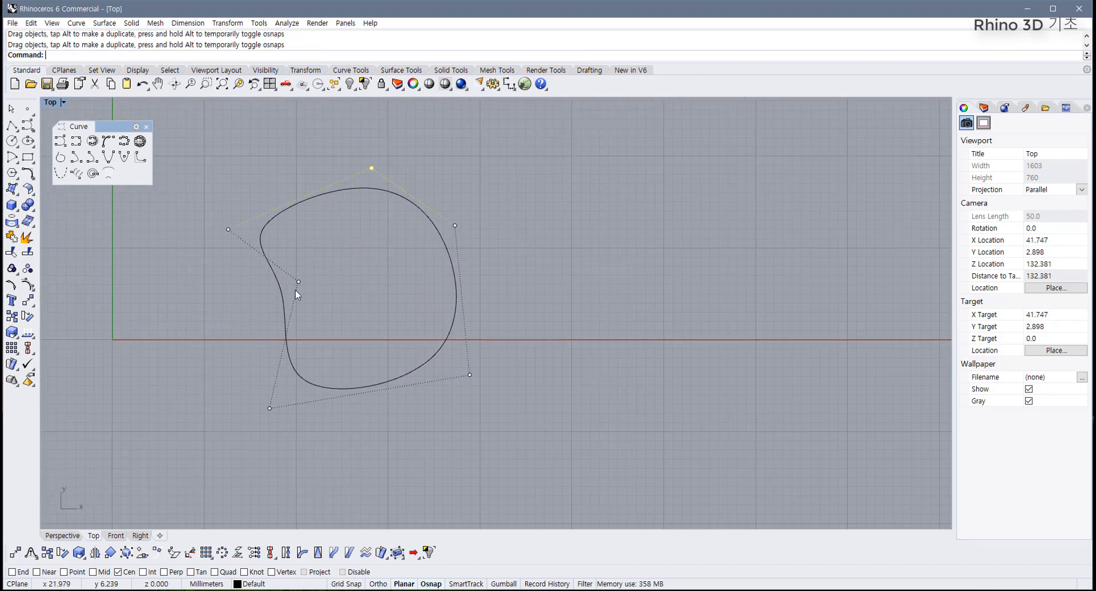
left_click(299, 282)
left_click_drag(299, 282, 251, 313)
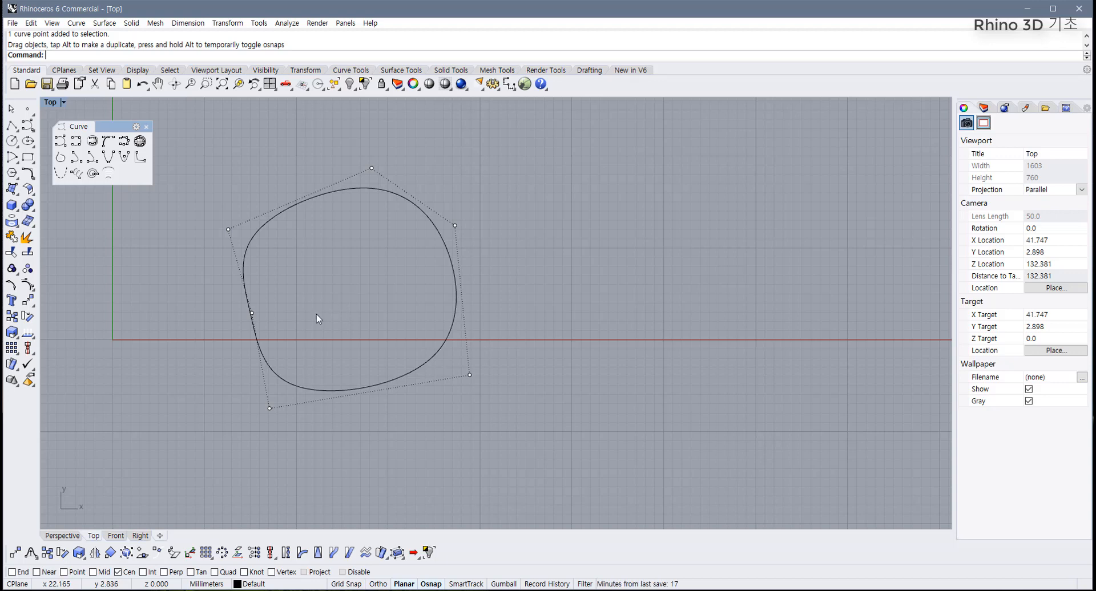
left_click_drag(225, 299, 285, 334)
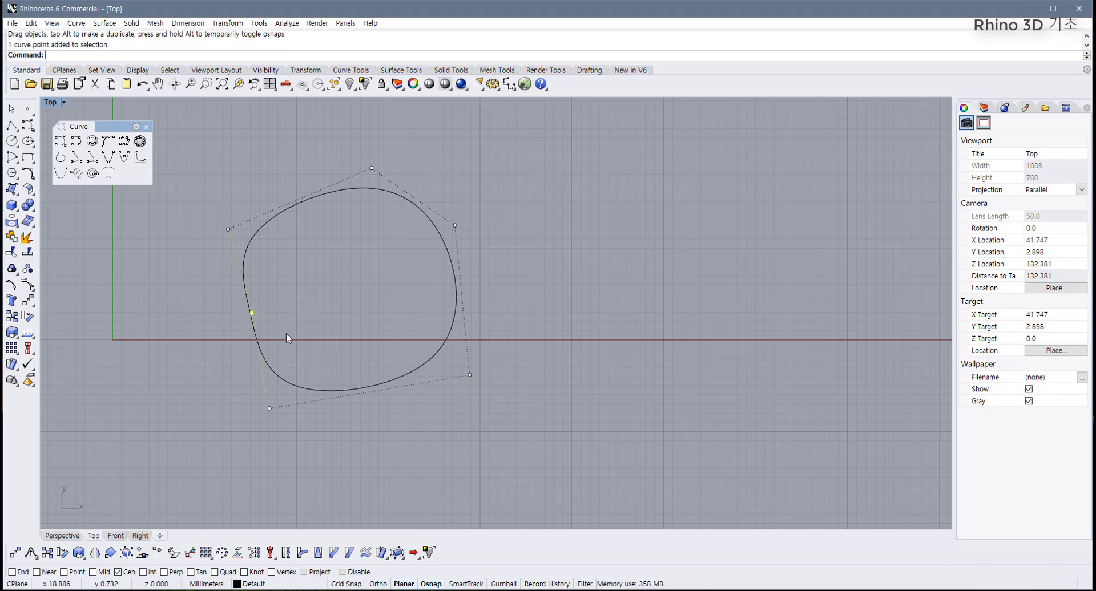
key("Delete")
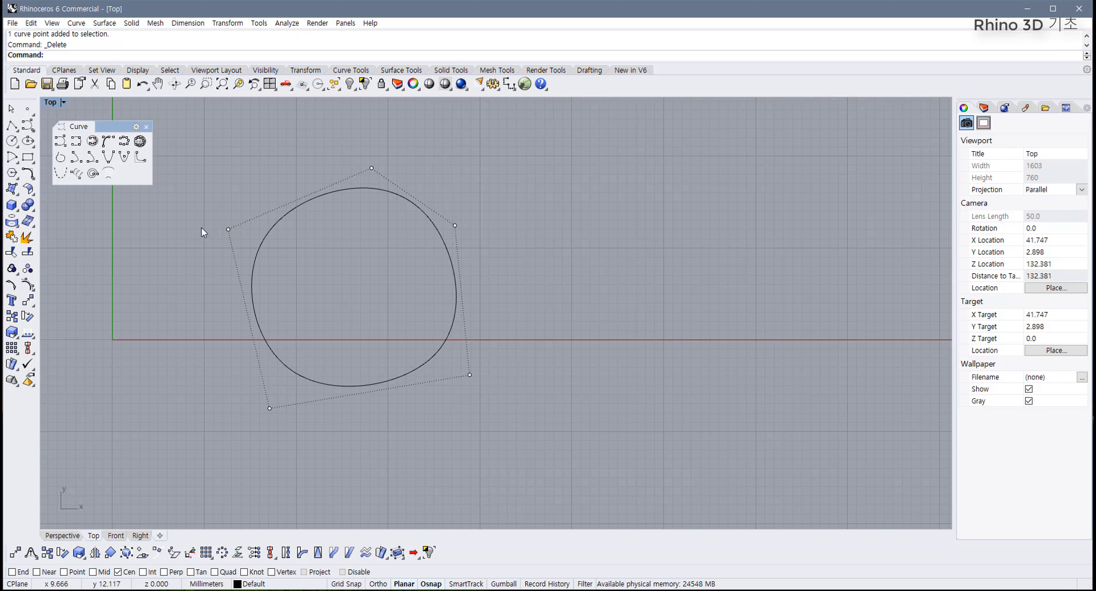
- Delete the curve's upper-left and top control points, and undo both deletions
left_click_drag(201, 227, 272, 252)
key("Delete")
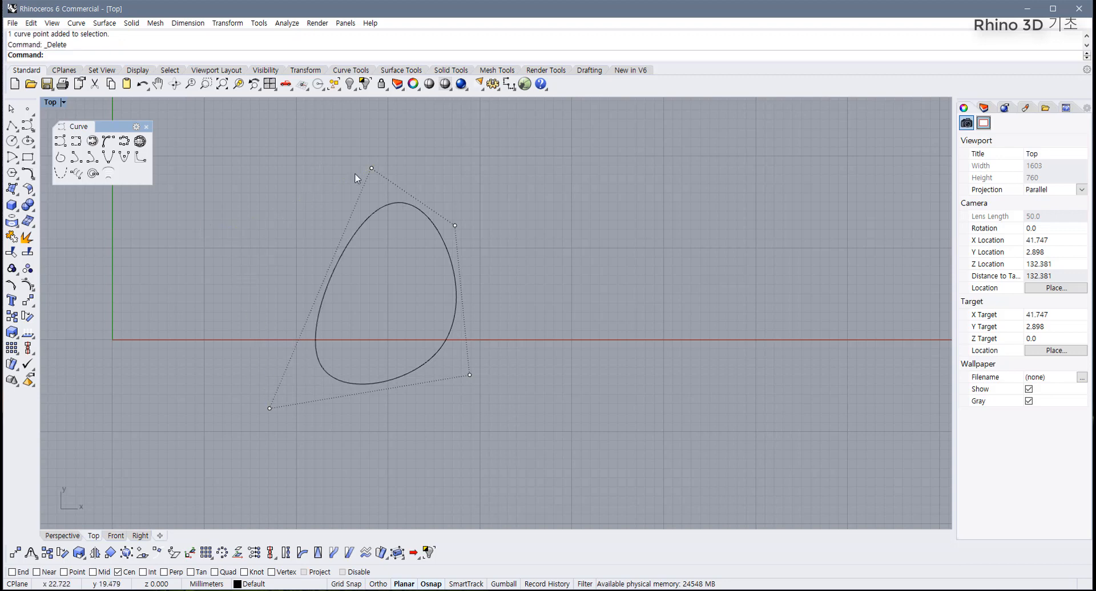
left_click_drag(353, 161, 409, 213)
key("Delete")
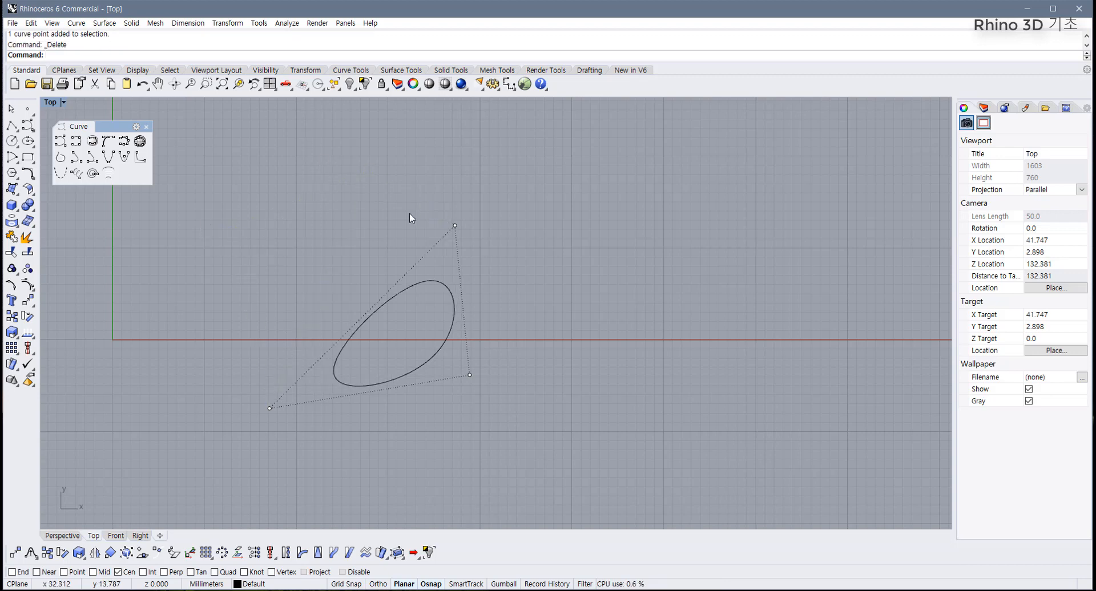
key("ctrl+z")
key("ctrl+z")
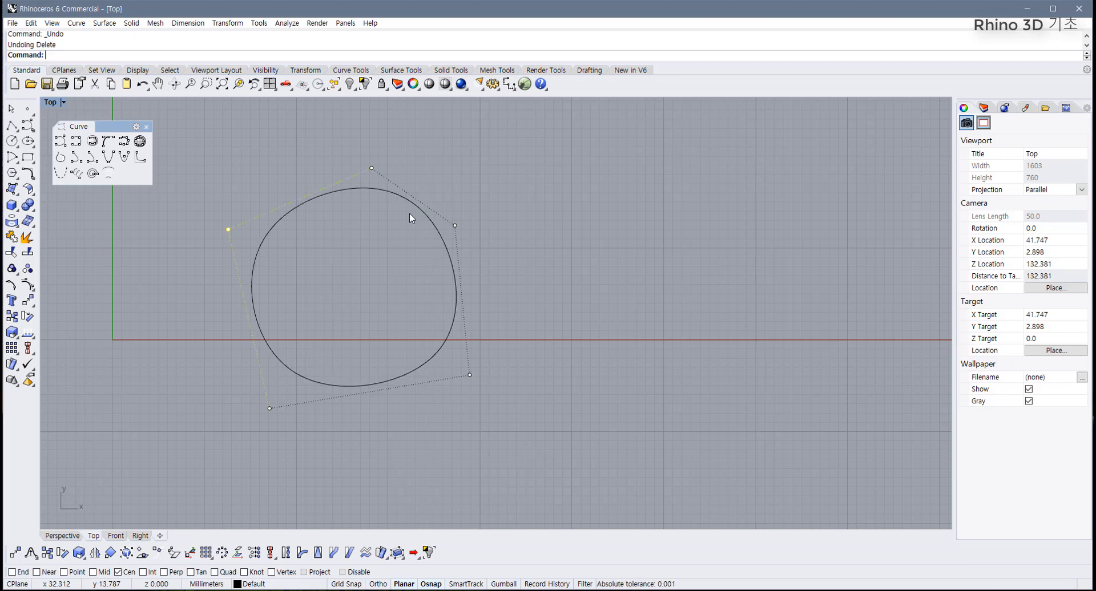
- Detach the Point Edit tools so they float in the Top viewport below the Curve tools
left_click(30, 289)
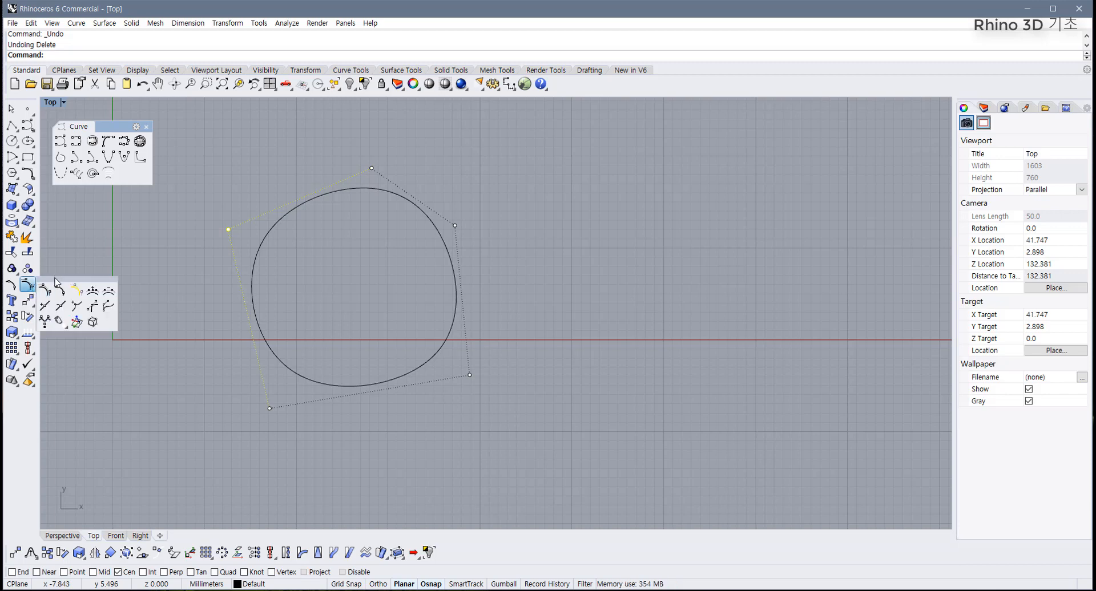
left_click_drag(56, 279, 71, 282)
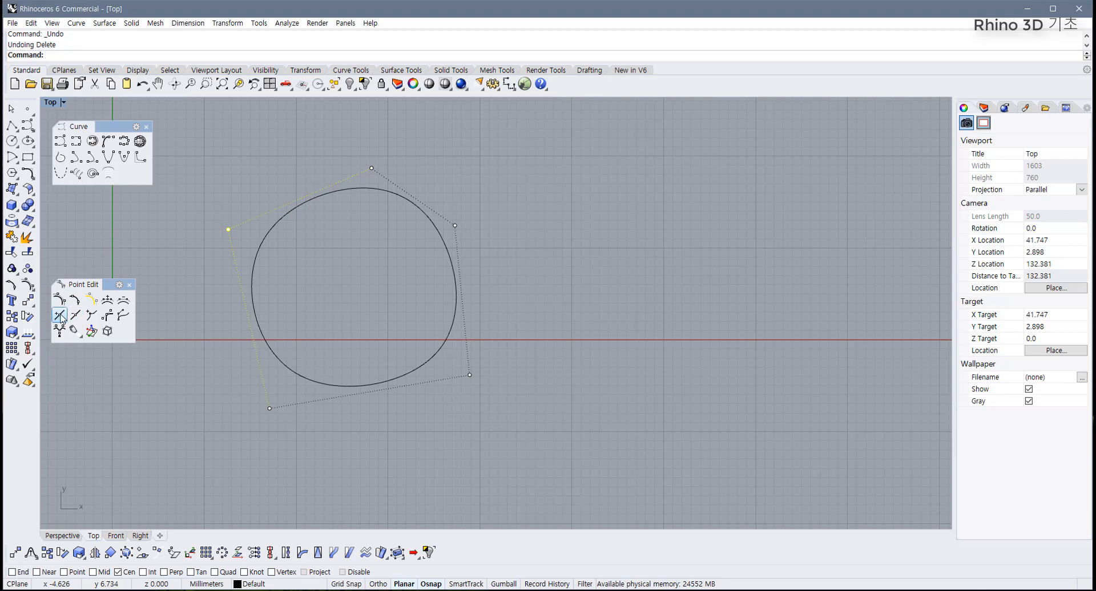
- Insert control points on the curve's upper-left, left, bottom and right sides, and undo the insertion
left_click(106, 300)
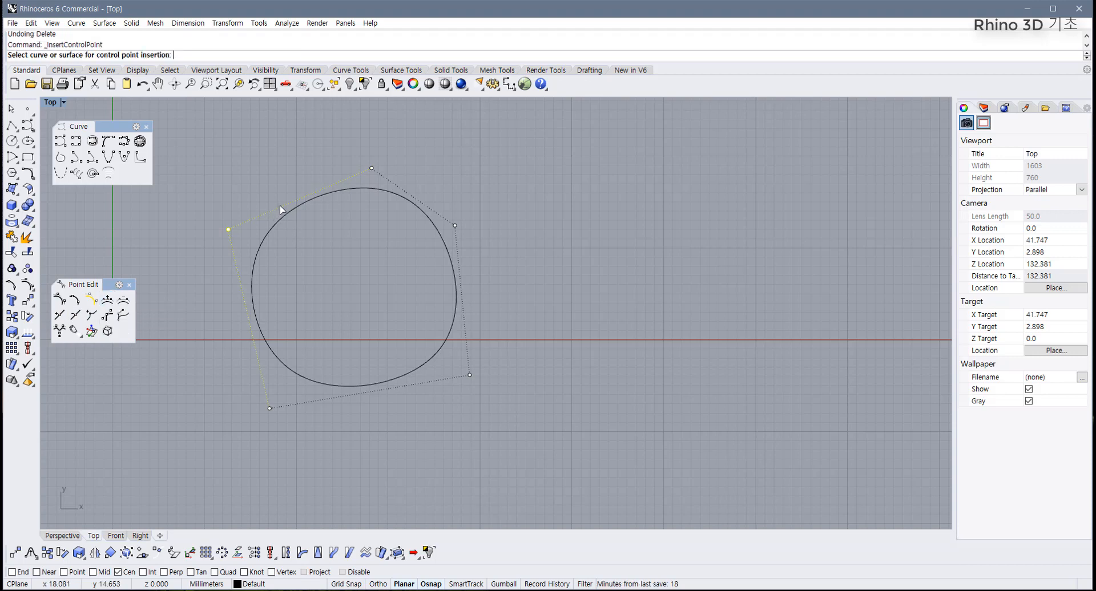
left_click(305, 206)
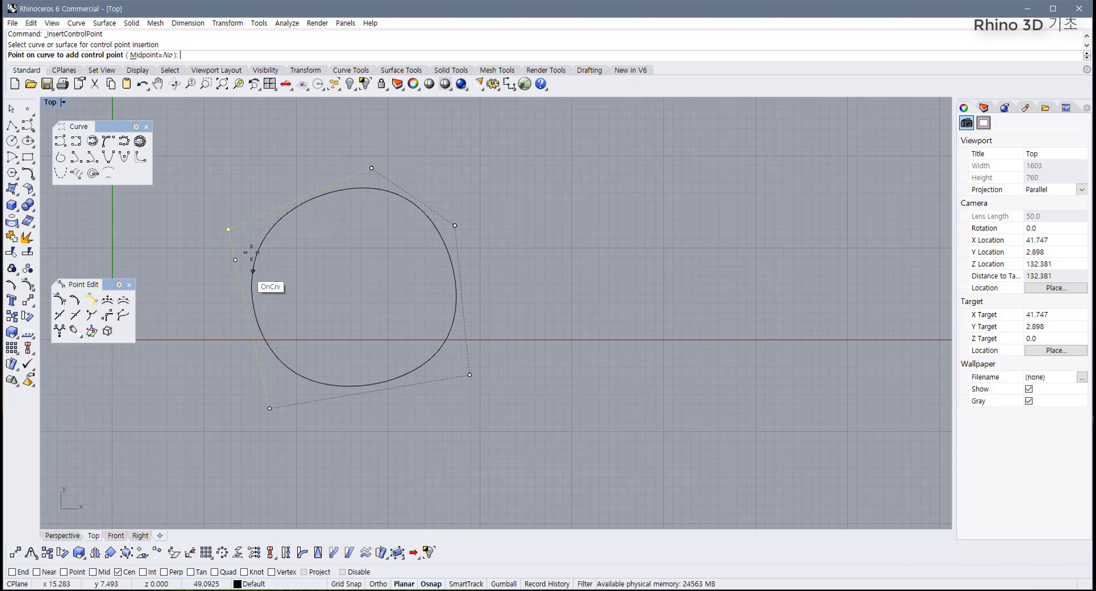
left_click(297, 200)
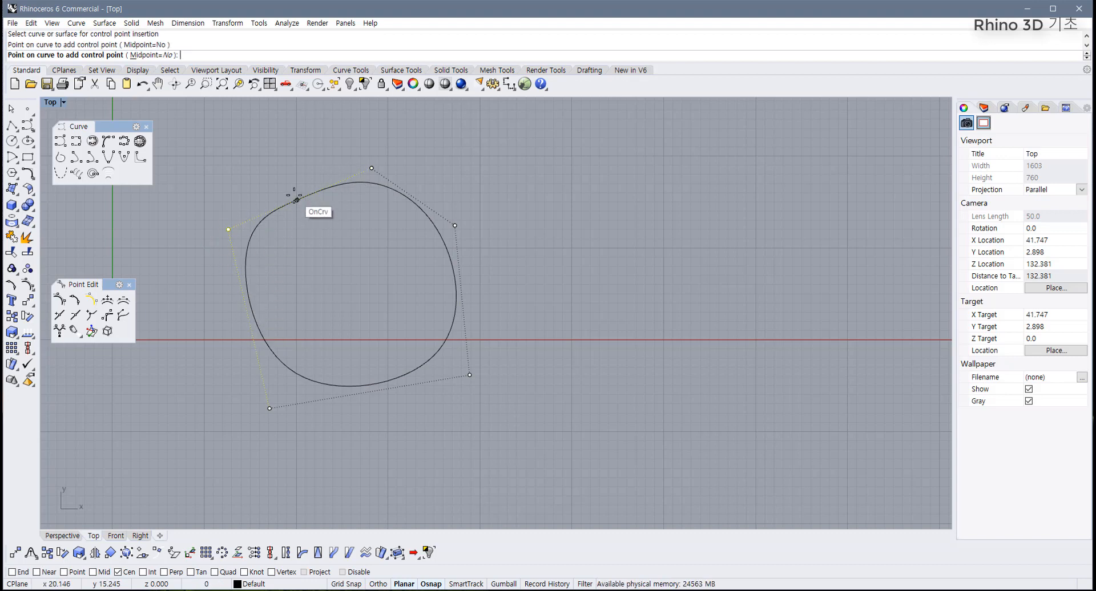
left_click(250, 318)
left_click(313, 401)
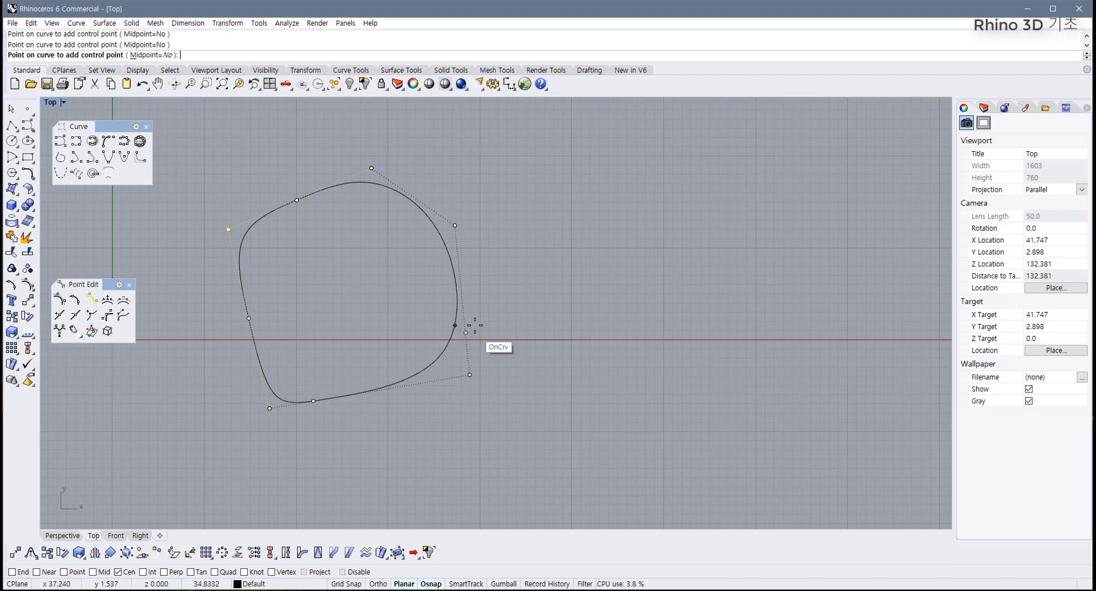
left_click(462, 294)
key("Return")
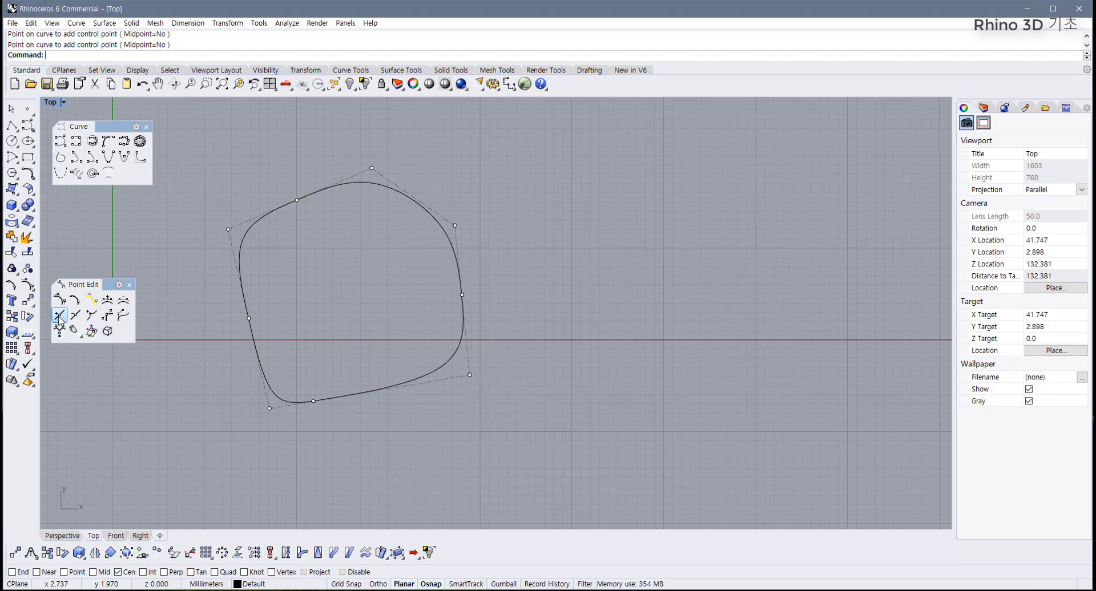
key("ctrl+z")
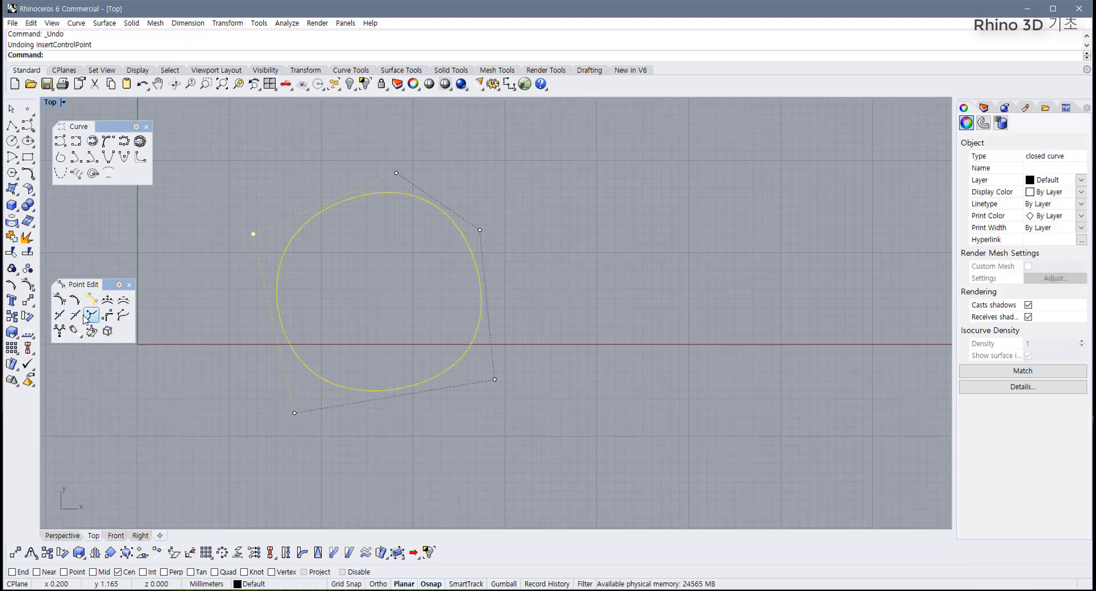
- Insert knots on the curve's left, upper-left, upper-right, right and bottom portions, and undo the insertion
left_click(59, 315)
left_click(282, 321)
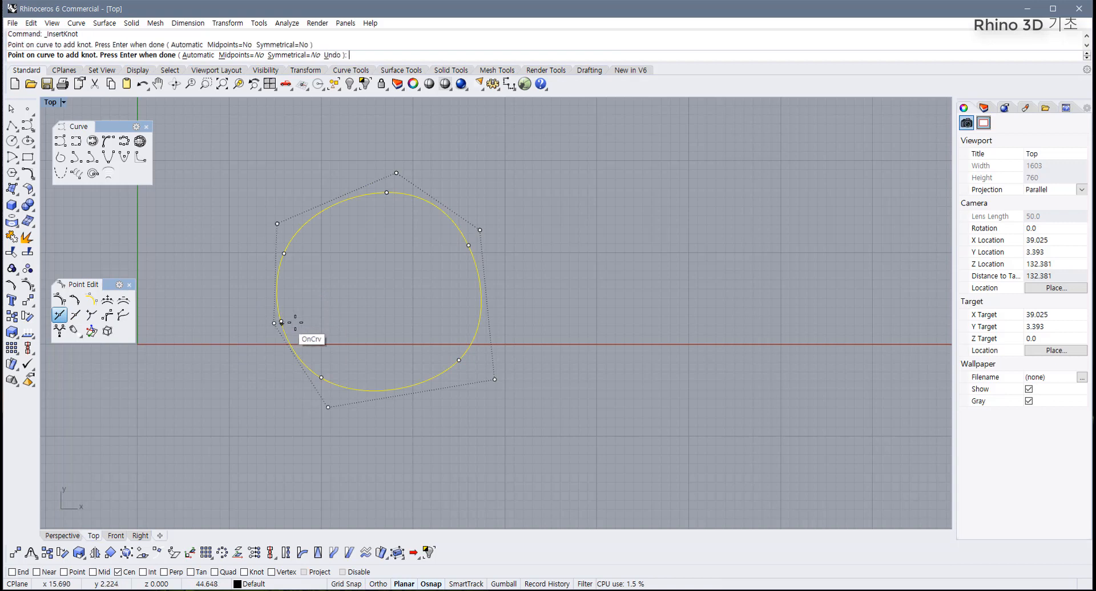
left_click(335, 211)
left_click(437, 222)
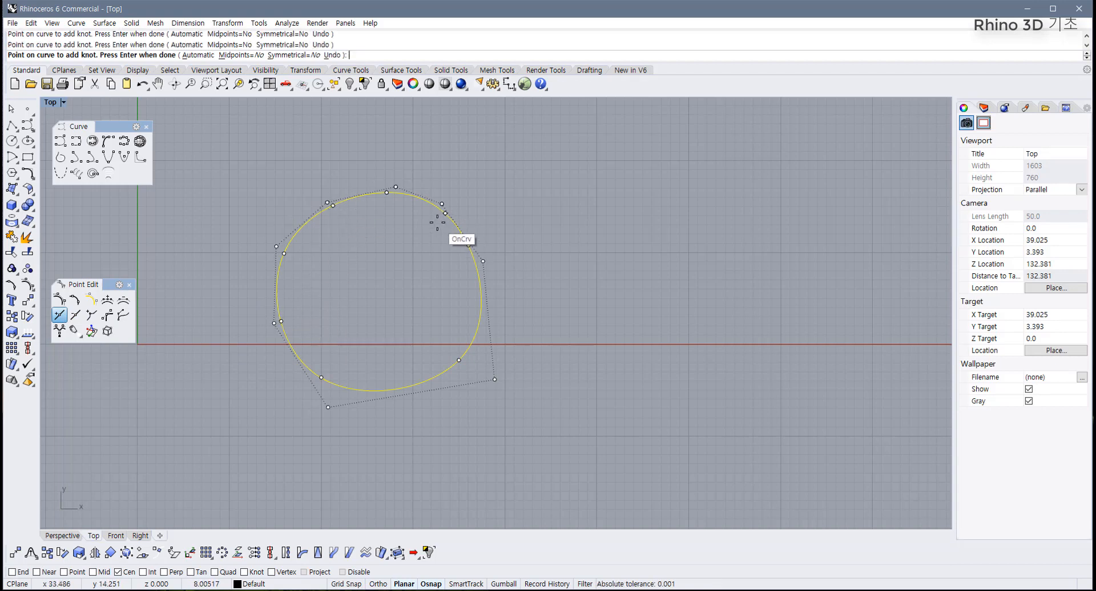
left_click(465, 295)
left_click(399, 385)
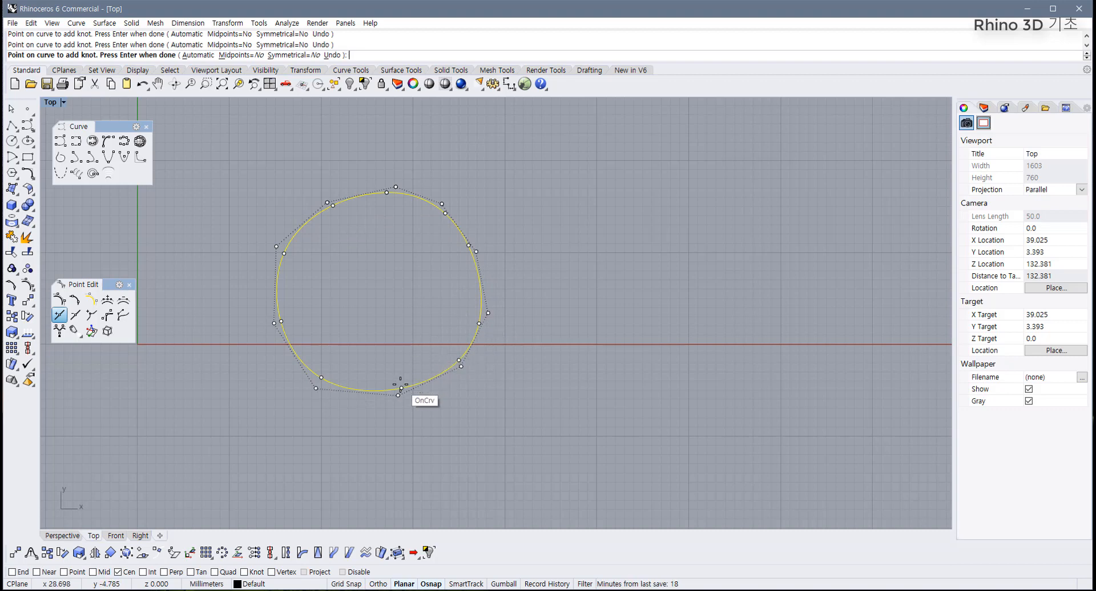
key("Return")
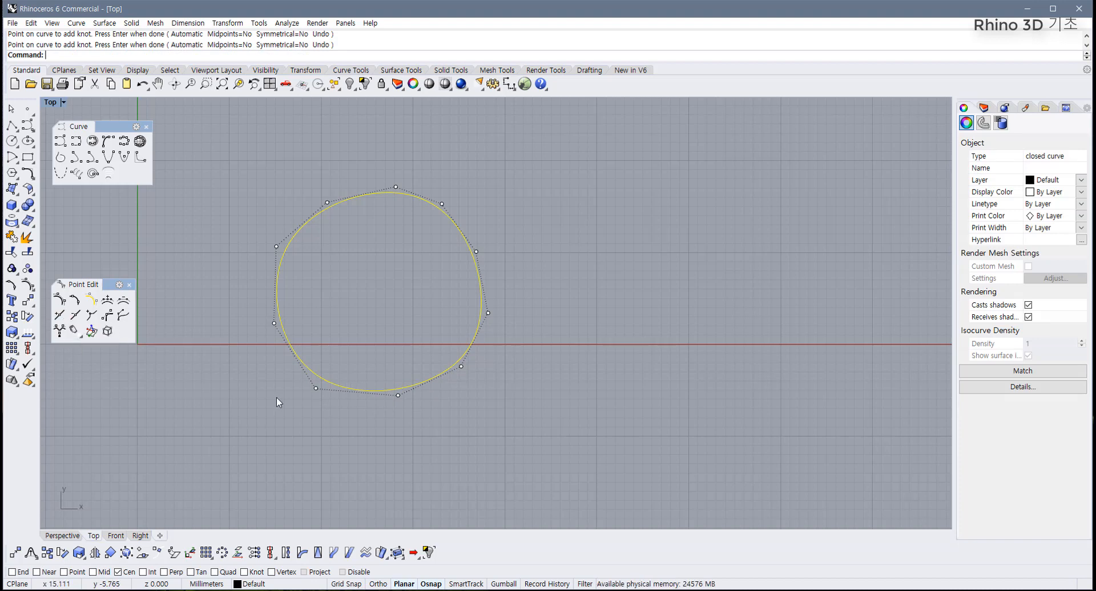
key("ctrl+z")
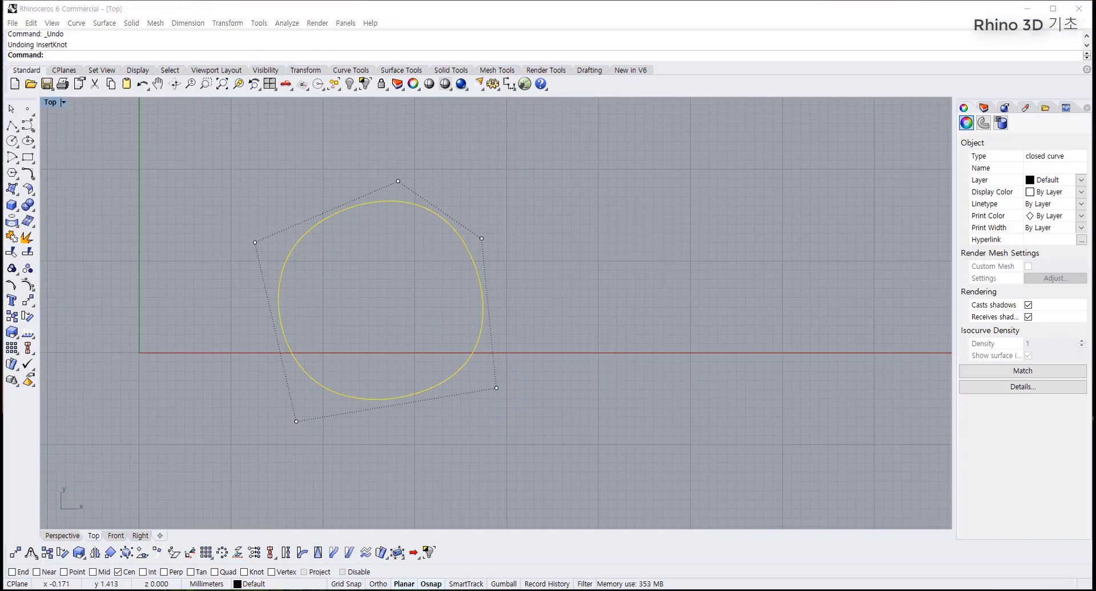
- Insert a kink on the curve's left side and move the kink point outward to form a corner
left_click(279, 321)
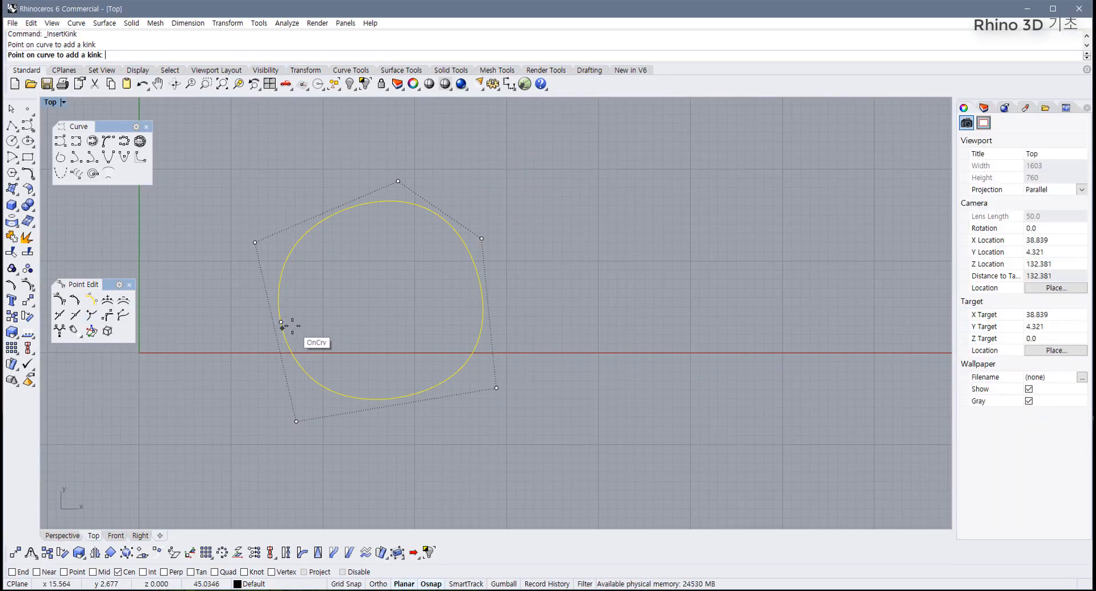
key("Return")
scroll(279, 323, "up", 6)
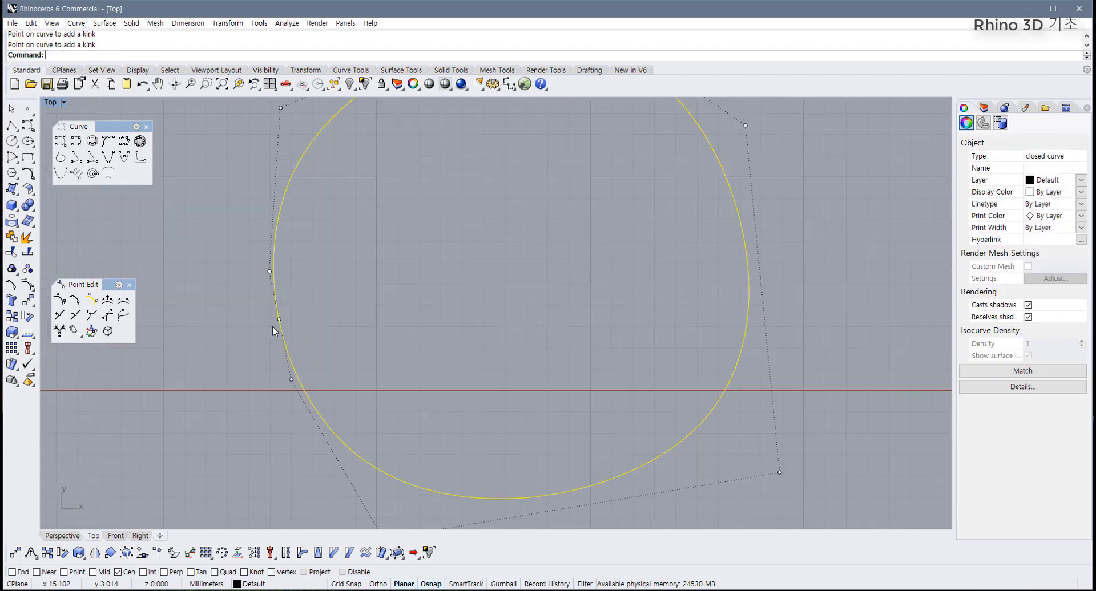
left_click(283, 315)
left_click_drag(283, 317, 245, 326)
scroll(258, 332, "down", 6)
scroll(289, 336, "down", 5)
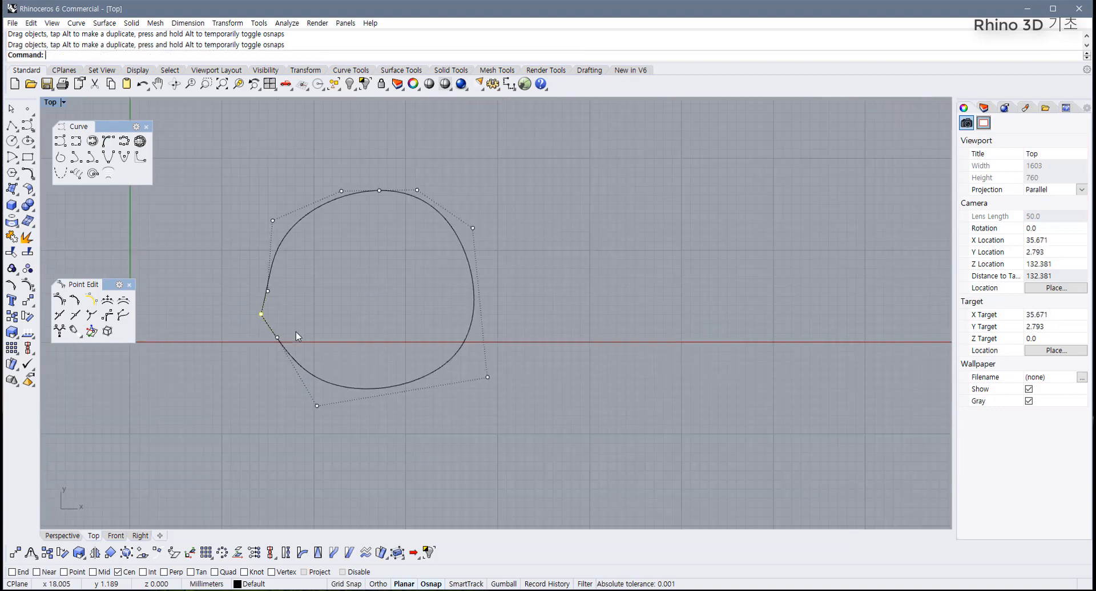
- Insert a knot at the bottom of the closed curve
left_click(56, 317)
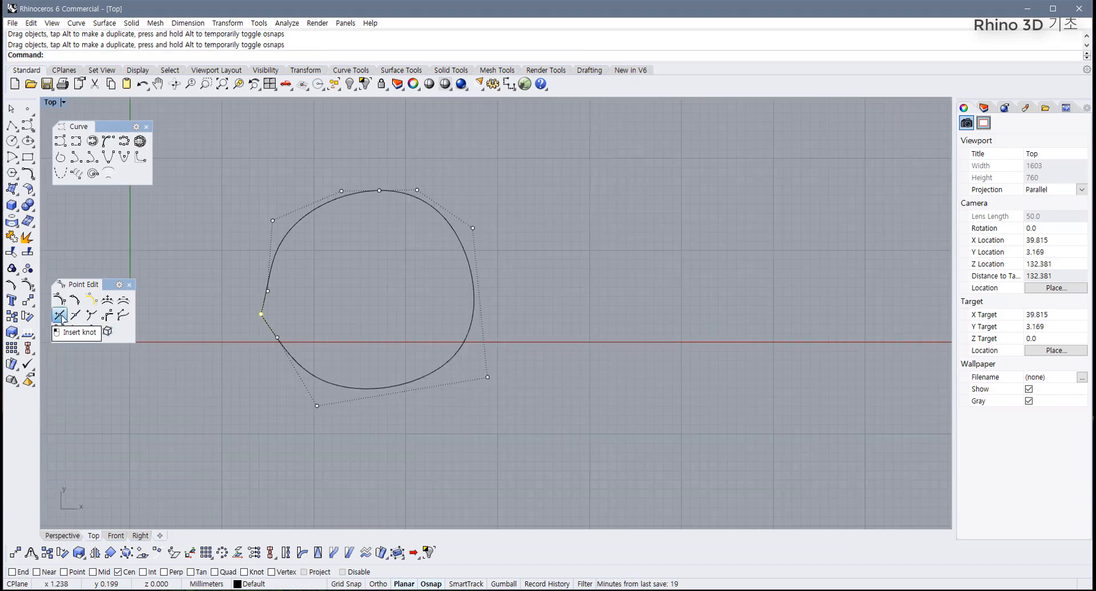
left_click(381, 388)
key("Return")
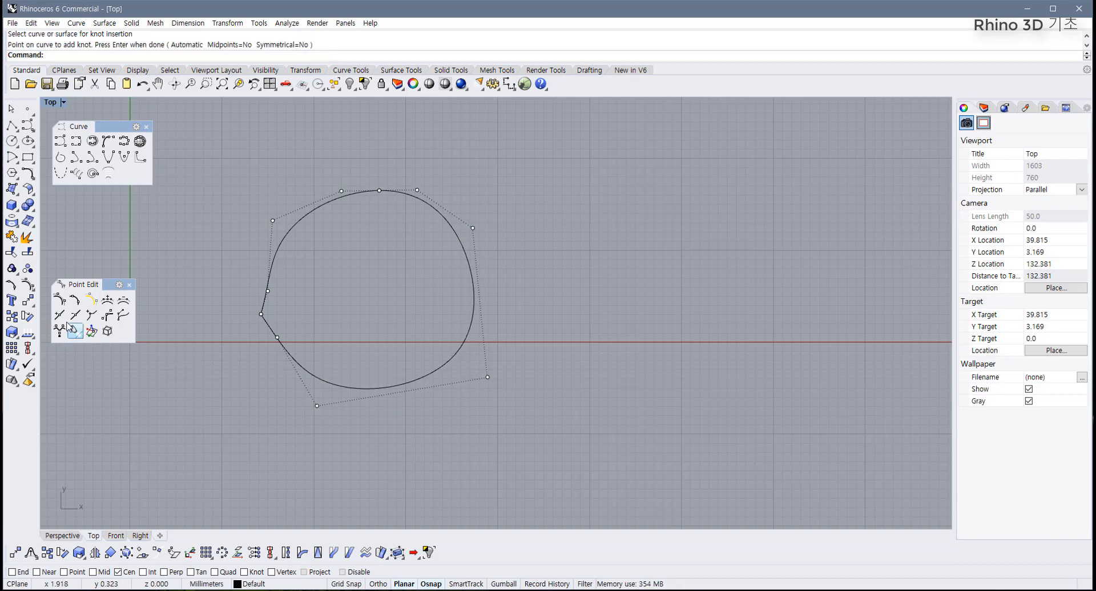
left_click(58, 316)
left_click(389, 393)
left_click(396, 394)
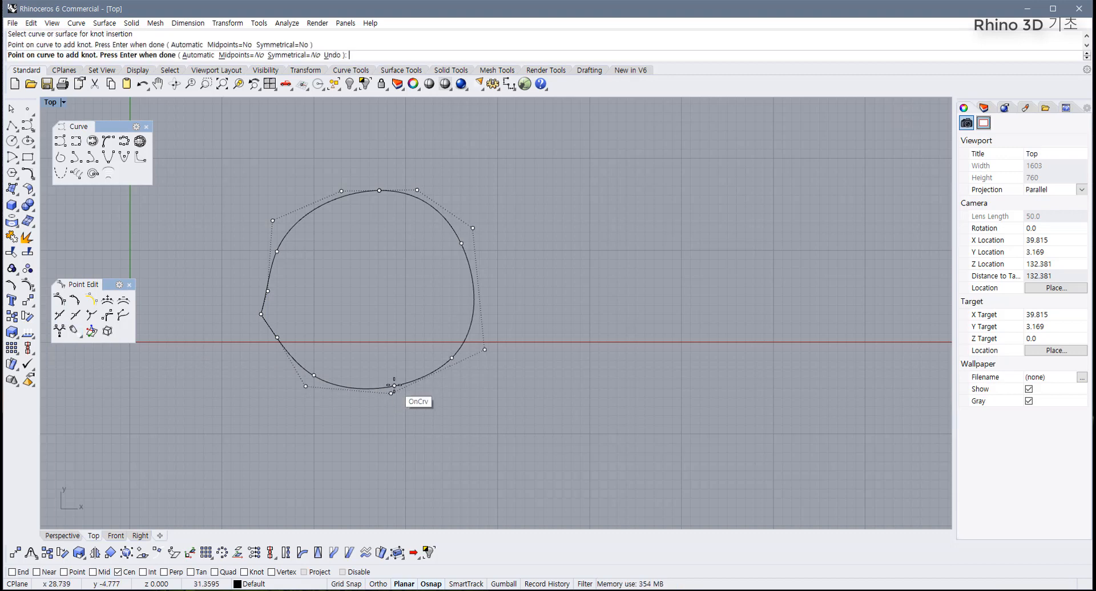
key("Return")
- Move the curve's bottom control point downward and its left kink point farther left and slightly down
left_click_drag(392, 393, 424, 423)
left_click(441, 392)
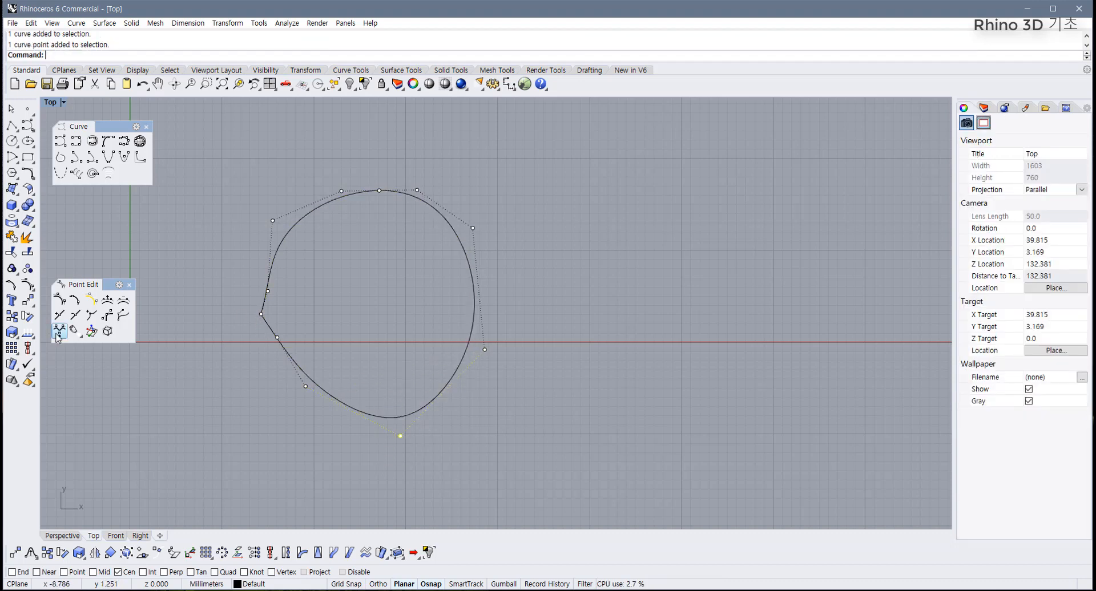
mouse_move(248, 304)
left_mouse_down()
mouse_move(273, 318)
mouse_move(240, 323)
left_mouse_up()
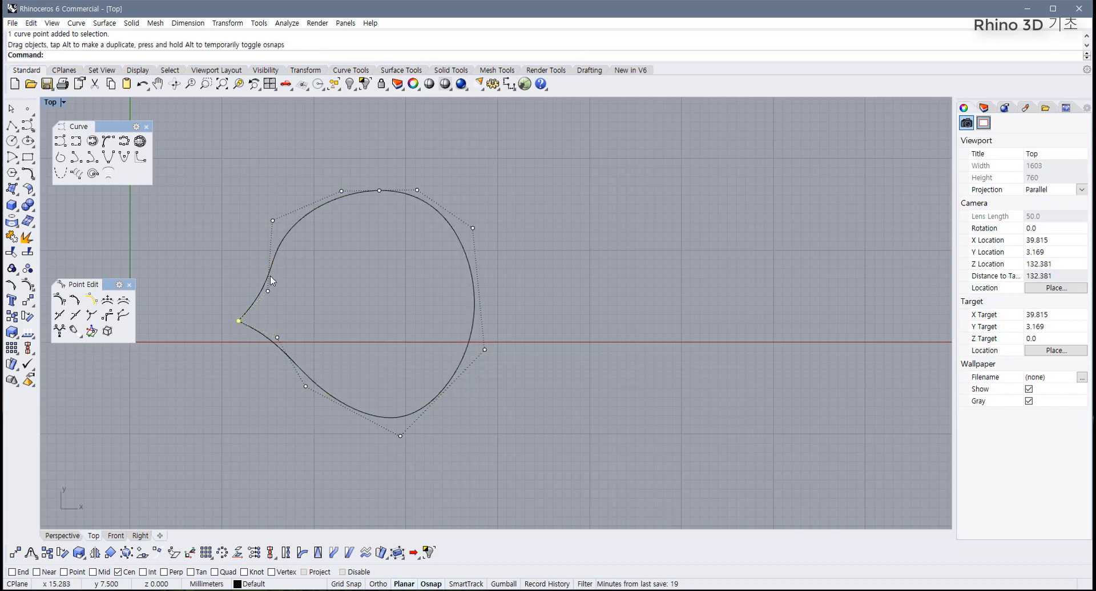
- Move the left kink point farther outward, and undo the recent moves of the kink point and the bottom control point
left_click_drag(240, 321, 219, 329)
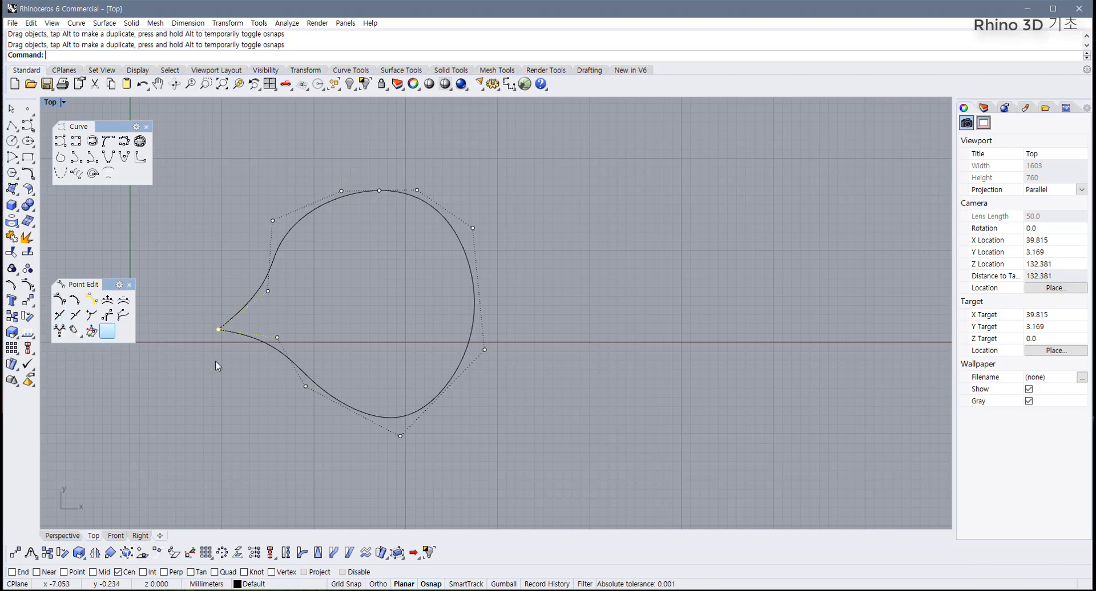
right_click_drag(289, 386, 320, 391)
key("ctrl+z")
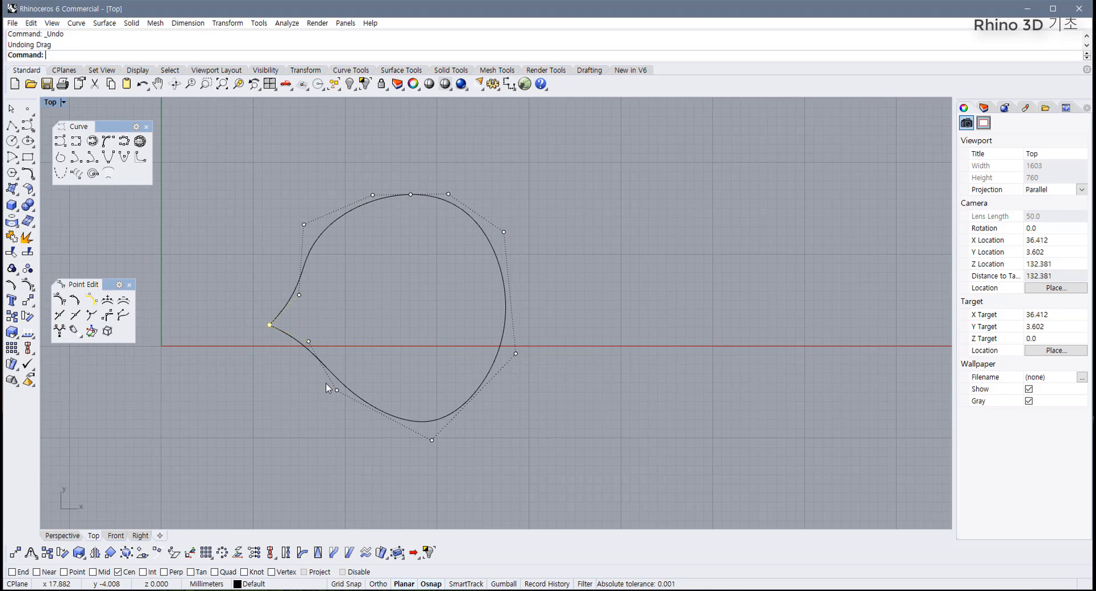
key("ctrl+z")
key("ctrl+z")
key("ctrl+z")
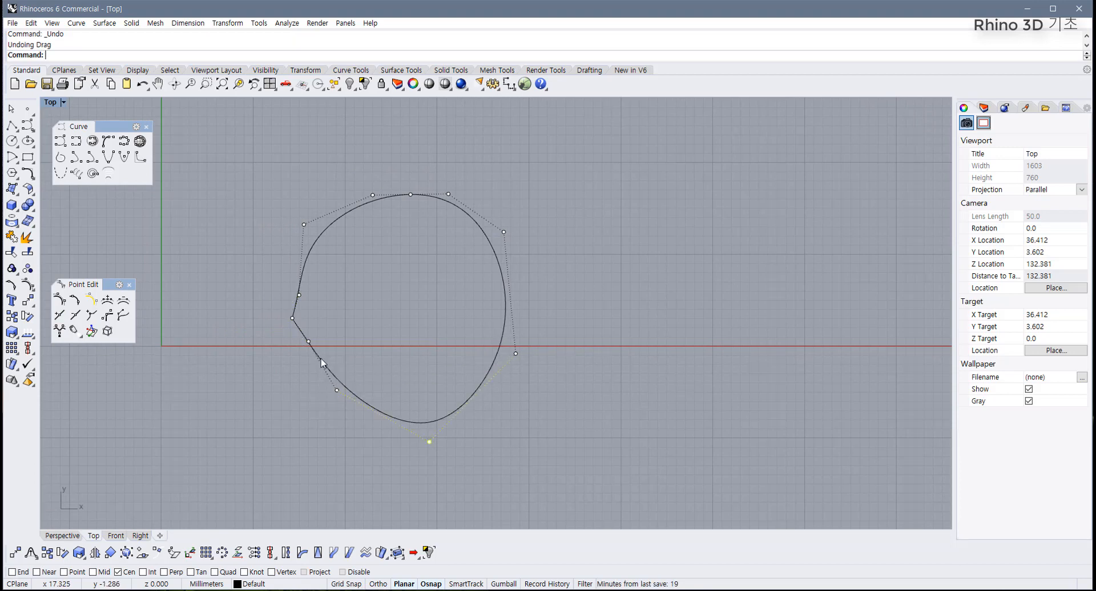
- Turn off the closed curve's control points and delete the curve
right_click_drag(373, 382, 363, 388)
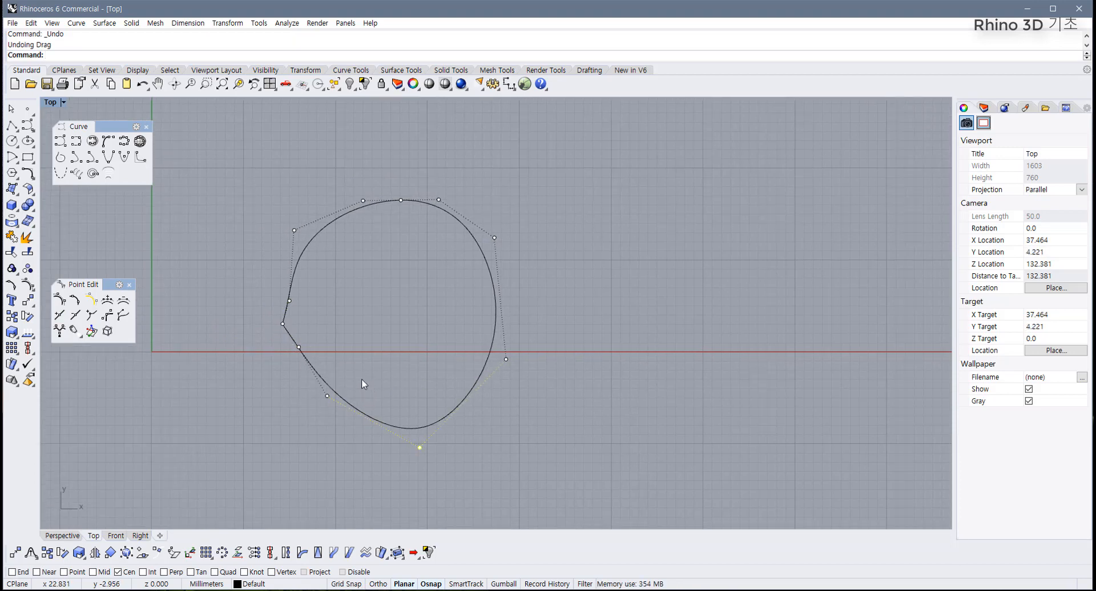
key("Escape")
key("Escape")
left_click_drag(508, 433, 403, 341)
key("Delete")
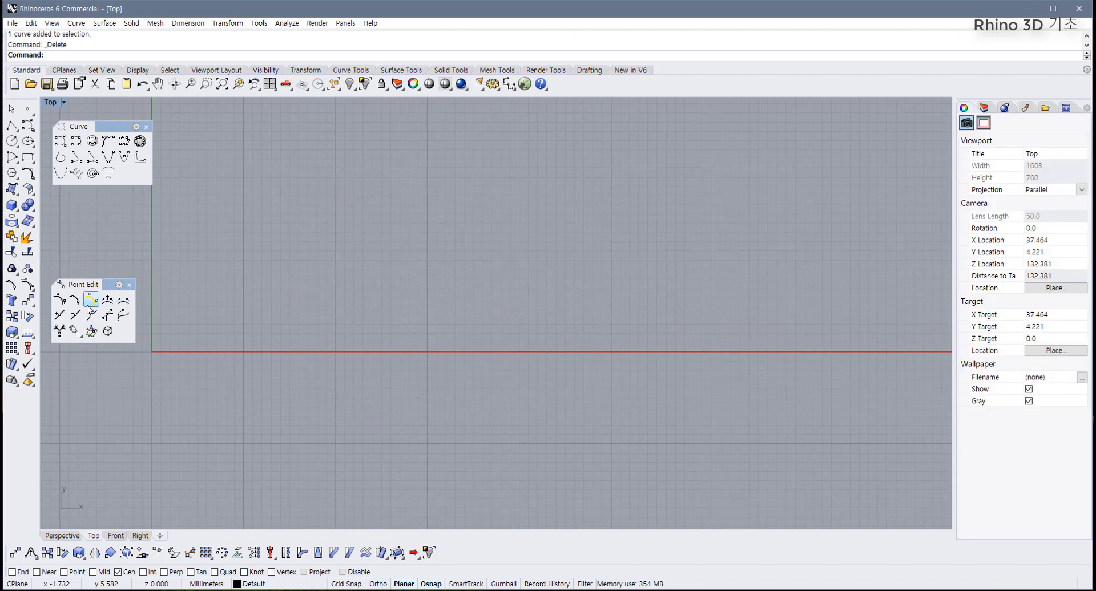
- Draw an open arch-shaped curve interpolated through three points above the x-axis, and delete it
left_click(76, 143)
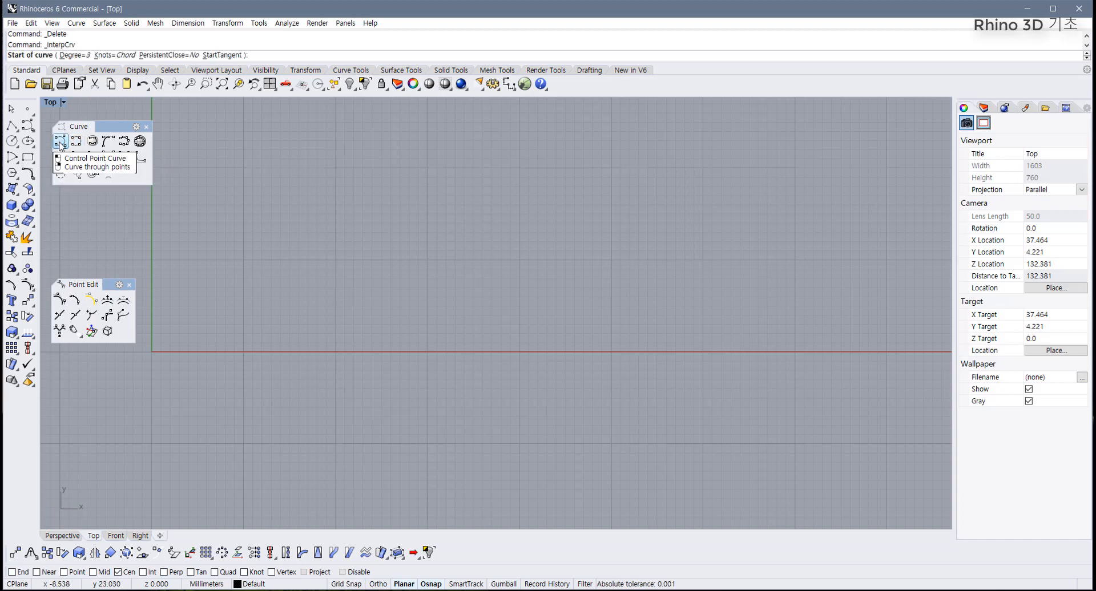
left_click(78, 143)
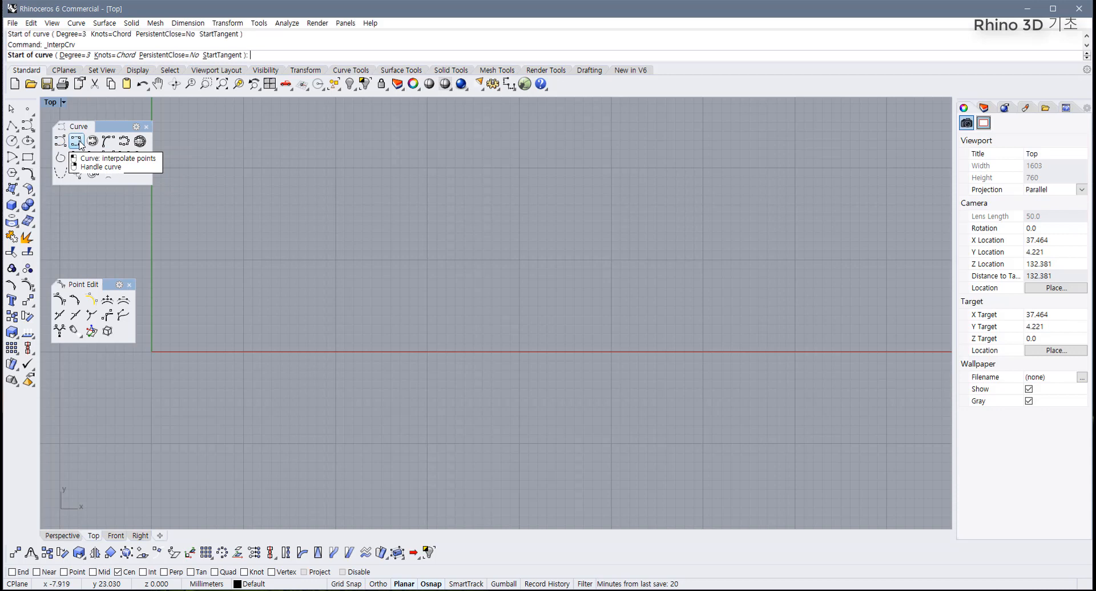
left_click(292, 275)
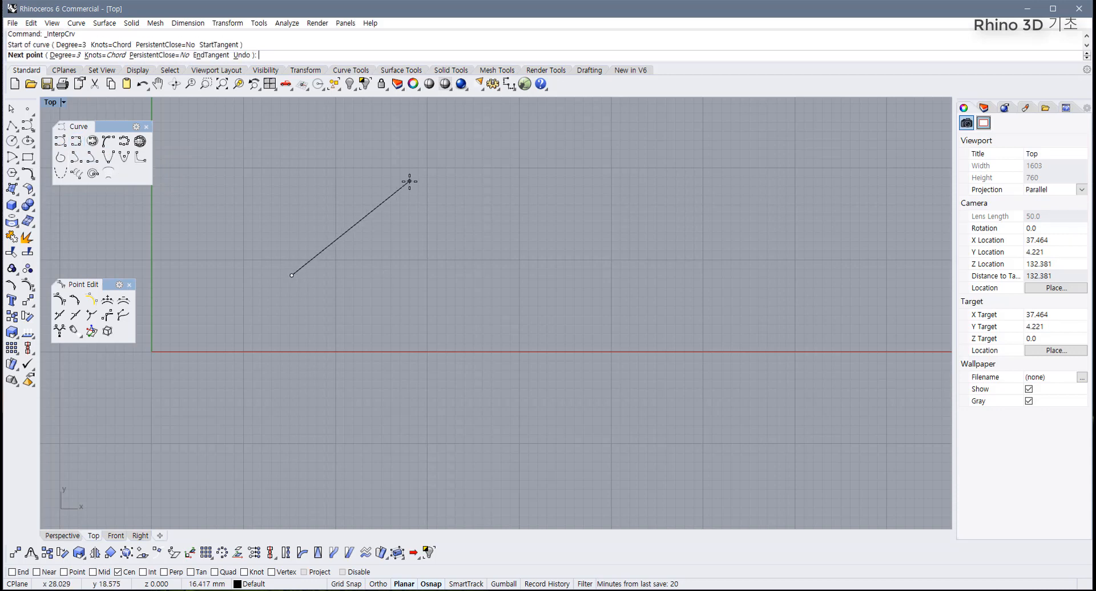
left_click(411, 184)
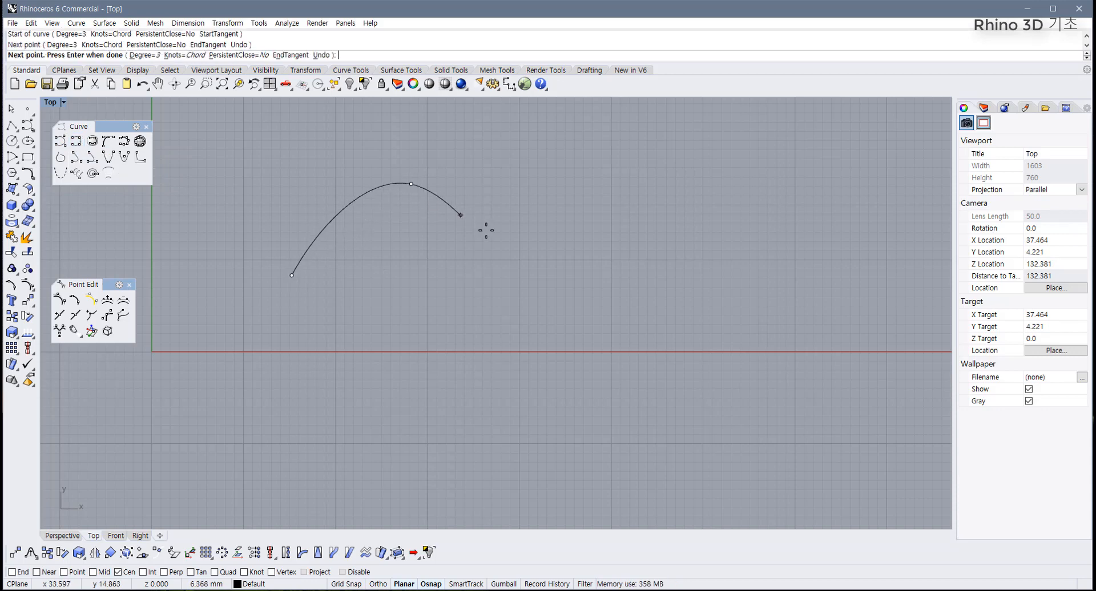
left_click(520, 284)
key("Return")
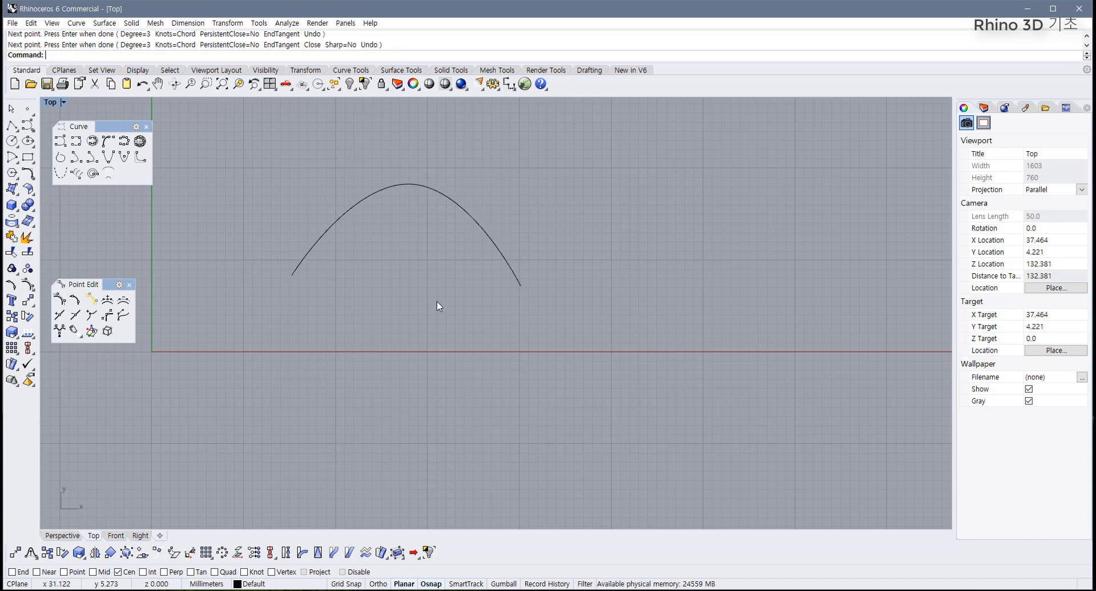
left_click_drag(628, 274, 454, 307)
key("Delete")
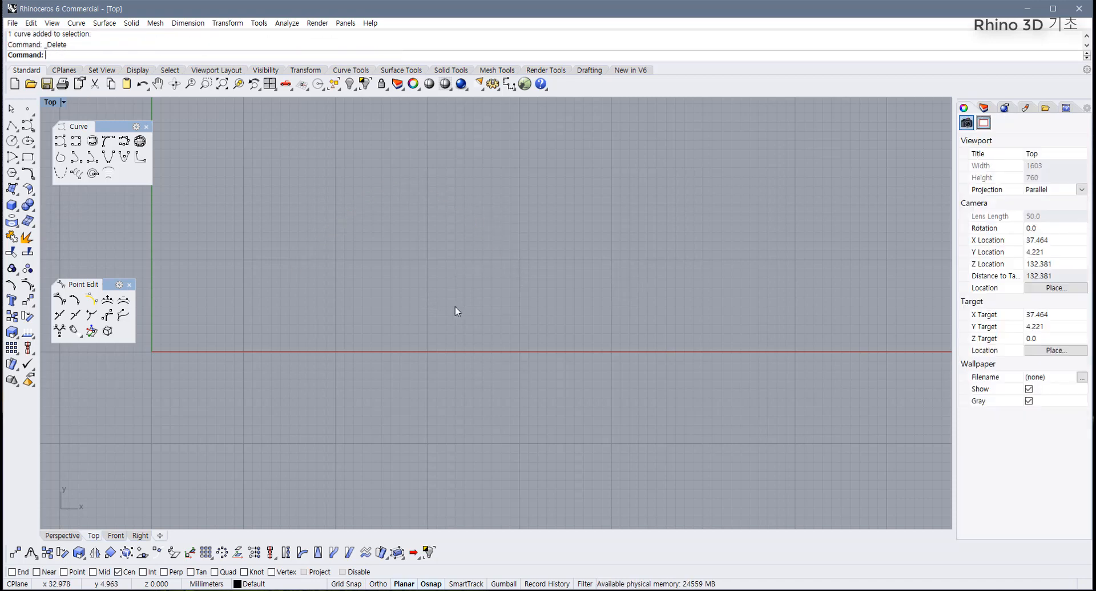
- Draw a closed, roughly circular curve interpolated through five points across the x-axis, ending back on its start point
right_click(343, 292)
left_click(345, 285)
left_click(474, 209)
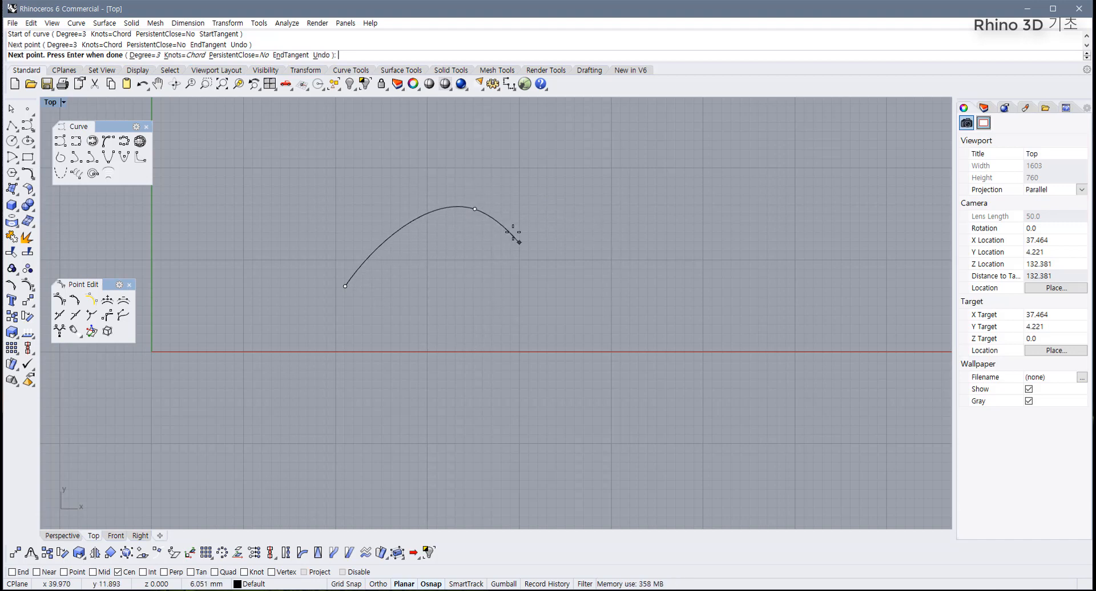
left_click(576, 295)
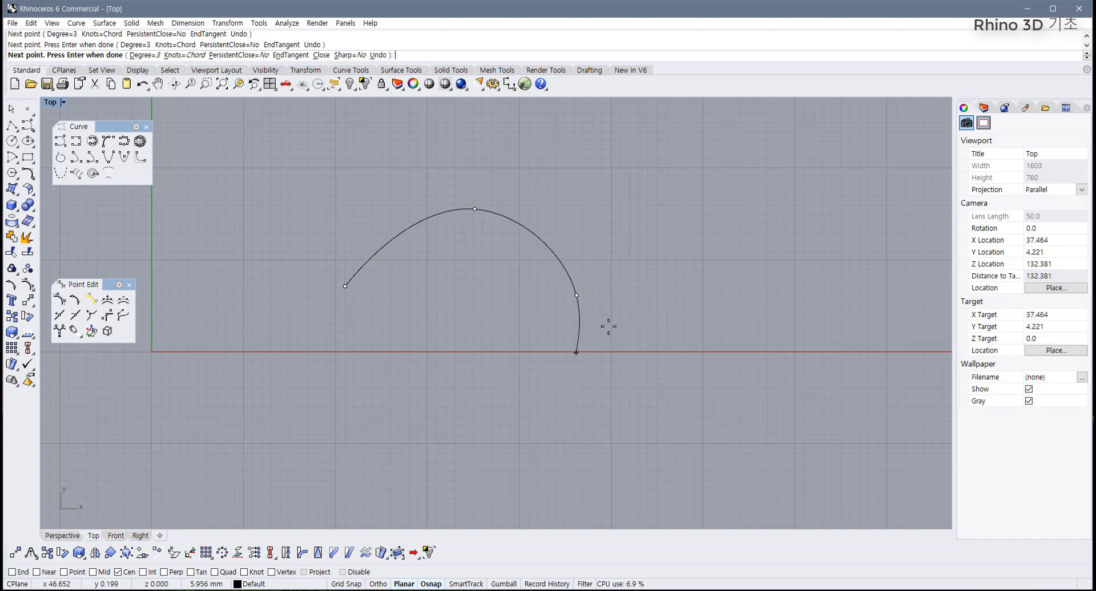
left_click(540, 400)
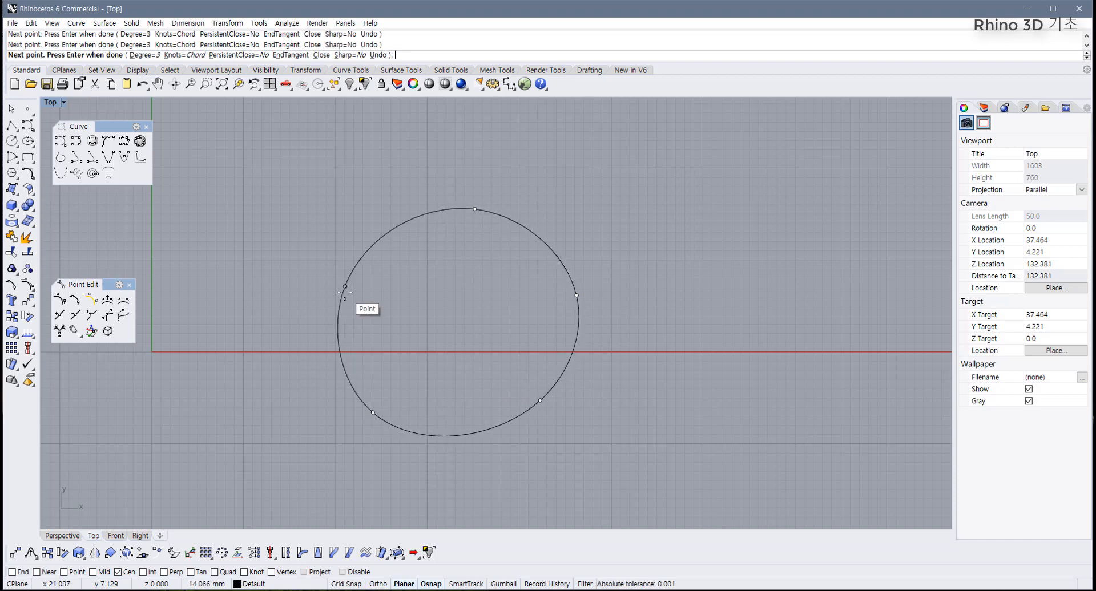
left_click(346, 286)
right_click_drag(270, 300, 279, 300)
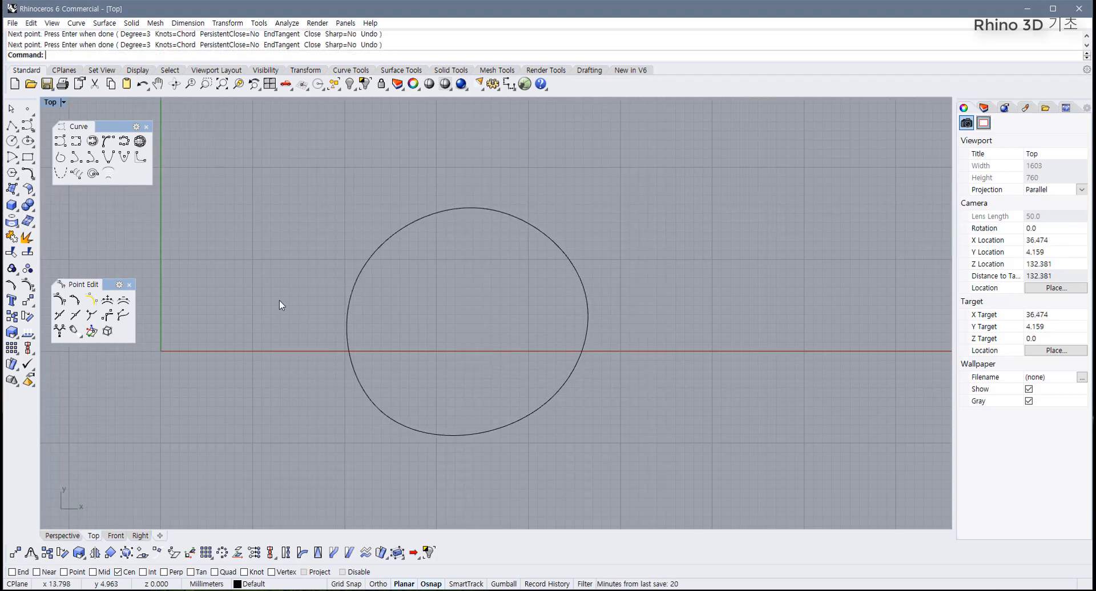
- Start an interpolated curve beside the y-axis and zigzag its points in a wavy row above the x-axis toward the closed curve
left_click(77, 146)
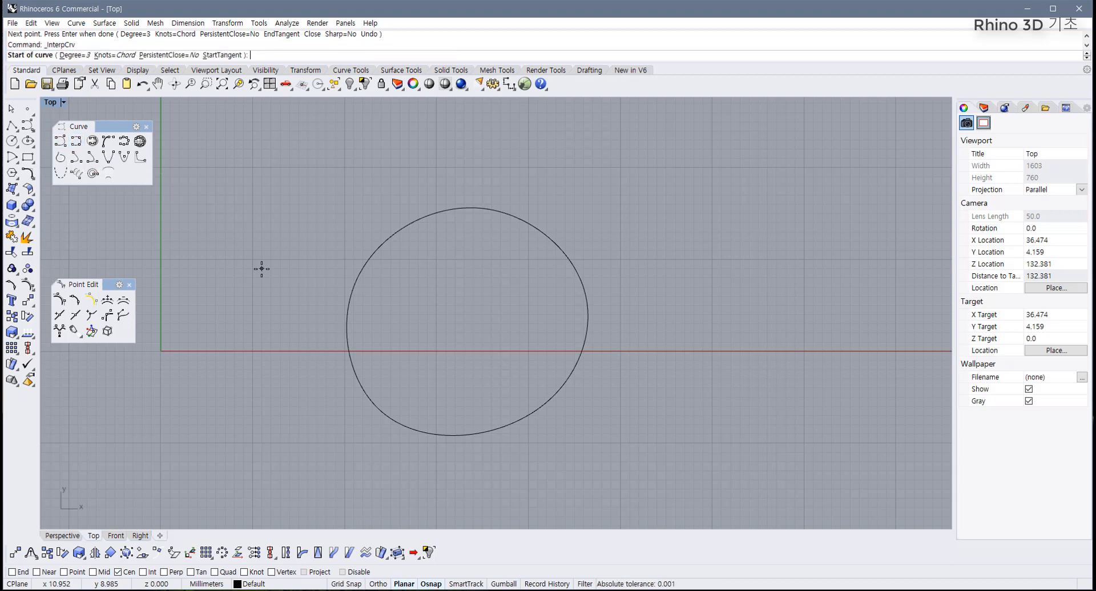
scroll(318, 291, "up", 2)
right_click_drag(319, 291, 372, 303)
left_click(233, 297)
left_click(254, 284)
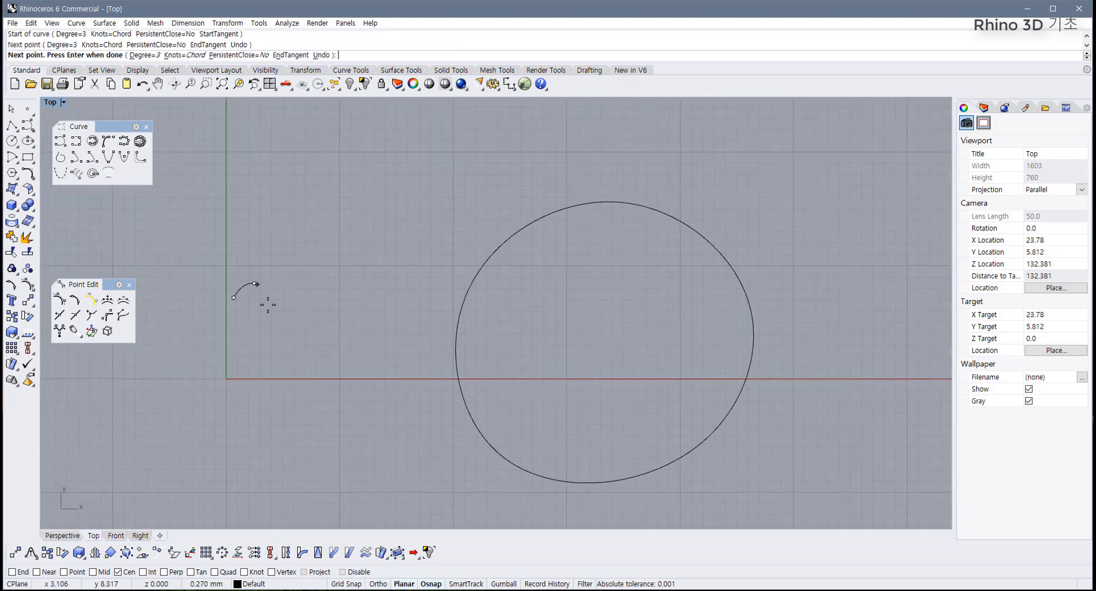
left_click(268, 307)
left_click(292, 286)
left_click(307, 307)
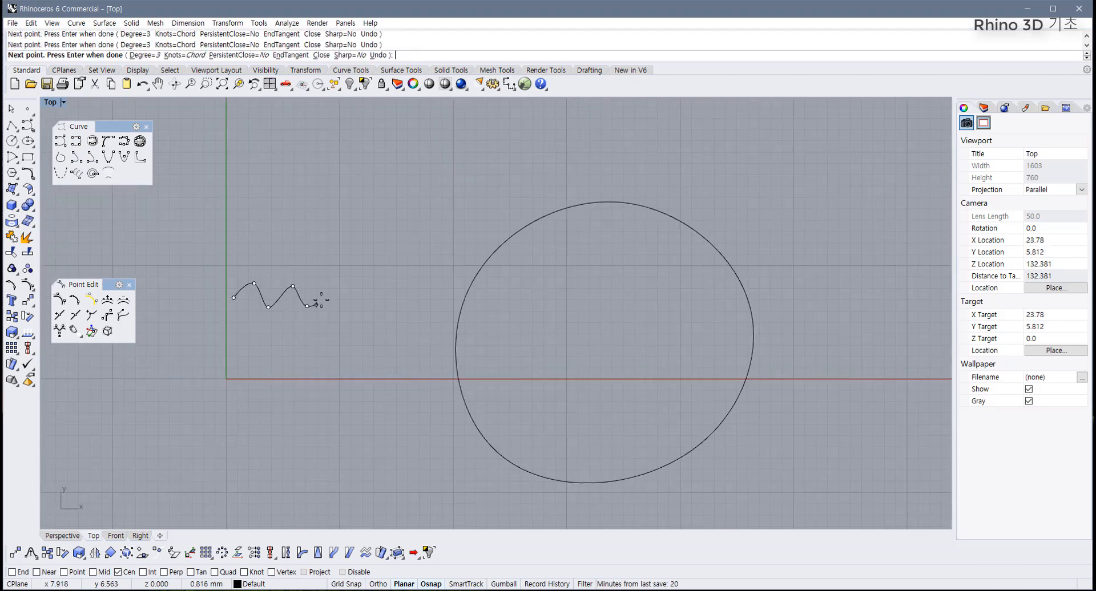
left_click(325, 290)
left_click(345, 310)
left_click(356, 292)
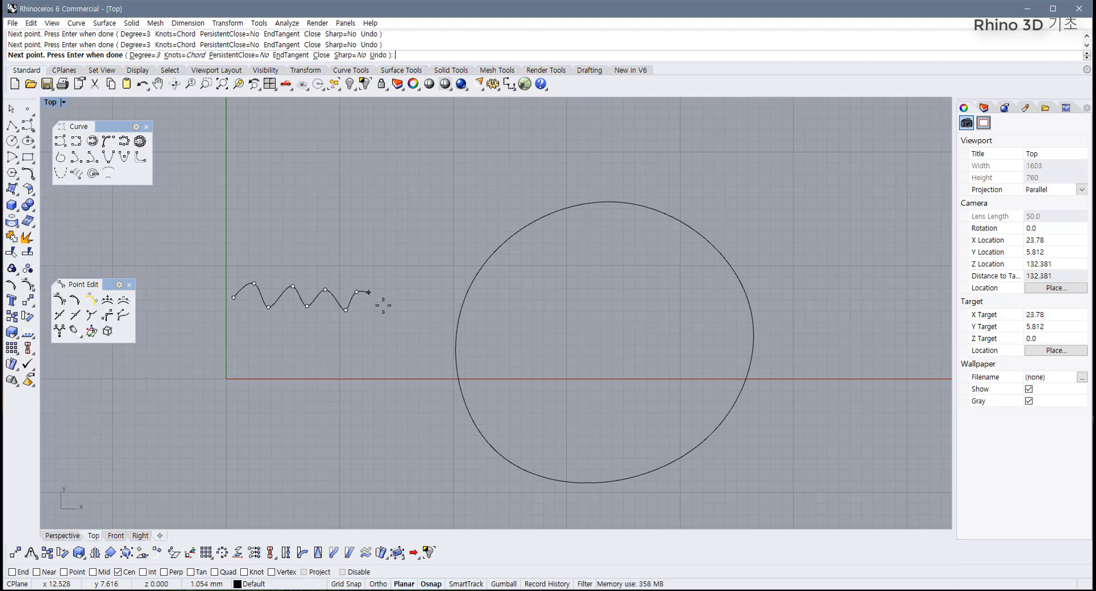
left_click(393, 294)
left_click(411, 312)
left_click(428, 292)
left_click(445, 314)
- Turn the wavy curve back in a second row below the first toward the y-axis, finish it, and delete it
left_click(407, 346)
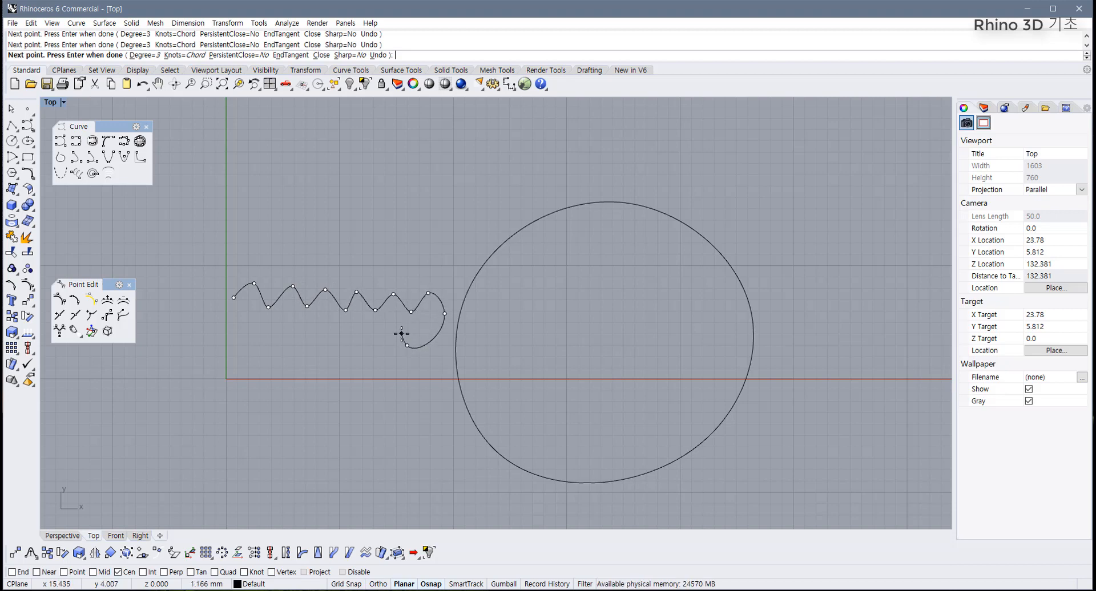
left_click(402, 333)
left_click(369, 327)
left_click(358, 345)
left_click(343, 330)
left_click(325, 347)
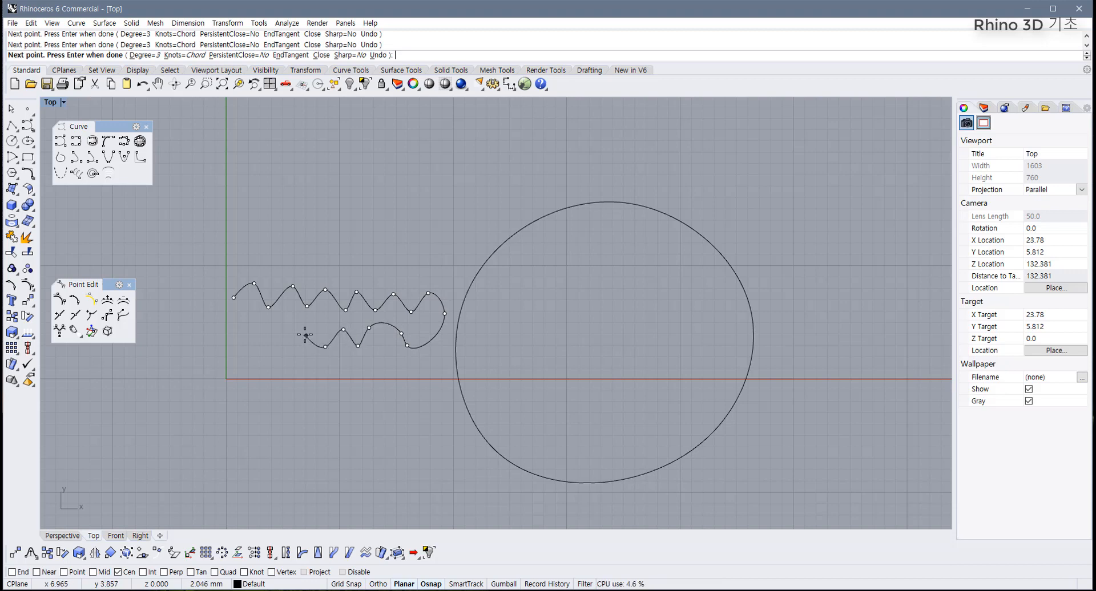
left_click(303, 326)
left_click(277, 340)
right_click(270, 328)
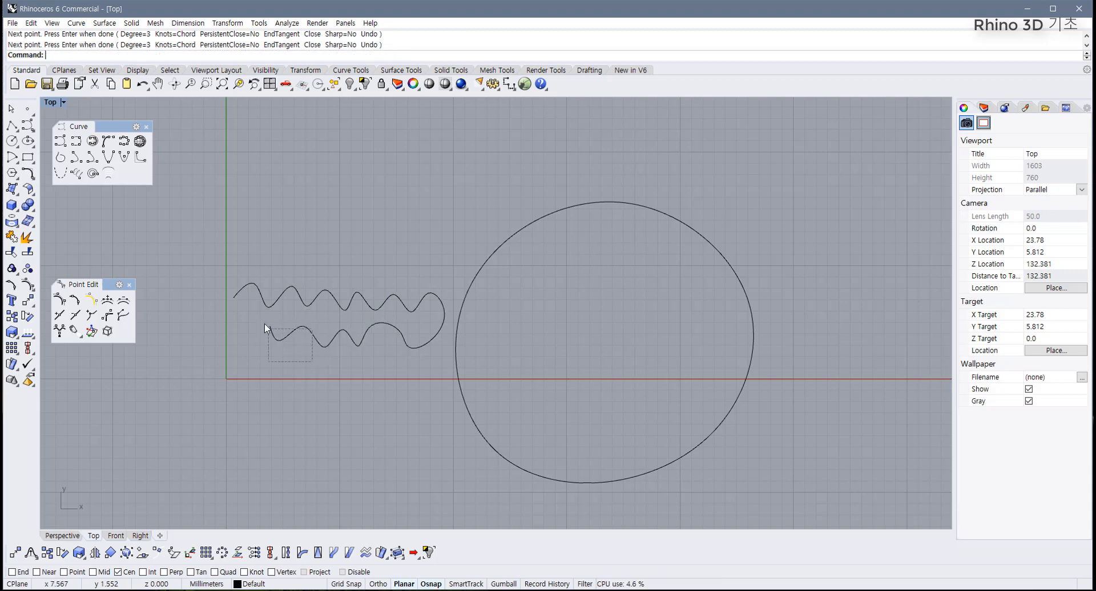
left_click_drag(265, 324, 265, 324)
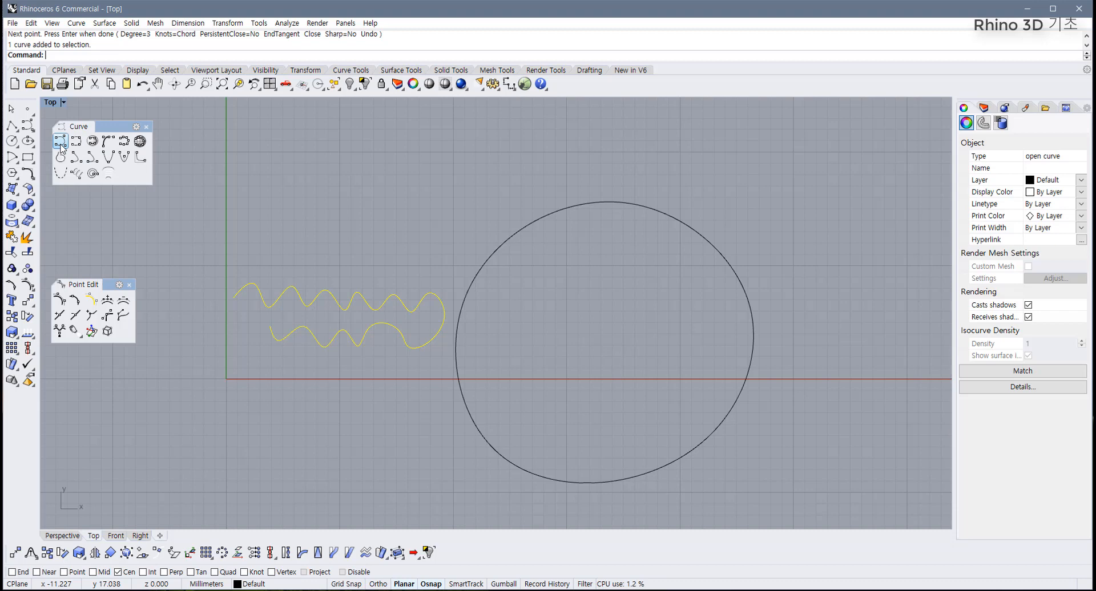
key("Delete")
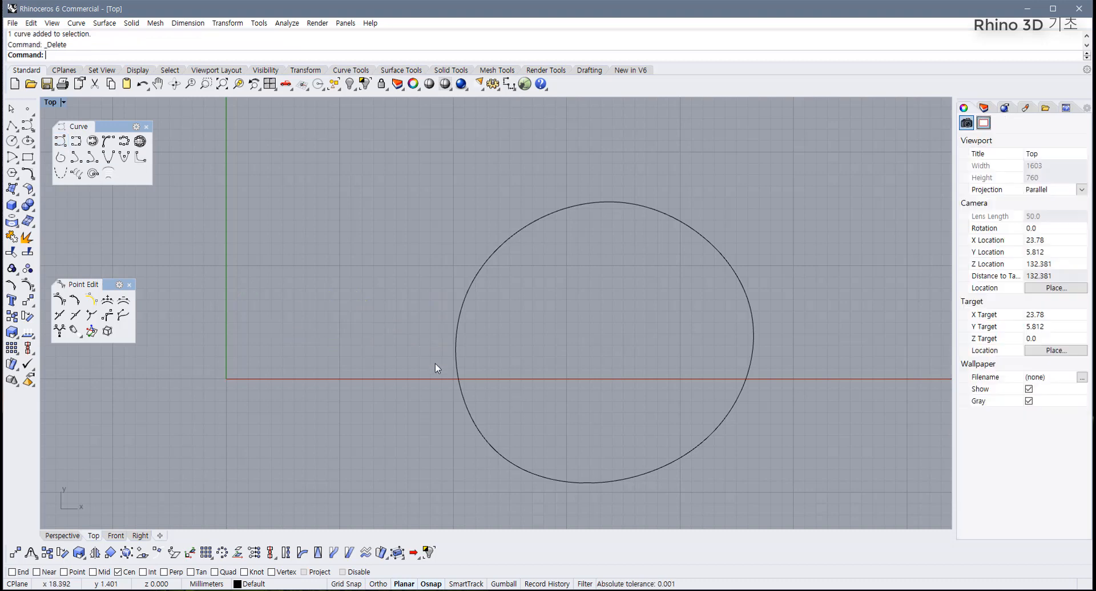
- Display the closed curve's control points to inspect its control polygon, and hide them again
left_click(459, 374)
right_click_drag(421, 382, 191, 335)
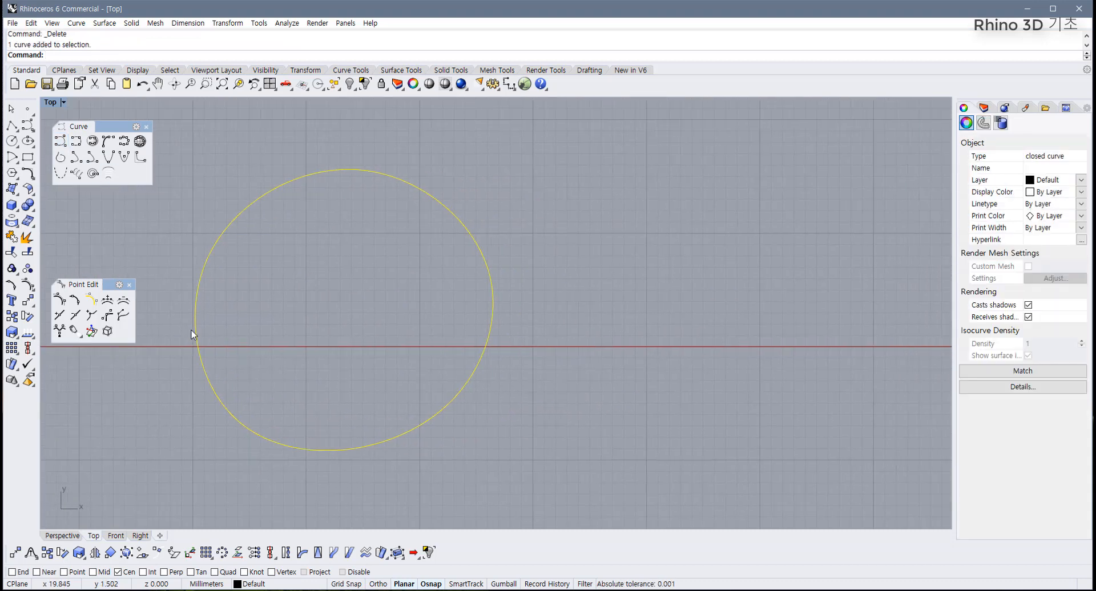
right_click_drag(409, 267, 473, 273)
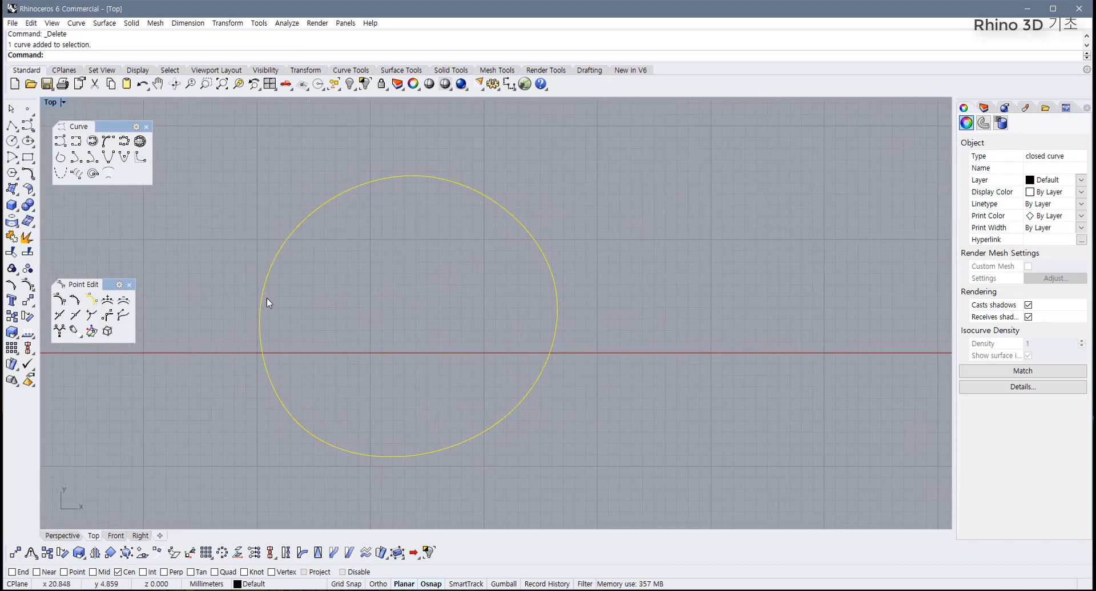
key("F10")
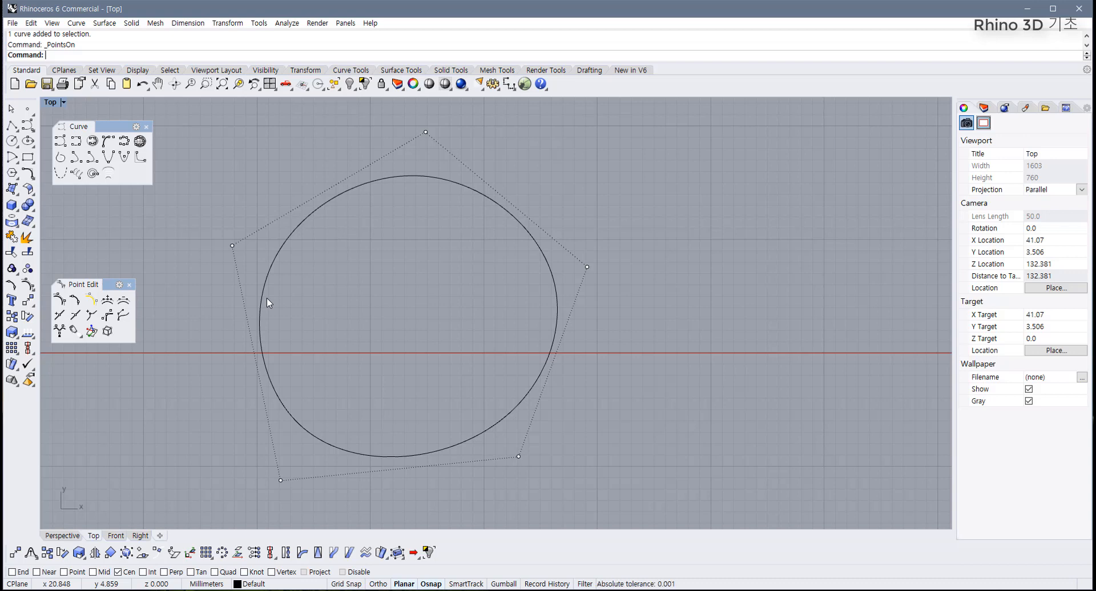
key("F11")
- Show the closed curve's edit points, move the upper-left point slightly inward and the top point upward, and turn the points off
left_click(258, 302)
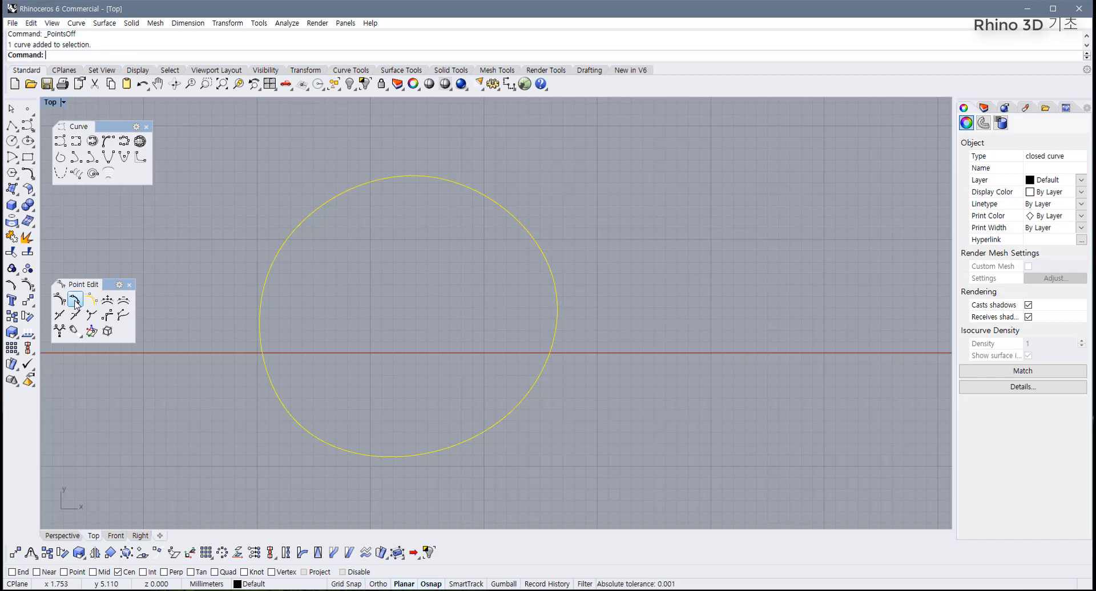
left_click(129, 284)
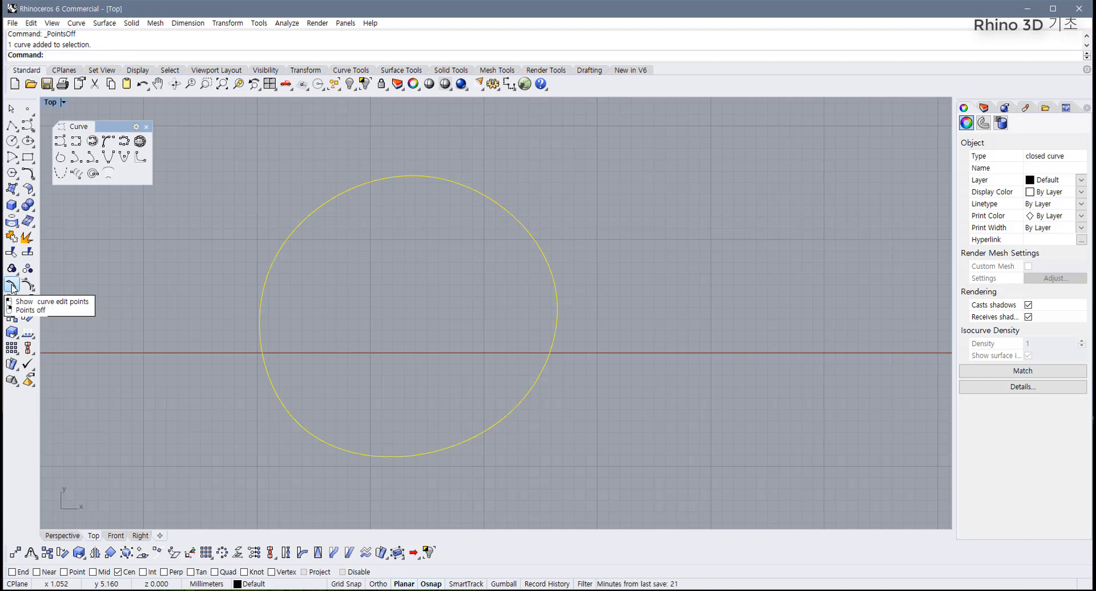
left_click(12, 285)
left_click(272, 263)
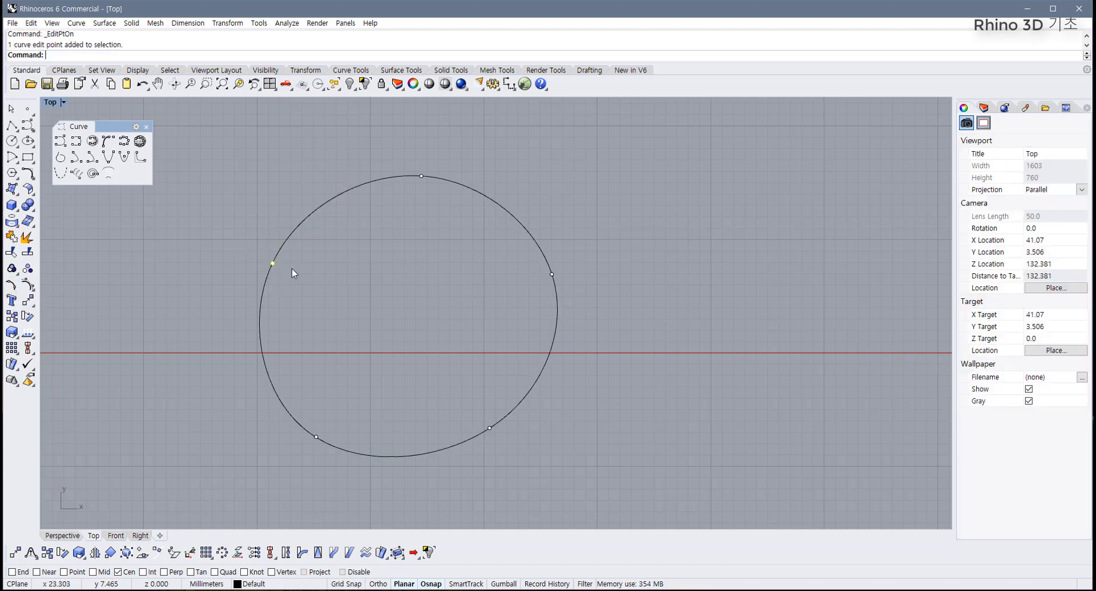
mouse_move(273, 263)
left_mouse_down()
mouse_move(233, 233)
mouse_move(284, 273)
left_mouse_up()
mouse_move(421, 175)
left_mouse_down()
mouse_move(333, 152)
mouse_move(420, 203)
mouse_move(426, 237)
mouse_move(415, 158)
left_mouse_up()
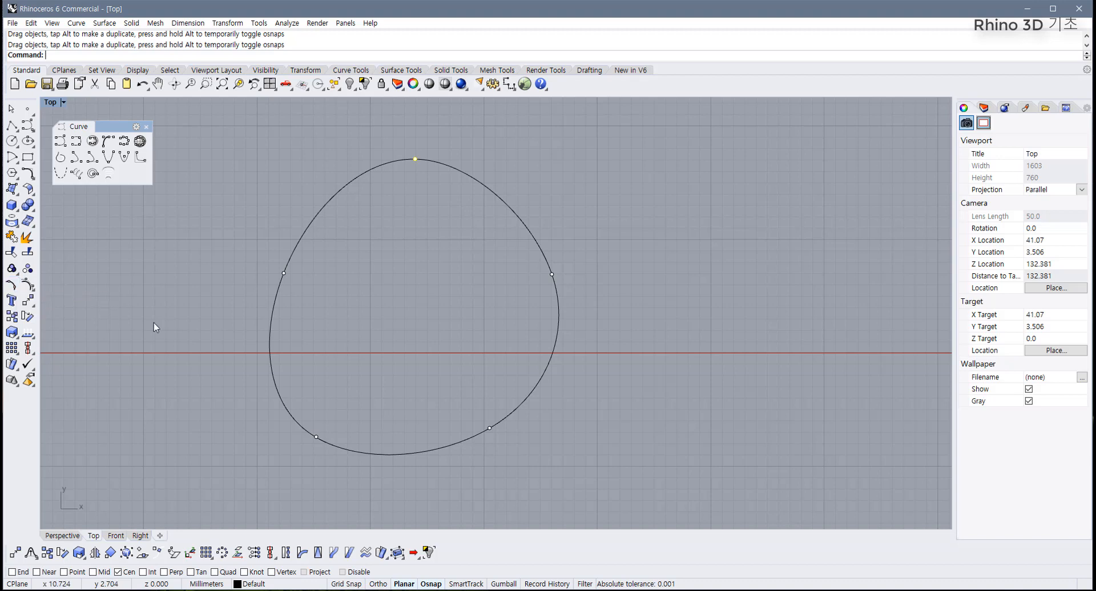
right_click_drag(154, 322, 148, 325)
key("Escape")
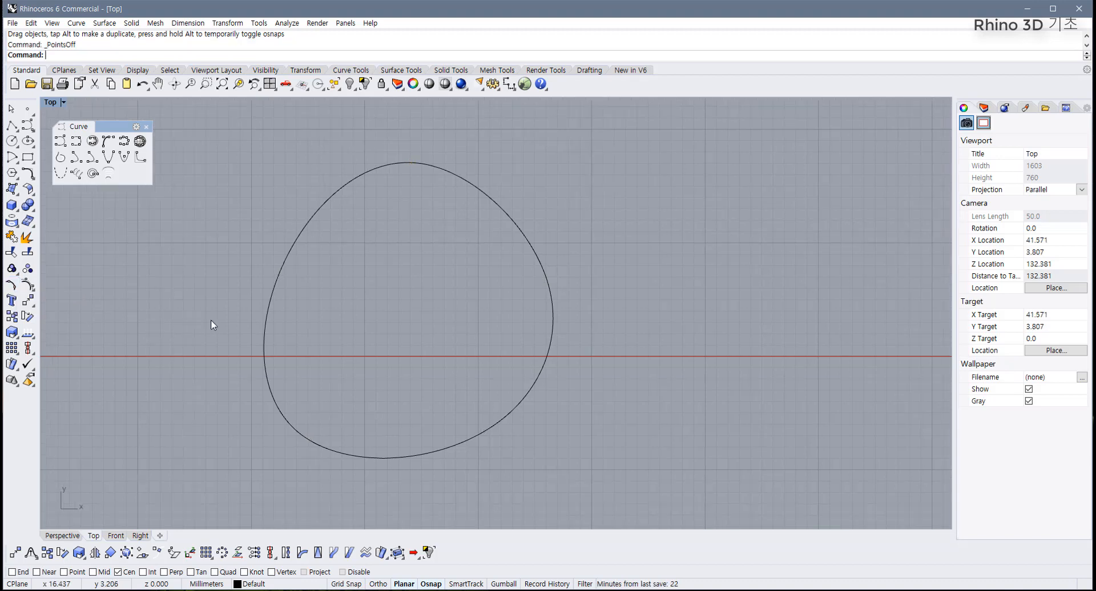
- Delete the reshaped closed curve
left_click(270, 308)
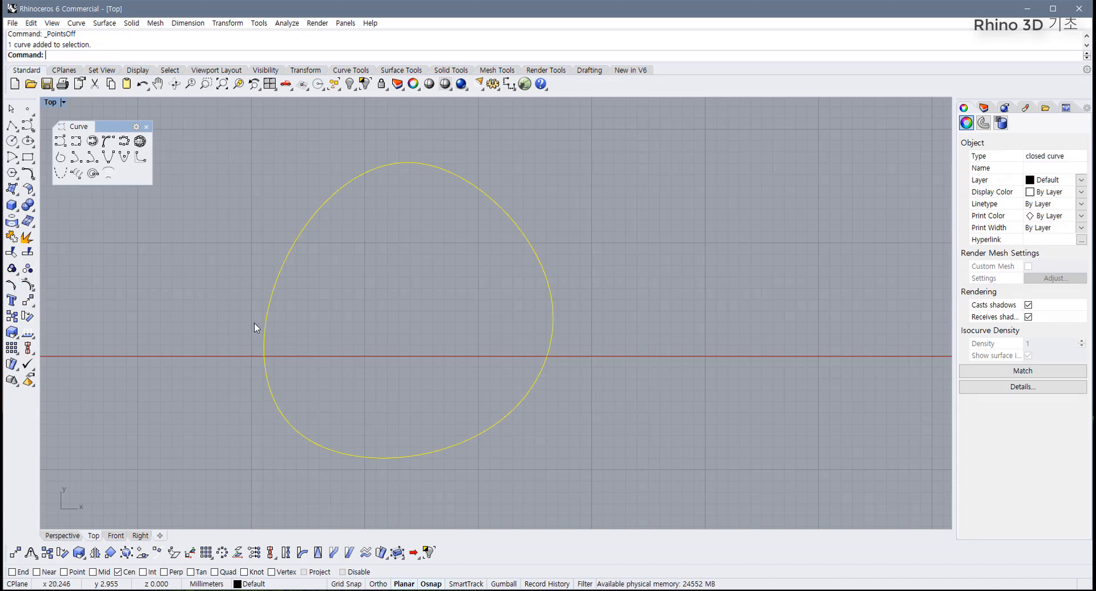
right_click_drag(254, 323, 215, 313)
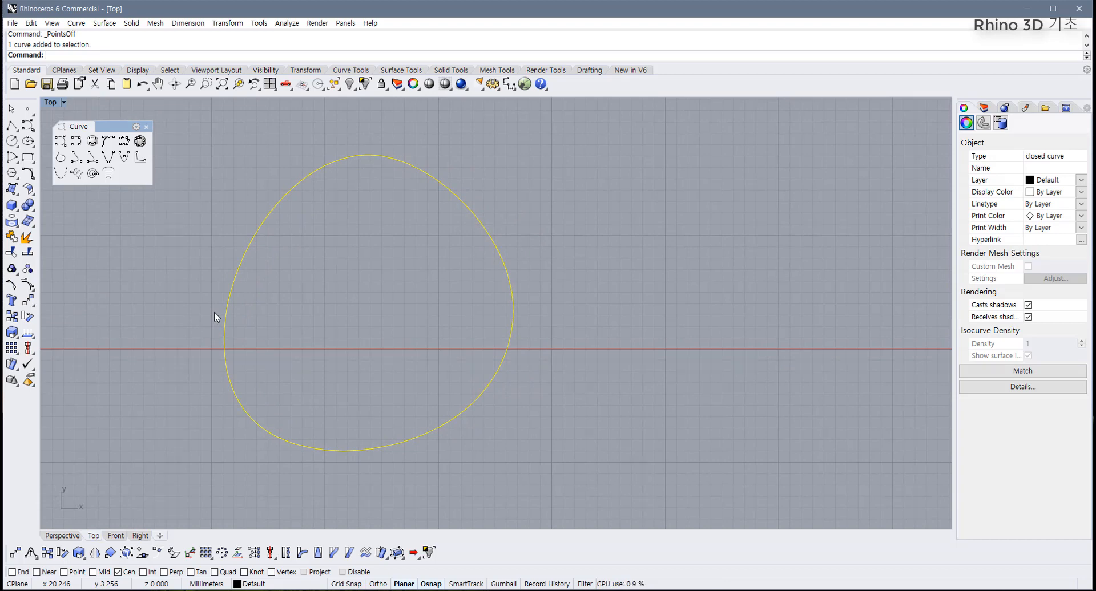
key("Delete")
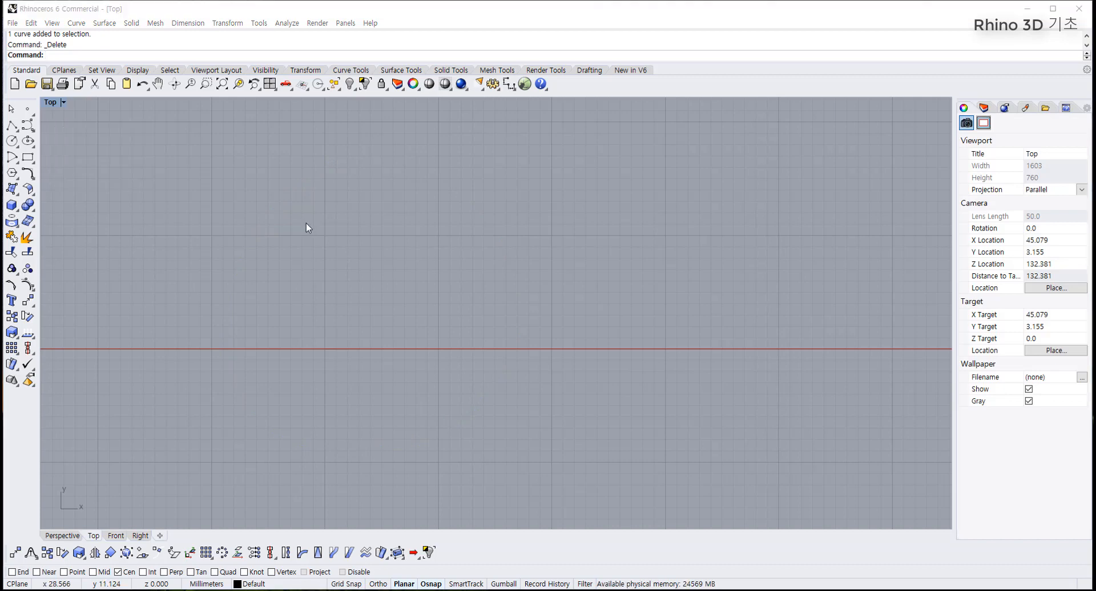
- Turn on Grid Snap for drawing in the Top view
right_click_drag(254, 247, 265, 251)
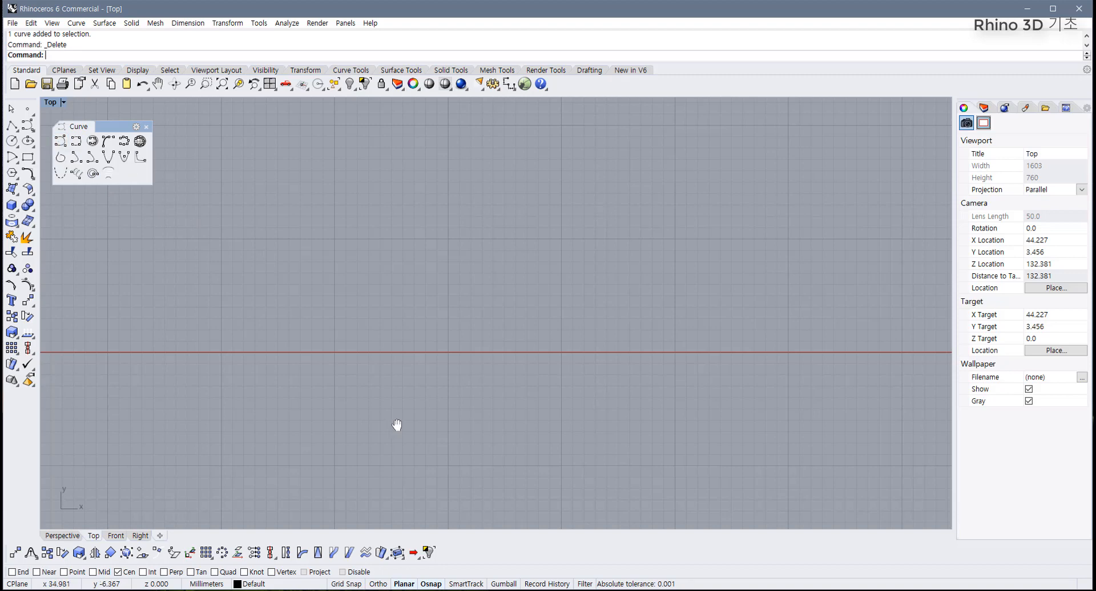
right_click_drag(396, 428, 372, 396)
scroll(372, 397, "down", 2)
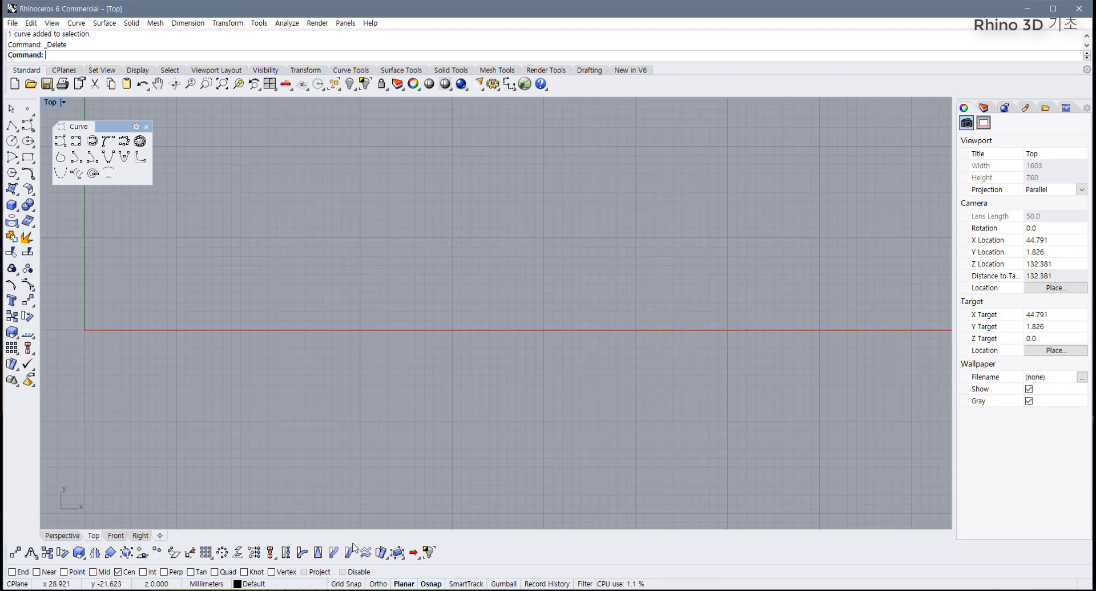
left_click(354, 585)
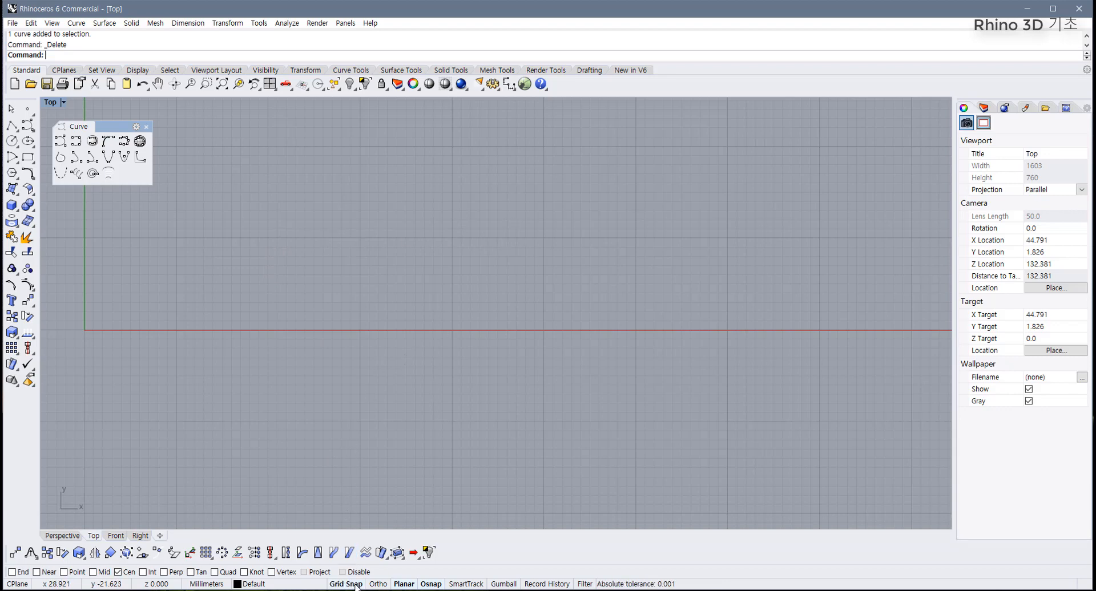
right_click_drag(271, 412, 433, 485)
scroll(333, 311, "up", 6)
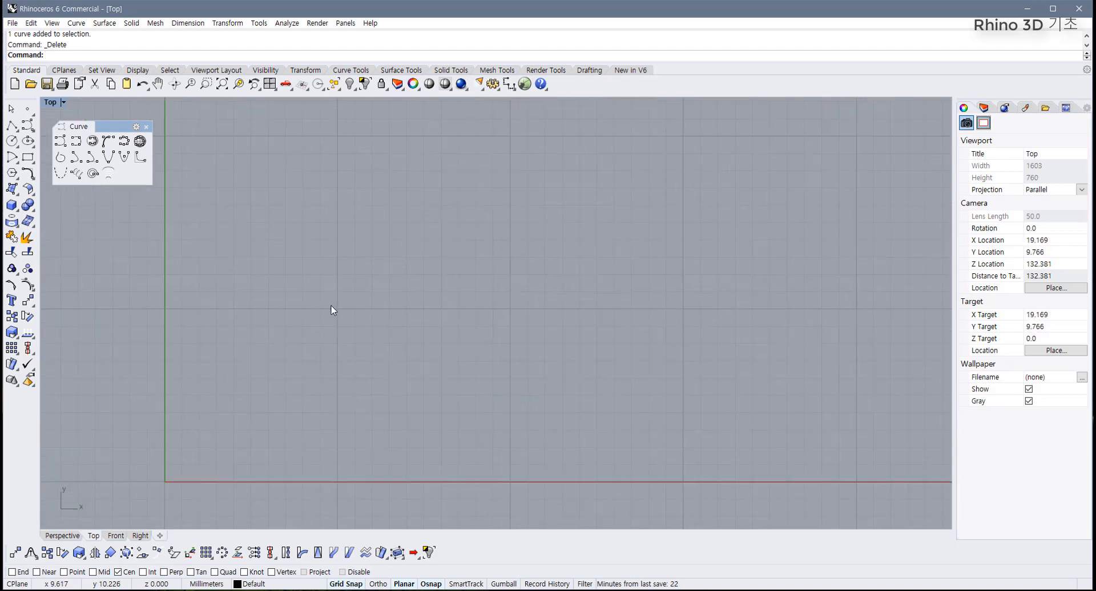
right_click_drag(332, 308, 255, 376)
scroll(254, 371, "up", 2)
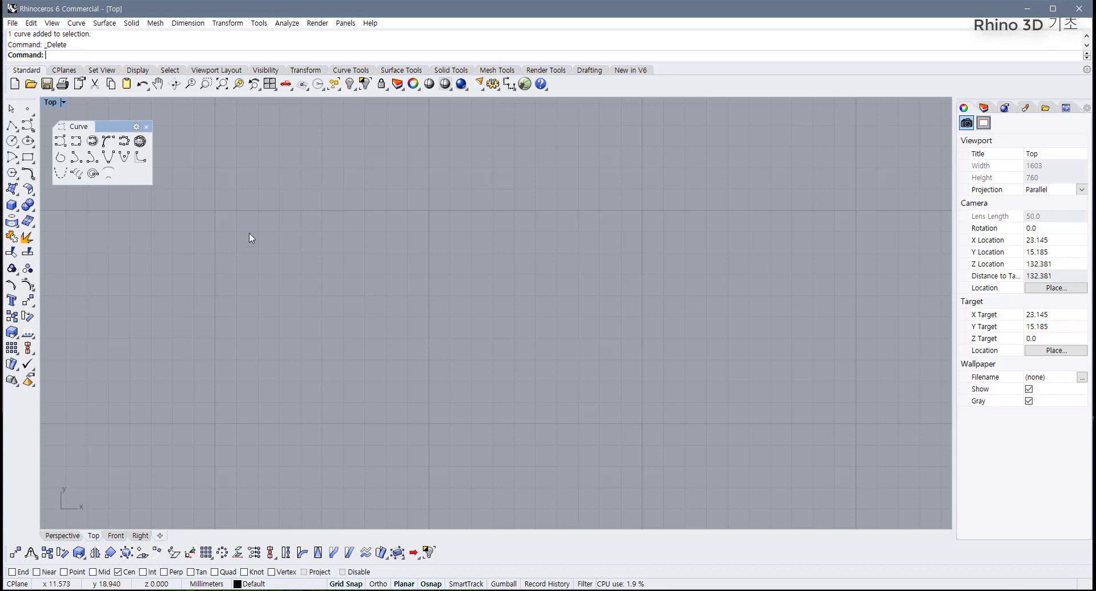
- Draw a closed degree-3 control point curve around a 10 mm square from (10,19), with points at each corner and 1 mm either side
left_click(60, 141)
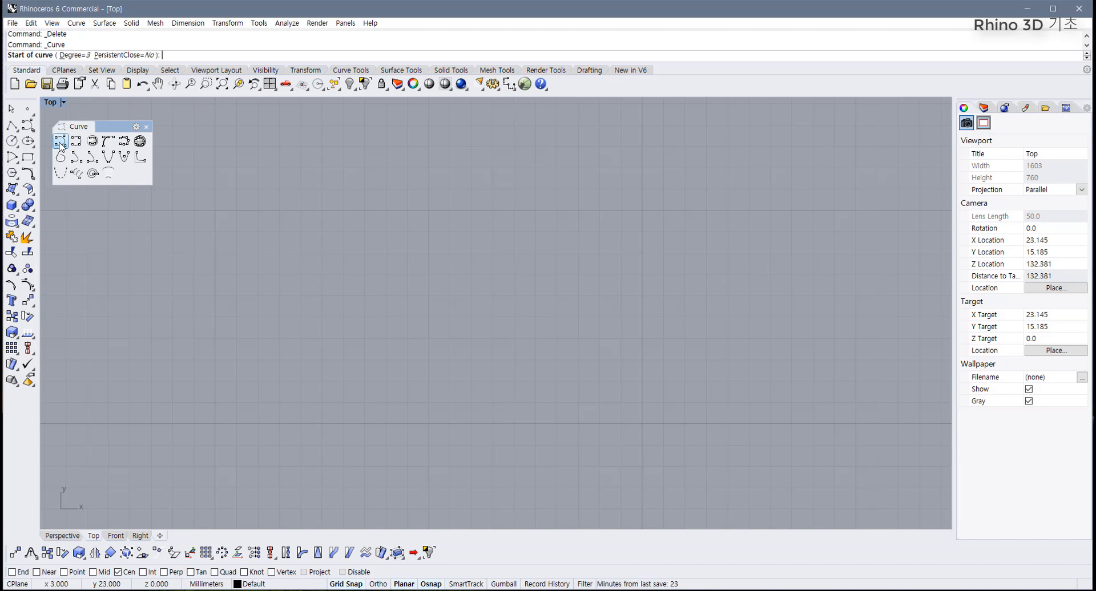
left_click(218, 231)
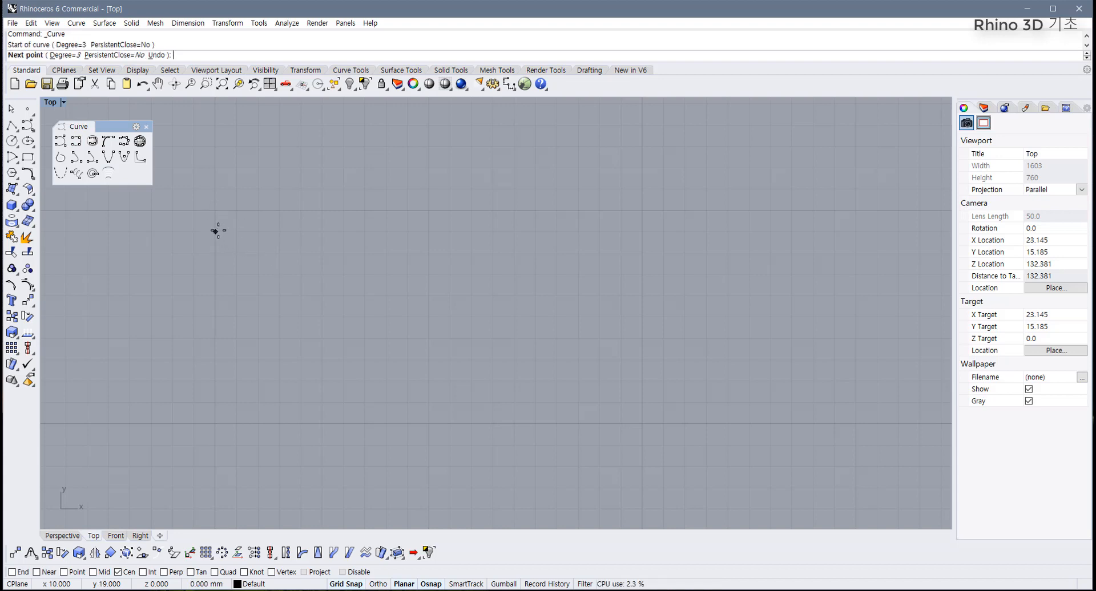
left_click(215, 210)
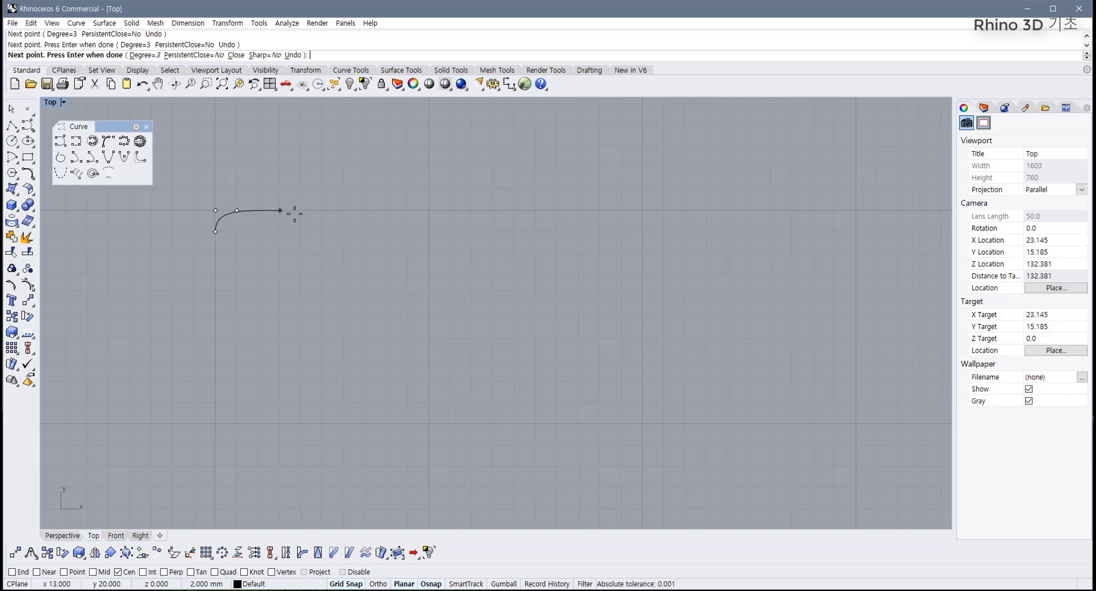
left_click(407, 210)
left_click(427, 210)
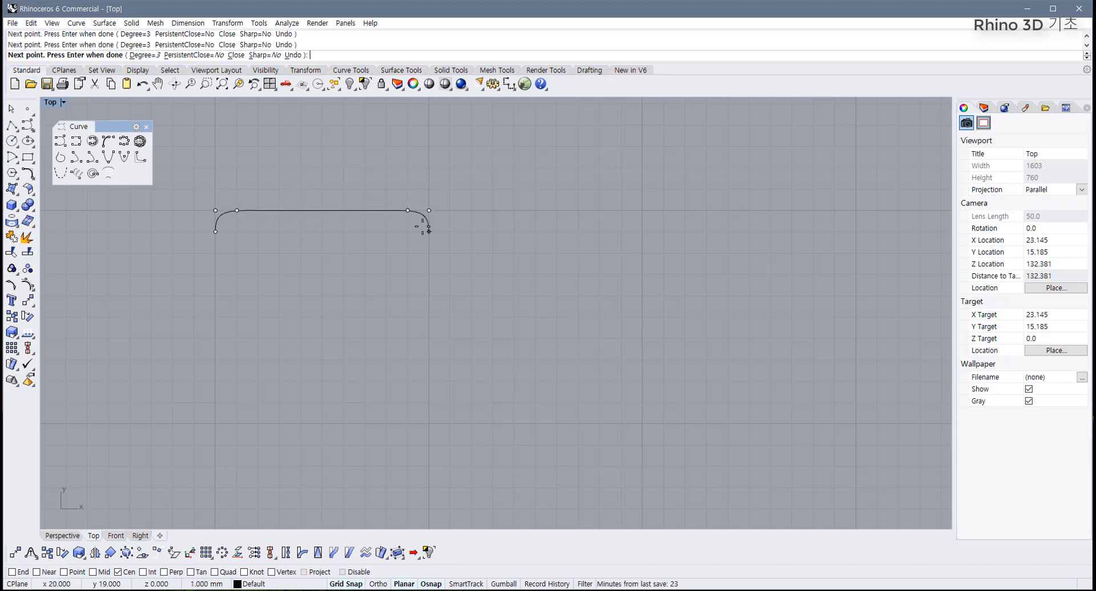
left_click(428, 231)
left_click(429, 402)
left_click(429, 424)
left_click(407, 423)
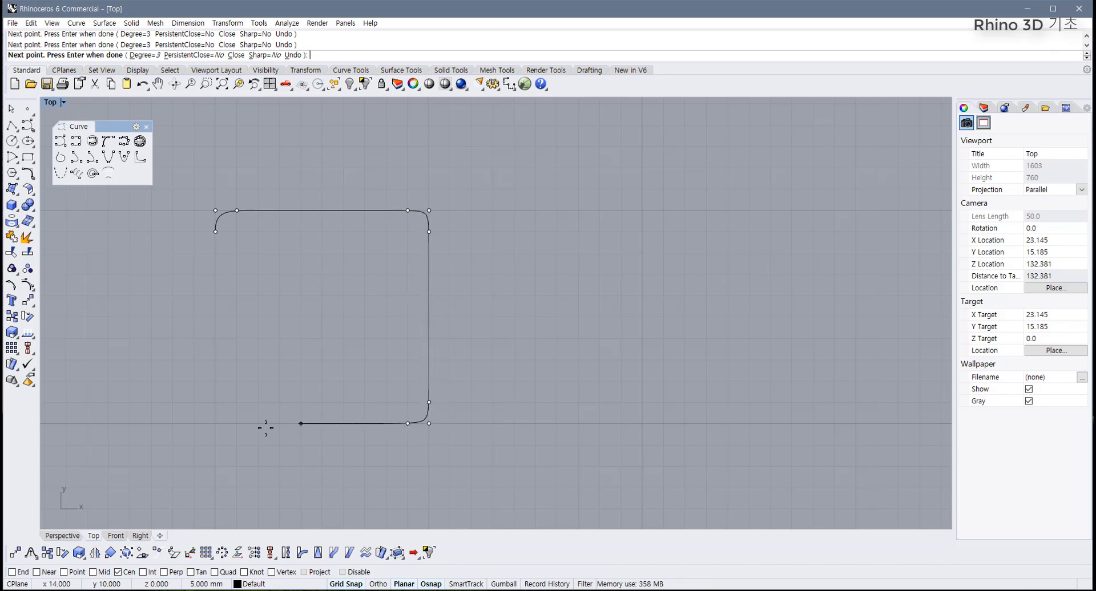
left_click(237, 424)
left_click(215, 423)
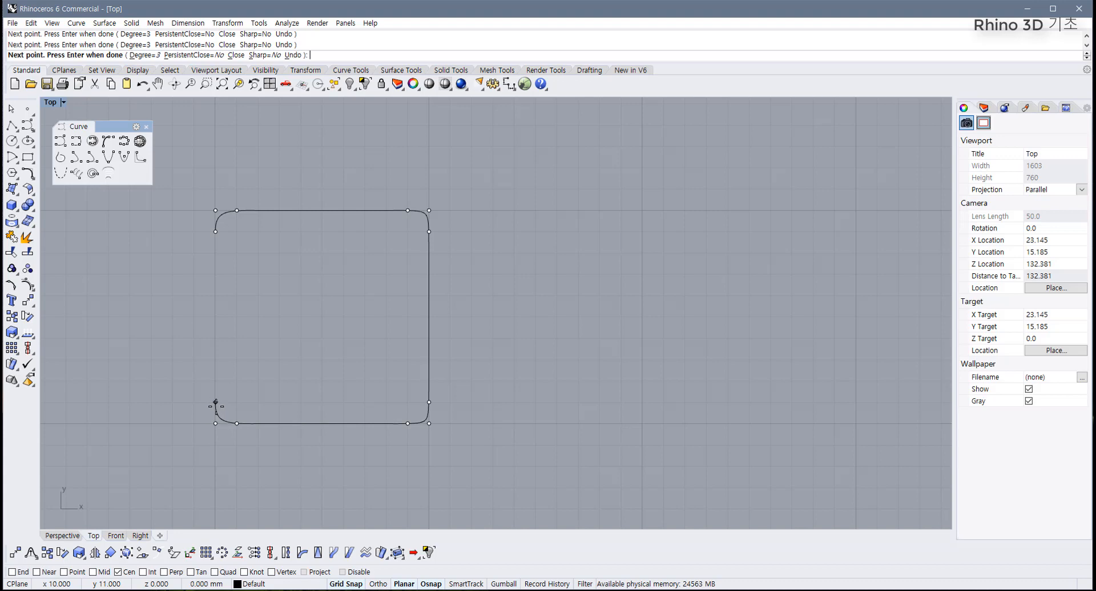
left_click(216, 232)
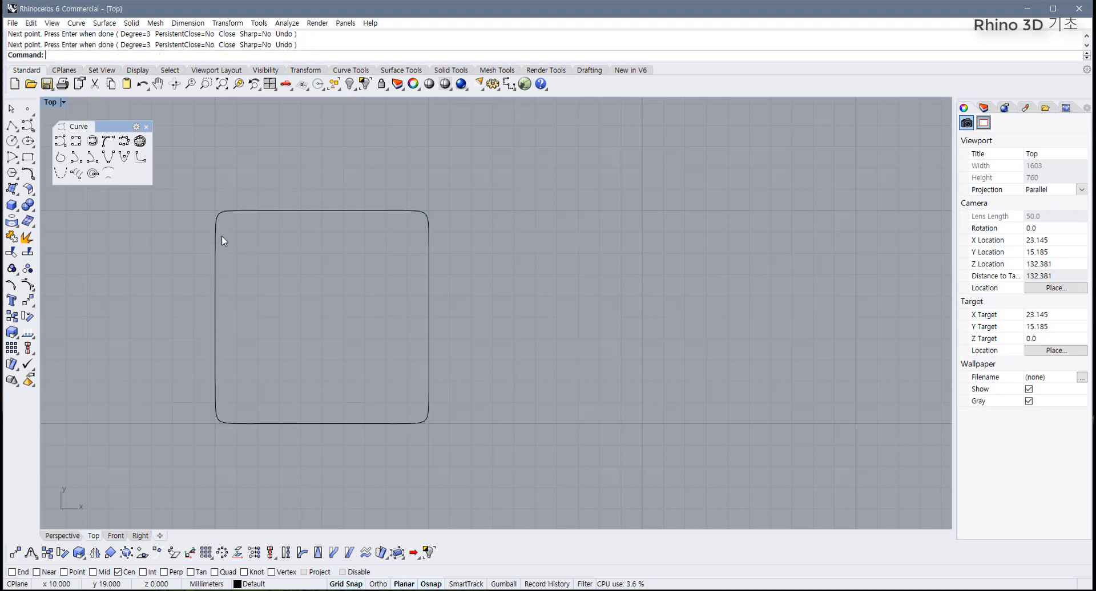
- Move the rounded square curve about 14 mm in the negative X direction, across the Y axis
left_click(222, 238)
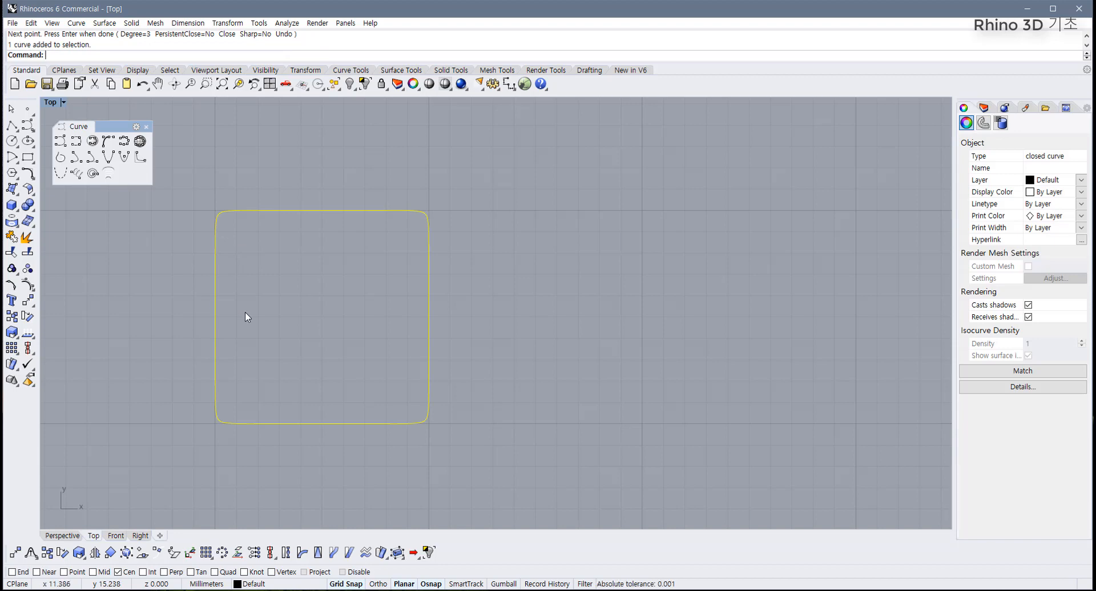
scroll(286, 346, "down", 4)
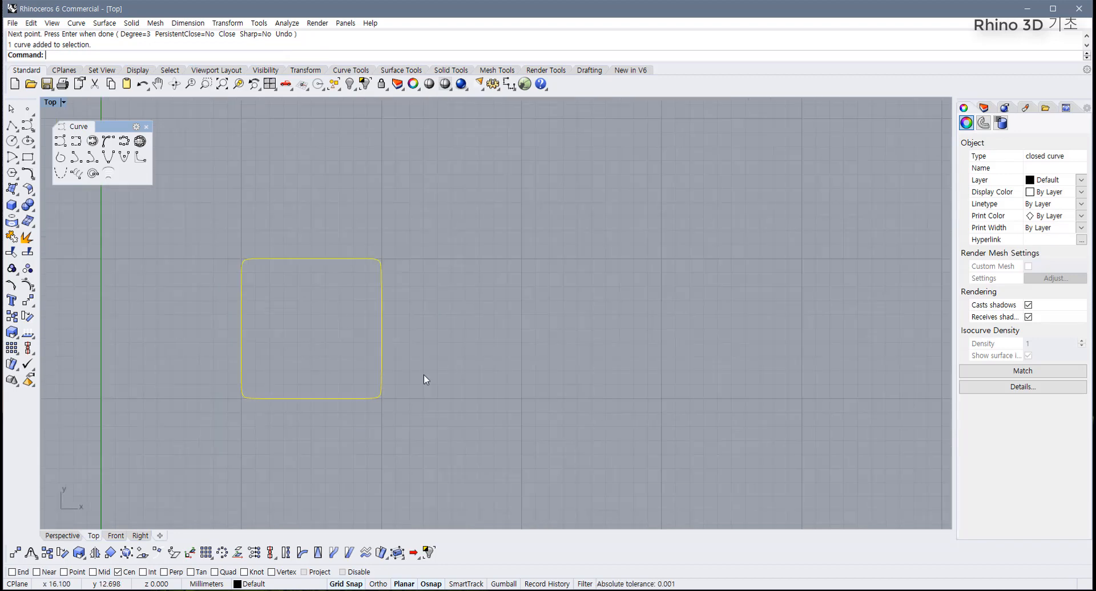
right_click_drag(517, 408, 602, 415)
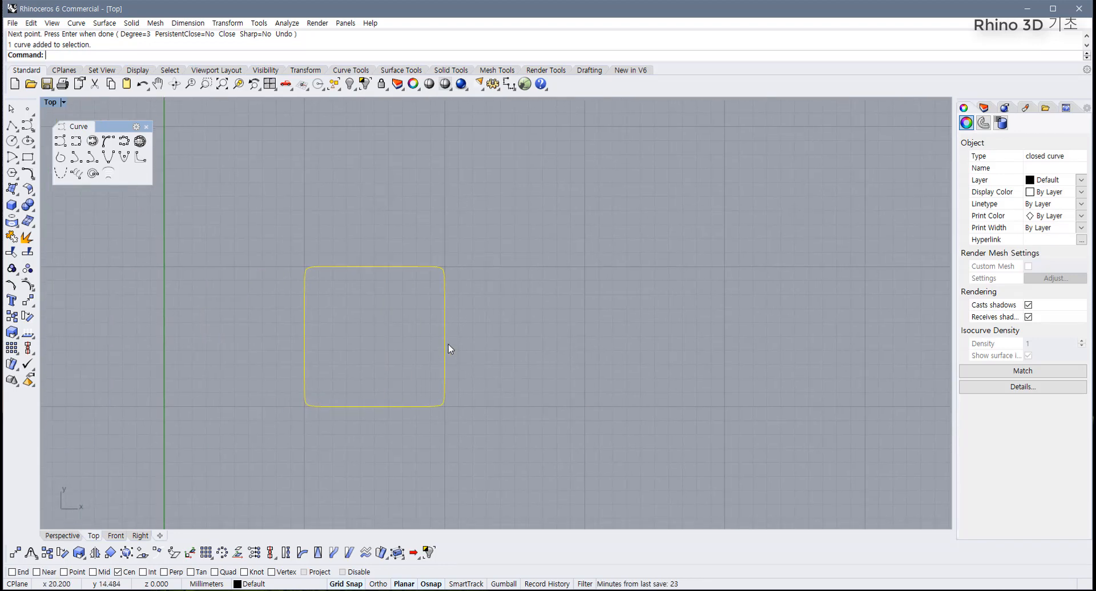
left_click_drag(445, 350, 248, 350)
scroll(316, 301, "up", 2)
right_click_drag(333, 307, 374, 310)
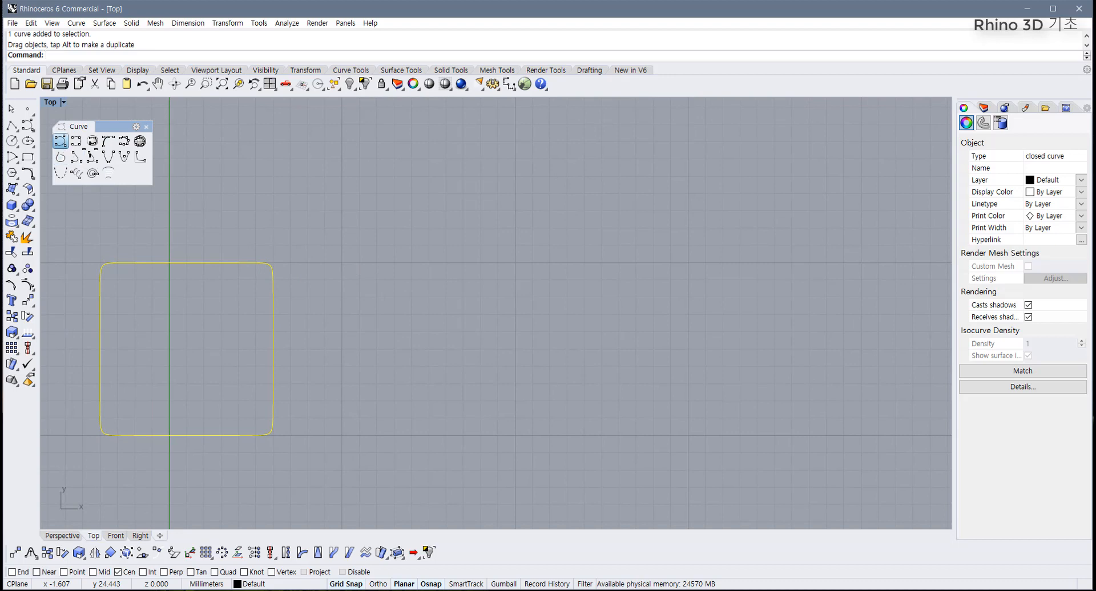
- Start a degree-3 control point curve at (10,19), placing points at (10,20), (11,20), (15,20), (19,20), (20,20) and (20,19)
left_click(60, 140)
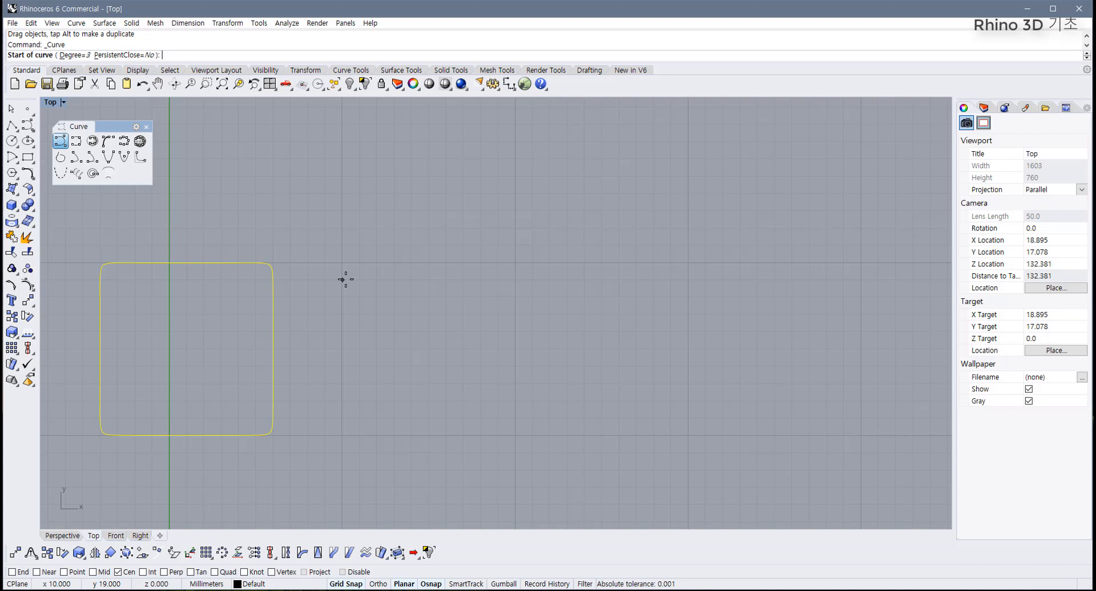
right_click_drag(345, 279, 340, 278)
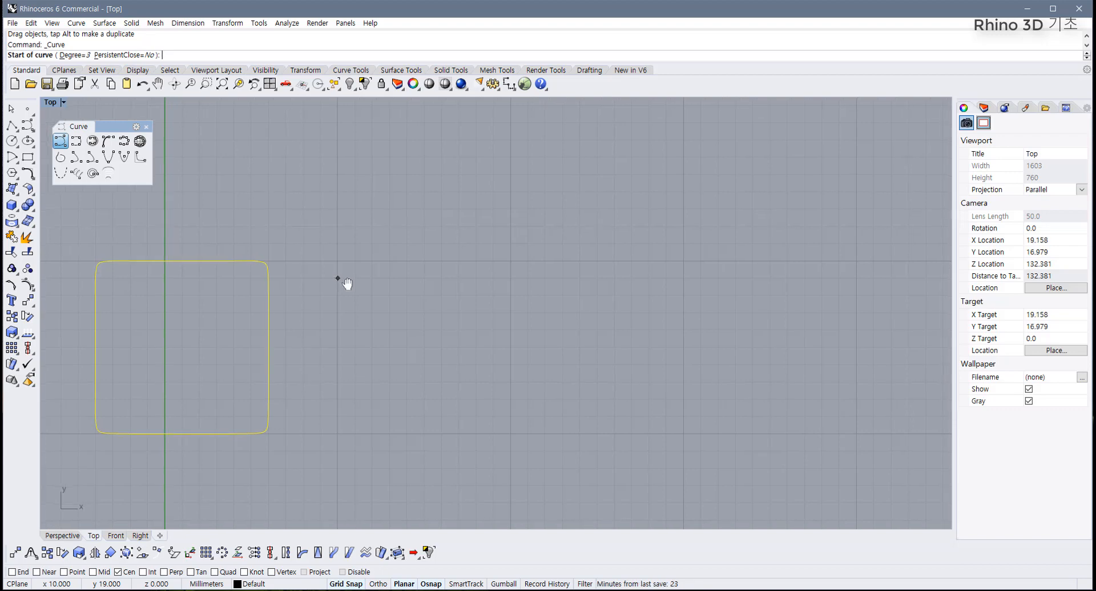
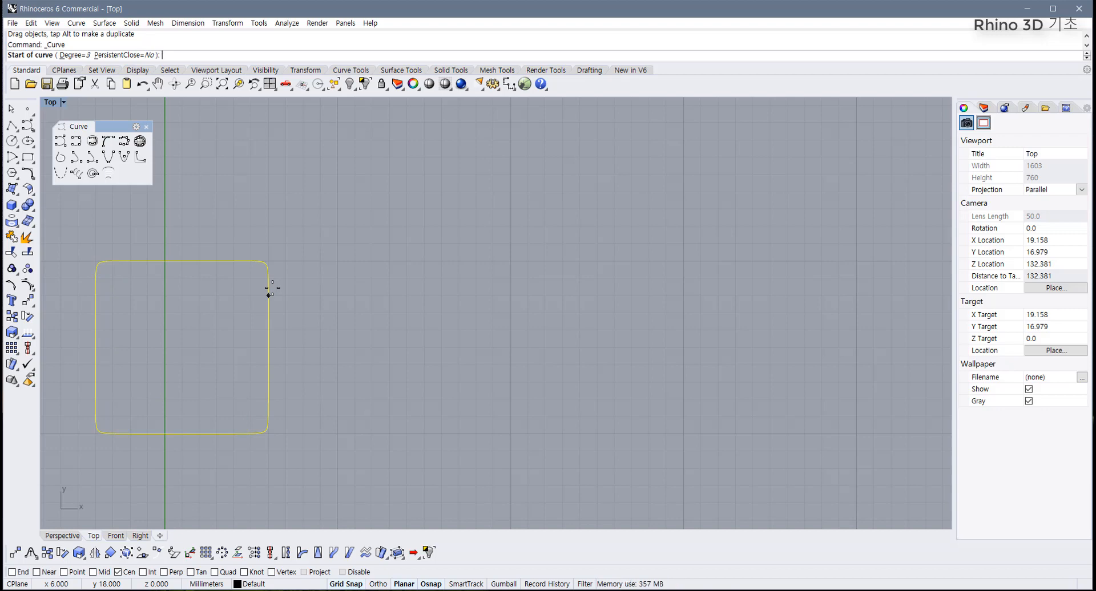
left_click(338, 278)
left_click(338, 261)
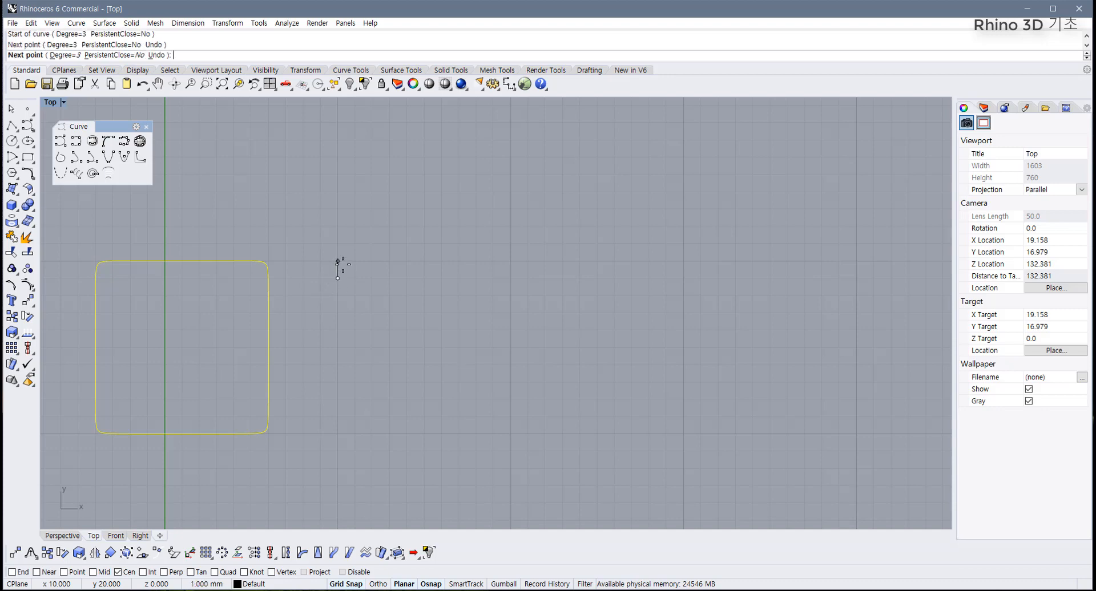
left_click(355, 261)
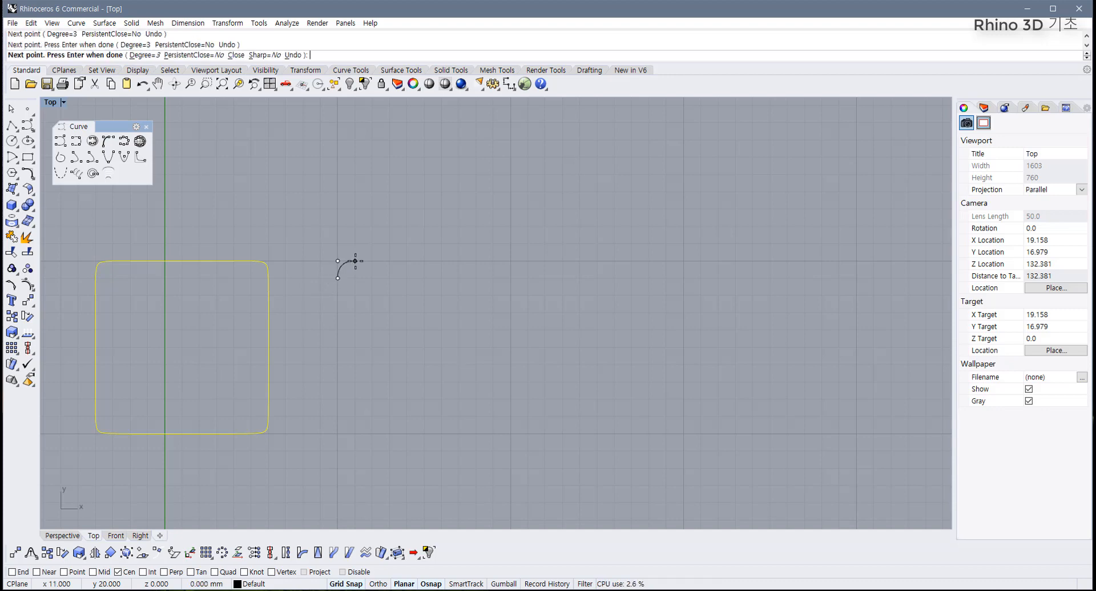
left_click(423, 261)
left_click(493, 261)
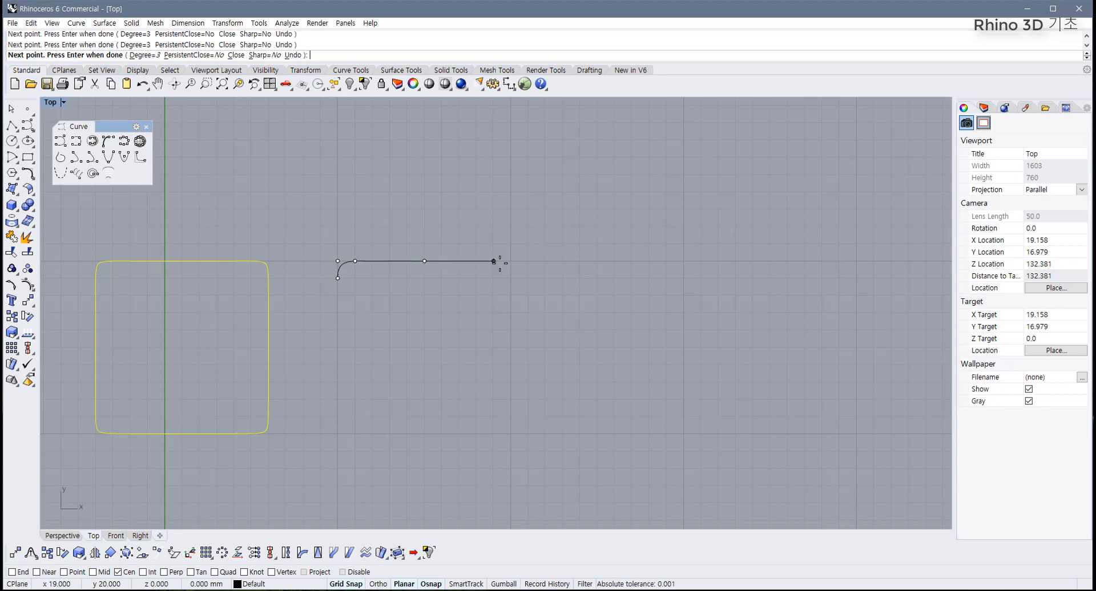
left_click(511, 261)
left_click(511, 301)
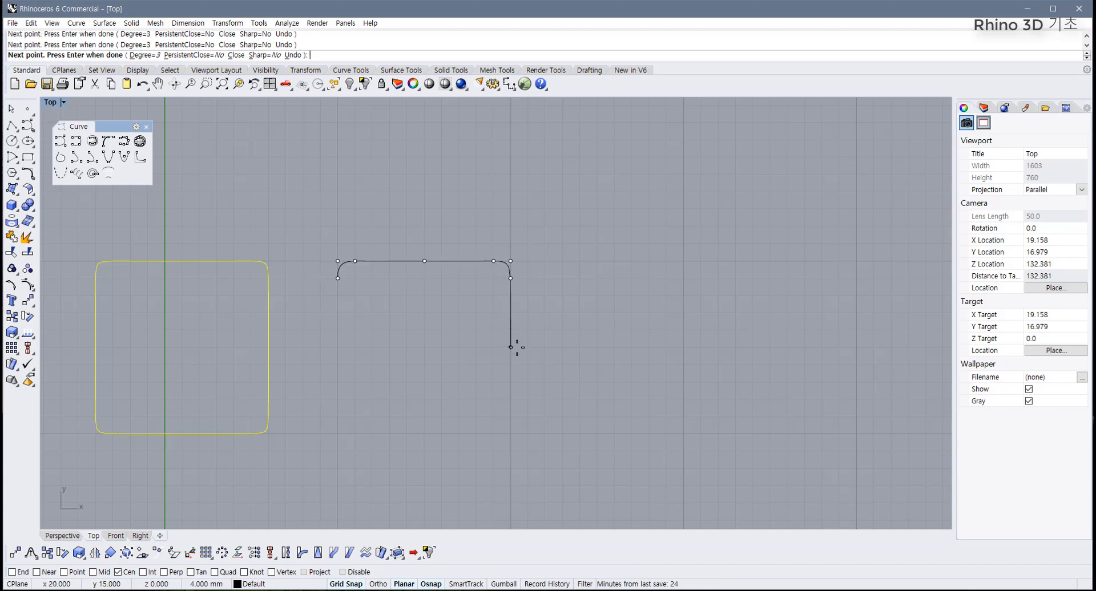
- Close the 10 mm rounded square at (10,19), with points at each corner, 1 mm either side, and at the side midpoints
left_click(511, 347)
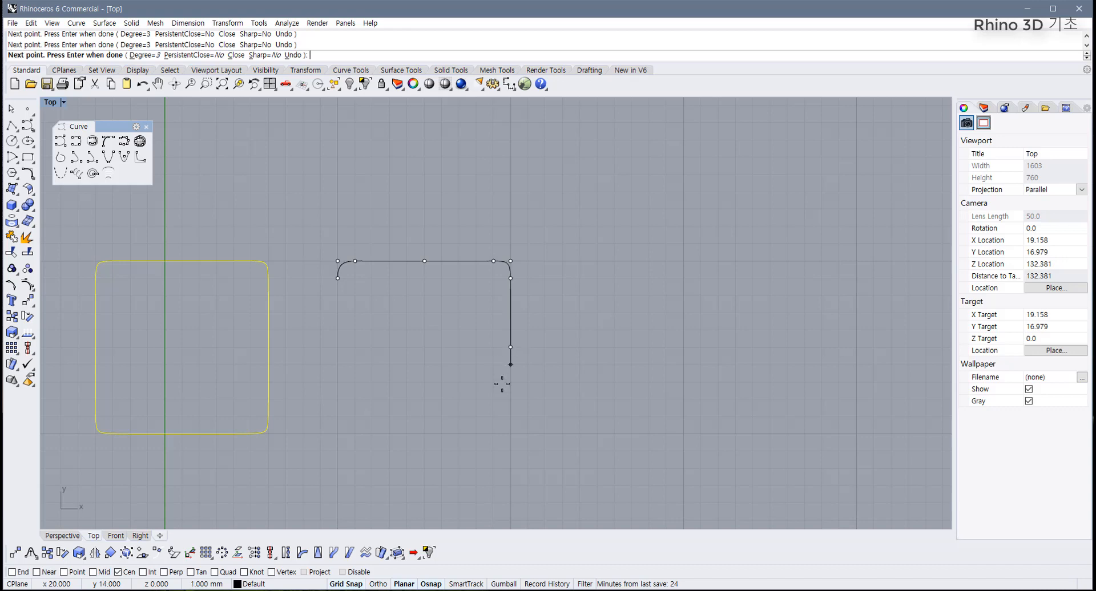
left_click(511, 416)
left_click(511, 433)
left_click(492, 434)
left_click(424, 433)
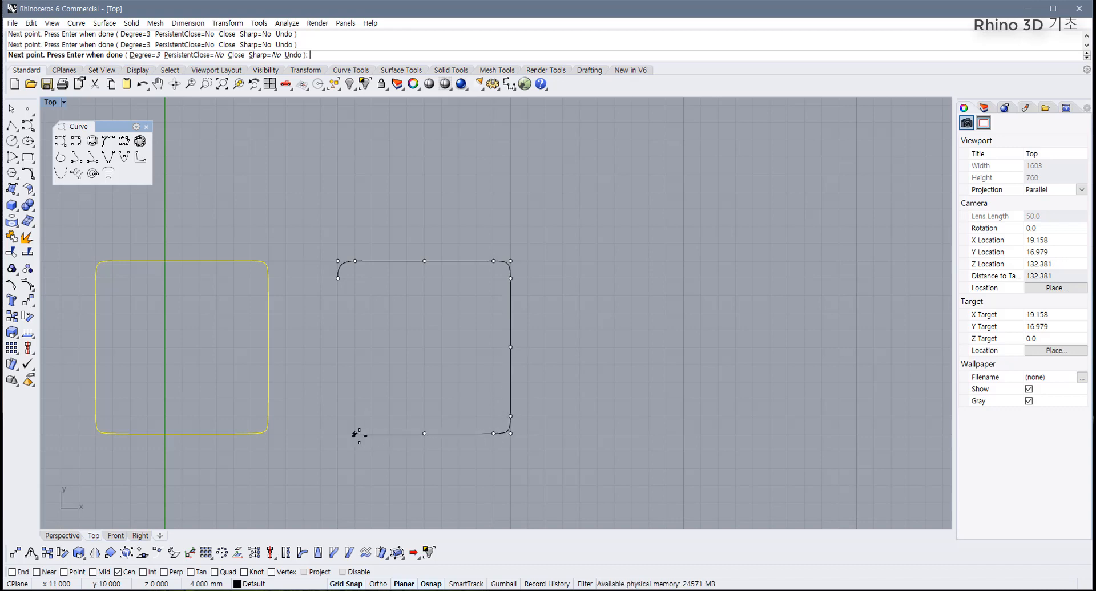
left_click(338, 433)
left_click(338, 416)
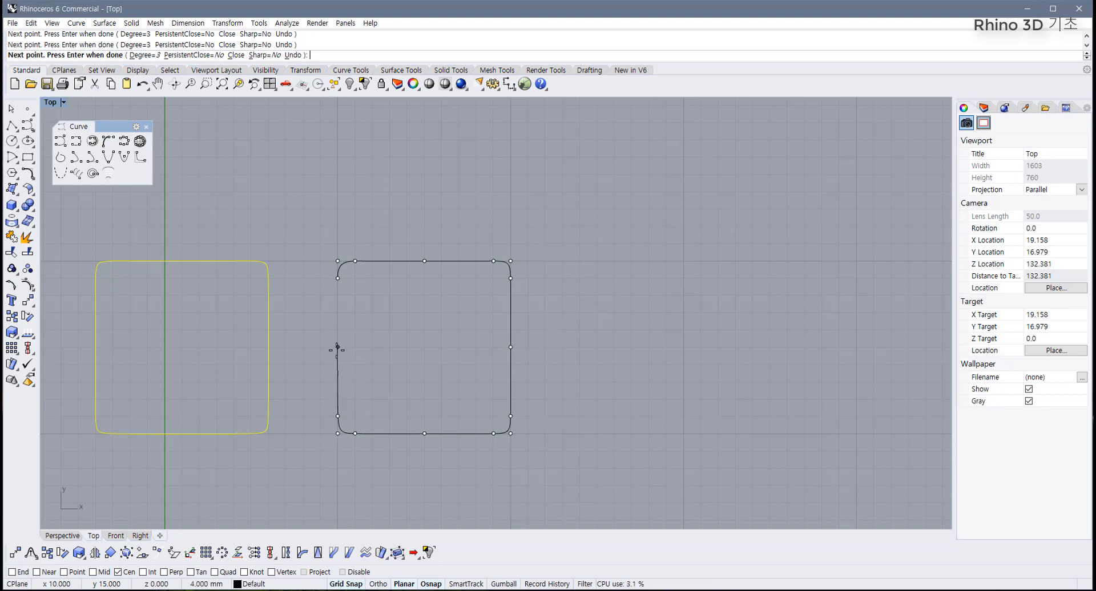
left_click(338, 347)
left_click(338, 279)
- Move both rounded square curves together about 13 mm in the negative X direction
left_click(302, 344)
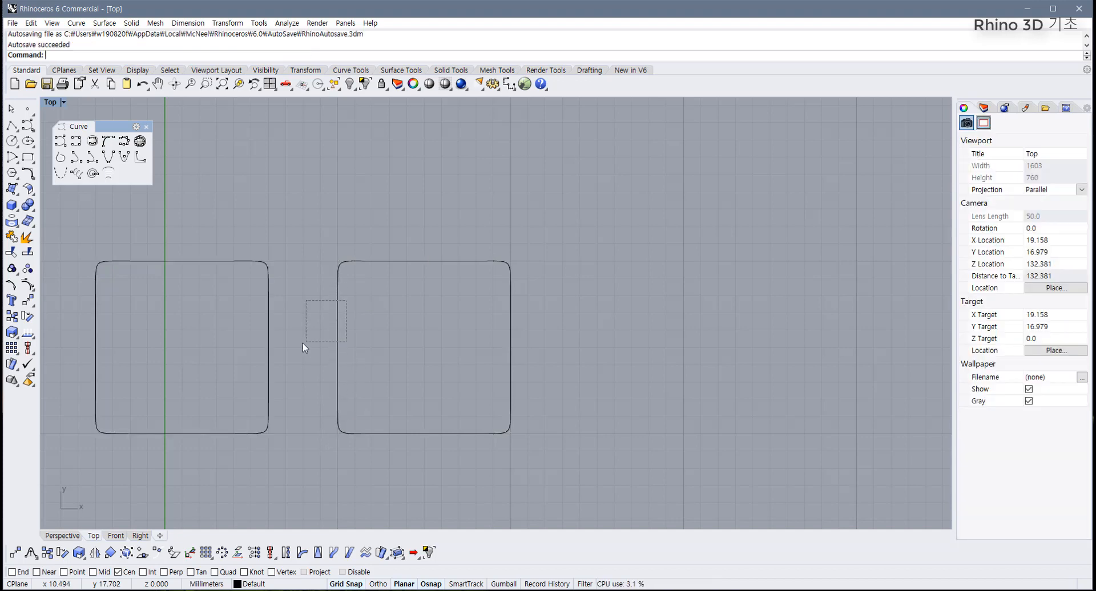
left_click(337, 366)
scroll(373, 388, "down", 2)
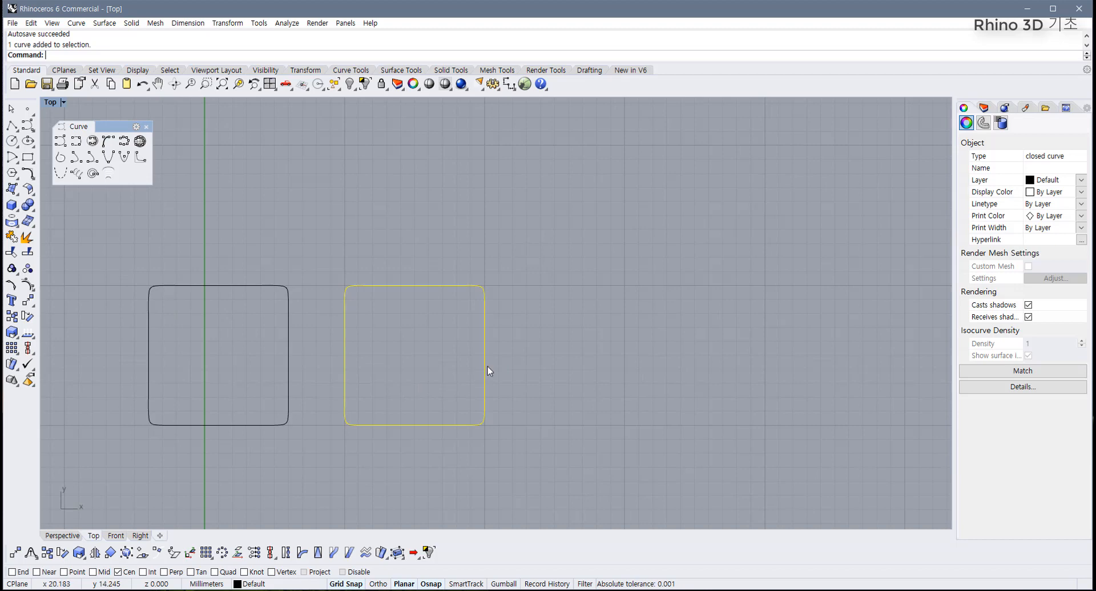
right_click_drag(367, 381, 519, 392)
left_click_drag(539, 365, 341, 400)
left_click_drag(496, 380, 312, 381)
right_click_drag(411, 392, 280, 391)
scroll(280, 391, "up", 2)
right_click_drag(279, 391, 208, 390)
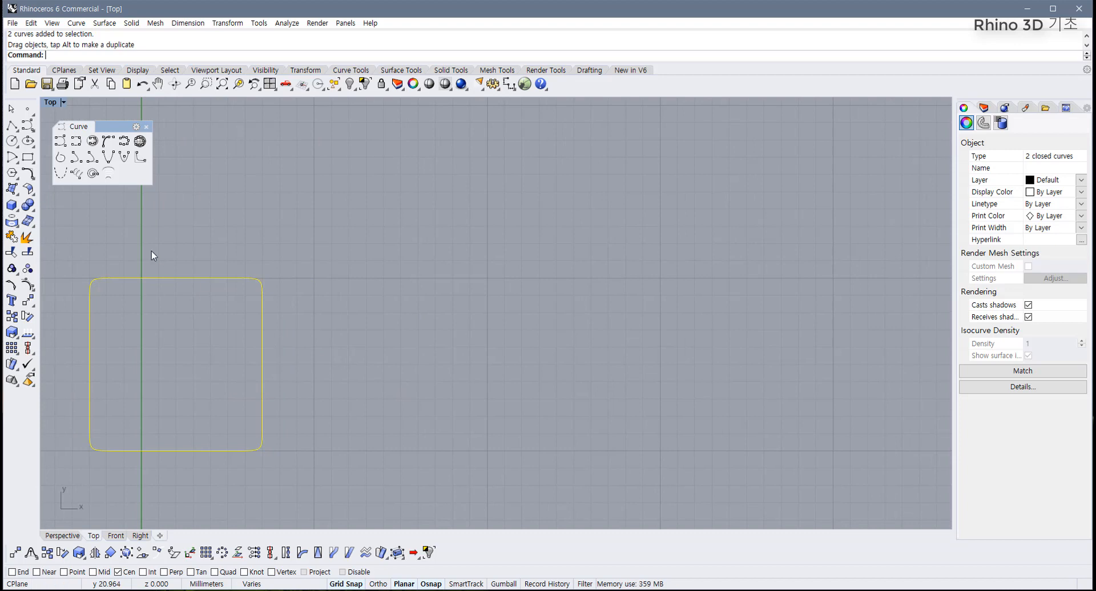
- Start a degree-3 control point curve at (10,19) through (10,20), (11,20), (12,20), (18,20), (19,20), (20,20) and (20,19)
left_click(60, 141)
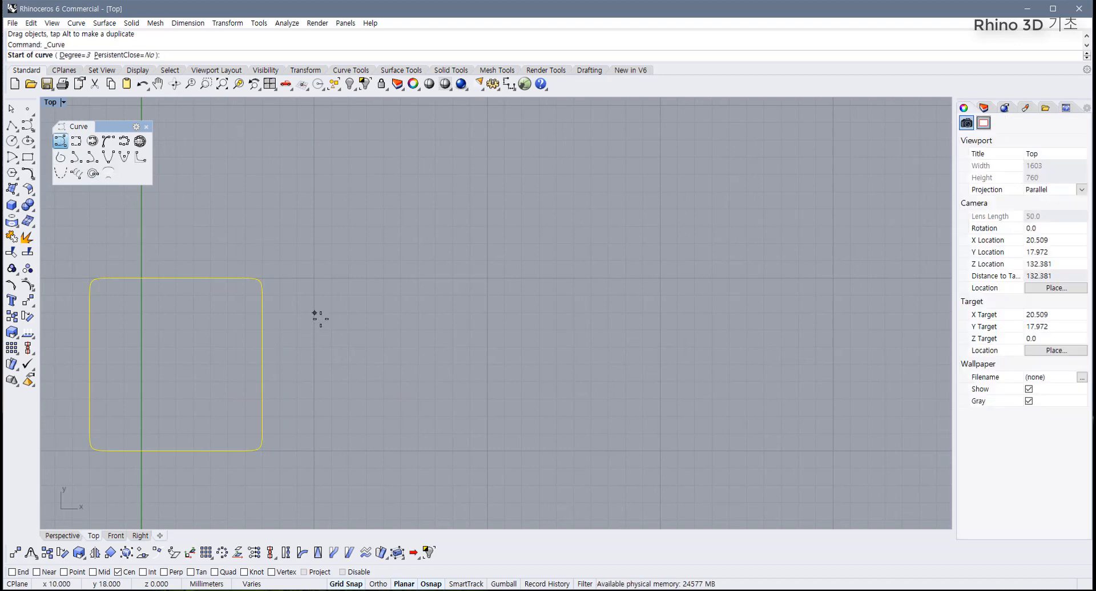
left_click(315, 295)
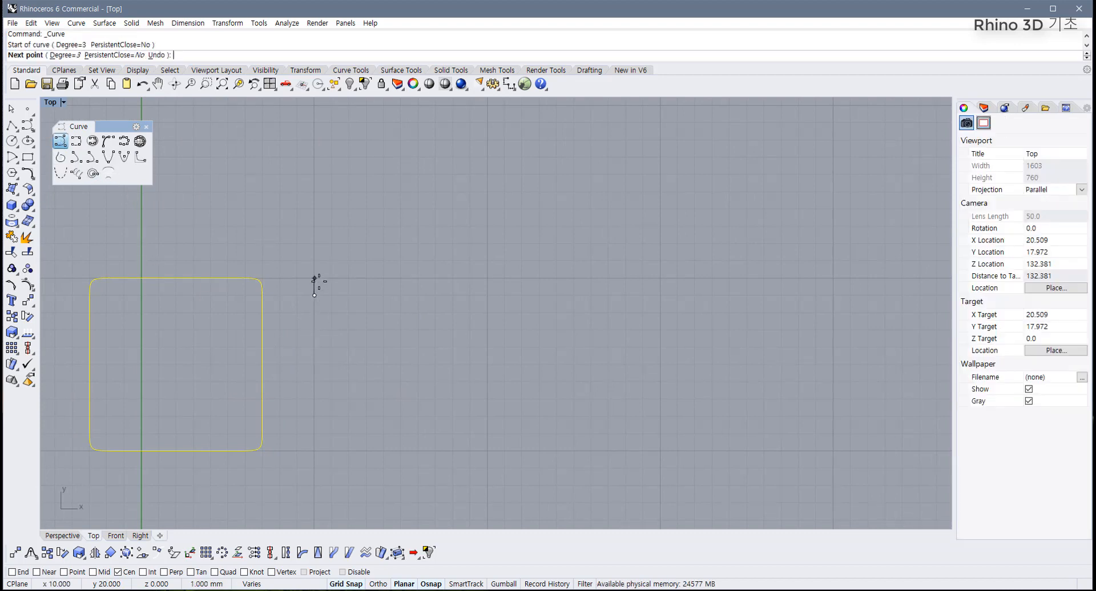
left_click(315, 278)
left_click(330, 278)
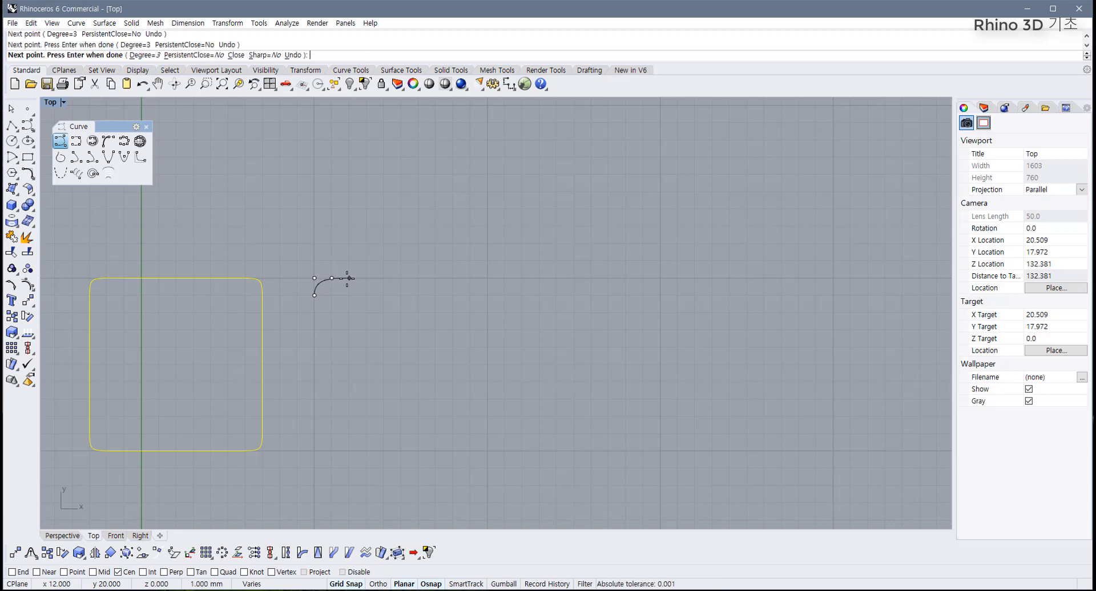
left_click(349, 277)
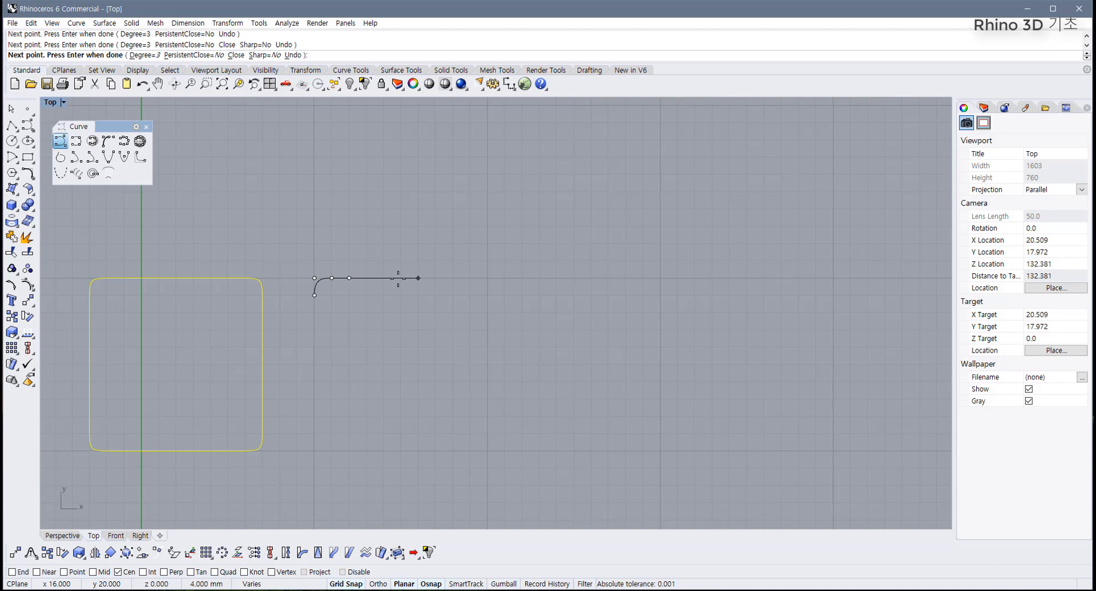
scroll(367, 278, "up", 1)
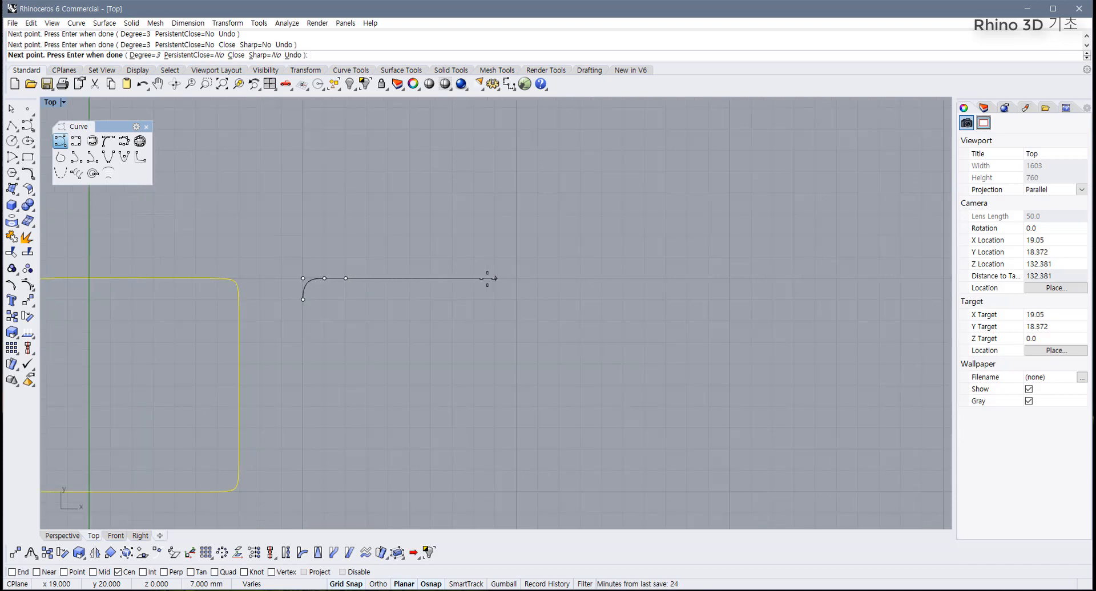
left_click(474, 278)
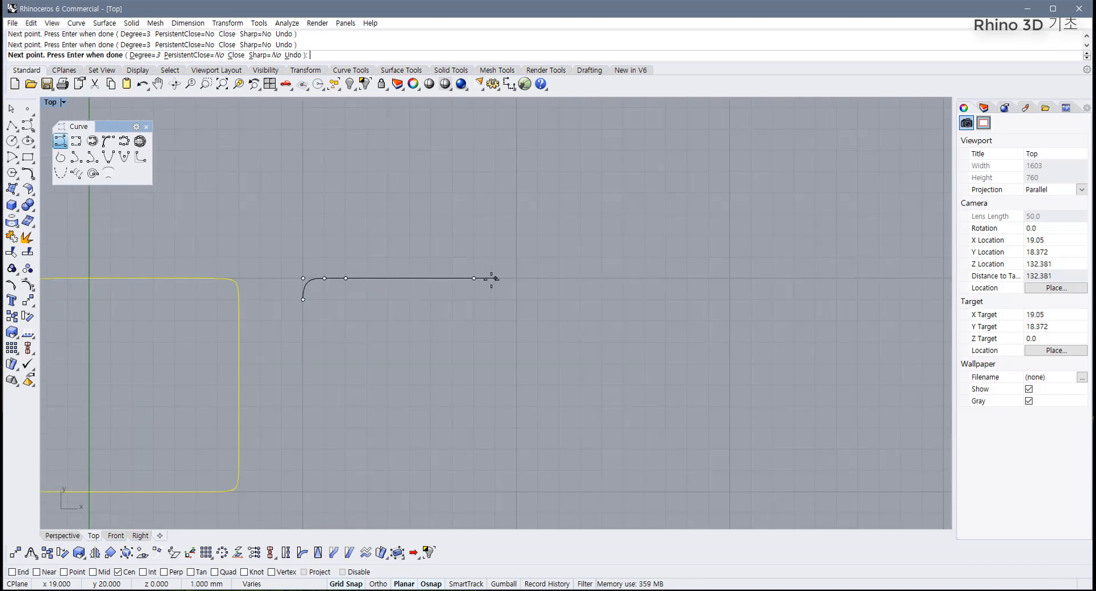
left_click(495, 278)
left_click(516, 278)
left_click(515, 299)
- Continue the curve along x = 20 with control points at y = 18, 12, 11 and 10
scroll(515, 324, "down", 4)
right_click_drag(516, 361, 516, 323)
scroll(515, 375, "up", 4)
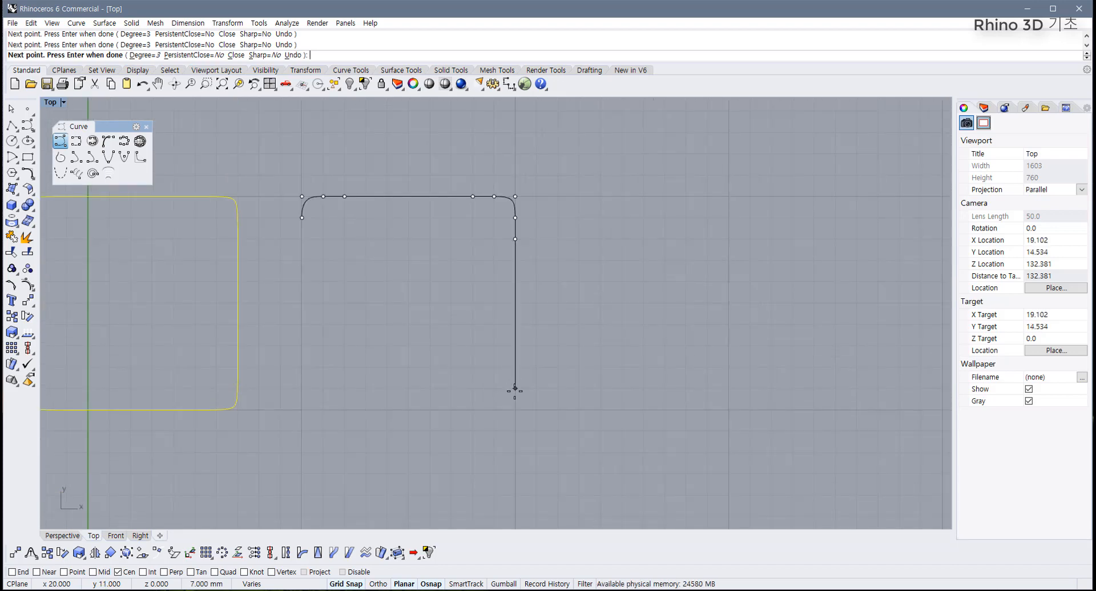
left_click(516, 368)
left_click(515, 389)
left_click(515, 409)
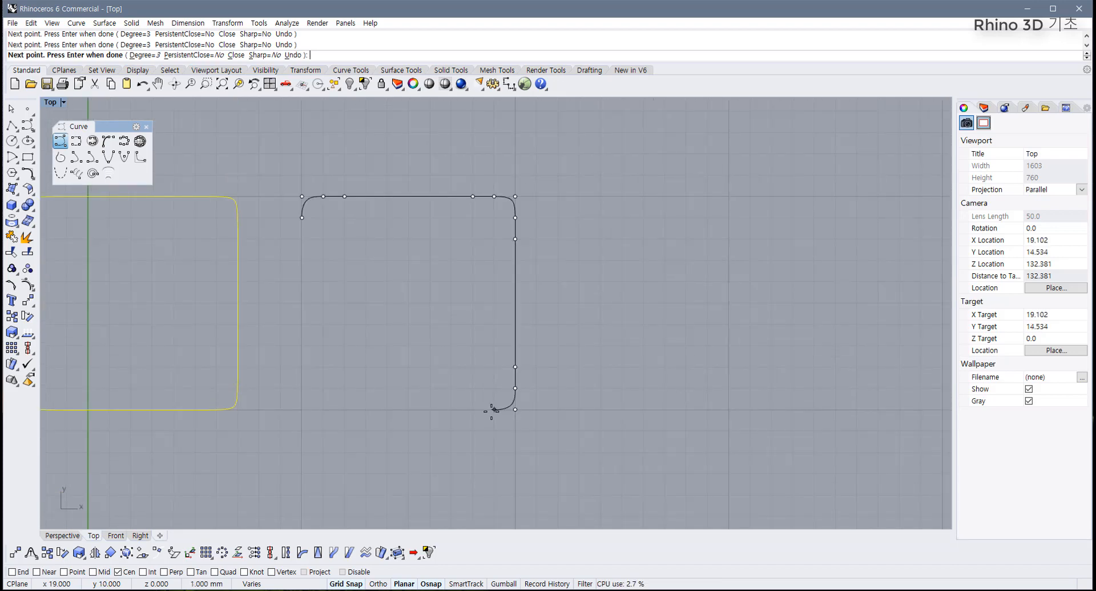
- Close the third rounded square at (10,19), with points at corners (20,10) and (10,10) and 1 mm and 2 mm from them
left_click(493, 409)
left_click(473, 409)
left_click(344, 409)
left_click(323, 409)
left_click(302, 409)
left_click(302, 388)
left_click(302, 367)
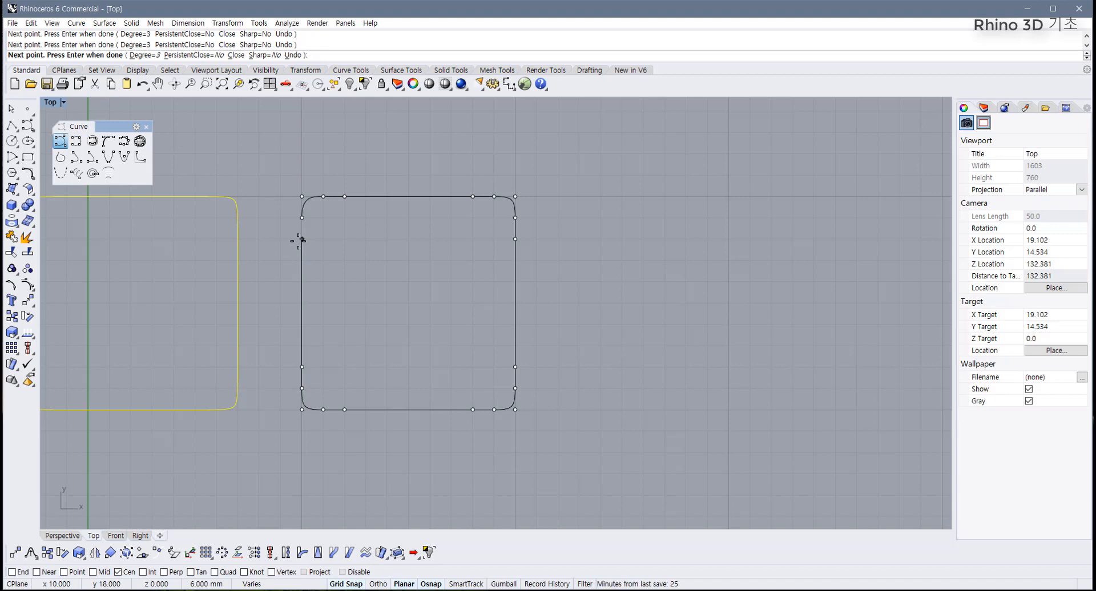
left_click(302, 218)
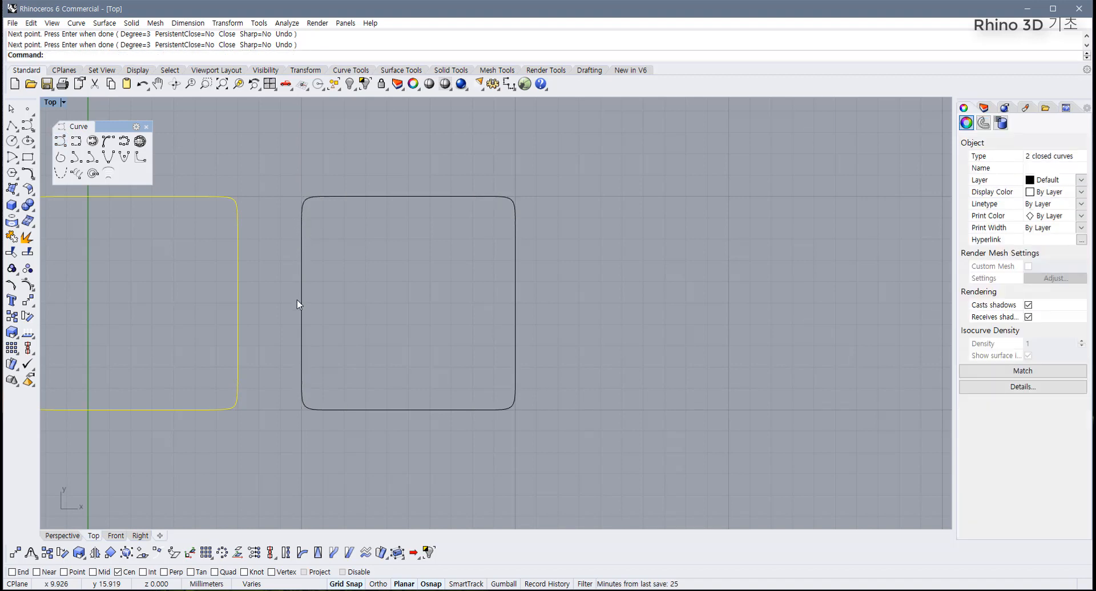
- Select all three rounded square curves and turn on their control points
scroll(297, 300, "down", 4)
right_click_drag(297, 300, 459, 349)
scroll(430, 335, "up", 2)
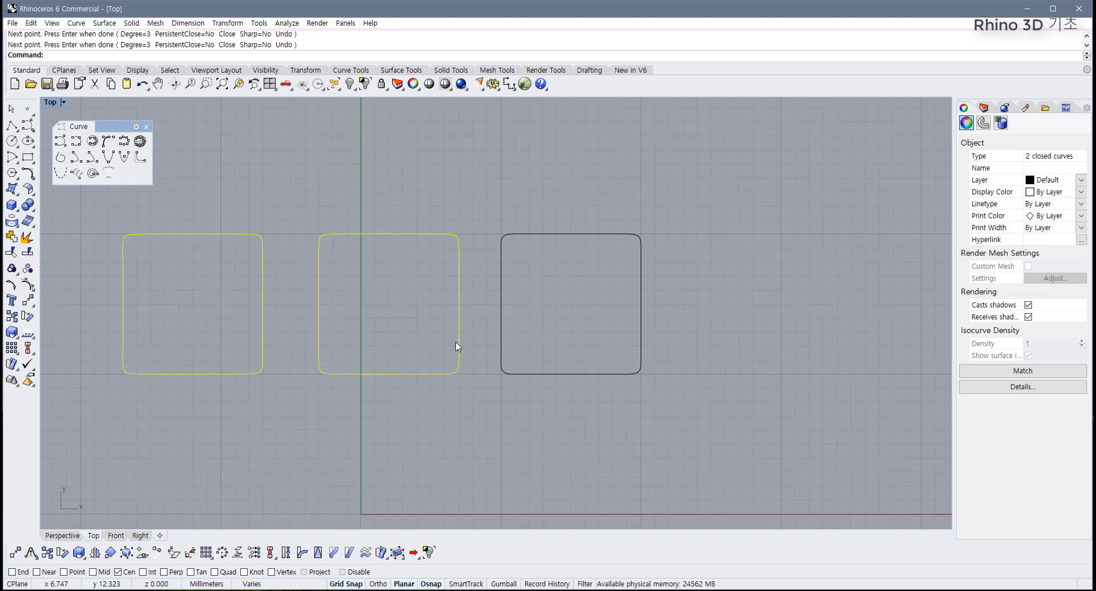
left_click(533, 342)
left_click_drag(718, 312, 207, 366)
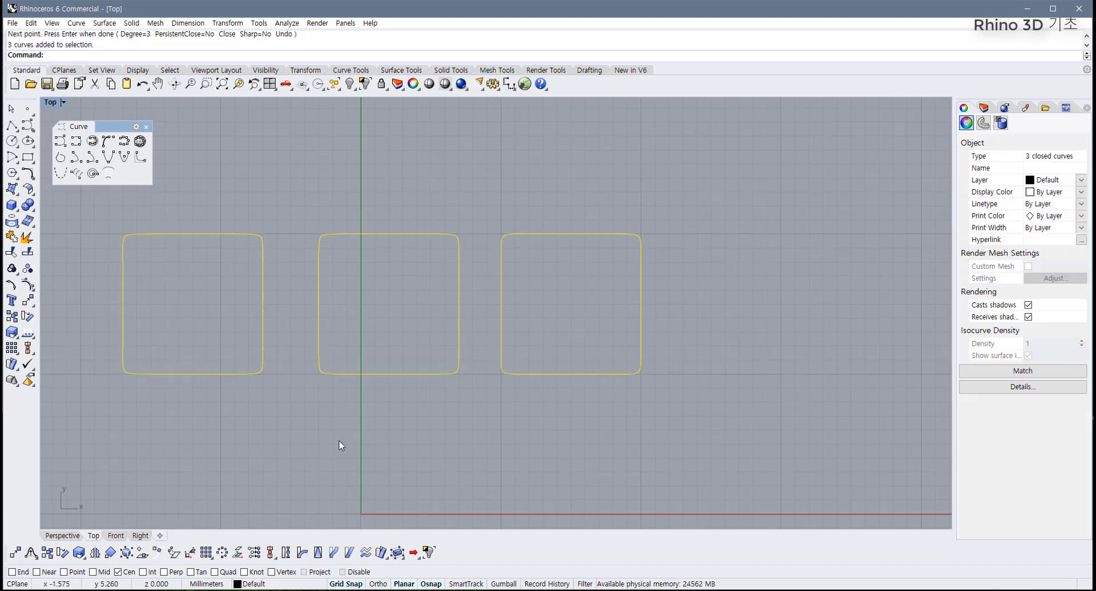
key("F10")
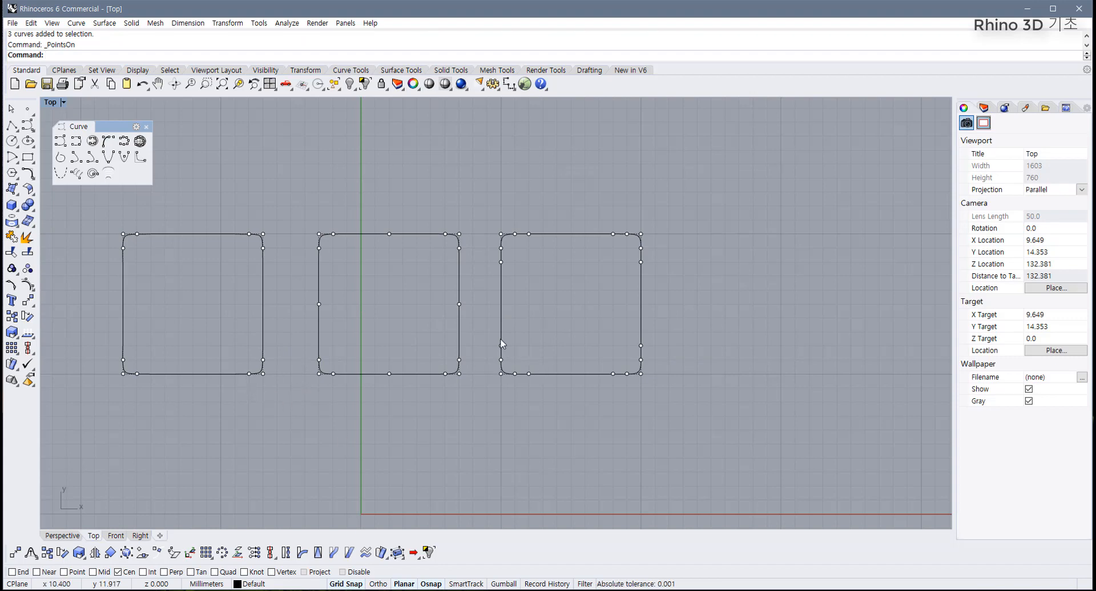
- Examine the extra control points at (10,18) and (12,20) near the third square's upper corner
scroll(495, 224, "up", 5)
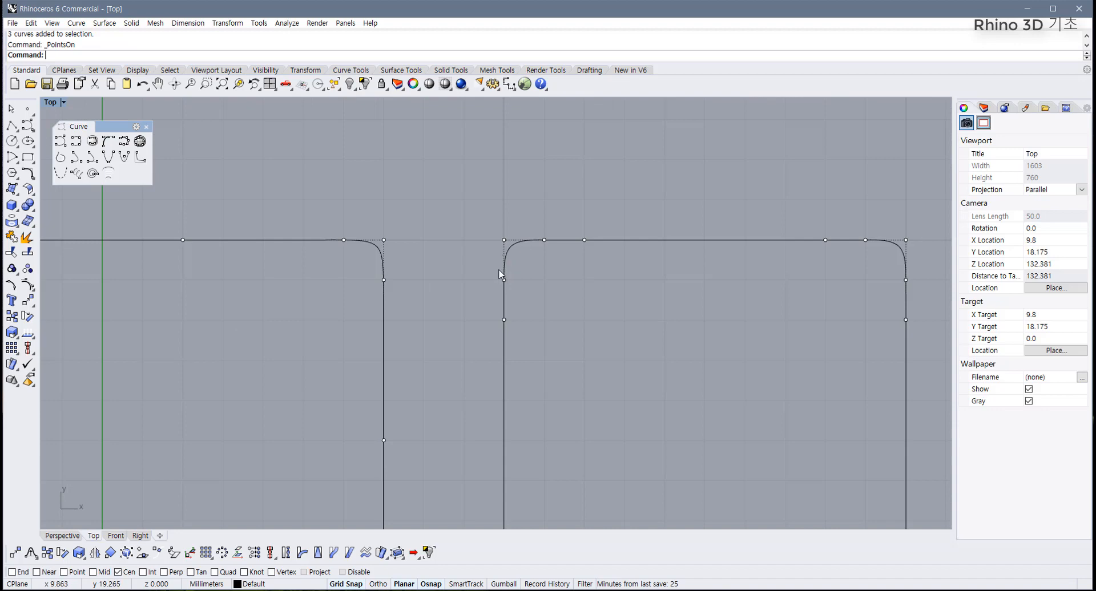
left_click_drag(484, 302, 526, 361)
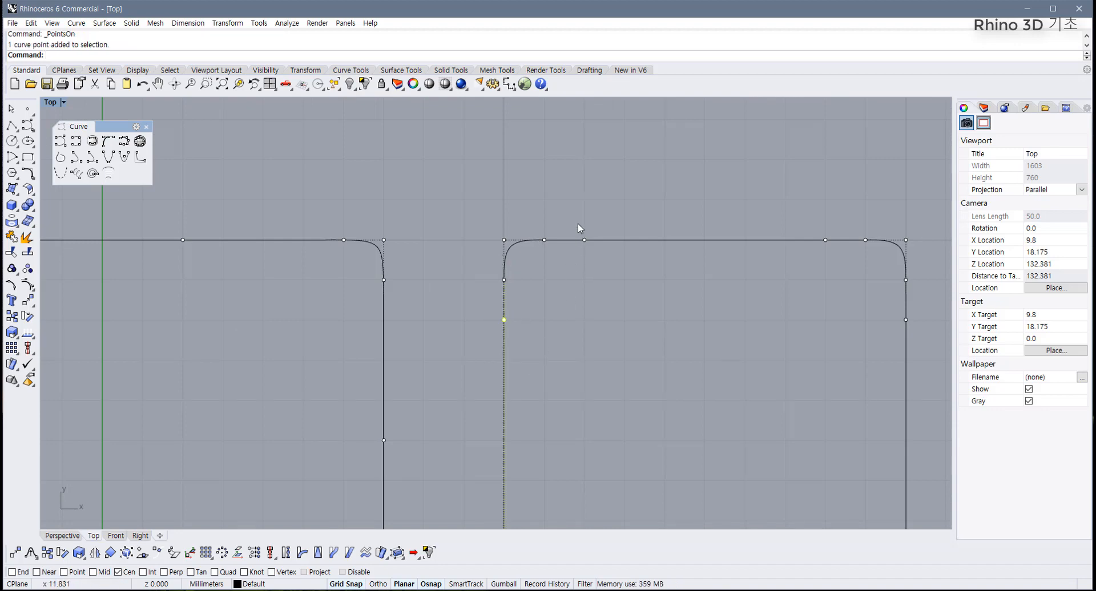
left_click_drag(577, 221, 614, 295)
scroll(454, 354, "down", 6)
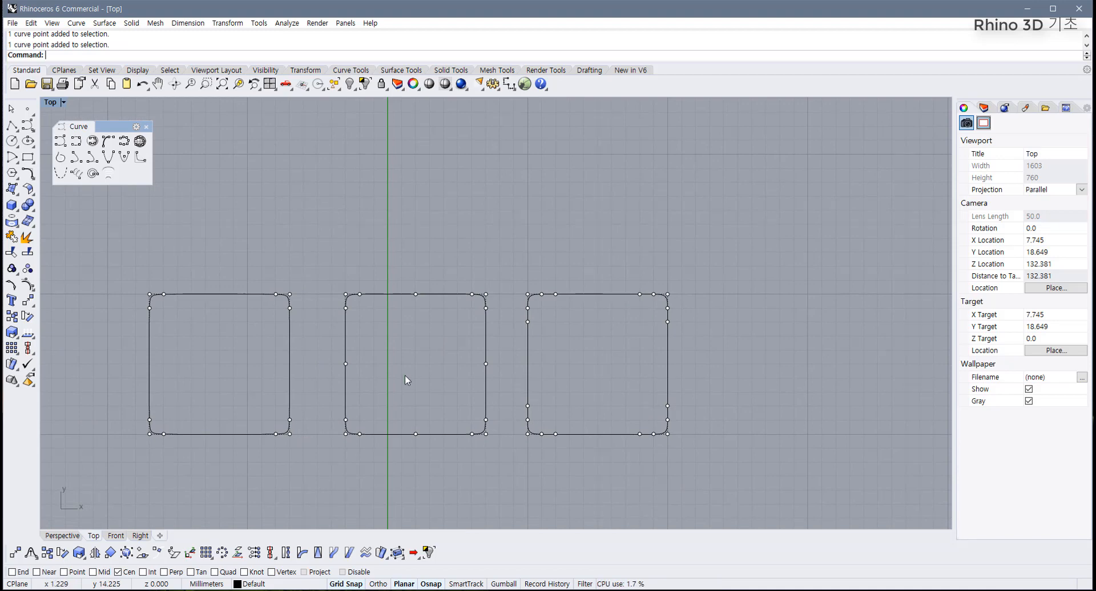
- Hide the Top view grid and turn off the control points of all three curves
key("Escape")
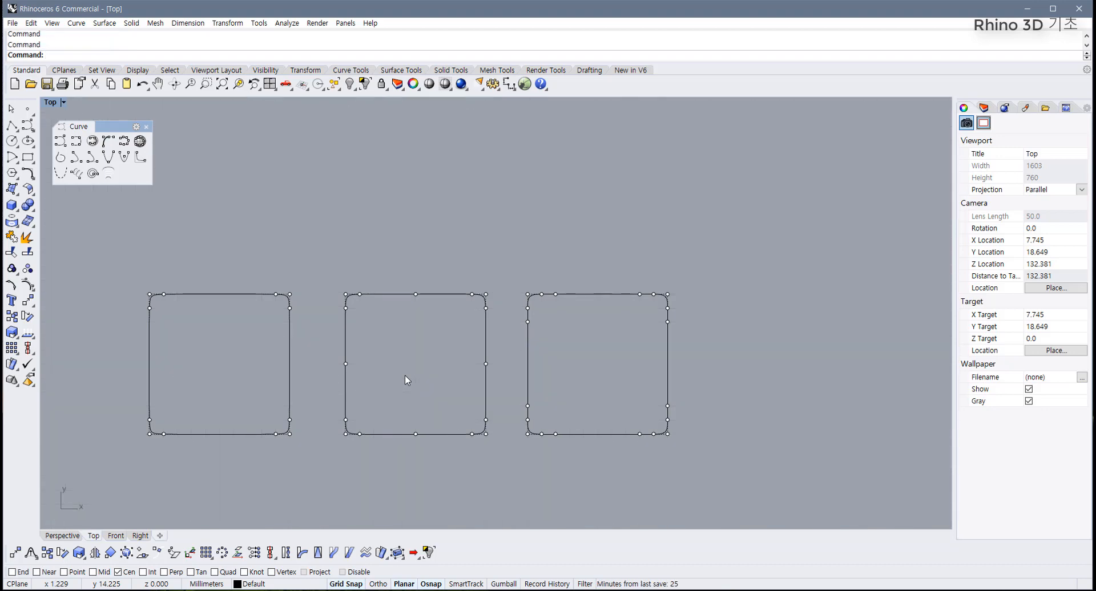
key("F7")
key("F11")
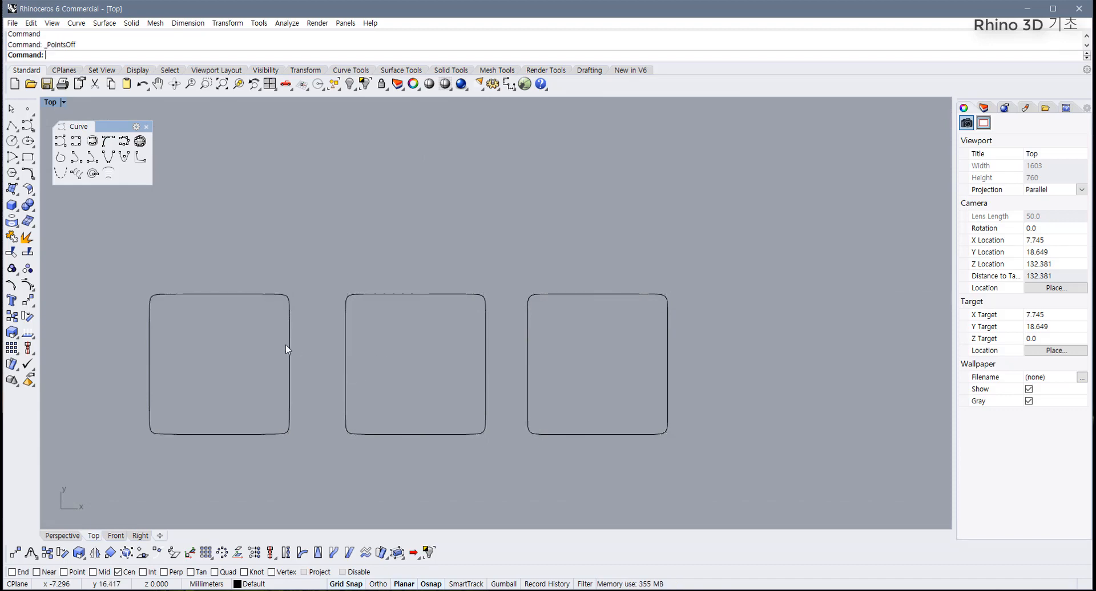
- Turn on control points for the third and middle squares to compare their facing upper corners up close
scroll(567, 313, "up", 5)
left_click(467, 306)
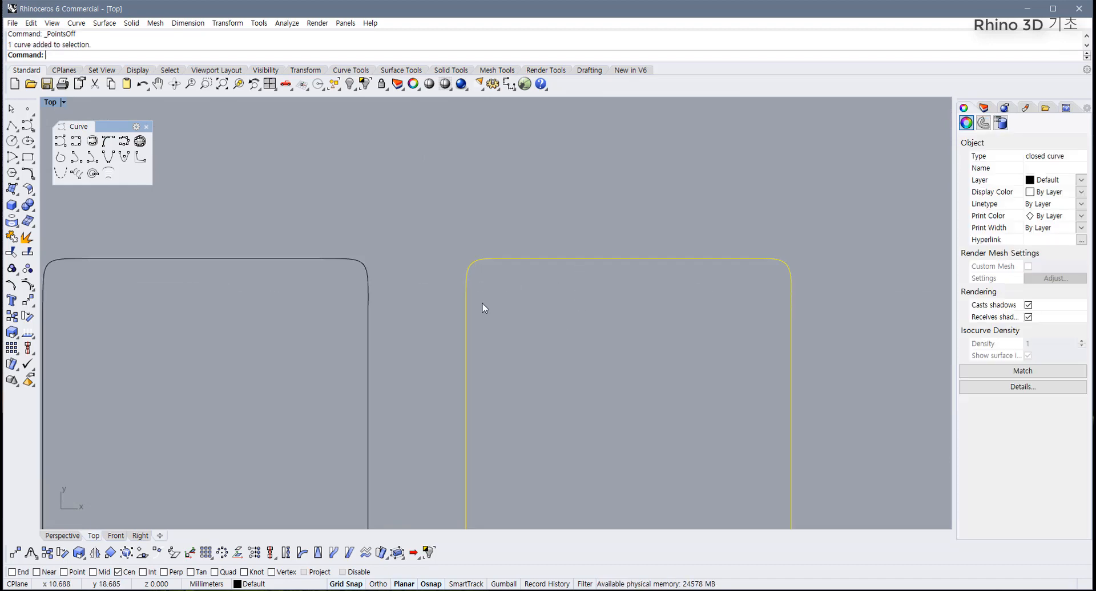
scroll(433, 283, "up", 5)
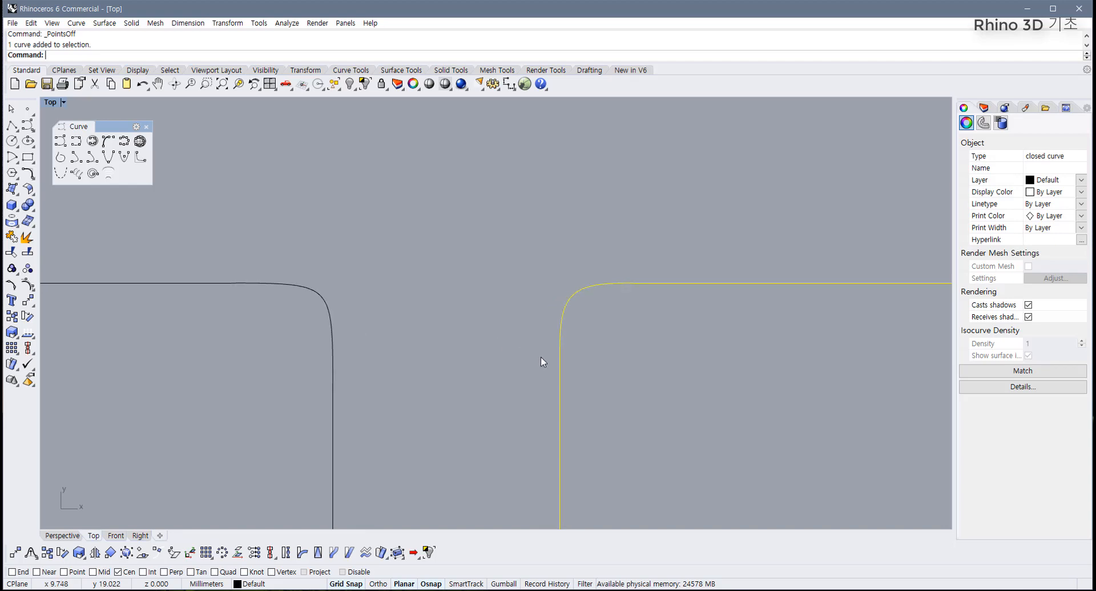
key("F10")
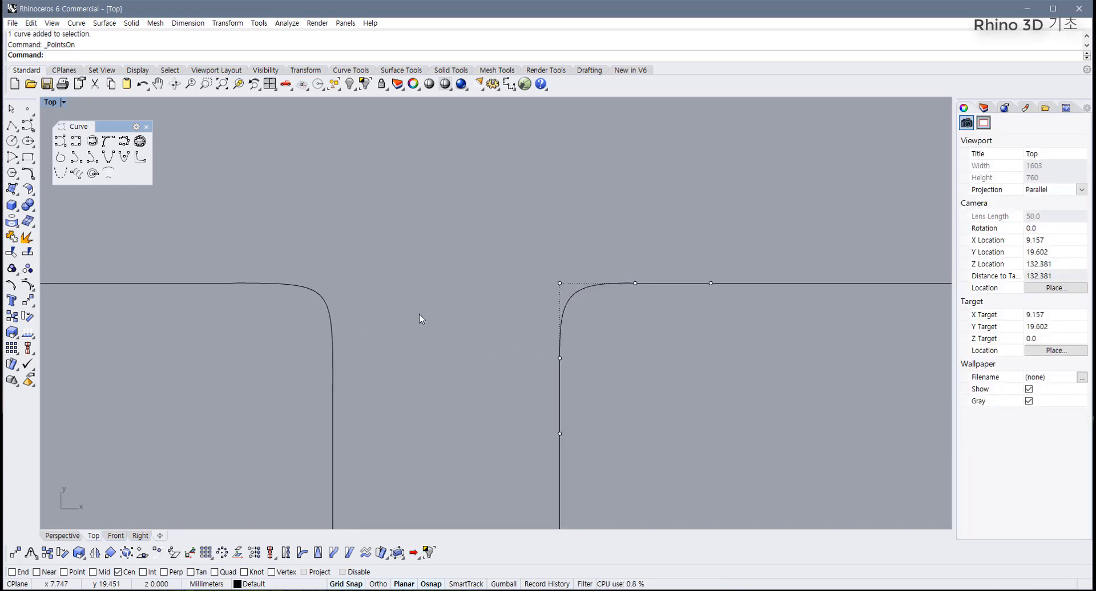
left_click_drag(419, 313, 287, 370)
key("F10")
scroll(328, 311, "up", 6)
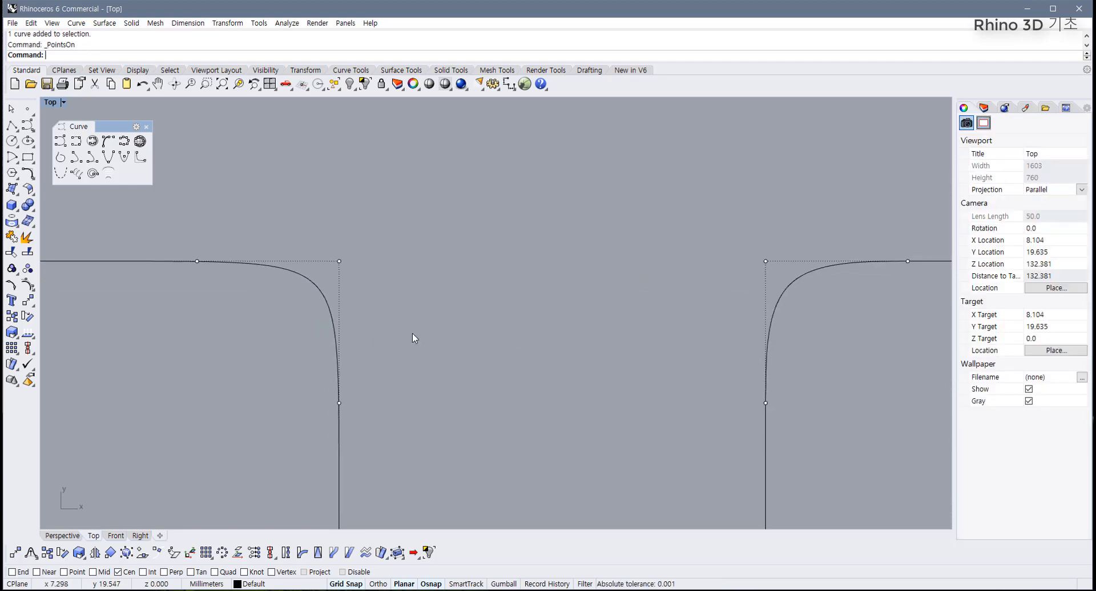
- Show the Top view grid again and examine how the third square's curve meets its control point at (11,20)
scroll(412, 334, "down", 3)
key("F7")
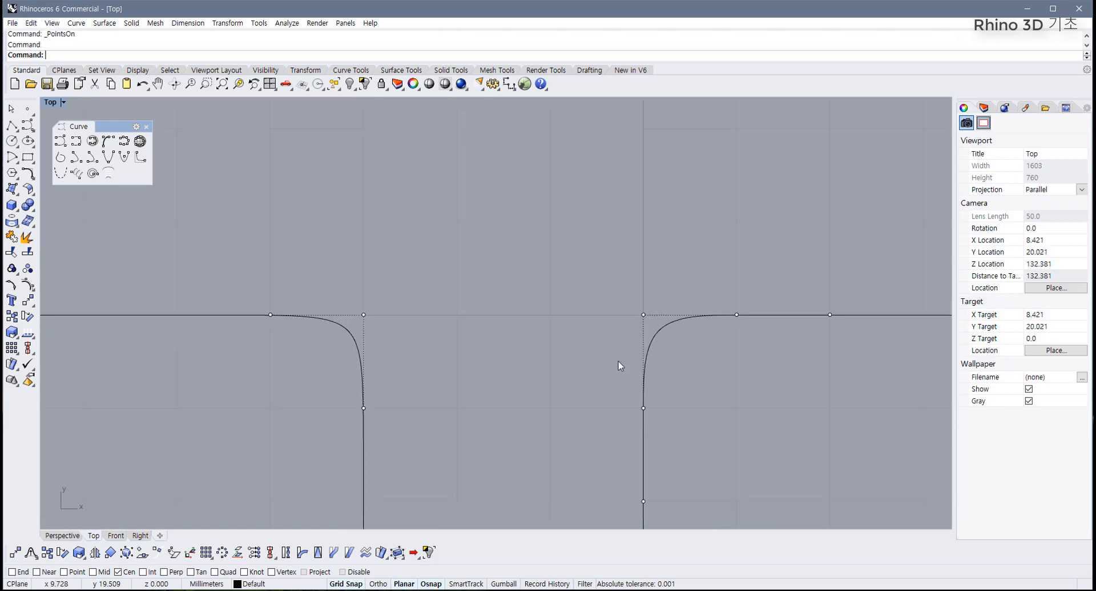
scroll(369, 355, "up", 4)
right_click_drag(570, 388, 157, 346)
scroll(450, 335, "up", 6)
right_click_drag(423, 350, 423, 403)
scroll(536, 183, "up", 4)
scroll(578, 263, "up", 12)
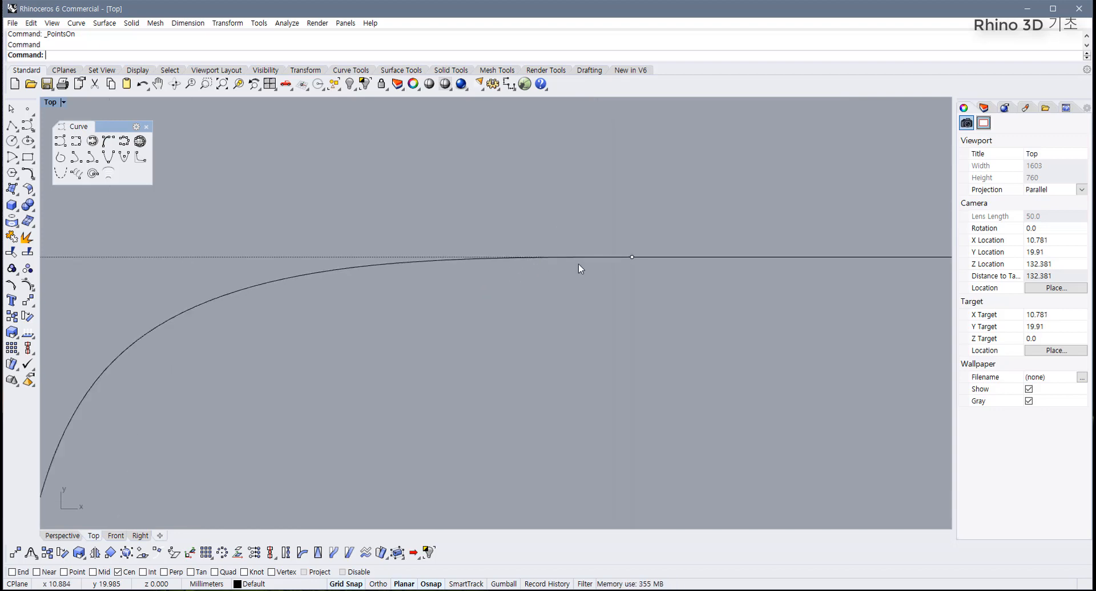
scroll(622, 262, "up", 6)
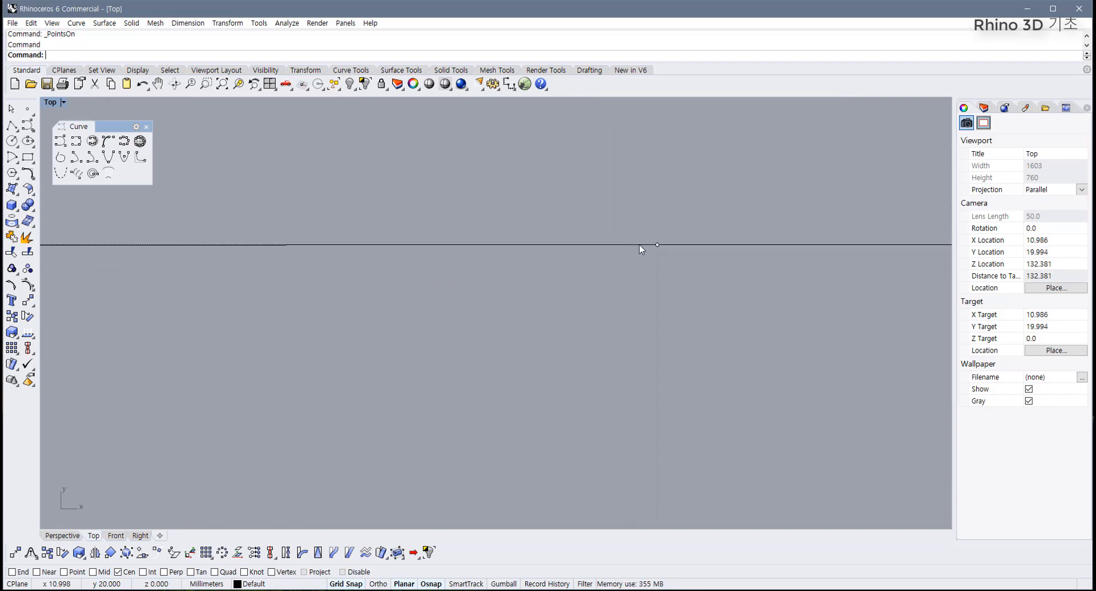
scroll(597, 303, "down", 8)
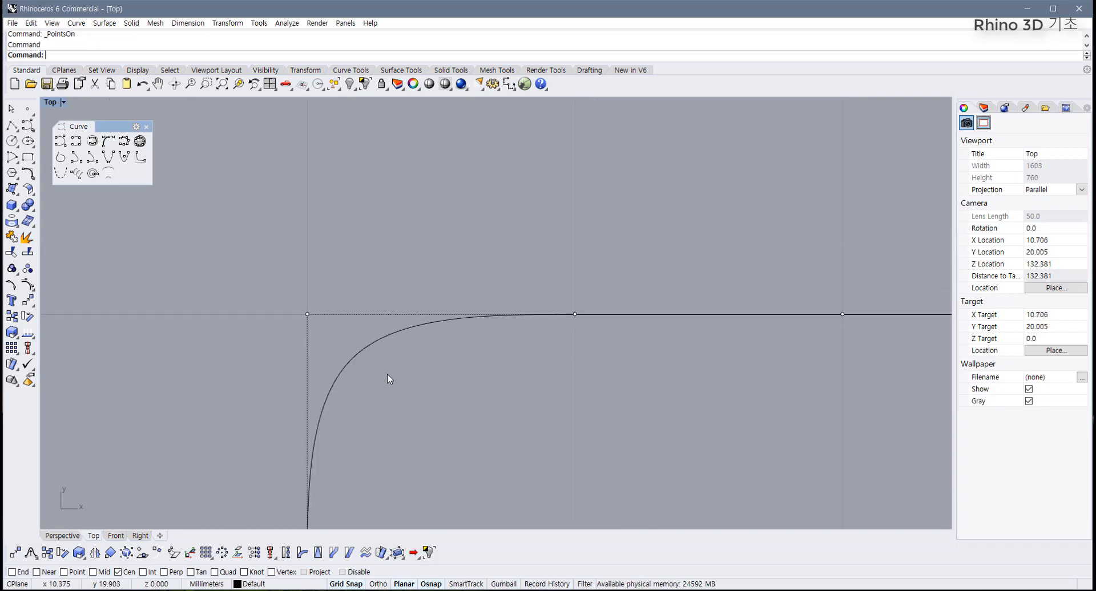
right_click_drag(387, 379, 462, 270)
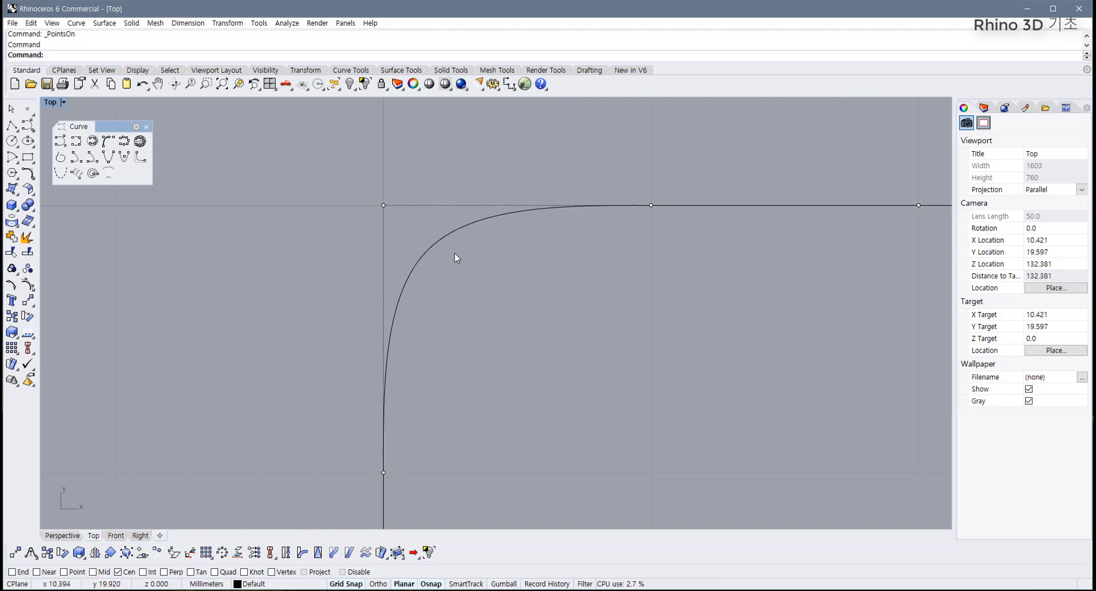
right_click_drag(602, 206, 458, 280)
scroll(505, 284, "up", 10)
scroll(496, 319, "down", 10)
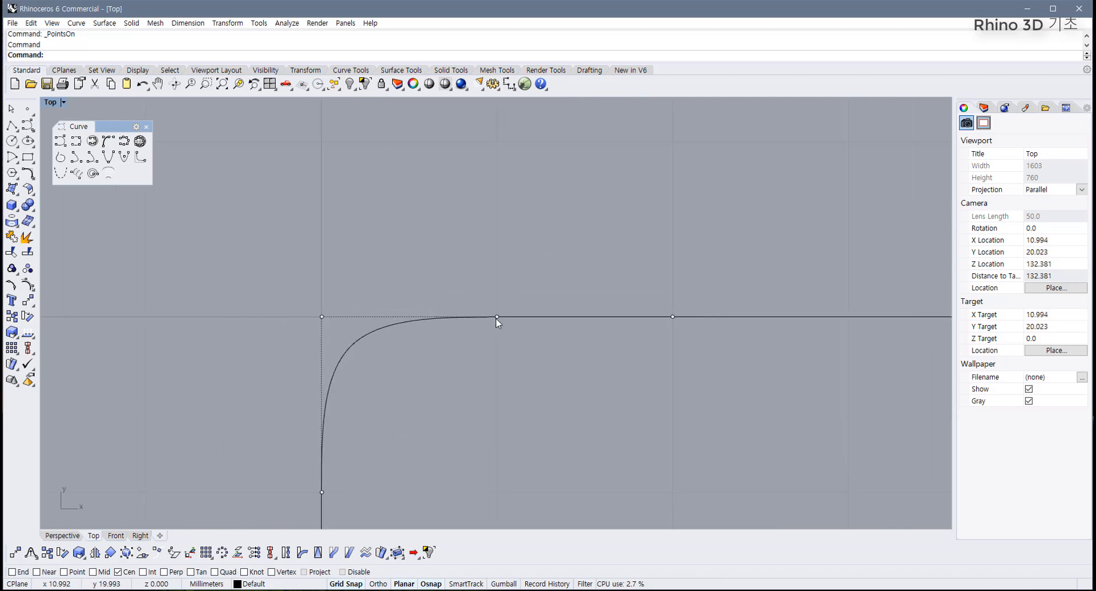
right_click_drag(496, 319, 572, 279)
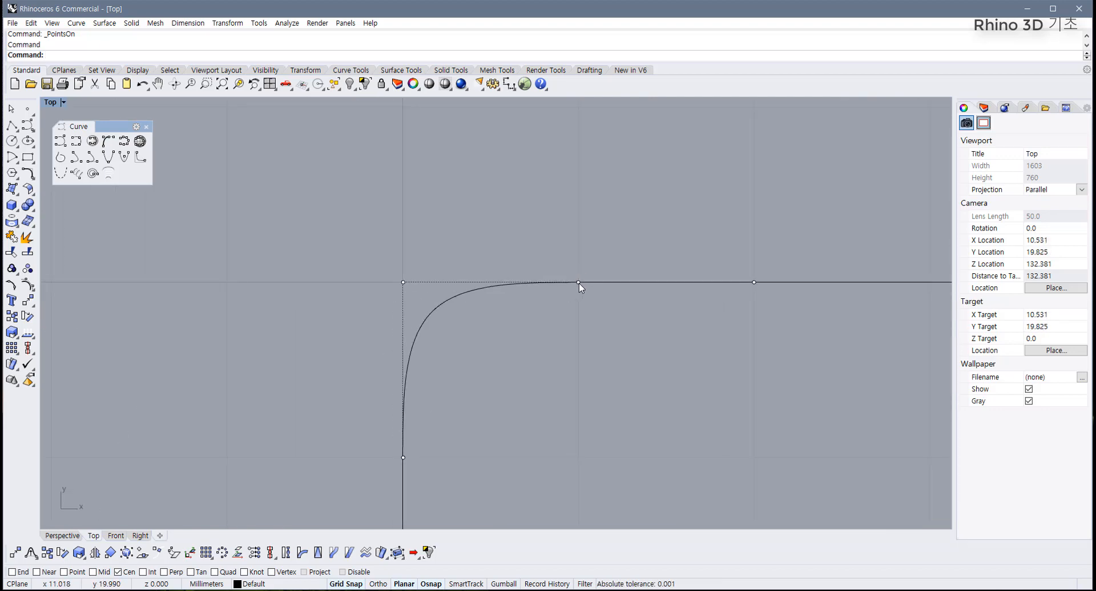
- Compare the middle square's curve at its (7,19) control point with the third square's curve at (11,20)
scroll(423, 371, "down", 10)
scroll(276, 372, "down", 6)
scroll(258, 375, "up", 10)
right_click_drag(258, 375, 385, 345)
scroll(385, 346, "up", 10)
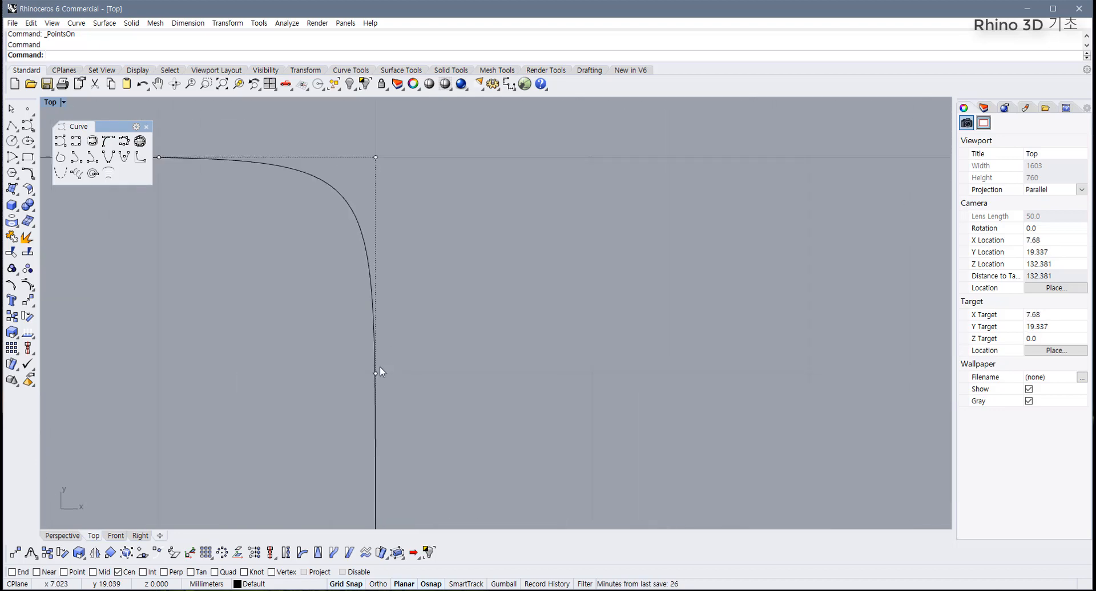
scroll(379, 338, "up", 3)
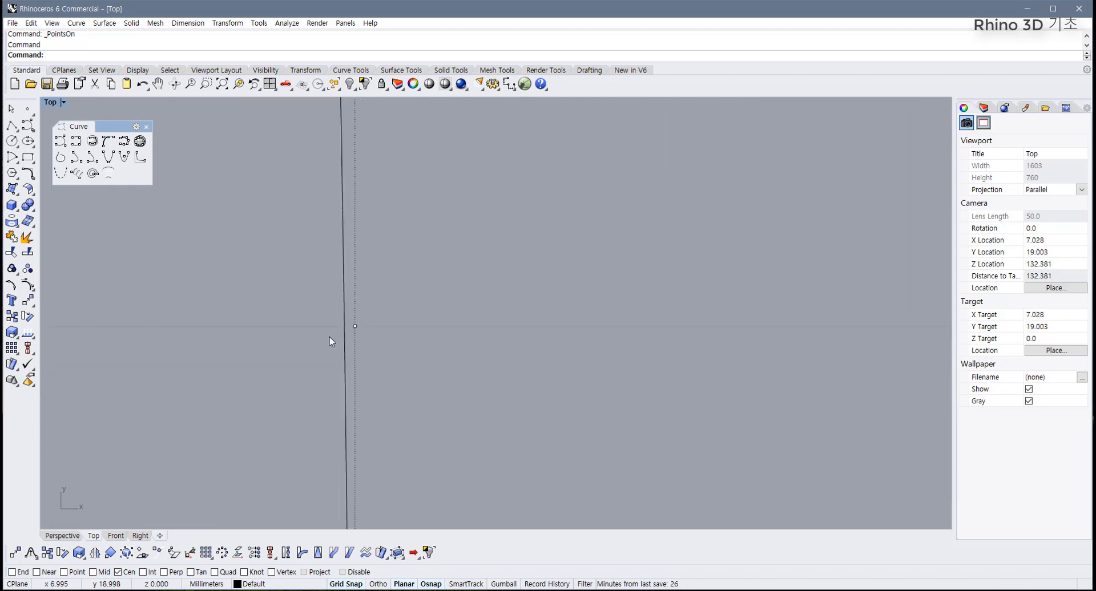
scroll(345, 332, "down", 5)
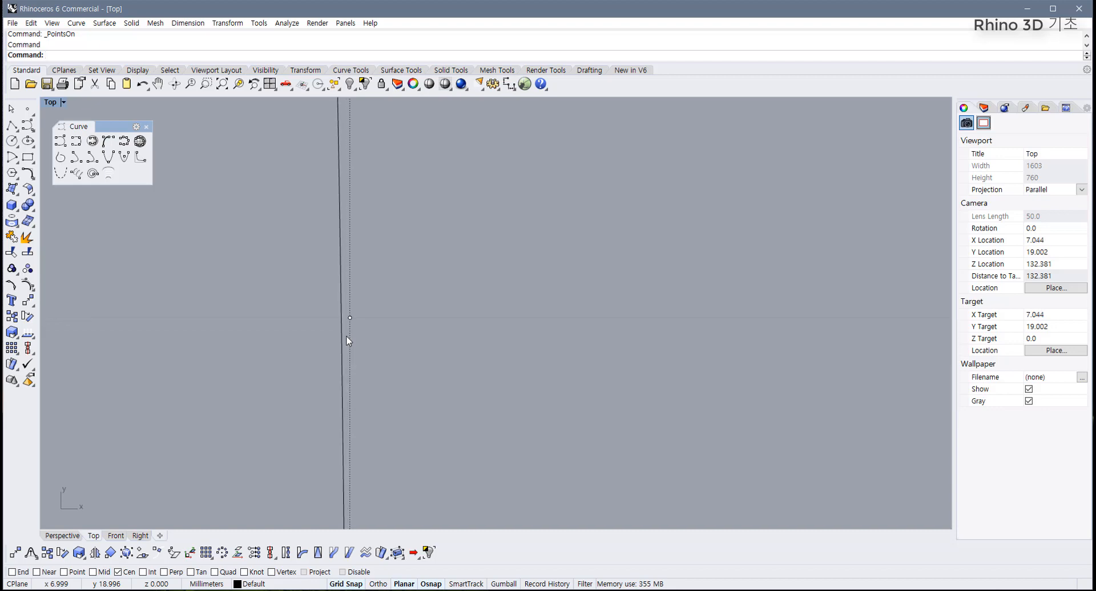
scroll(368, 337, "down", 3)
scroll(363, 327, "up", 4)
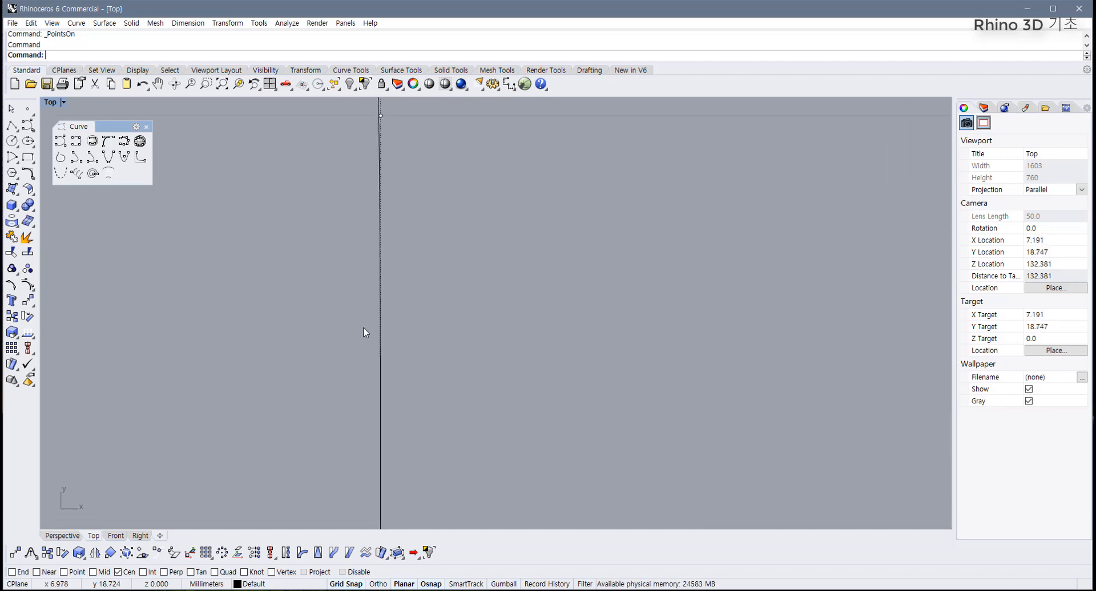
scroll(381, 394, "up", 5)
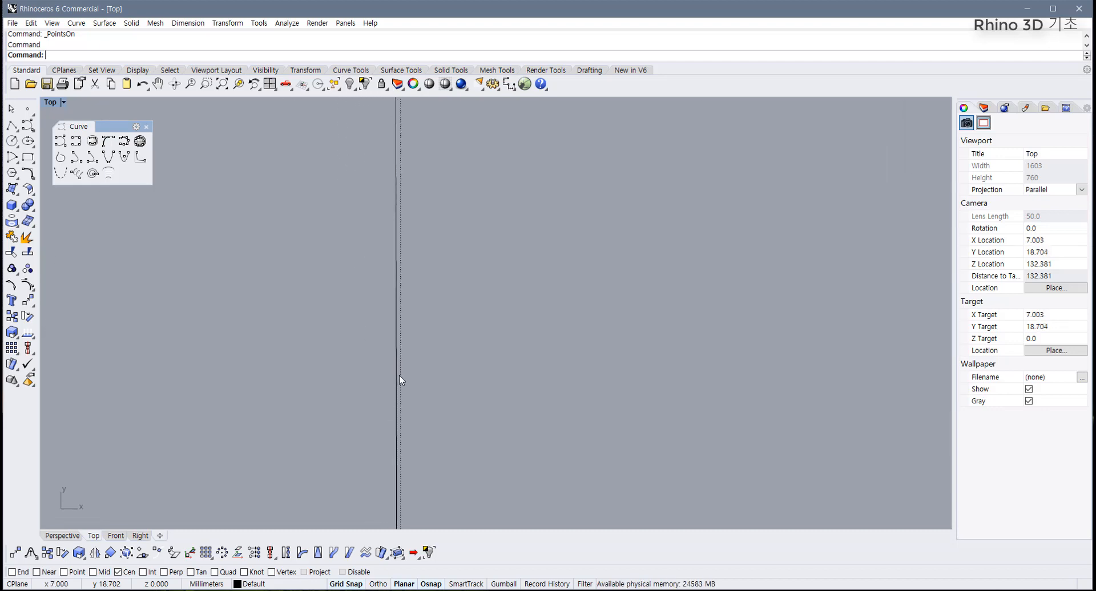
right_click_drag(399, 373, 687, 371)
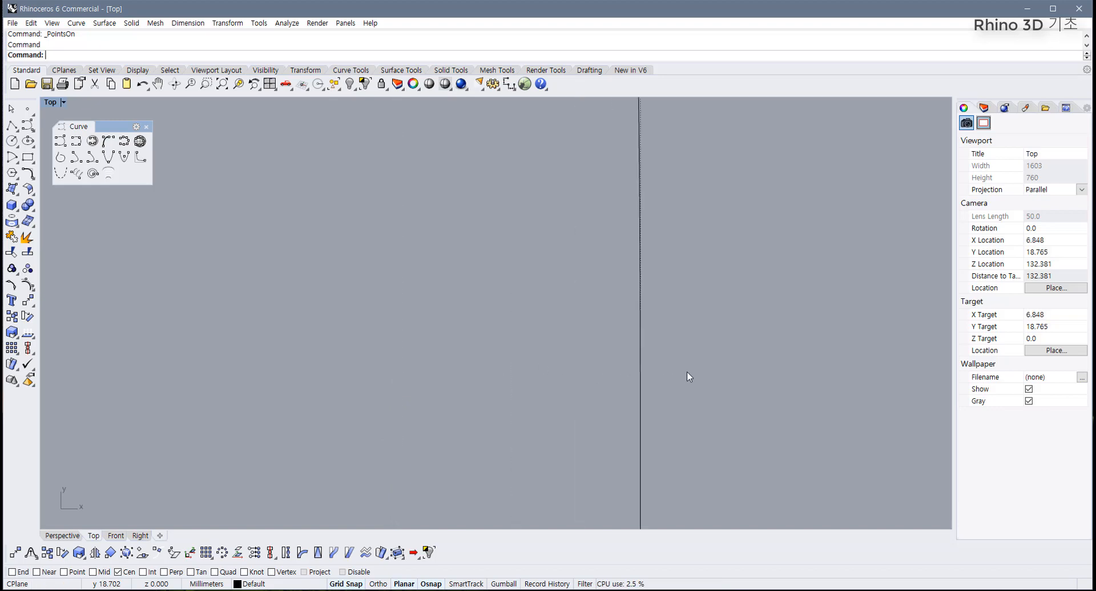
scroll(720, 380, "down", 3)
scroll(499, 384, "down", 3)
scroll(652, 324, "up", 8)
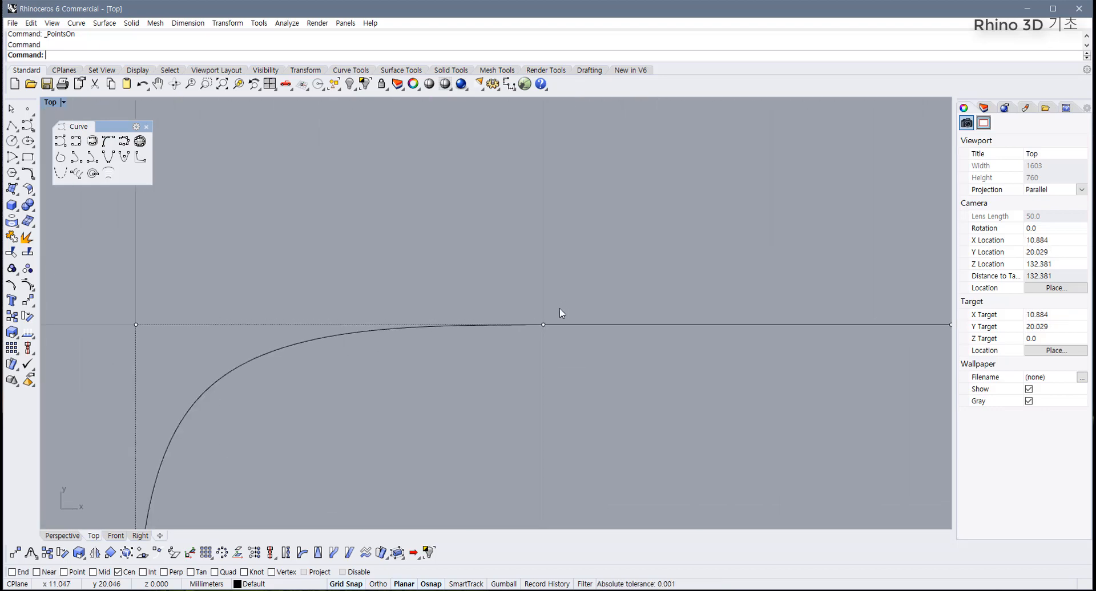
scroll(514, 363, "up", 15)
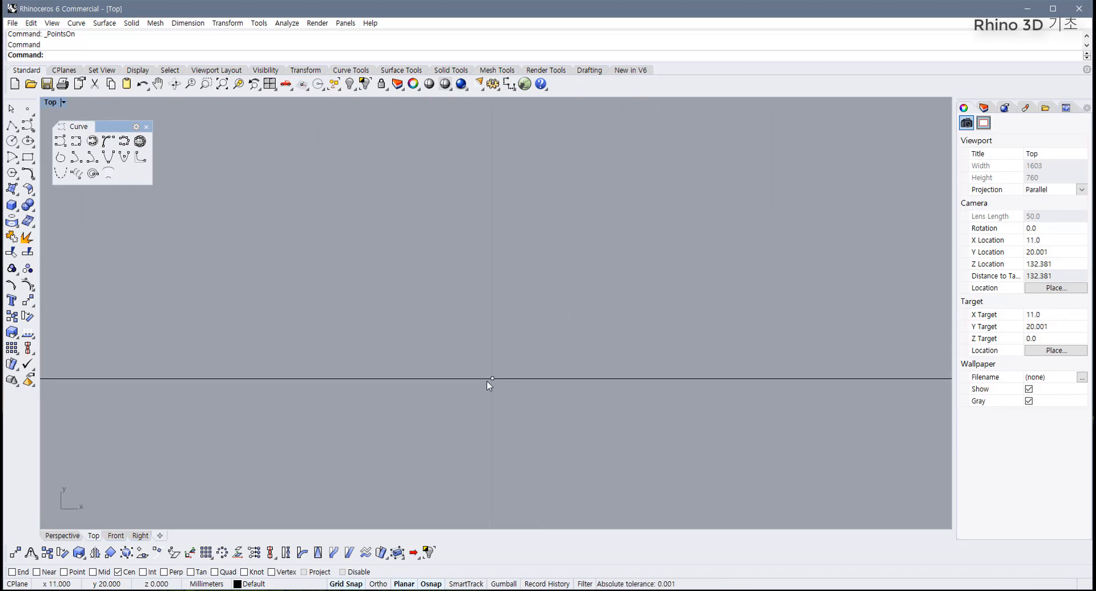
scroll(486, 380, "down", 10)
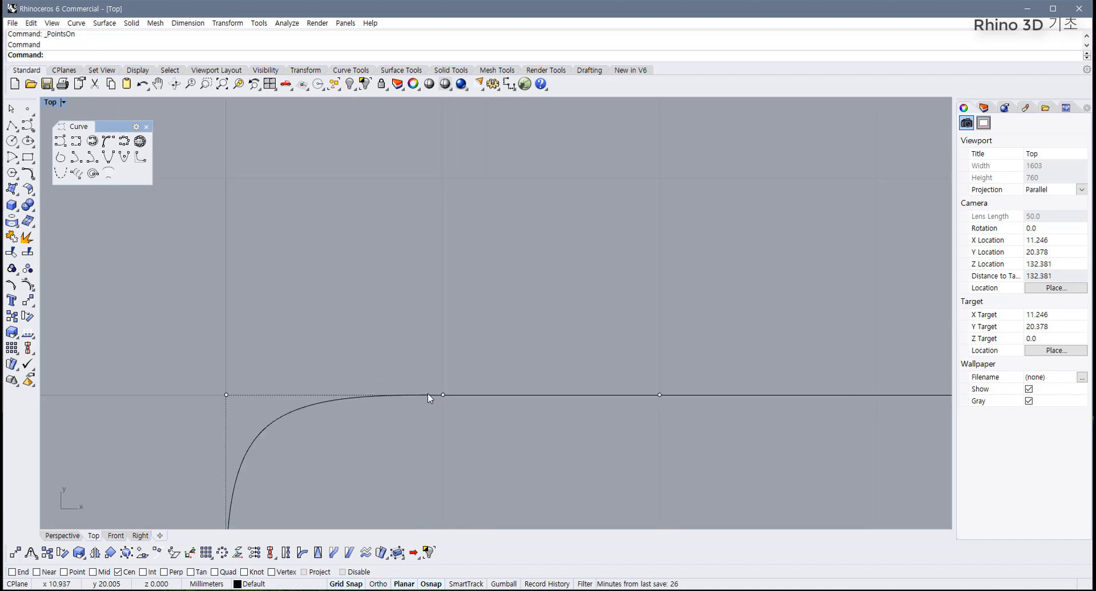
- Select the first rounded square curve and turn on its control points
right_click_drag(288, 393, 517, 370)
right_click_drag(185, 370, 382, 369)
scroll(381, 369, "up", 6)
left_click_drag(382, 369, 333, 421)
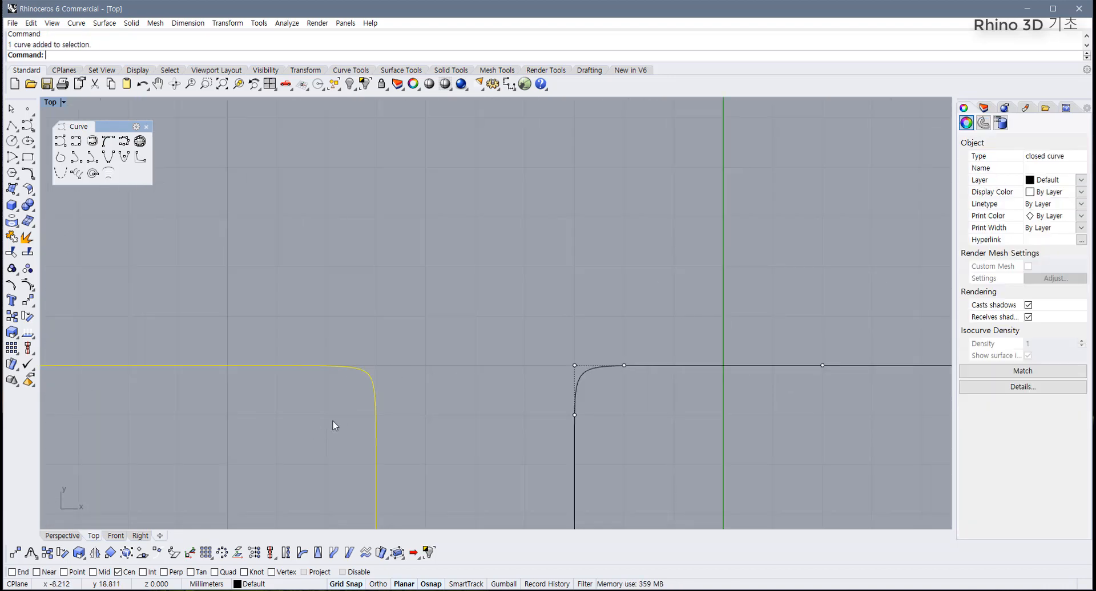
key("F10")
scroll(393, 399, "up", 5)
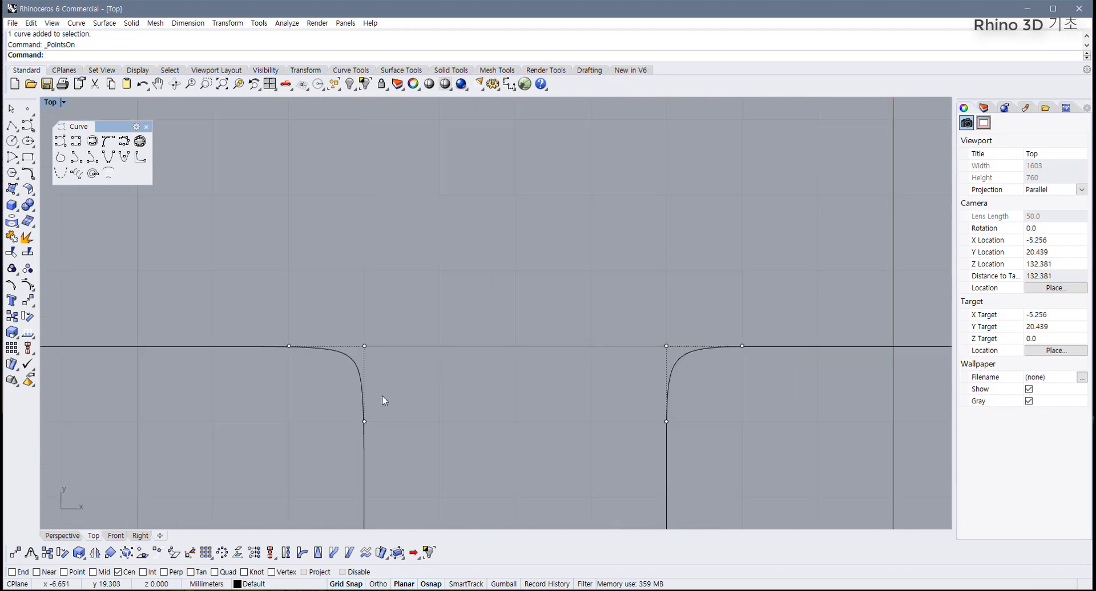
- Pick out the middle square's mid-edge control point at (2,20) and the first square's point at (-7,19) to compare their spacing
scroll(361, 393, "down", 4)
scroll(668, 390, "up", 6)
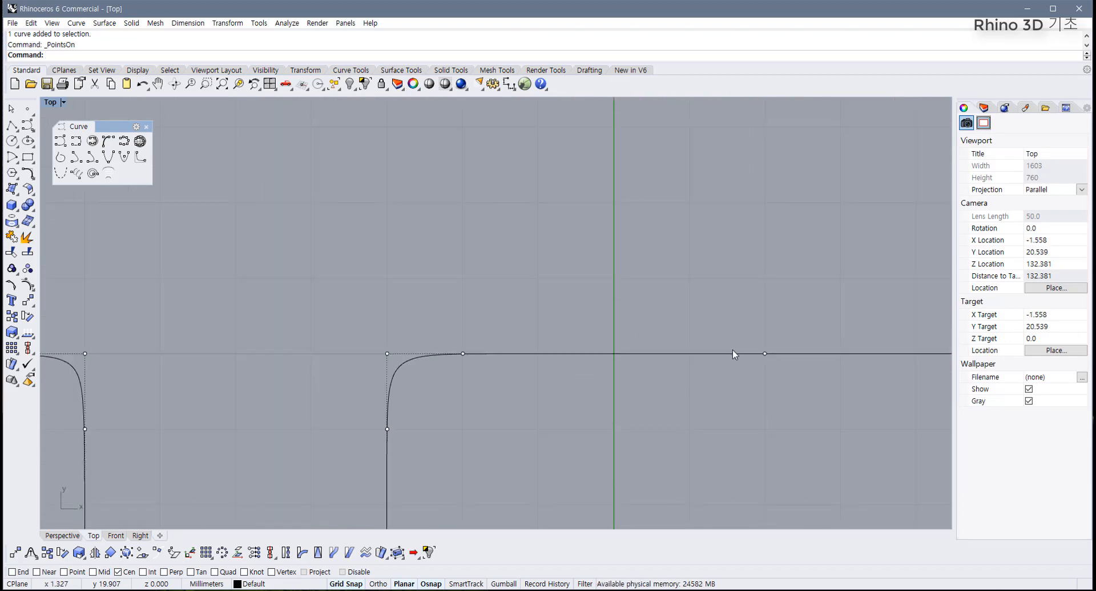
left_click_drag(742, 333, 799, 390)
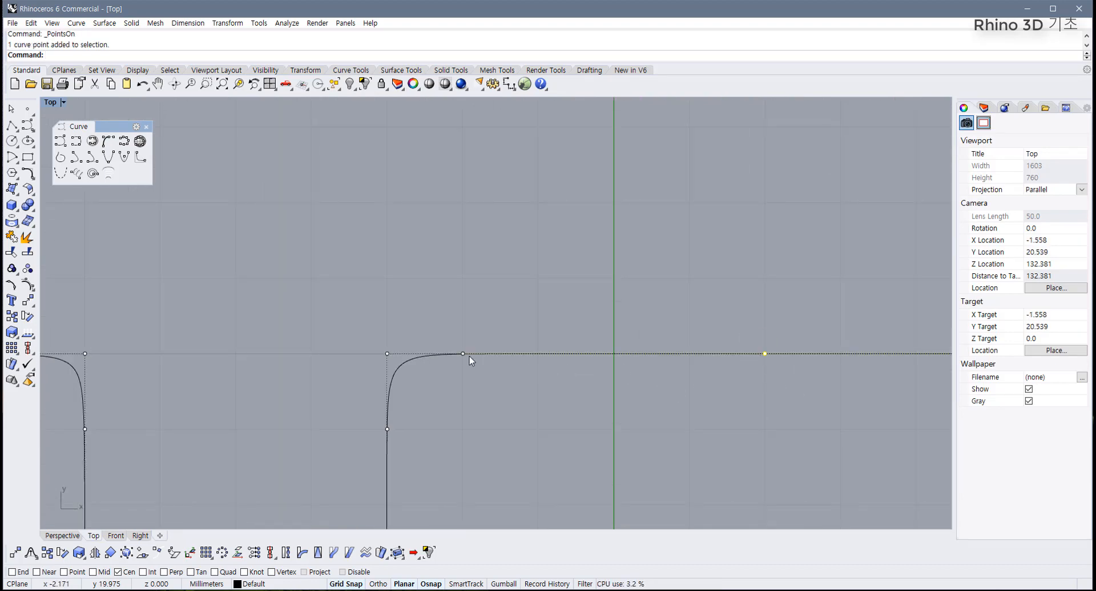
scroll(149, 391, "down", 4)
right_click_drag(153, 392, 263, 315)
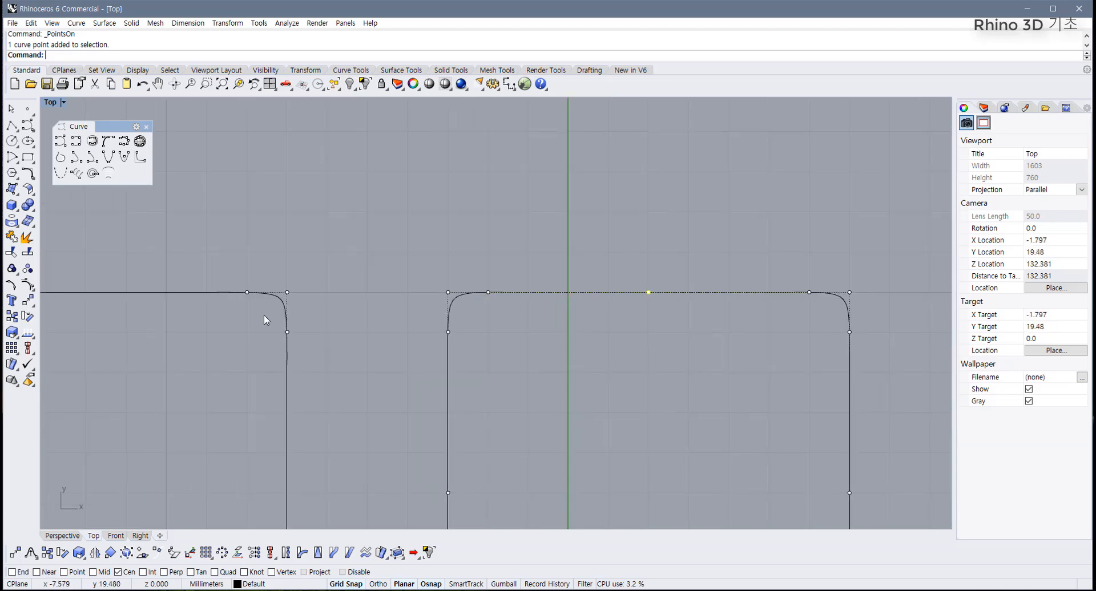
scroll(264, 315, "up", 6)
scroll(276, 390, "down", 8)
right_click_drag(276, 389, 311, 289)
right_click_drag(311, 432, 328, 351)
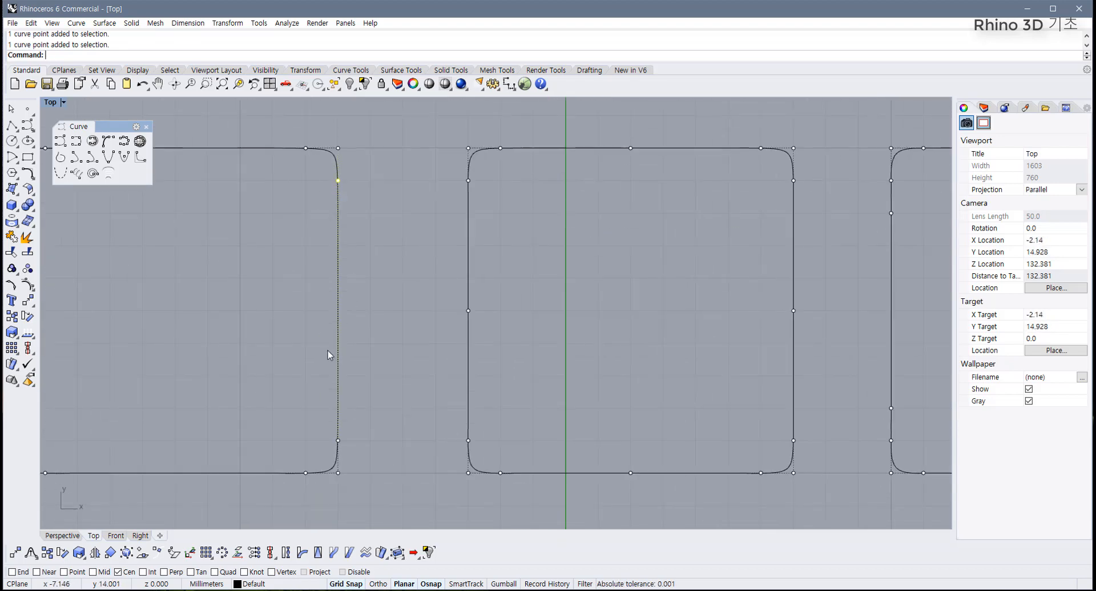
- Examine the first square's curve near (-7,19) and compare the control point layouts of all three squares
scroll(372, 297, "up", 10)
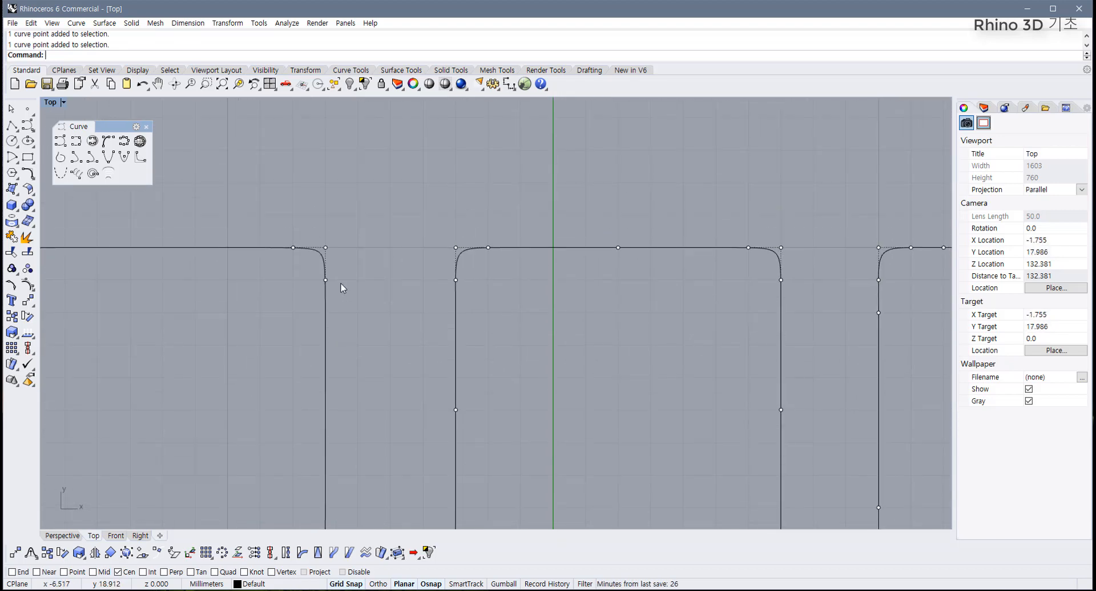
scroll(290, 300, "up", 4)
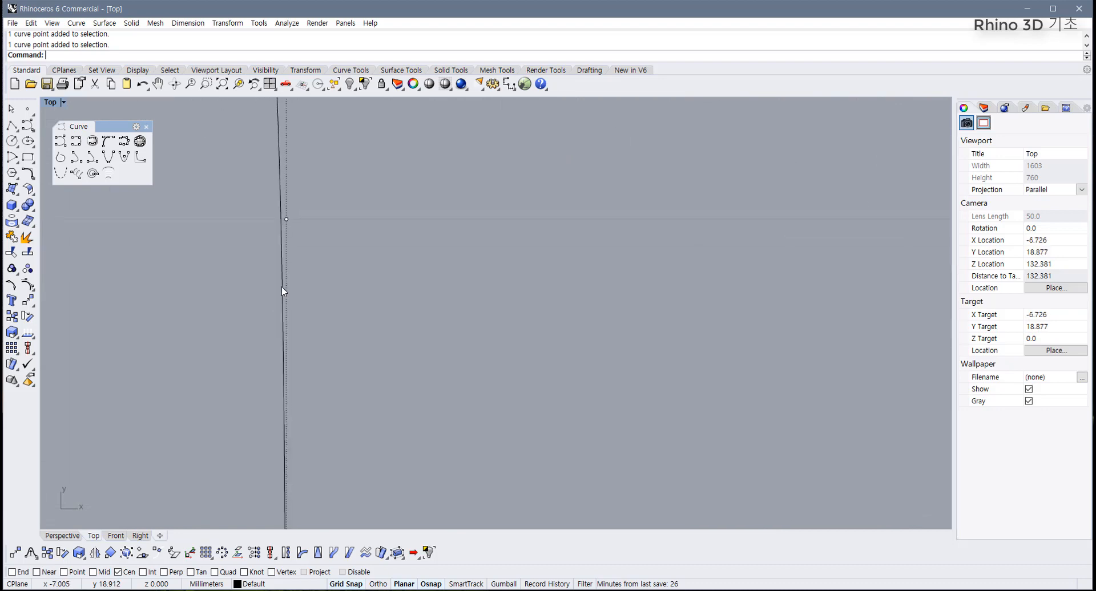
scroll(287, 313, "down", 8)
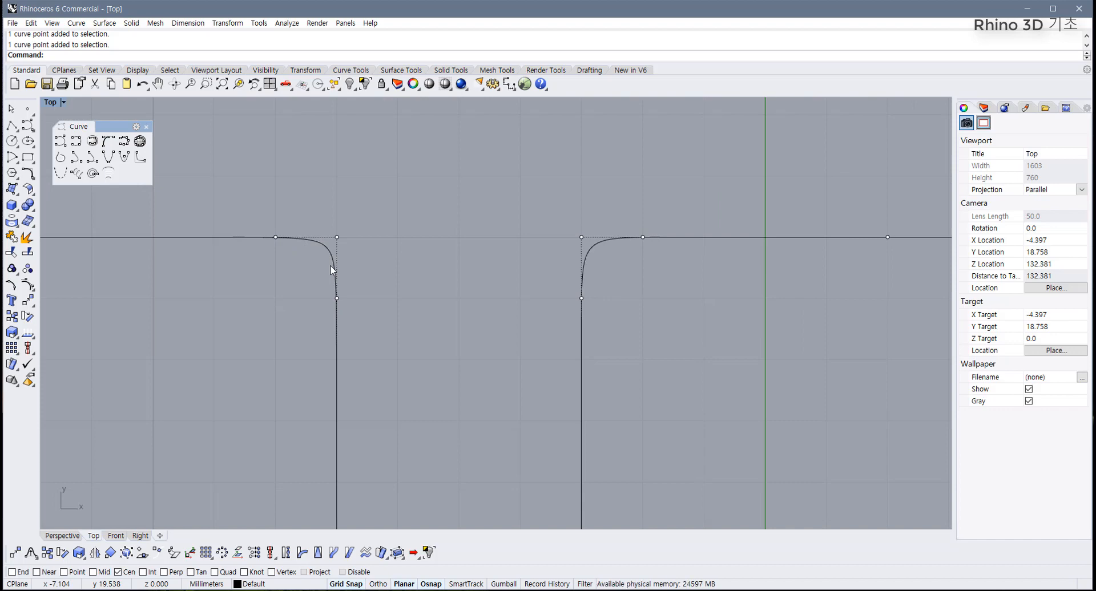
scroll(331, 268, "down", 4)
right_click_drag(562, 314, 404, 299)
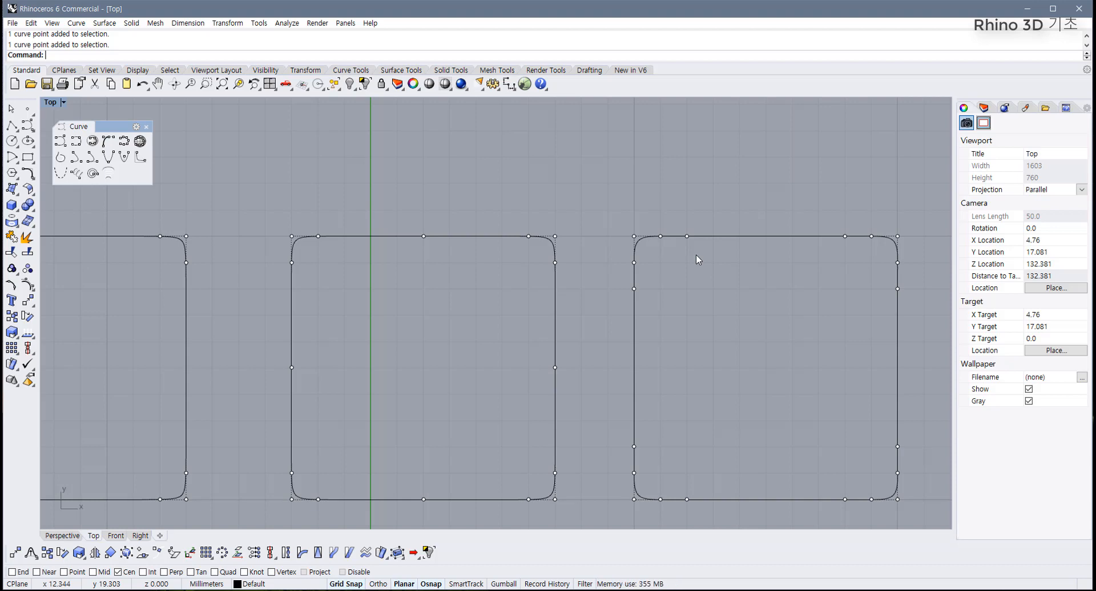
scroll(697, 254, "down", 4)
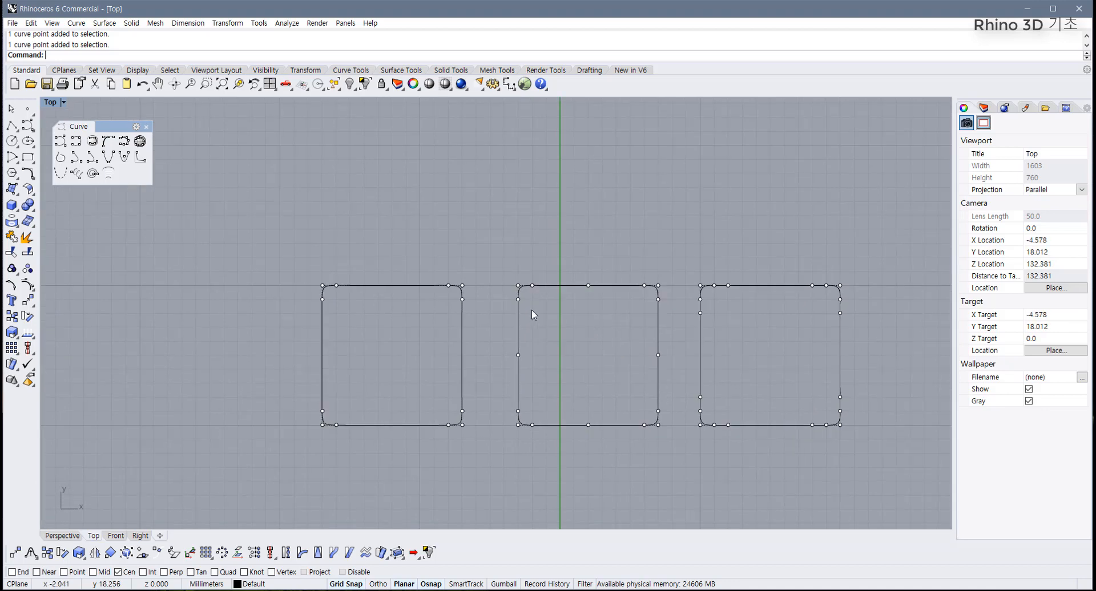
scroll(536, 309, "up", 8)
scroll(564, 302, "down", 4)
mouse_move(566, 314)
right_mouse_down()
mouse_move(526, 283)
mouse_move(561, 319)
right_mouse_up()
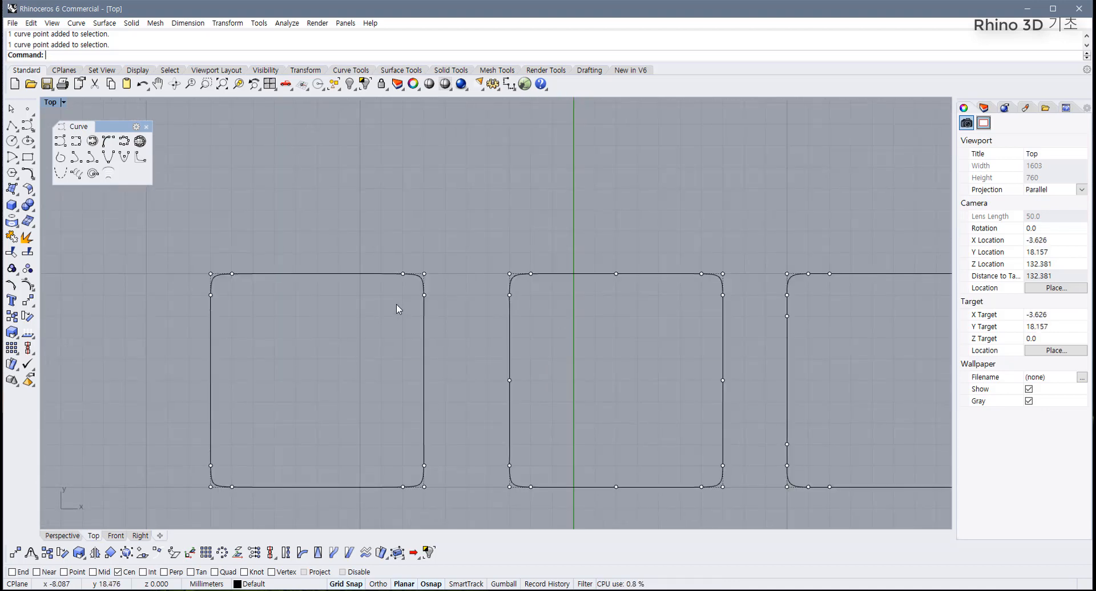
scroll(398, 308, "up", 8)
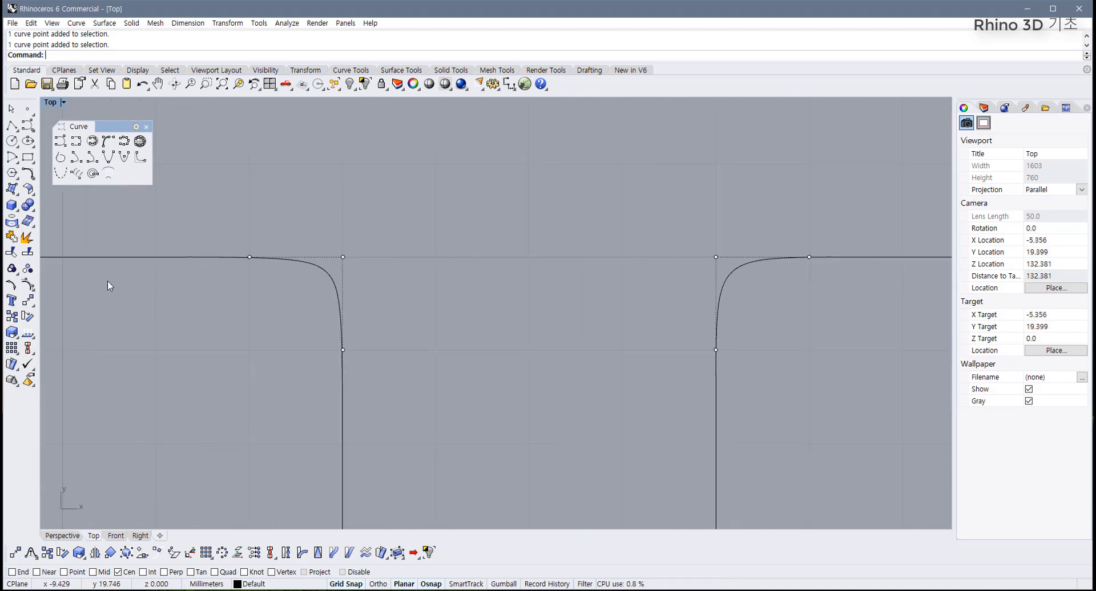
- Insert knots in the first square's upper edge and in its side edge facing the middle square, both near their shared corner
right_click_drag(108, 281, 141, 289)
left_click(27, 285)
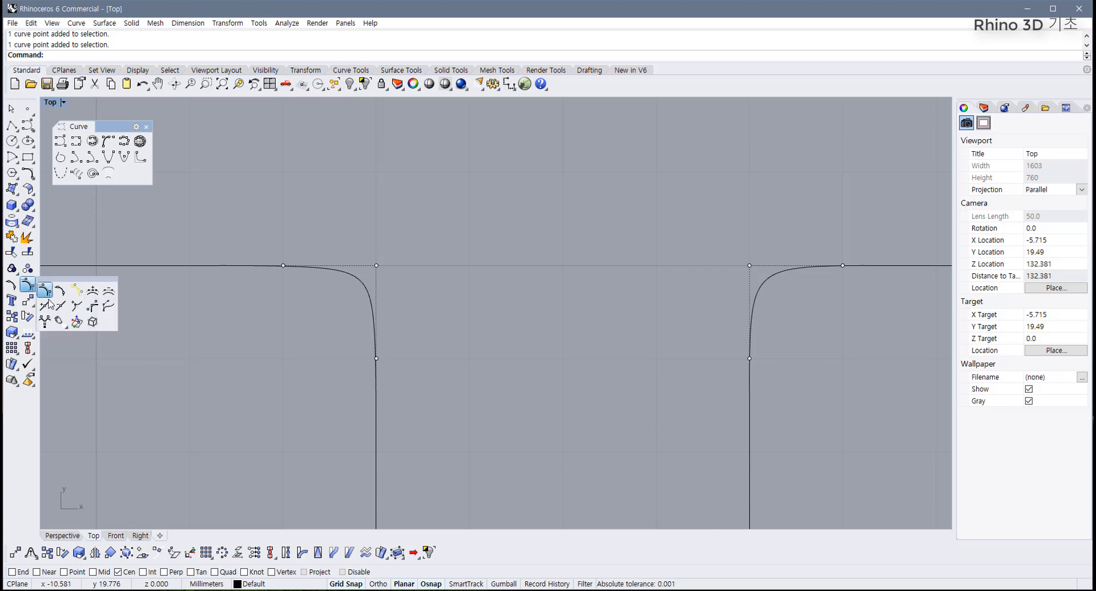
left_click(46, 312)
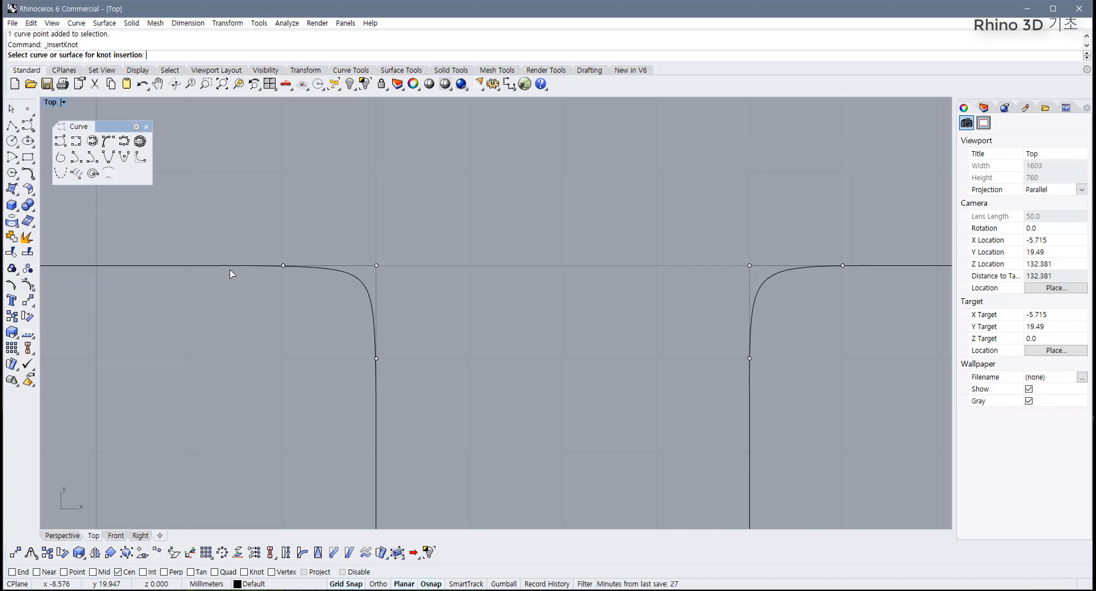
left_click(236, 266)
left_click(237, 266)
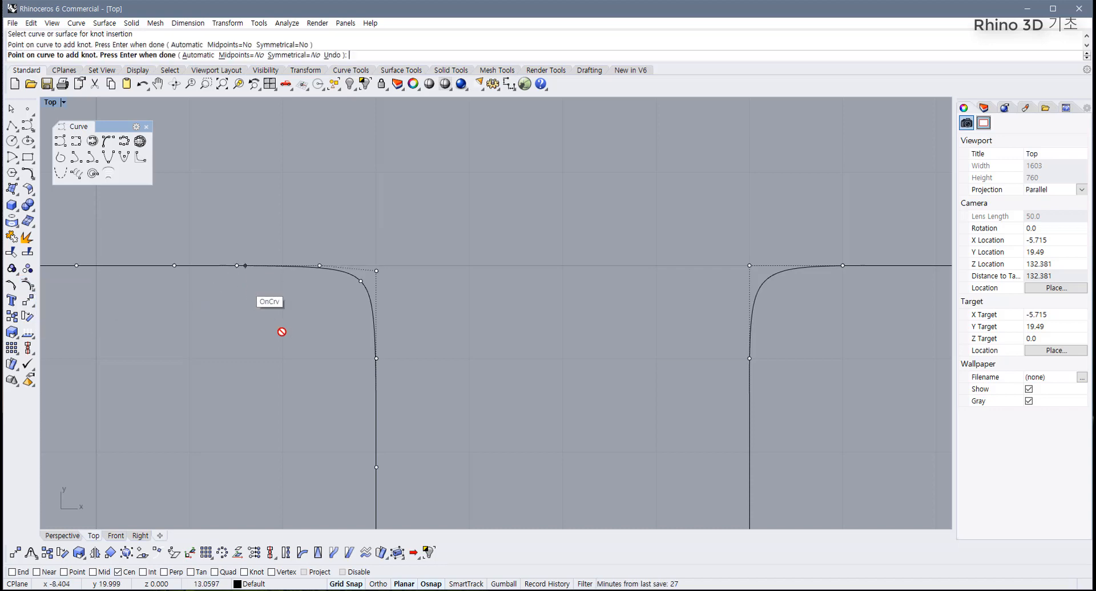
right_click_drag(368, 460, 371, 398)
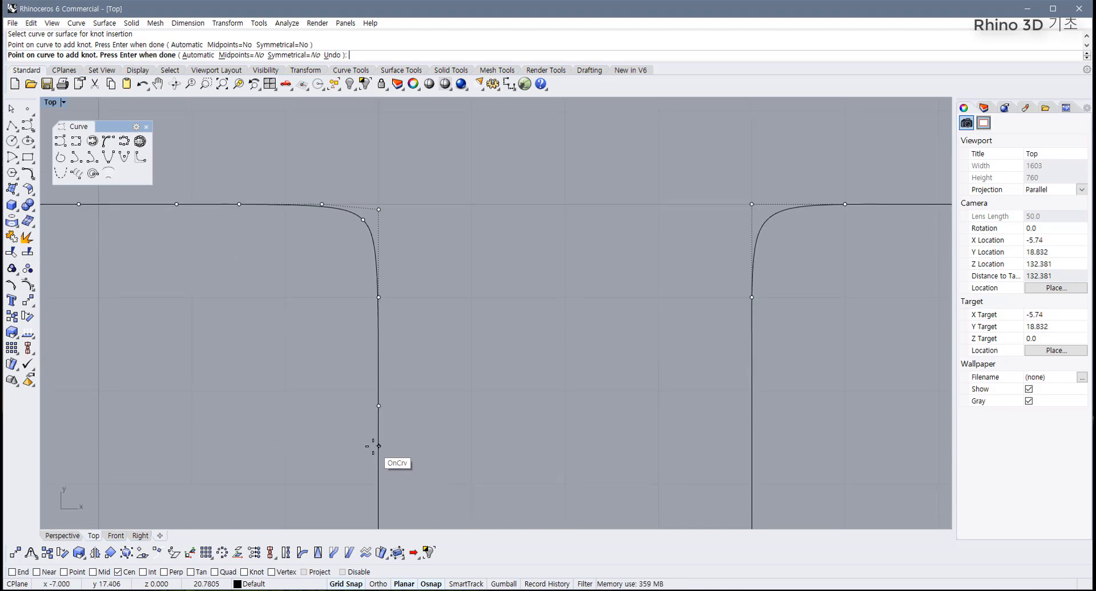
key("Return")
- Move the first square's new upper-edge control point along the edge toward the corner, to about x = -9
scroll(334, 351, "down", 4)
right_click_drag(334, 350, 444, 331)
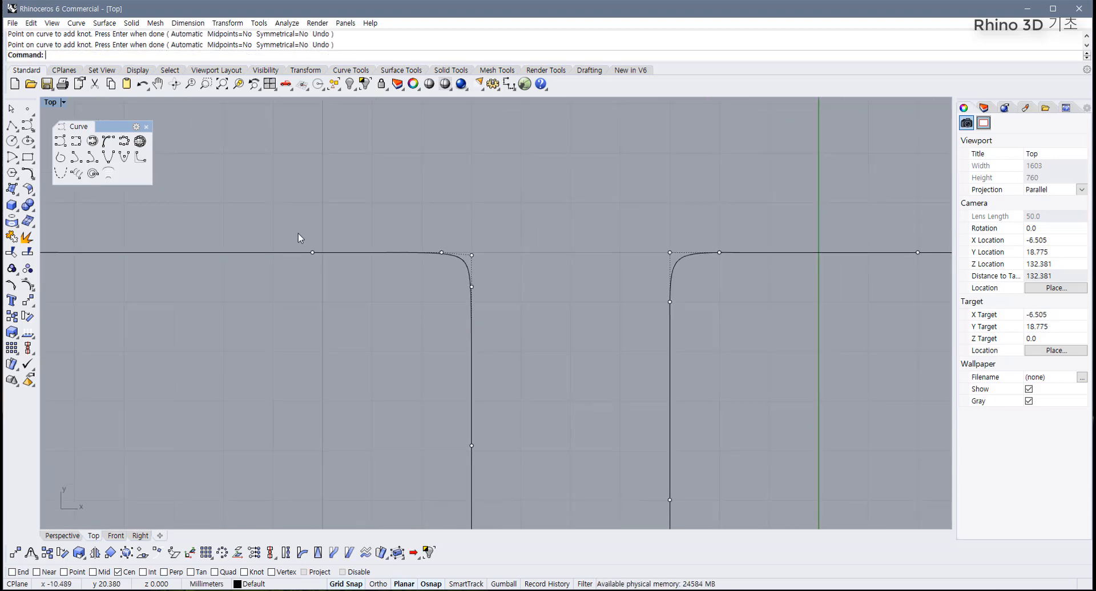
left_click_drag(298, 234, 387, 253)
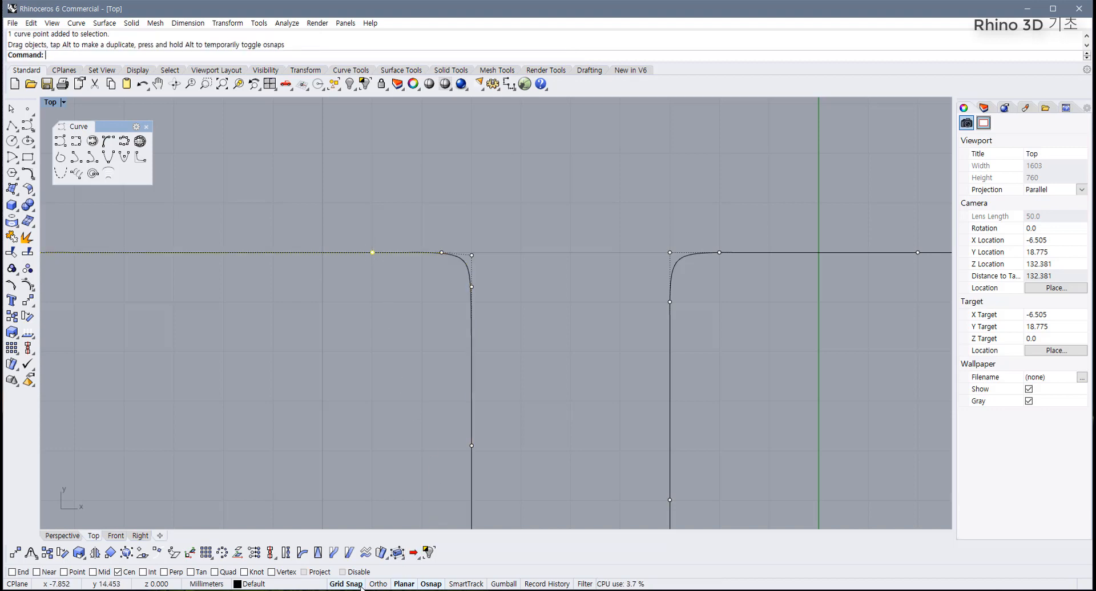
- Turn off grid snapping and move the first square's new upper-edge control point along the edge to about x = -8
right_click_drag(365, 248, 297, 320)
scroll(303, 331, "up", 4)
left_click_drag(305, 320, 380, 319)
scroll(414, 385, "down", 6)
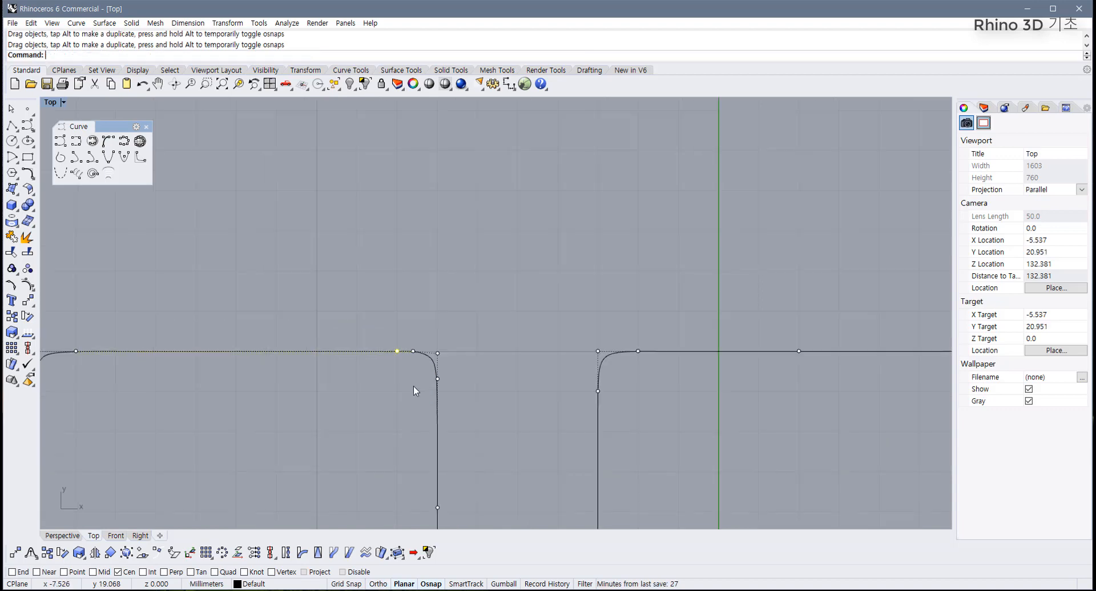
- Move the first square's new side-edge control point up along the edge toward the corner, to about y = 18.8
right_click_drag(413, 386, 373, 301)
left_click(395, 422)
left_click_drag(396, 423, 402, 287)
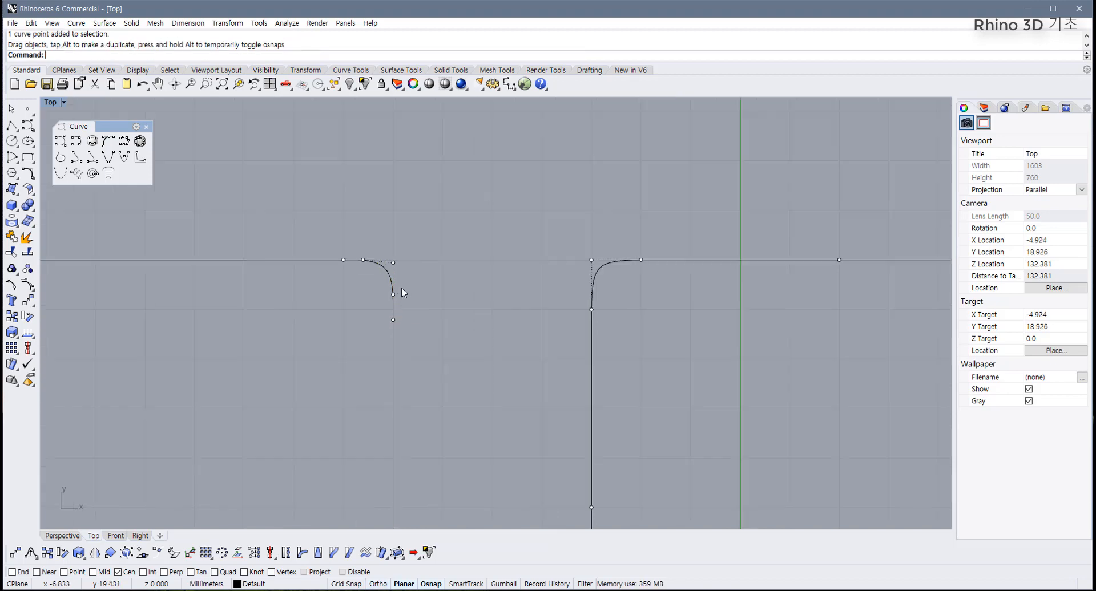
- Refine the first square's corner by moving its side-edge point up to about y = 19.2 and its upper-edge point to about x = -7.8
scroll(409, 347, "up", 8)
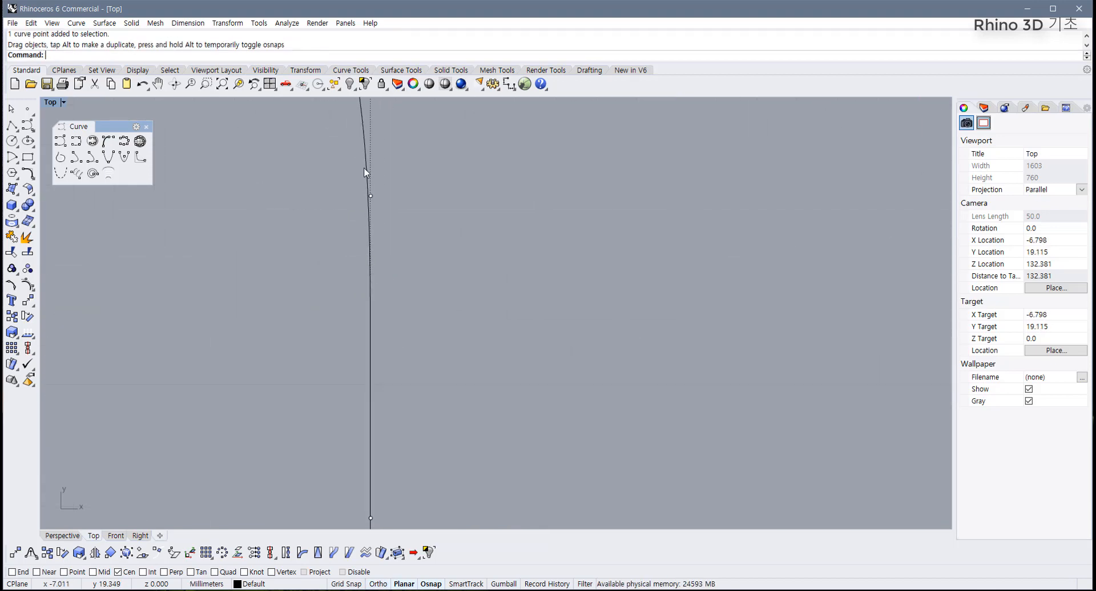
left_click(365, 166)
scroll(372, 377, "down", 2)
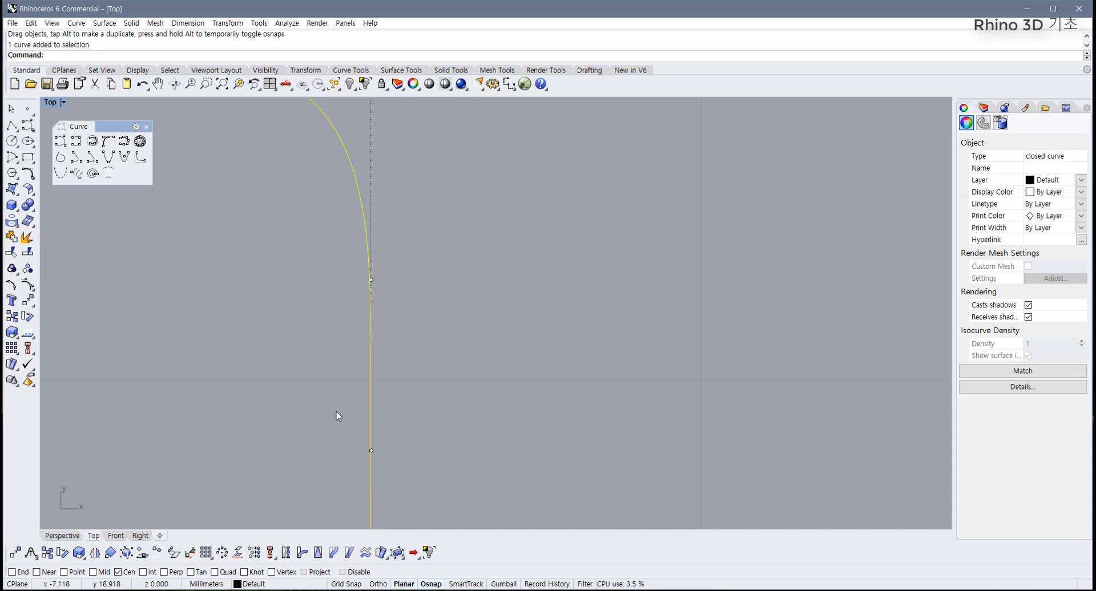
left_click(372, 451)
left_click_drag(371, 451, 372, 327)
scroll(367, 282, "down", 2)
right_click_drag(367, 283, 388, 307)
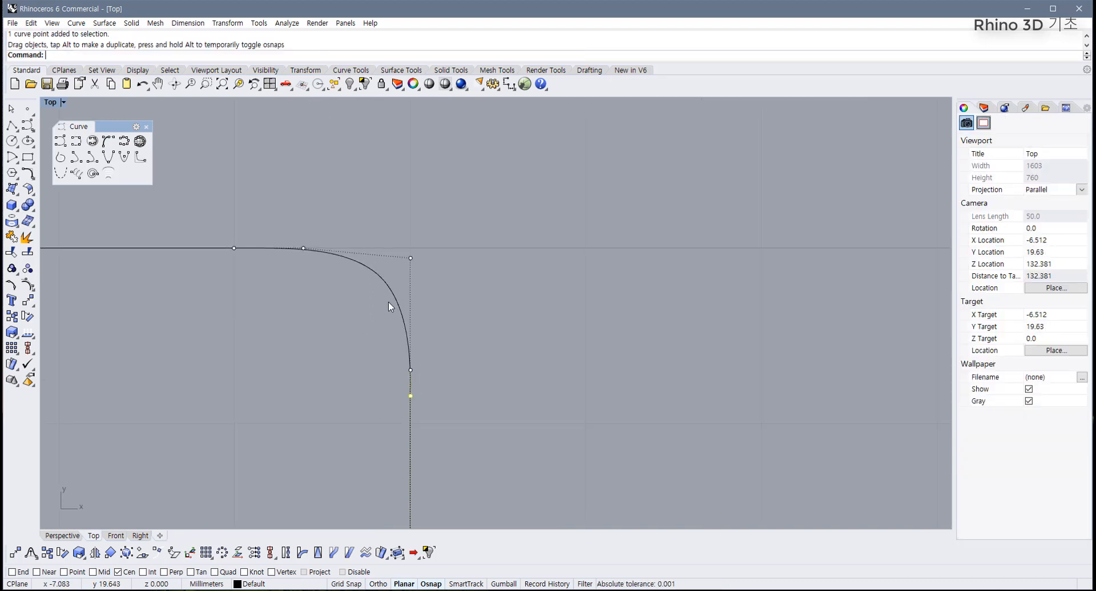
left_click(234, 247)
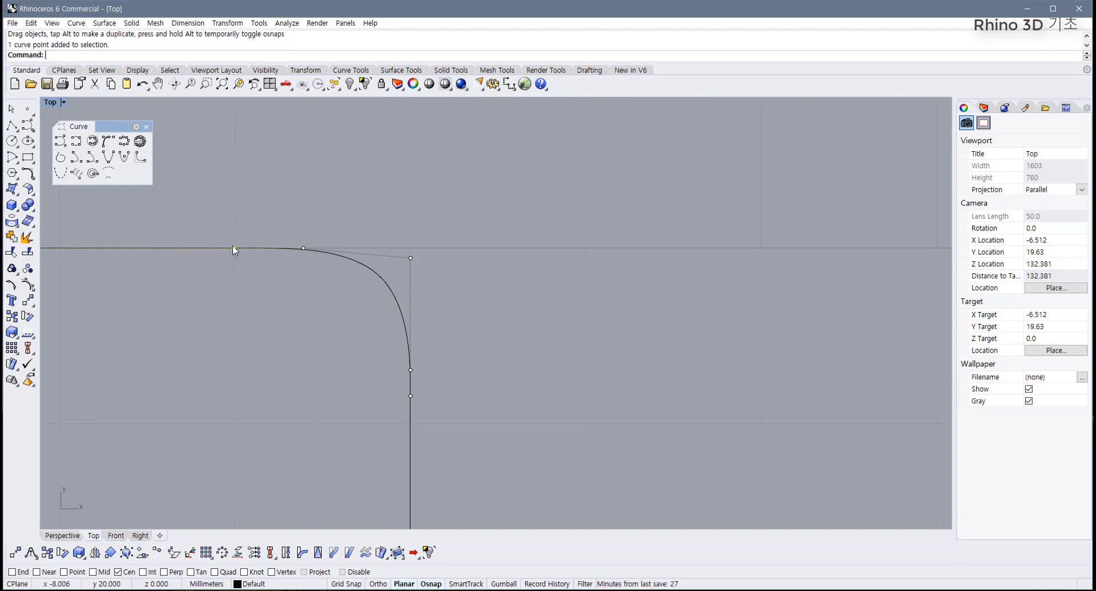
left_click_drag(234, 247, 277, 248, "shift")
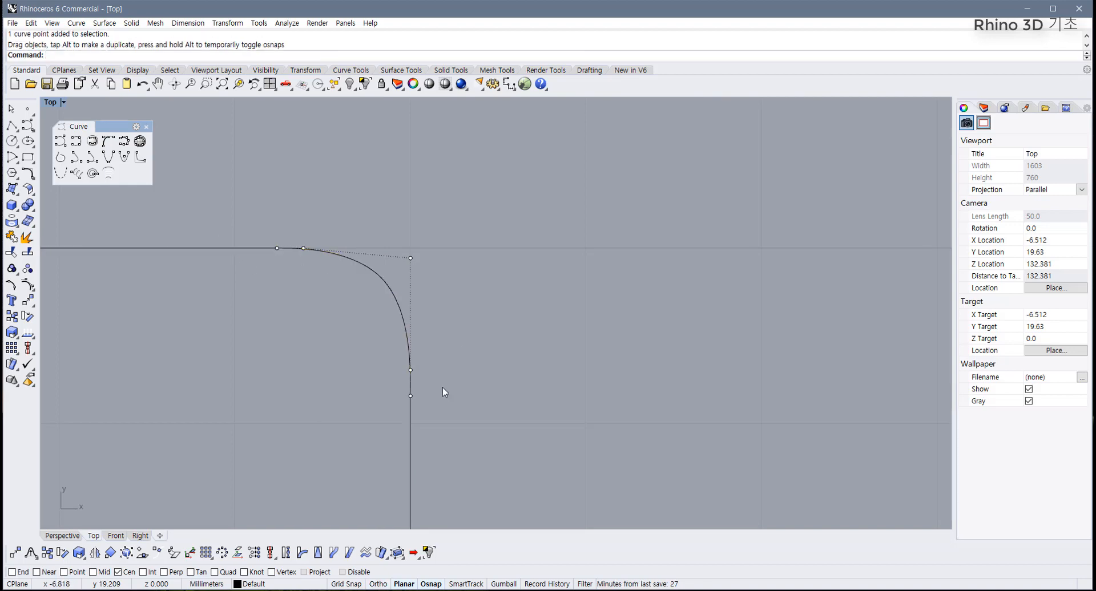
- Turn off the control points and delete all three rounded square curves
scroll(442, 391, "down", 6)
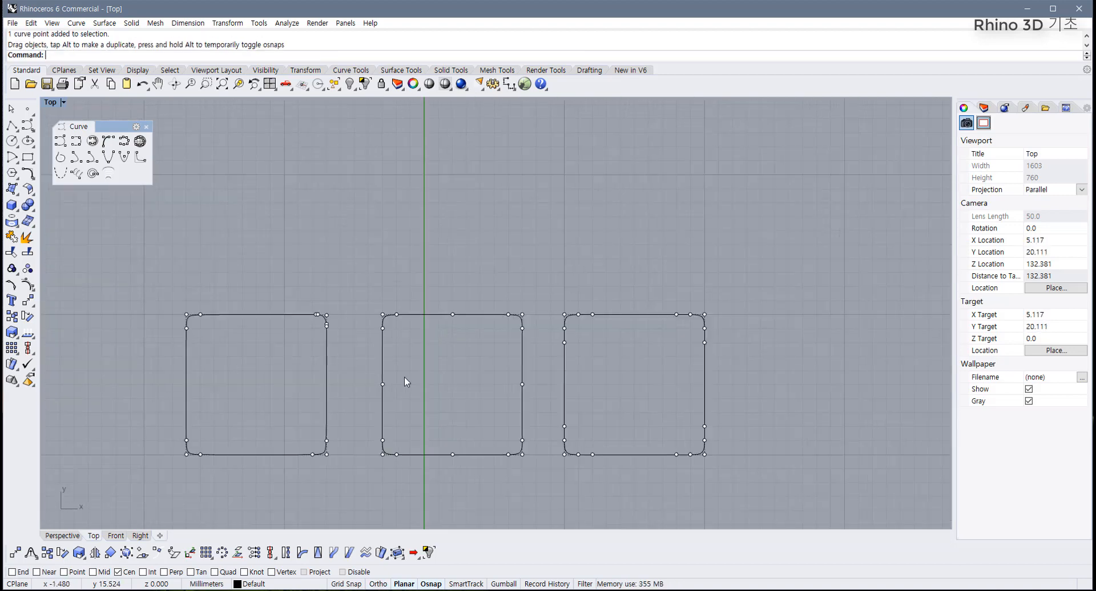
key("F11")
left_click_drag(628, 471, 292, 382)
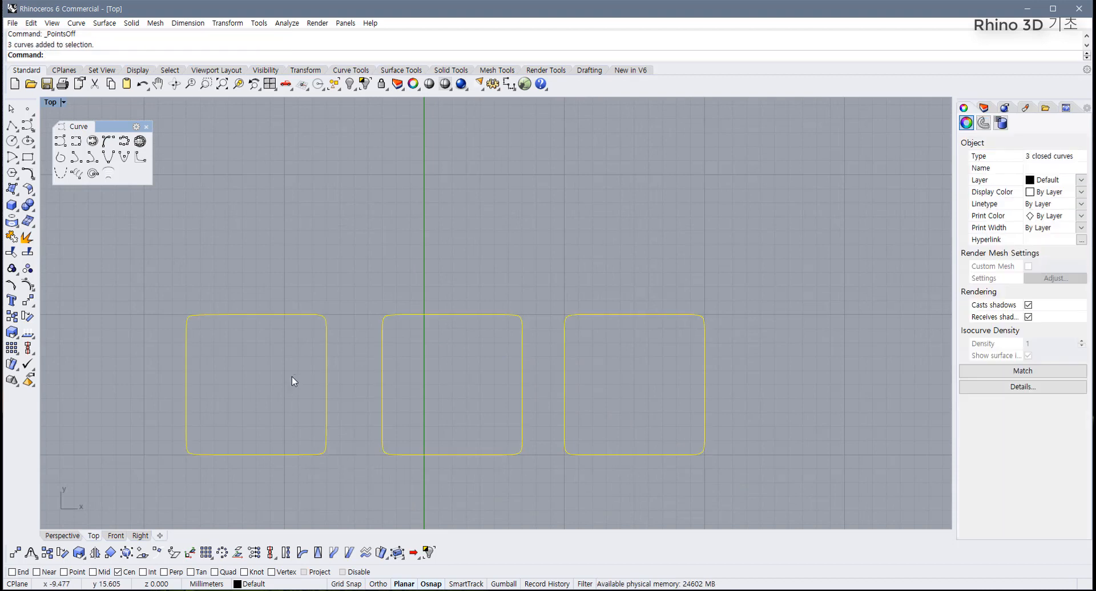
key("Delete")
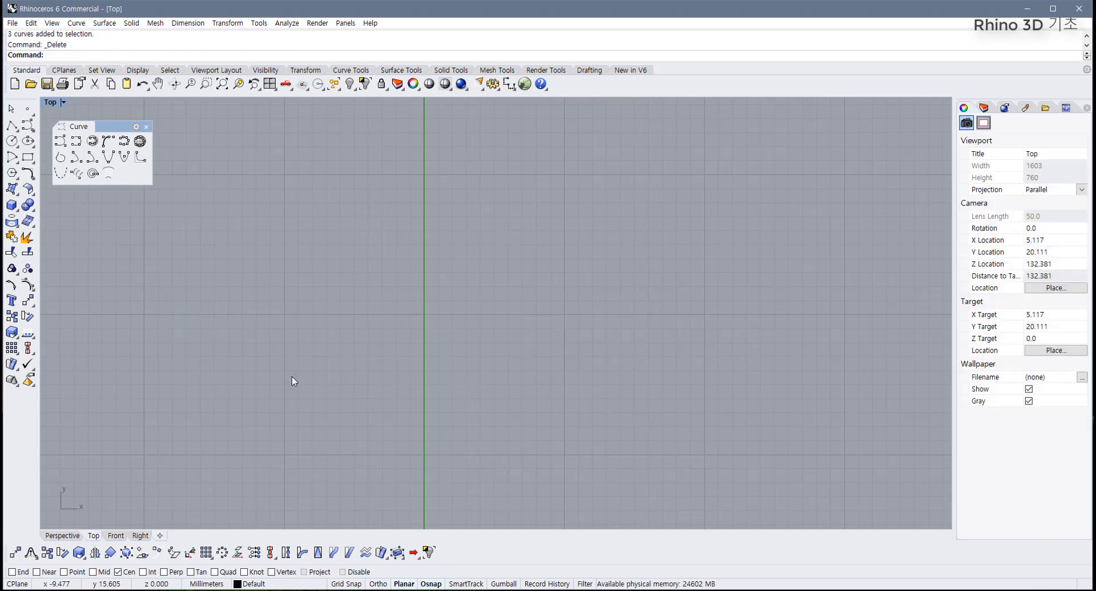
- Start a degree 3 control point curve in the maximized Front viewport with the grid hidden
left_click(61, 141)
scroll(379, 330, "down", 5)
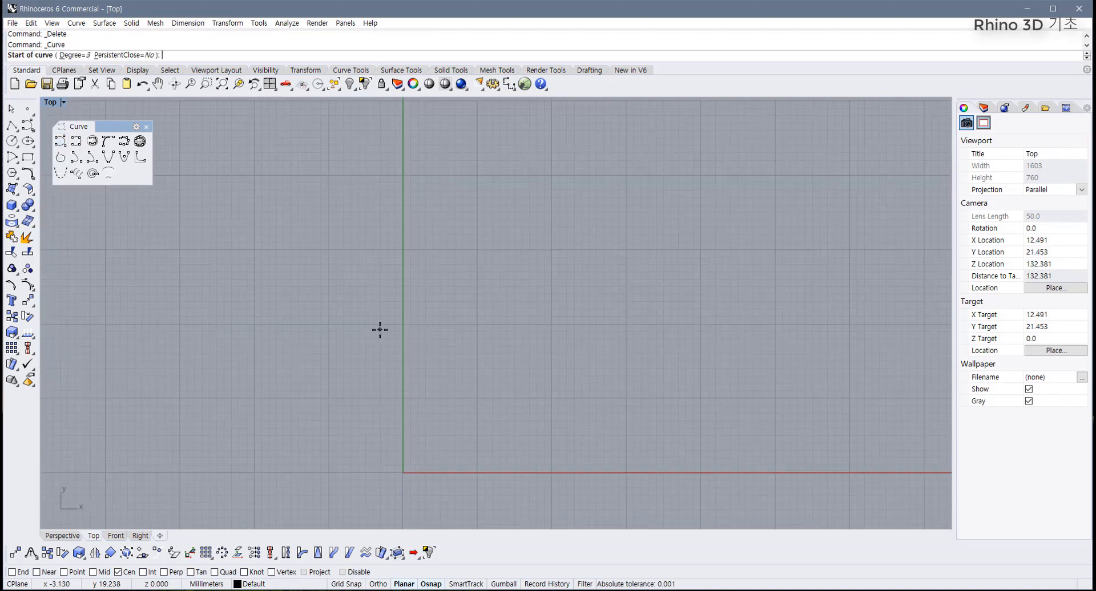
double_click(51, 103)
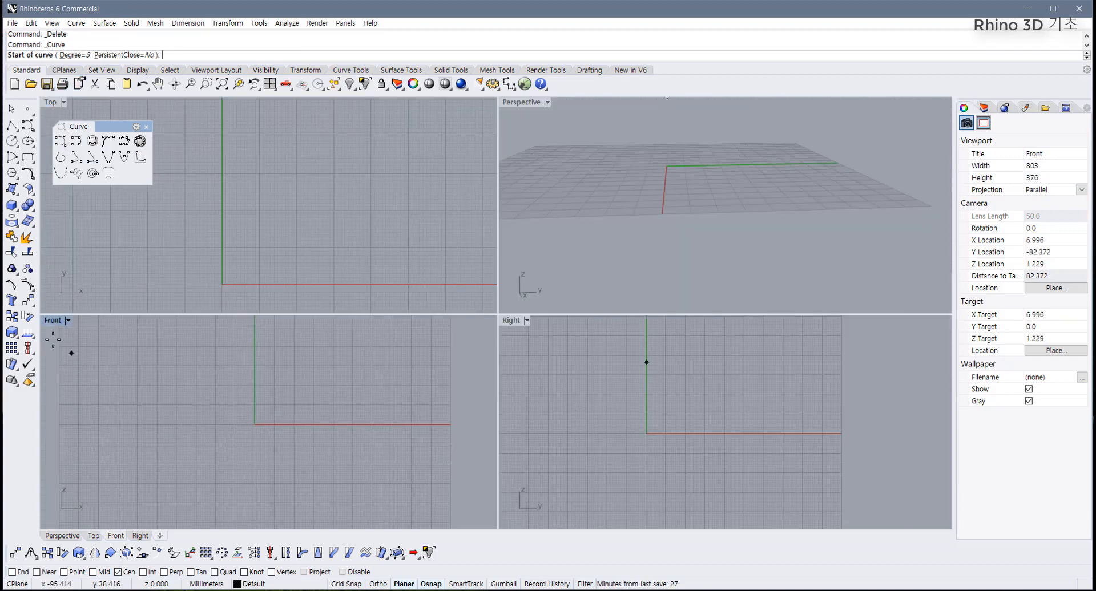
double_click(53, 321)
right_click_drag(403, 313, 332, 340)
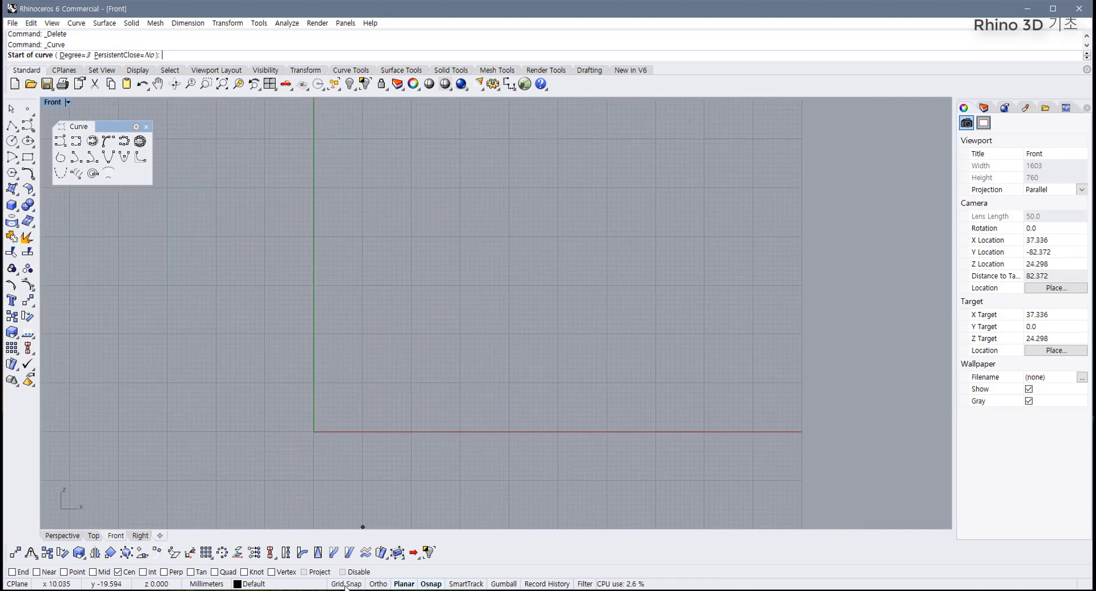
right_click_drag(379, 500, 438, 481)
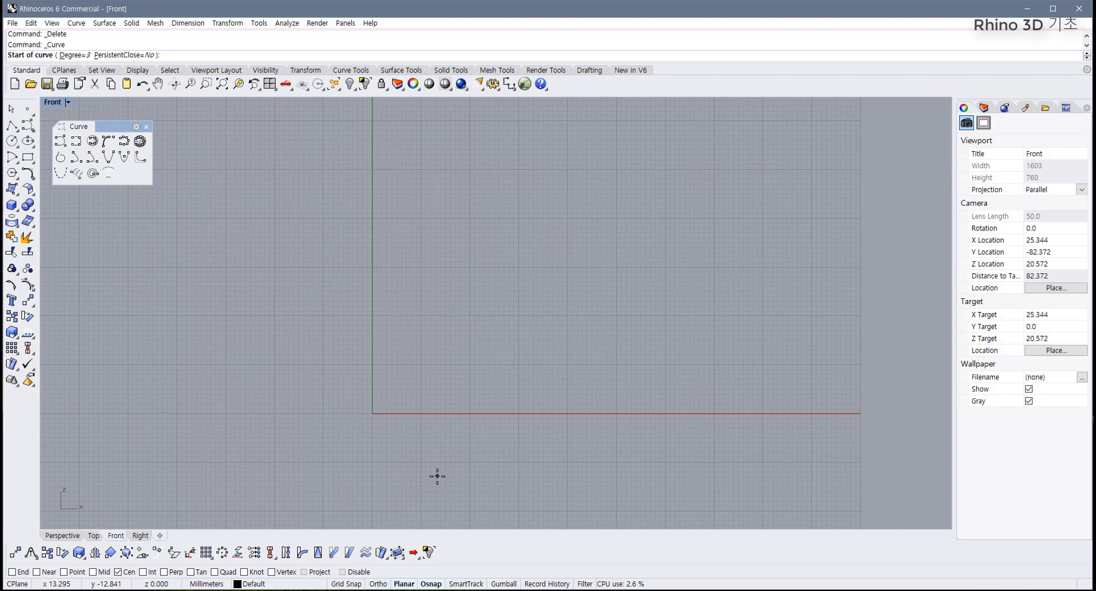
key("F7")
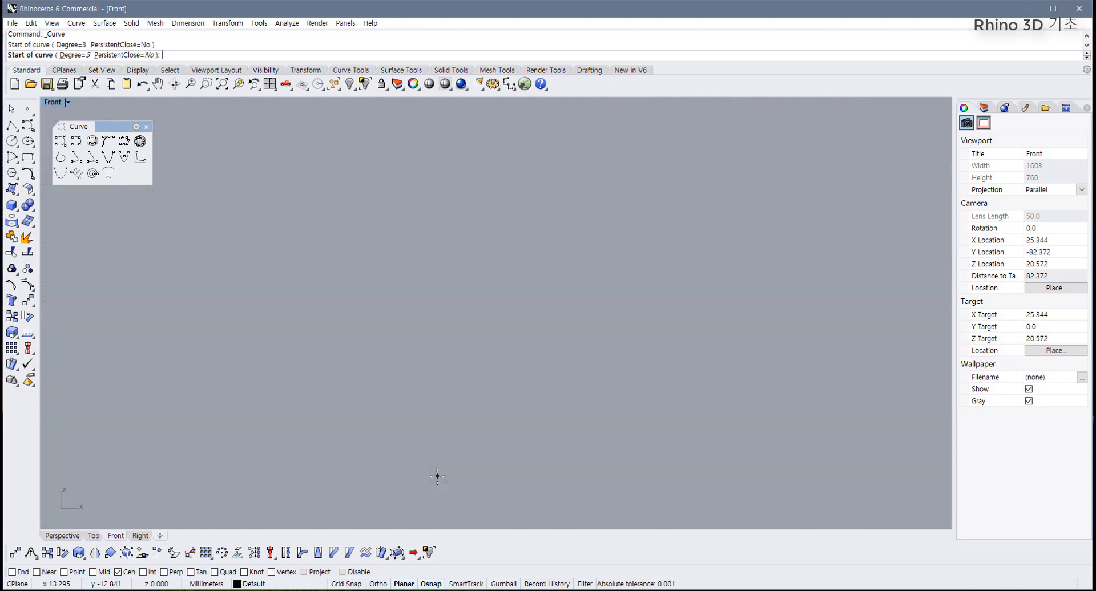
right_click_drag(467, 402, 475, 367)
- Place the curve's first control points from the back of a duck's neck, over its rounded head, to the base of the beak
left_click(415, 237)
left_click(425, 181)
left_click(391, 151)
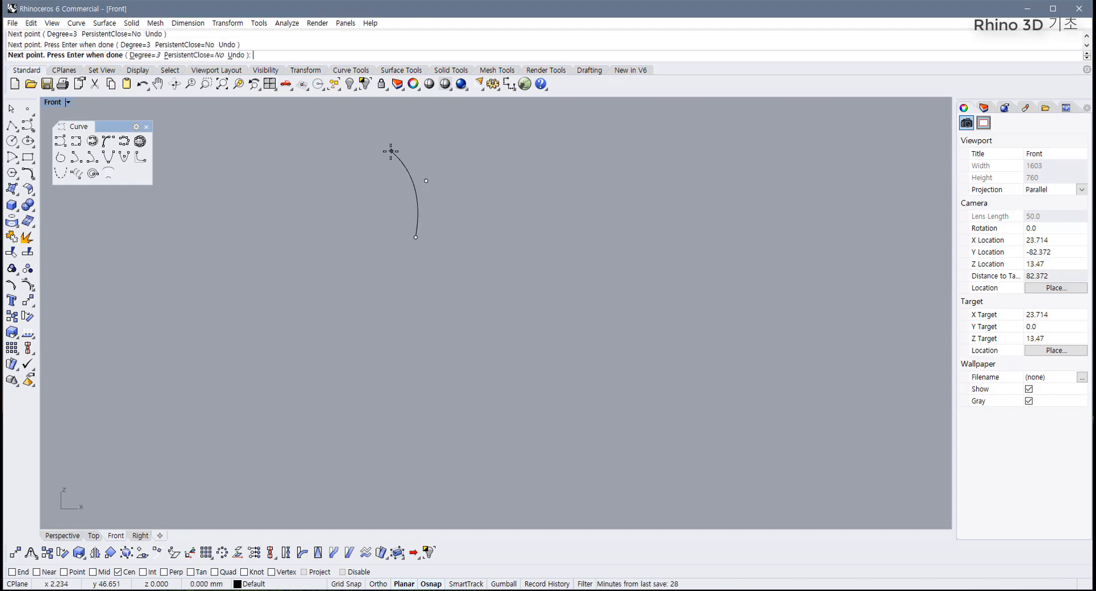
left_click(340, 184)
left_click(340, 219)
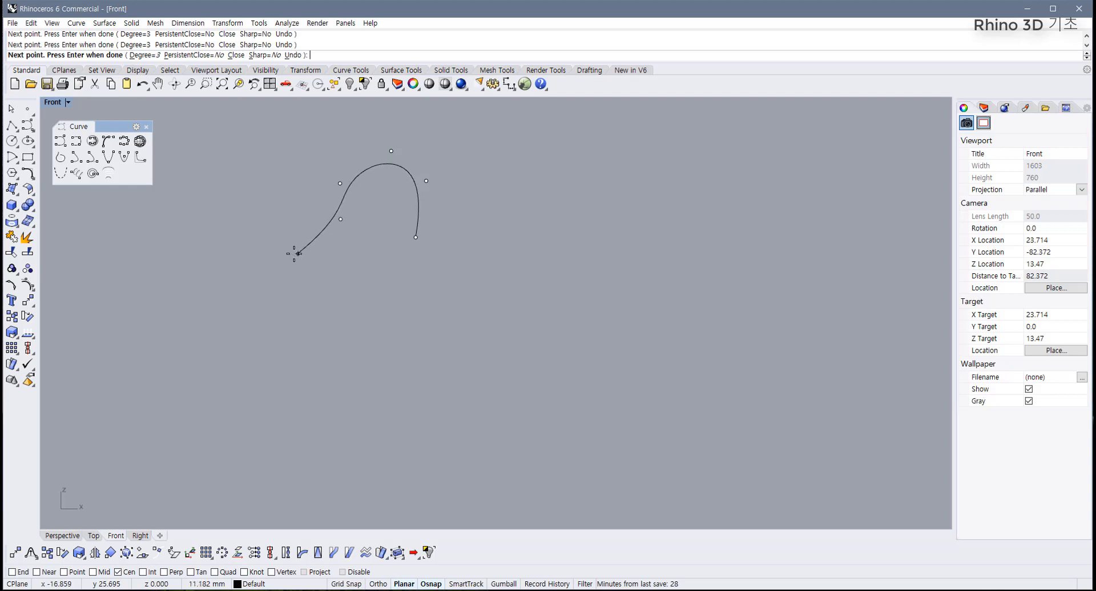
left_click(326, 235)
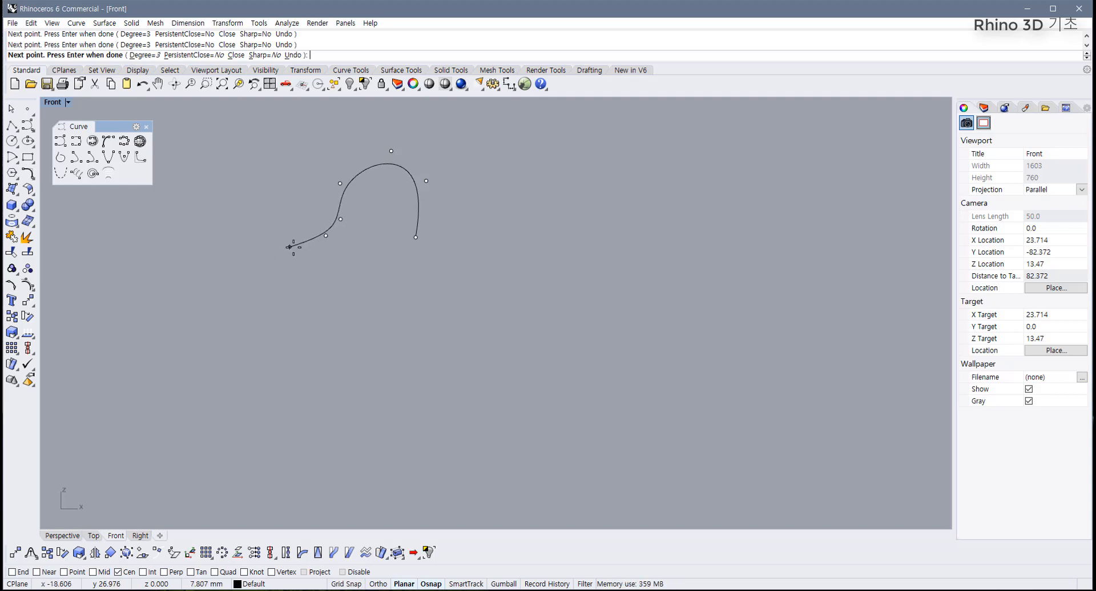
- Continue the curve around the duck's open beak, outlining a slim upper bill and a matching lower bill back to the throat
scroll(313, 238, "up", 2)
scroll(314, 240, "up", 2)
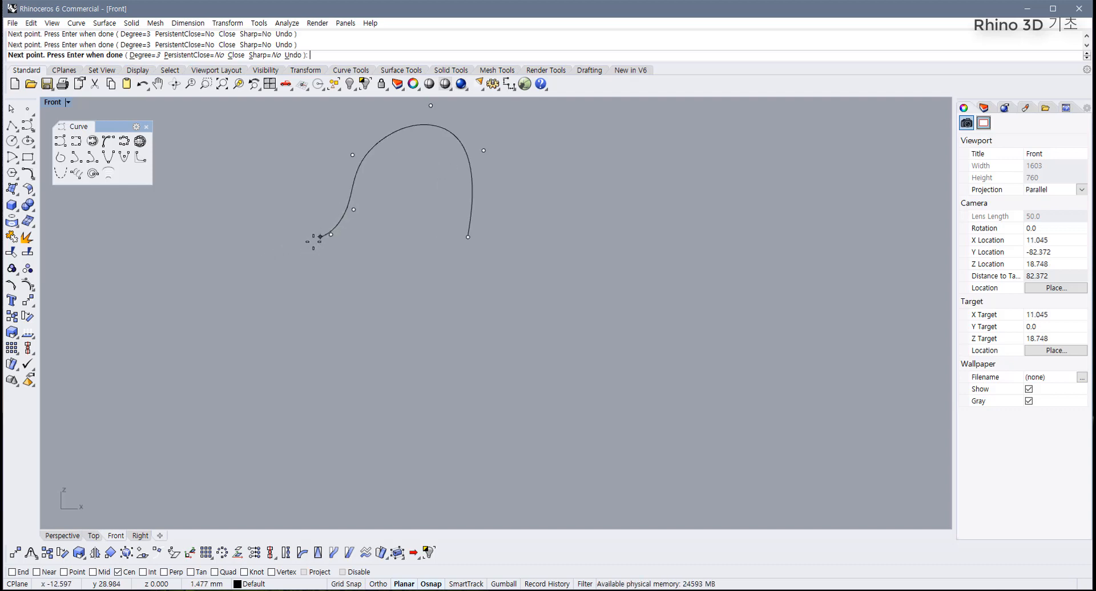
left_click(253, 266)
left_click(249, 276)
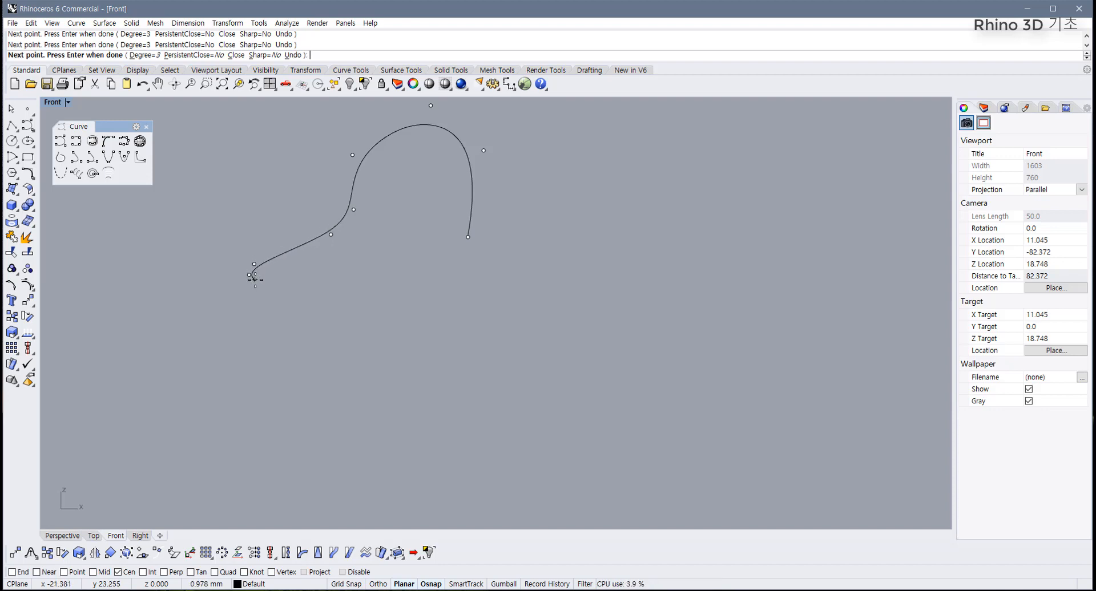
left_click(387, 236)
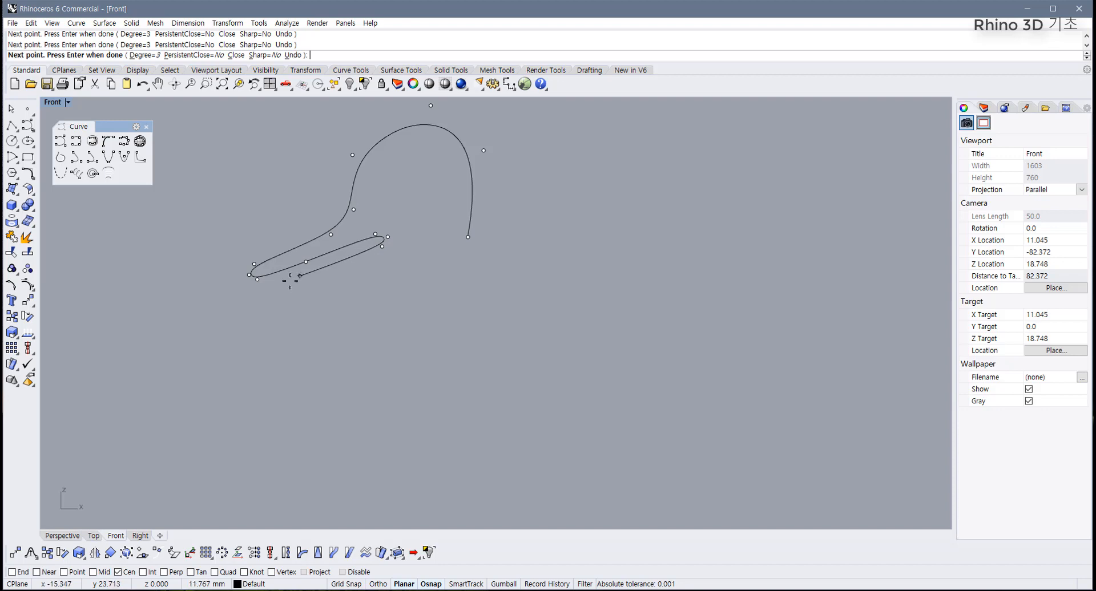
left_click(281, 300)
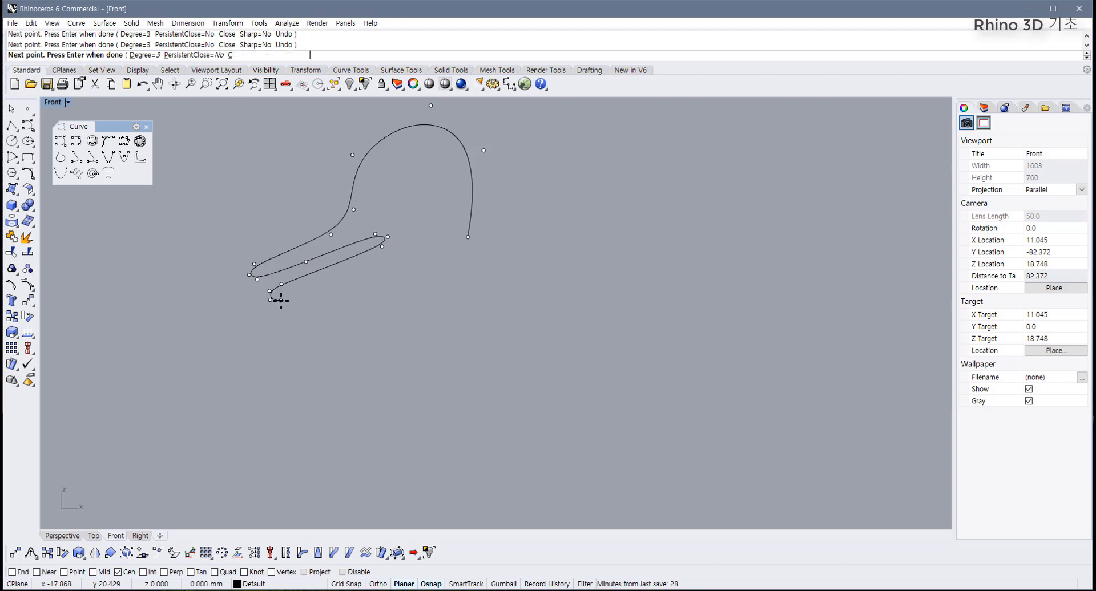
left_click(391, 255)
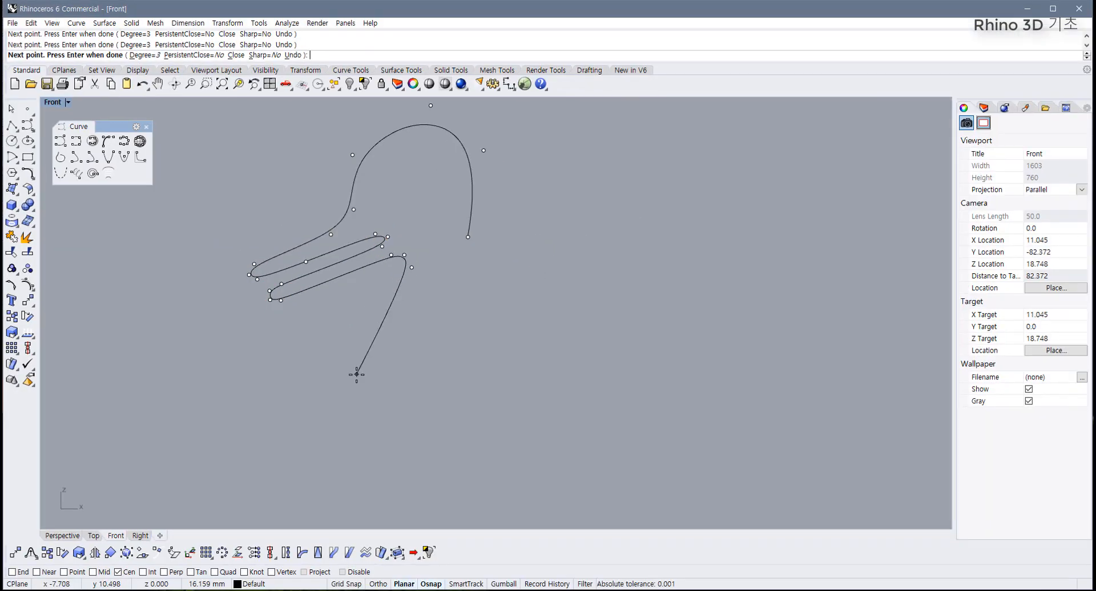
- Continue the curve down the duck's throat and around its breast and belly, rising toward the tail
left_click(324, 338)
left_click(294, 423)
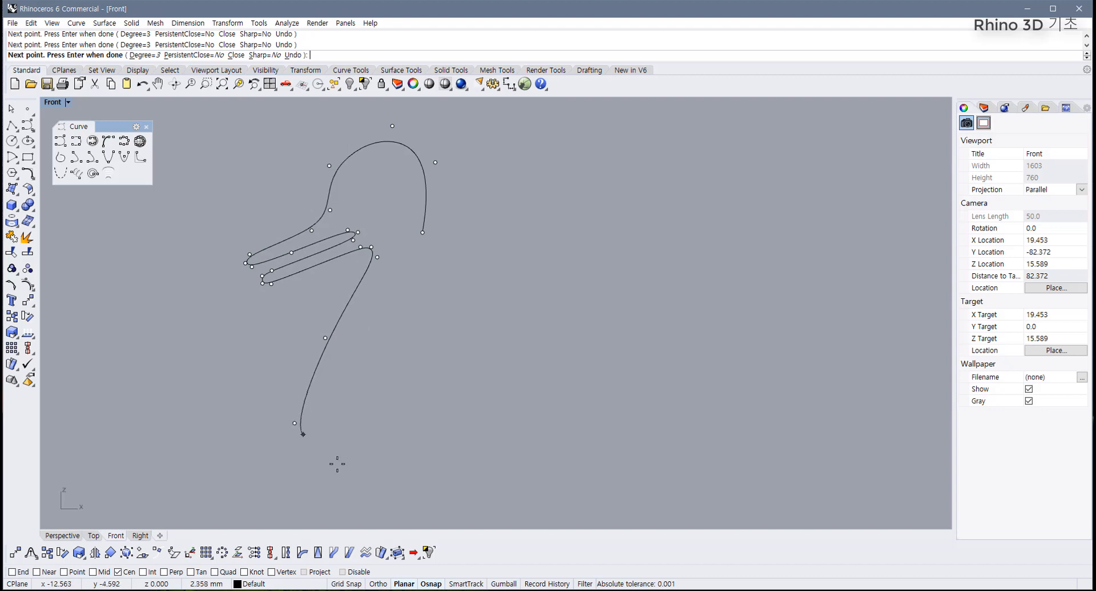
left_click(408, 496)
left_click(626, 467)
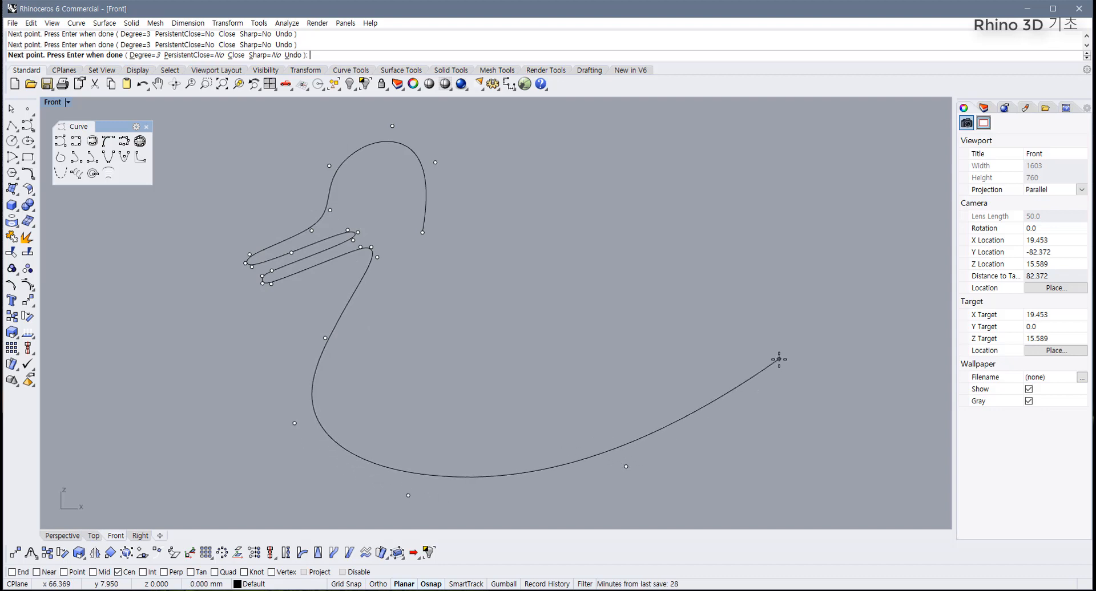
left_click(779, 359)
- Shape the duck's first, outermost tail feather with a pointed tip and a return toward the body
left_click(823, 215)
left_click(777, 277)
left_click(742, 320)
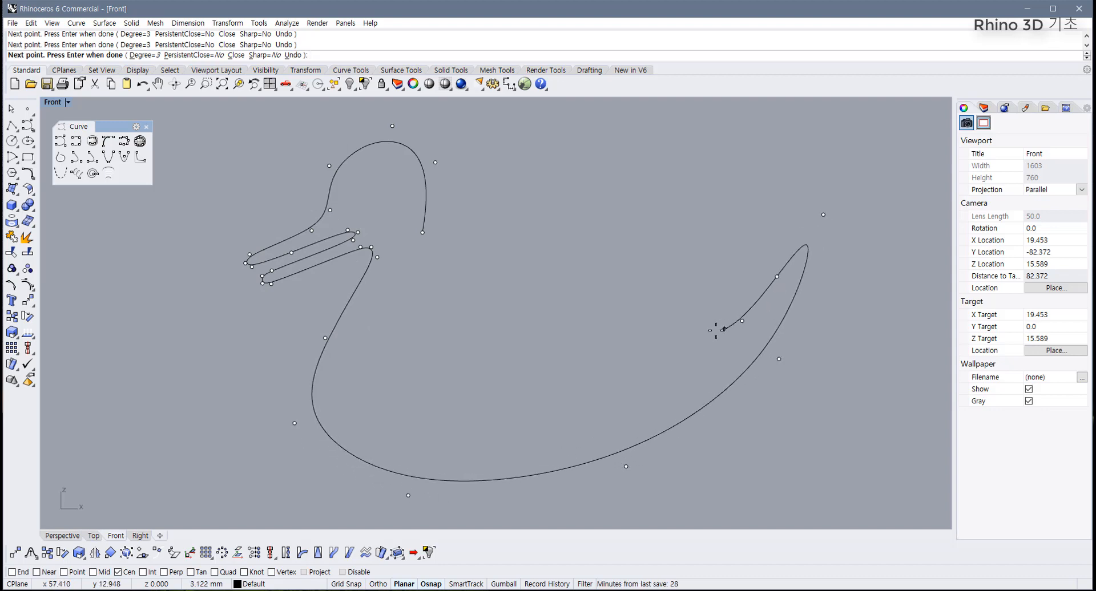
left_click(697, 333)
- Add the middle tail feather, running the curve up to a narrow rounded tip and back down toward the body
right_click_drag(730, 308, 702, 314)
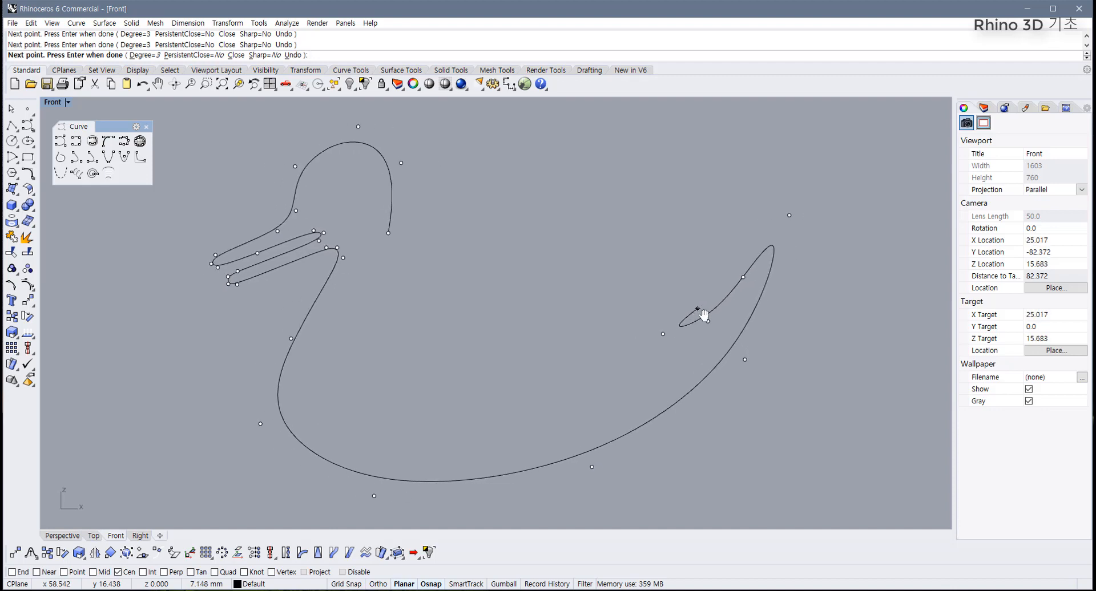
scroll(705, 309, "up", 2)
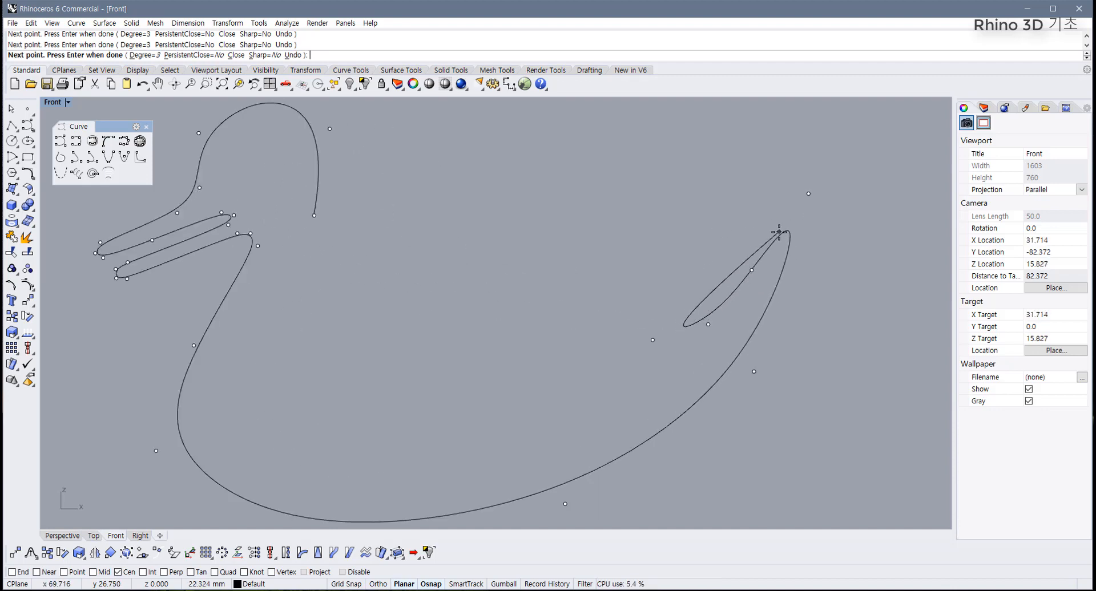
left_click(737, 271)
left_click(757, 221)
left_click(740, 211)
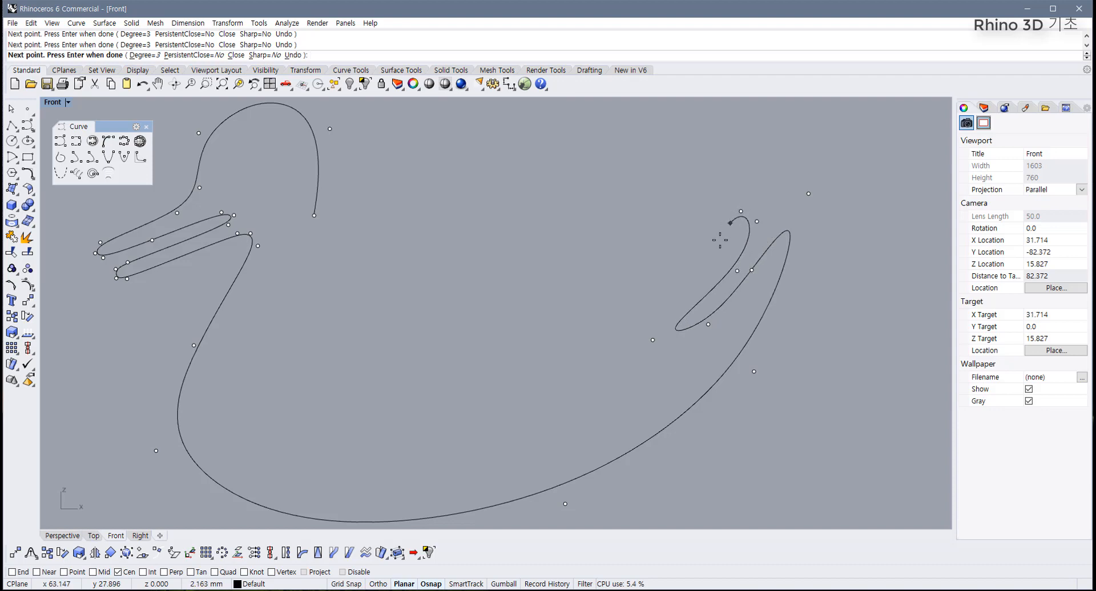
left_click(714, 247)
left_click(654, 307)
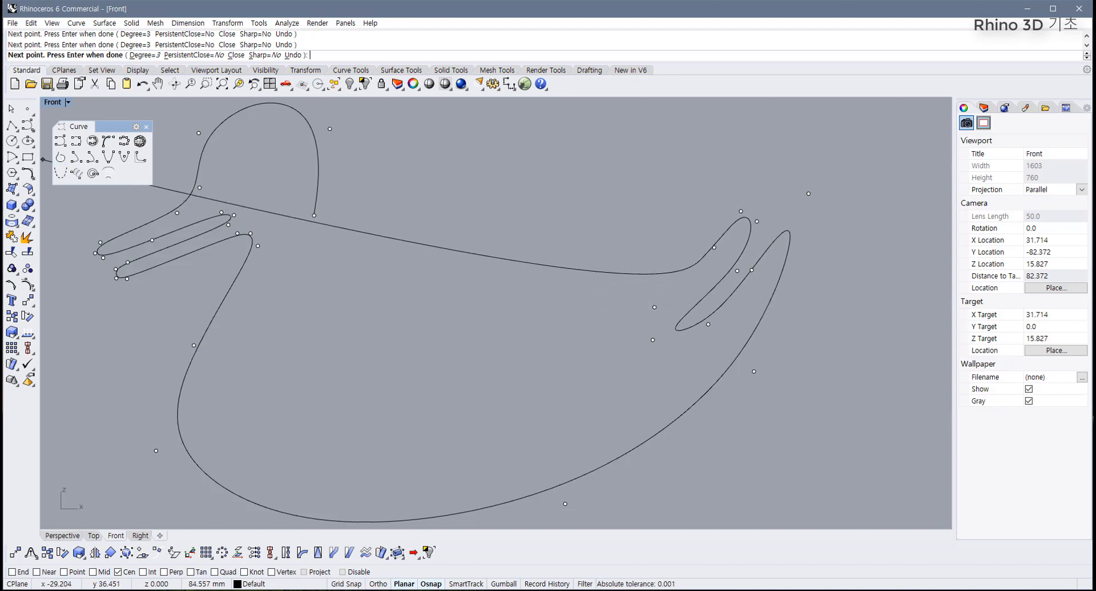
- Add the third, innermost tail feather, turning the curve at its base and around its narrow tip
left_click(632, 307)
left_click(662, 271)
left_click(704, 204)
left_click(695, 193)
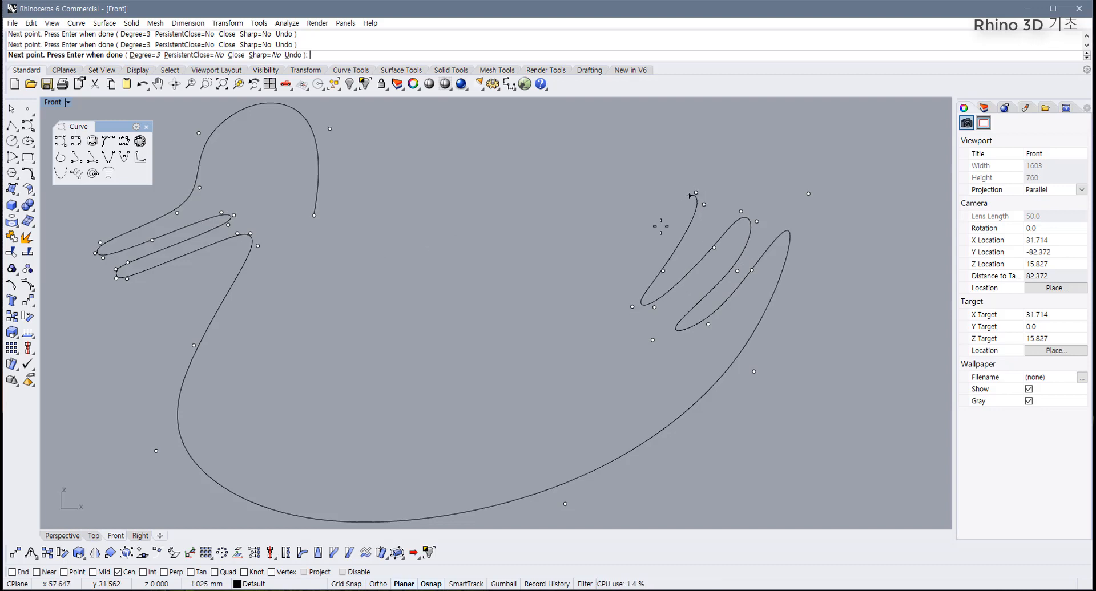
left_click(650, 235)
- Continue the curve from the base of the innermost tail feather along the duck's gently waved back
left_click(611, 285)
left_click(567, 318)
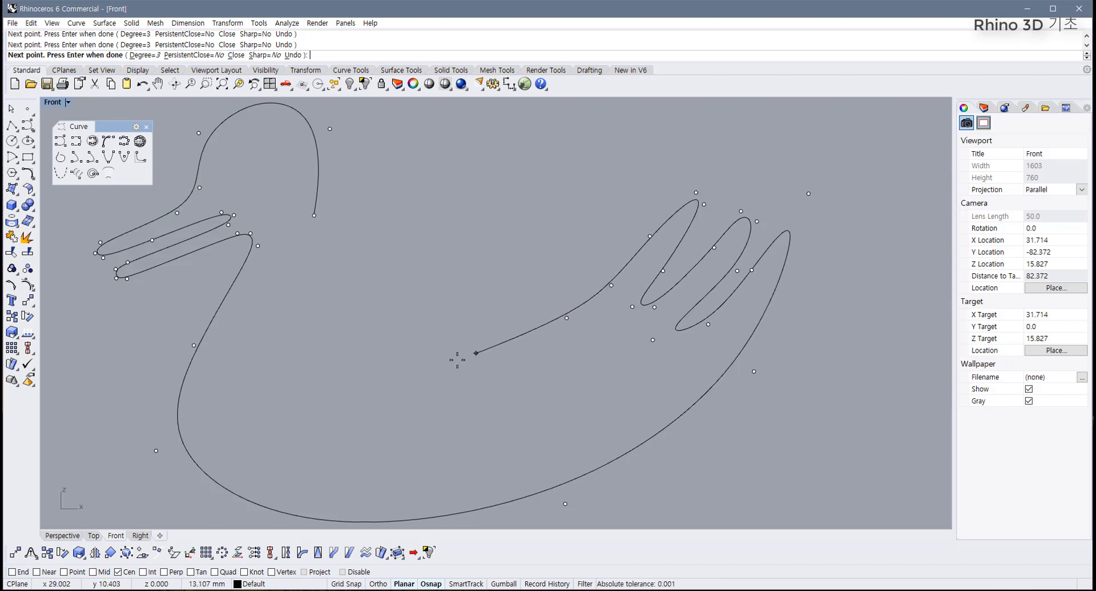
left_click(484, 312)
left_click(434, 298)
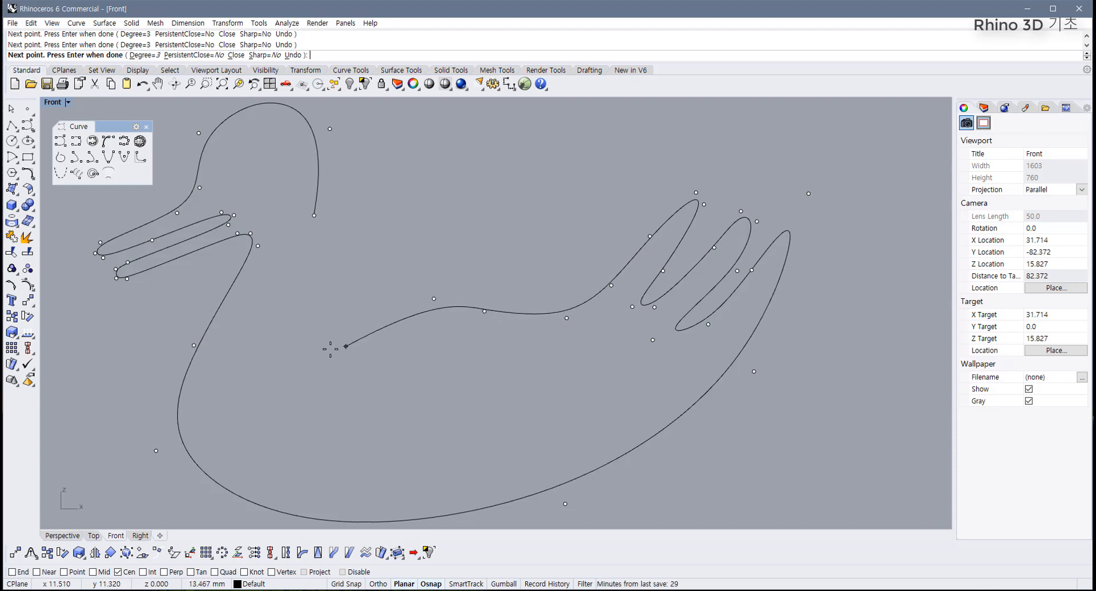
- Turn the curve up at the base of the neck and close the duck outline at its start point
left_click(313, 353)
left_click(269, 359)
left_click(277, 330)
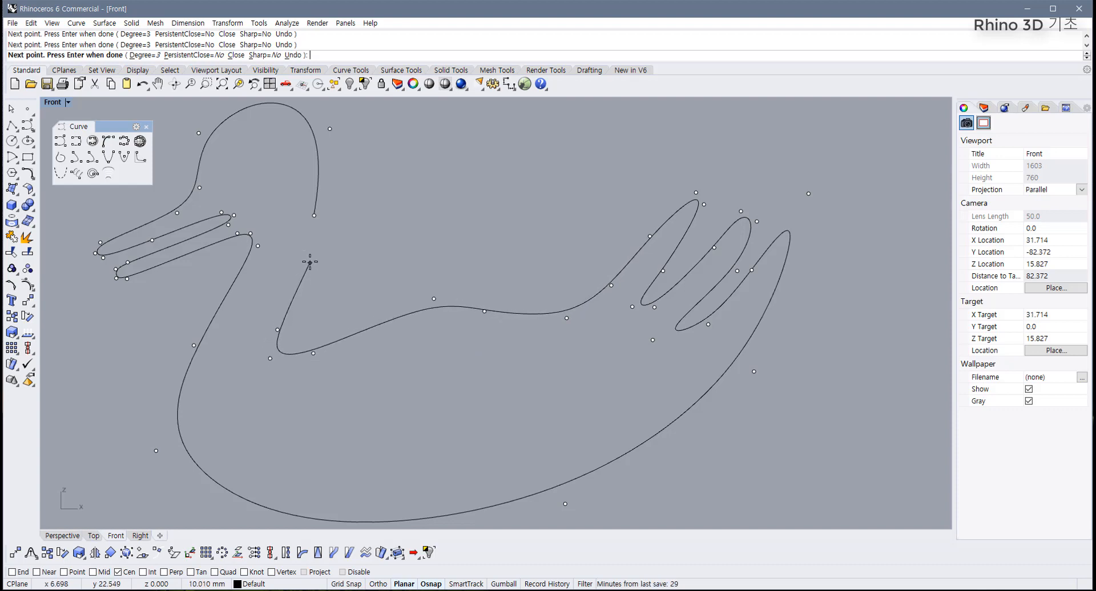
left_click(313, 216)
scroll(433, 368, "down", 5)
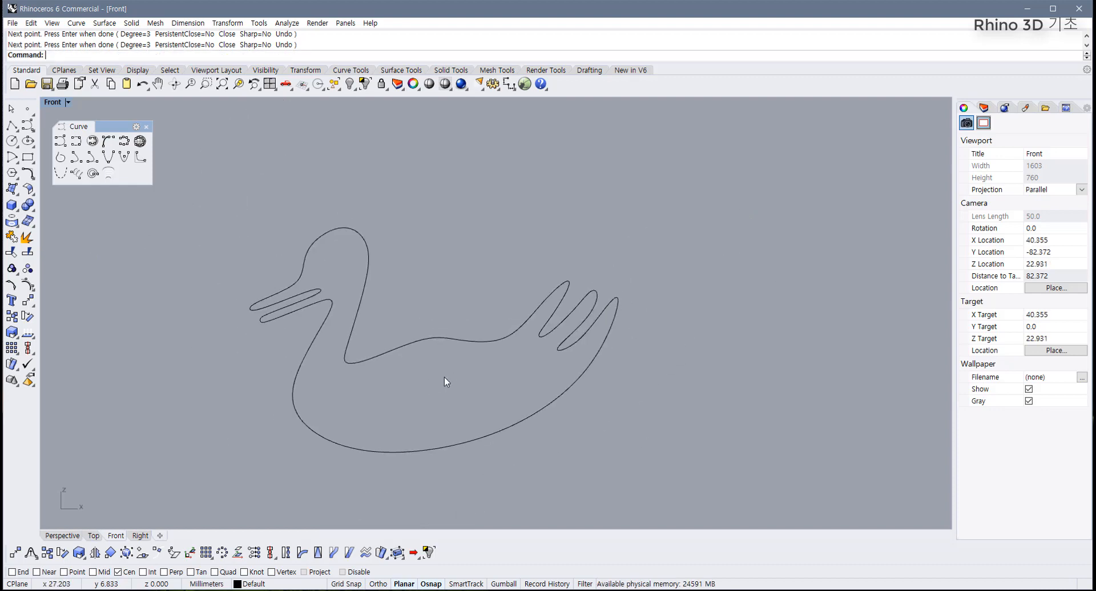
- Turn on the duck outline's control points and move the points around the head and nape outward to enlarge and round the head
scroll(444, 377, "up", 3)
key("ctrl+l")
key("F10")
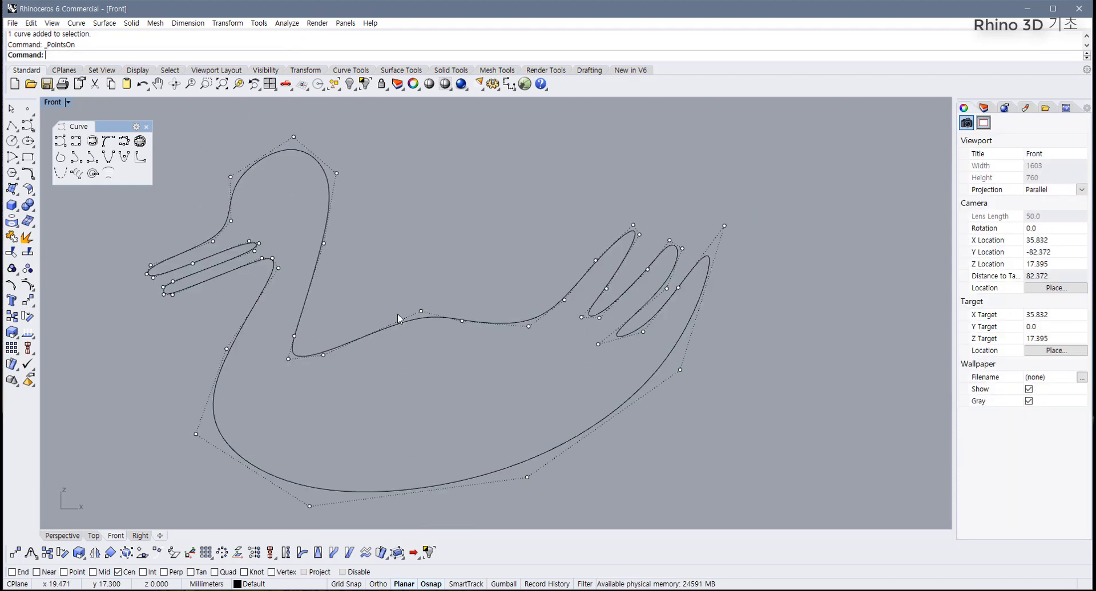
left_click_drag(314, 223, 359, 277)
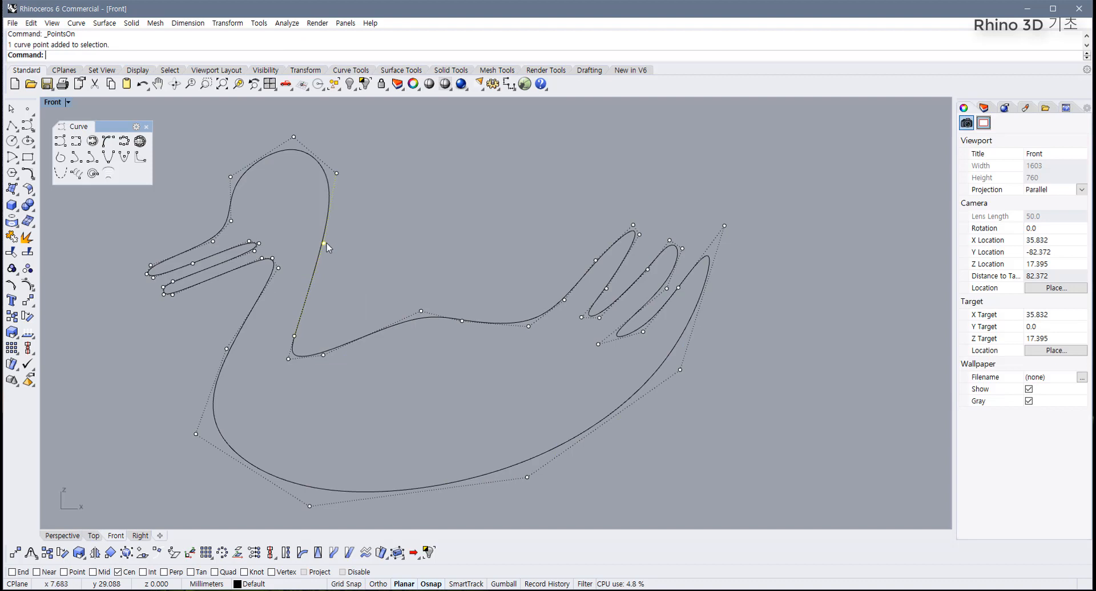
left_click_drag(324, 243, 355, 229)
left_click_drag(336, 173, 292, 125)
left_click_drag(231, 176, 227, 161)
scroll(228, 242, "up", 2)
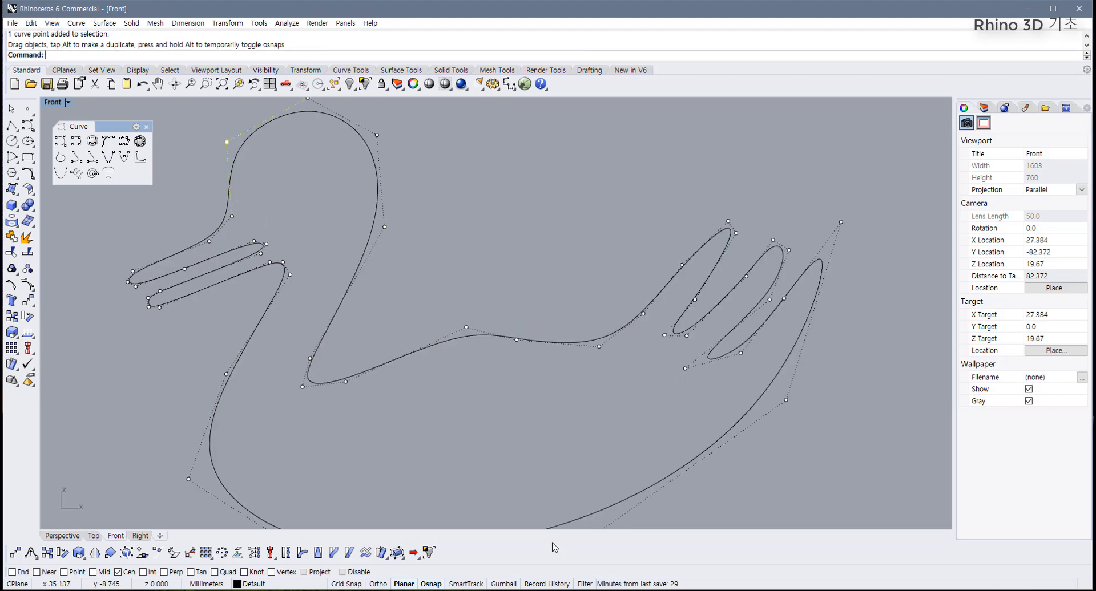
- Turn on the Gumball and move the control point at the back of the neck slightly outward and down
left_click(511, 586)
right_click_drag(416, 389, 436, 394)
left_click(404, 232)
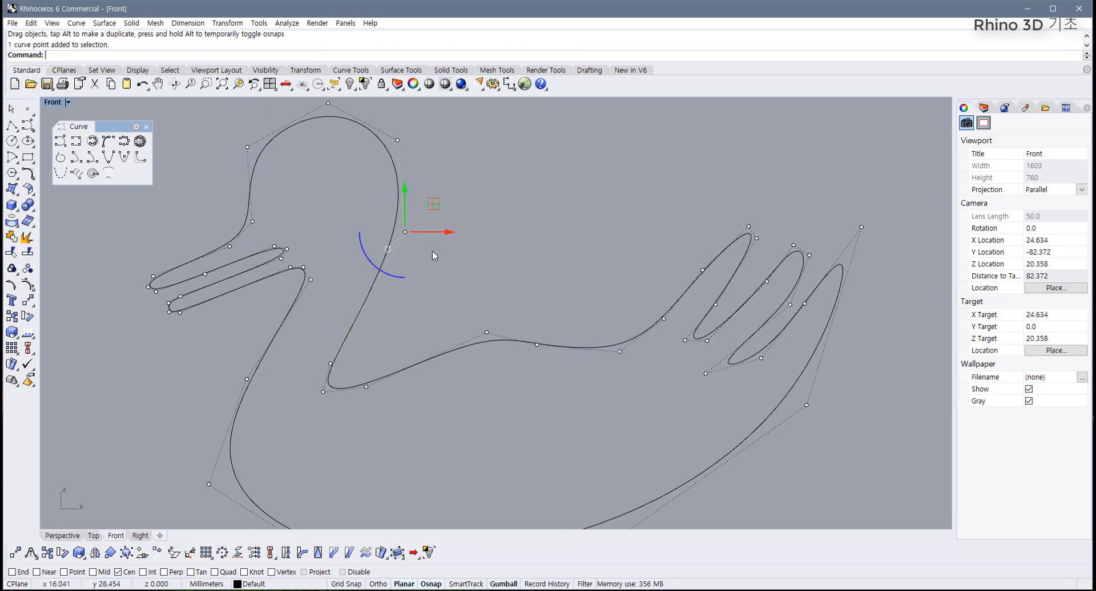
left_click_drag(432, 208, 440, 212)
- Select the three control points at the upper beak's tip and move them toward the head to shorten the beak
left_click_drag(245, 208, 282, 244)
left_click_drag(134, 275, 198, 281)
scroll(168, 282, "up", 2)
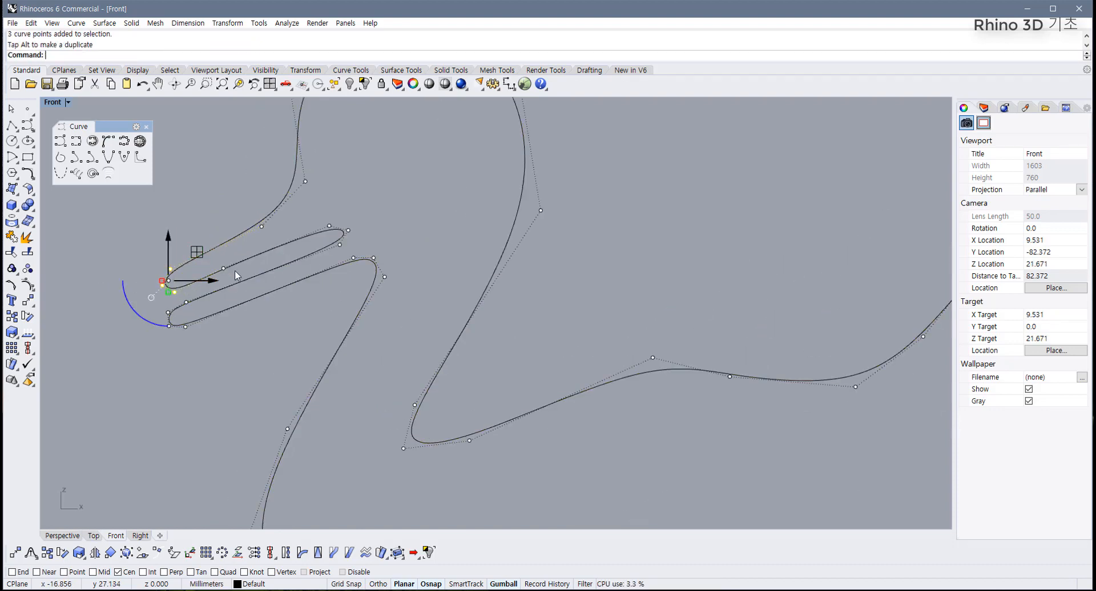
- Delete the control points that form the mouth slit between the upper and lower beak
left_click_drag(312, 215, 357, 247)
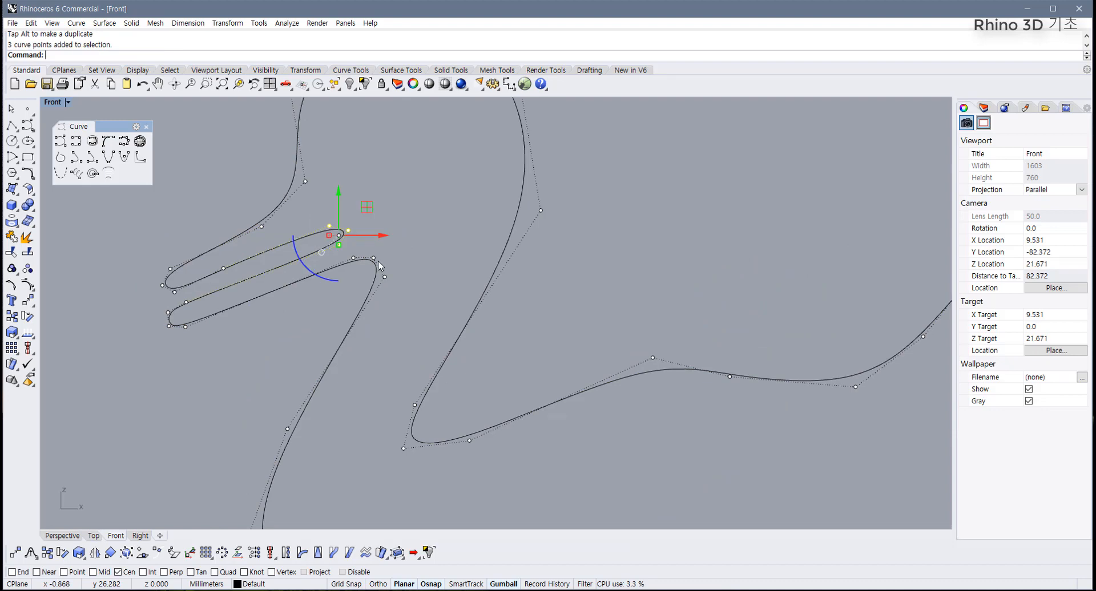
key("Delete")
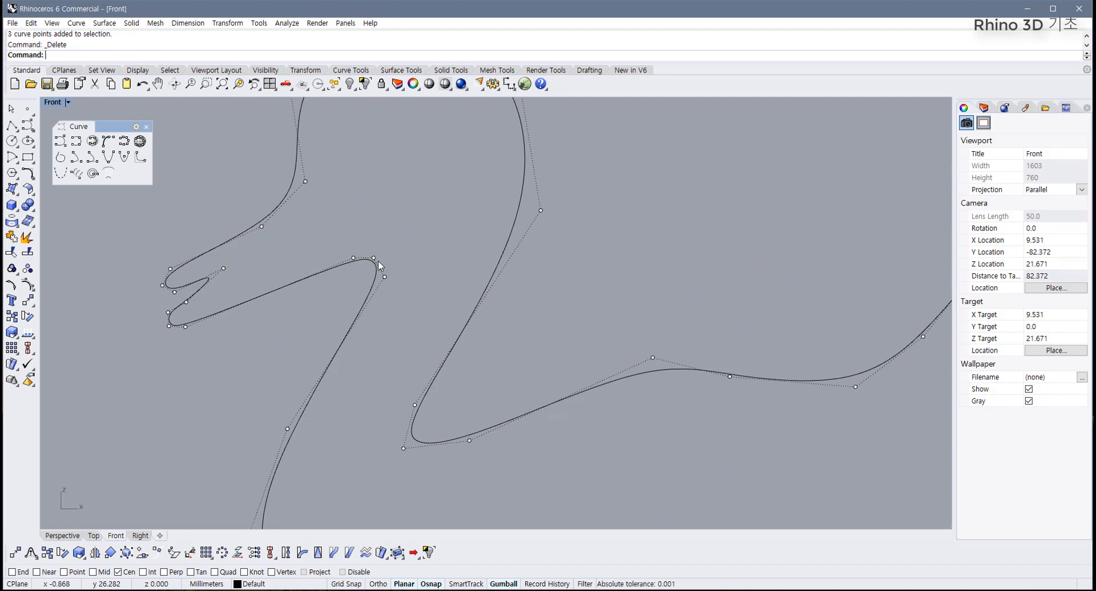
scroll(221, 280, "down", 4)
left_click_drag(221, 278, 210, 307)
key("Delete")
scroll(184, 279, "up", 4)
key("Delete")
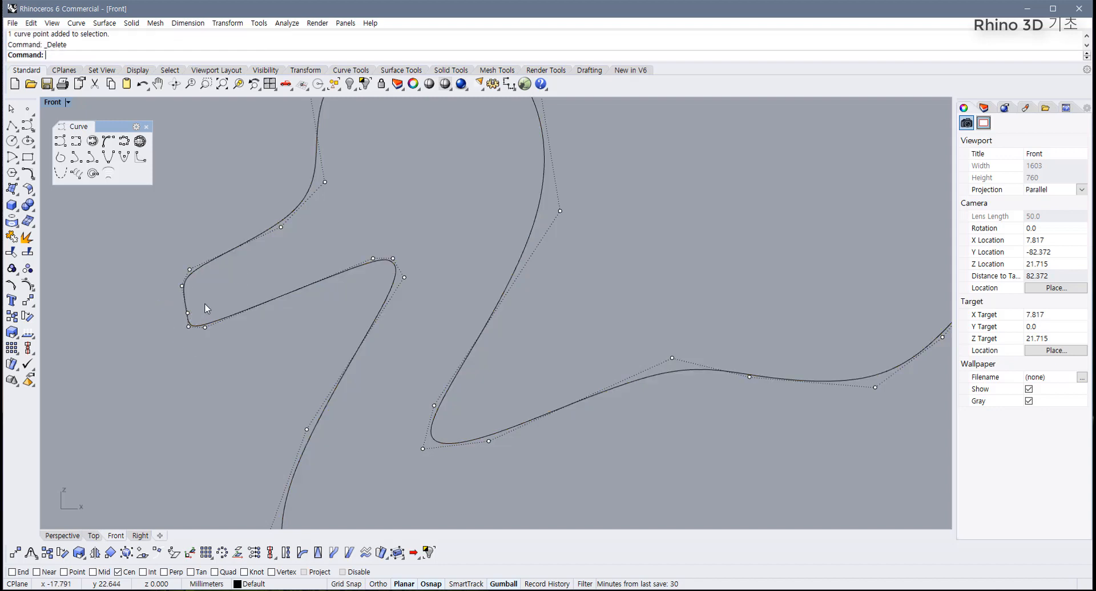
- Delete the surplus control points at the front of the upper beak to taper the beak to one narrow tip
left_click_drag(173, 277, 213, 293)
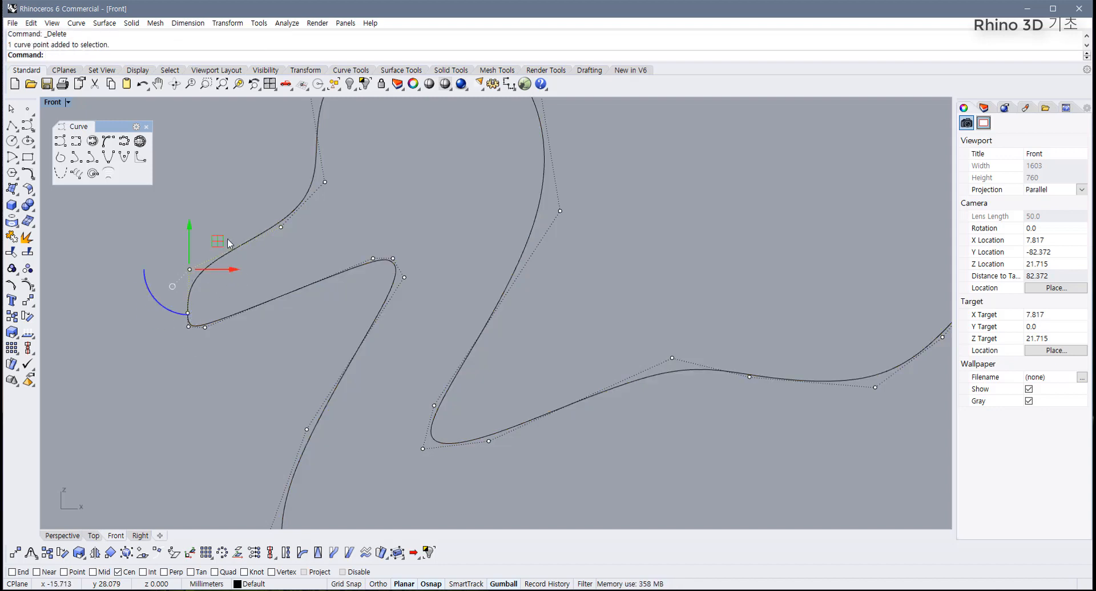
left_click_drag(221, 240, 232, 250)
scroll(213, 322, "up", 4)
scroll(212, 330, "down", 4)
scroll(205, 355, "down", 4)
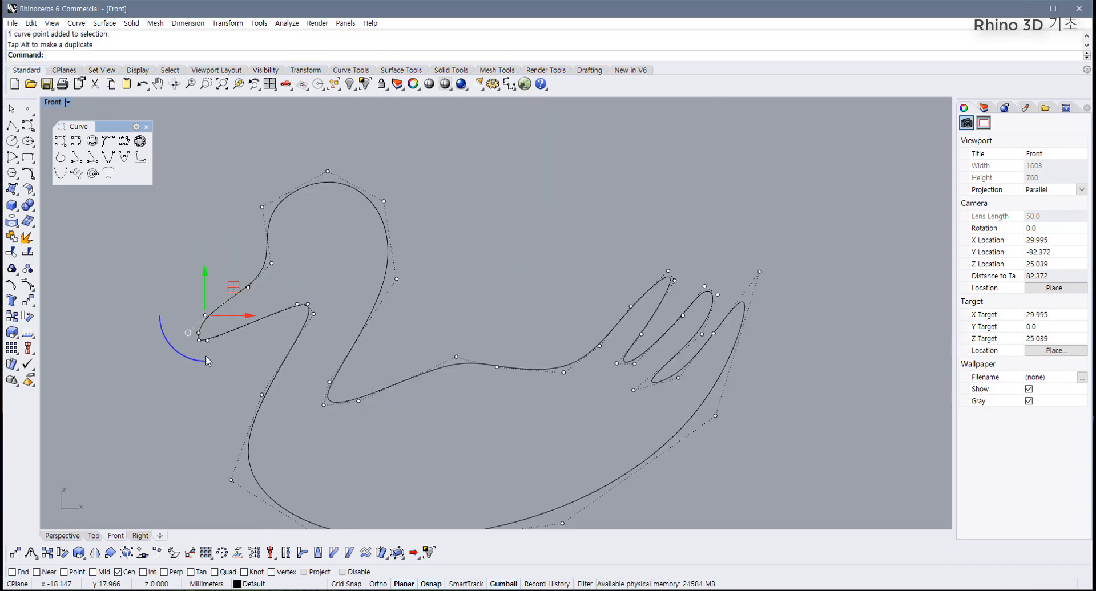
scroll(205, 355, "up", 4)
left_click_drag(169, 356, 288, 245)
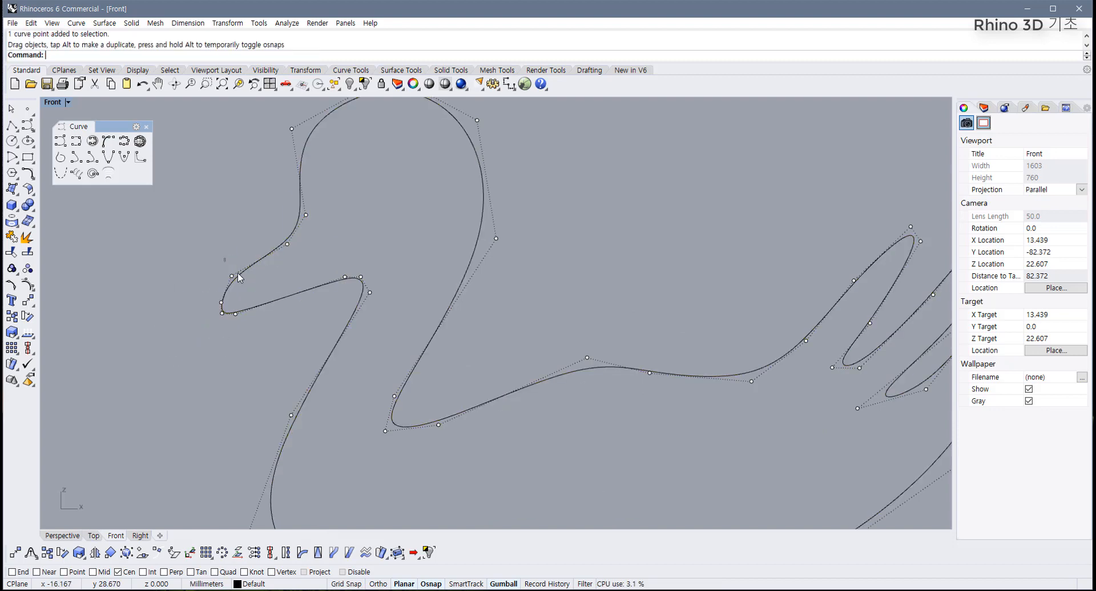
key("Delete")
- Turn off the Gumball and adjust the control points at the upper edge of the beak's tip and at its base
left_click(508, 581)
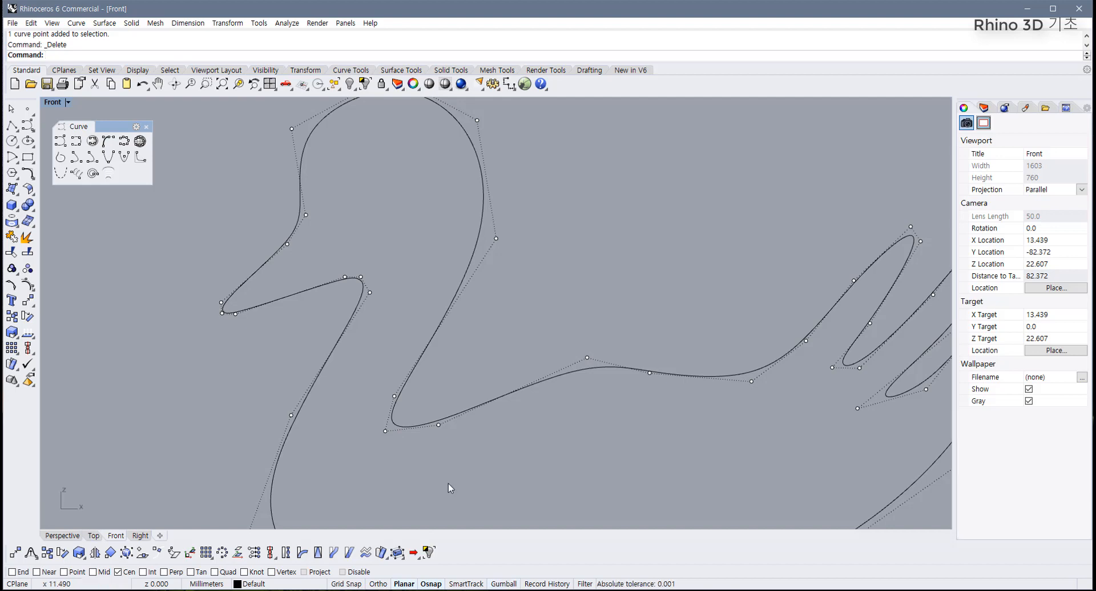
right_click_drag(449, 487, 424, 482)
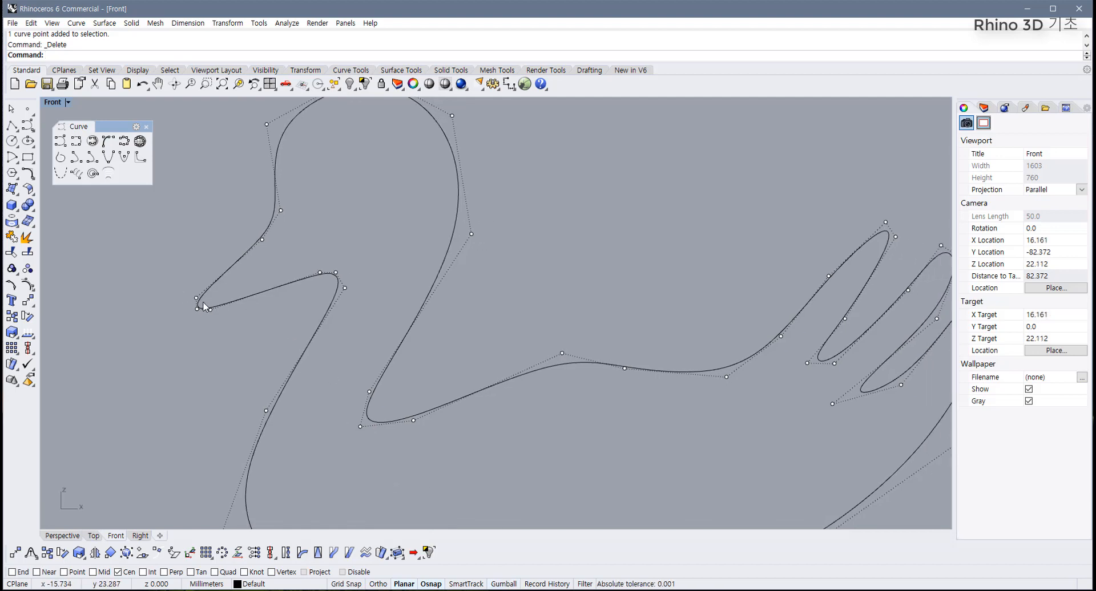
left_click_drag(198, 301, 205, 293)
left_click(262, 239)
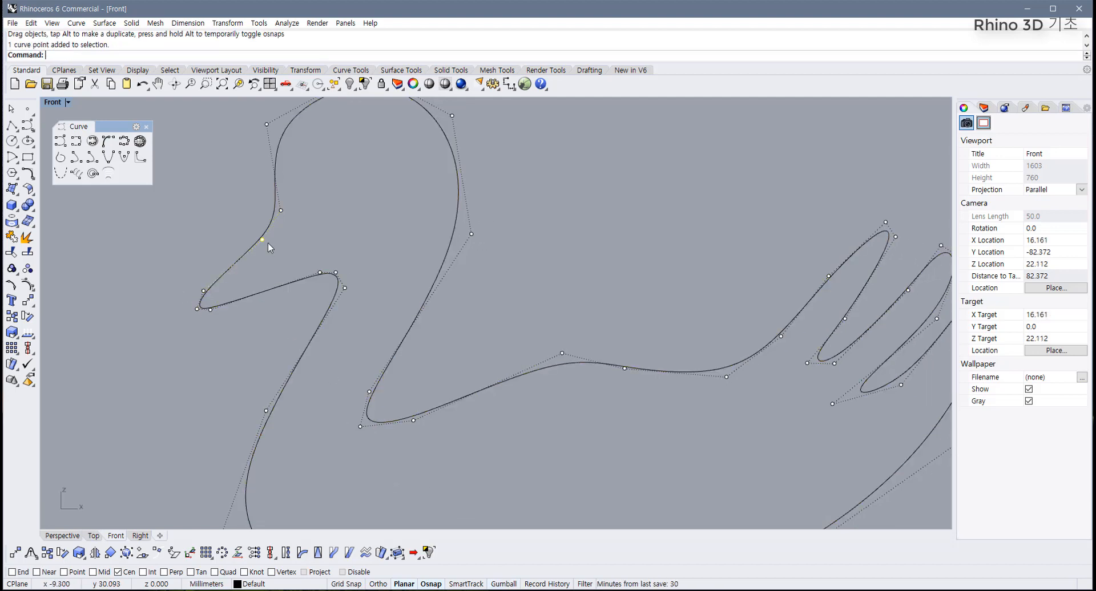
left_click_drag(262, 240, 290, 215)
key("ctrl+z")
- Move the two control points above the beak to deepen the hollow there and bulge the forehead forward
left_click(281, 210)
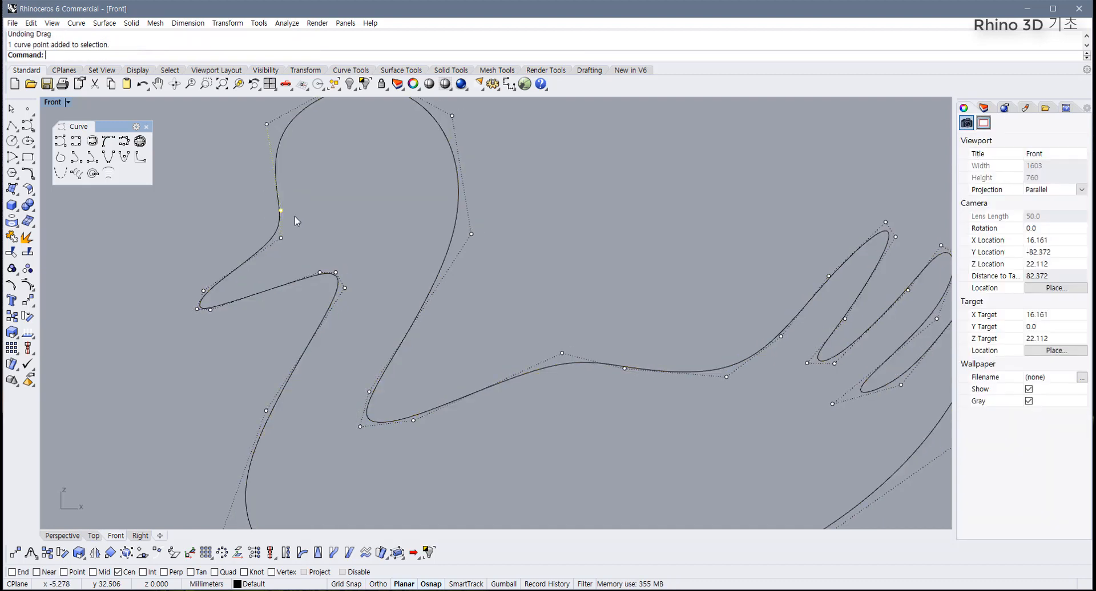
left_click_drag(280, 211, 290, 212)
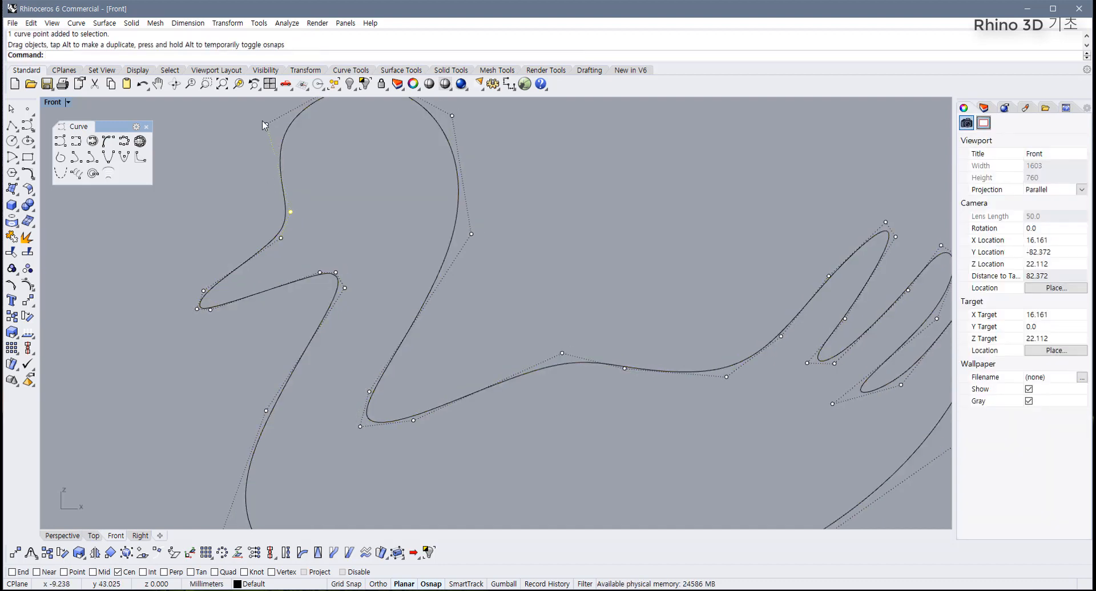
left_click_drag(271, 124, 259, 144)
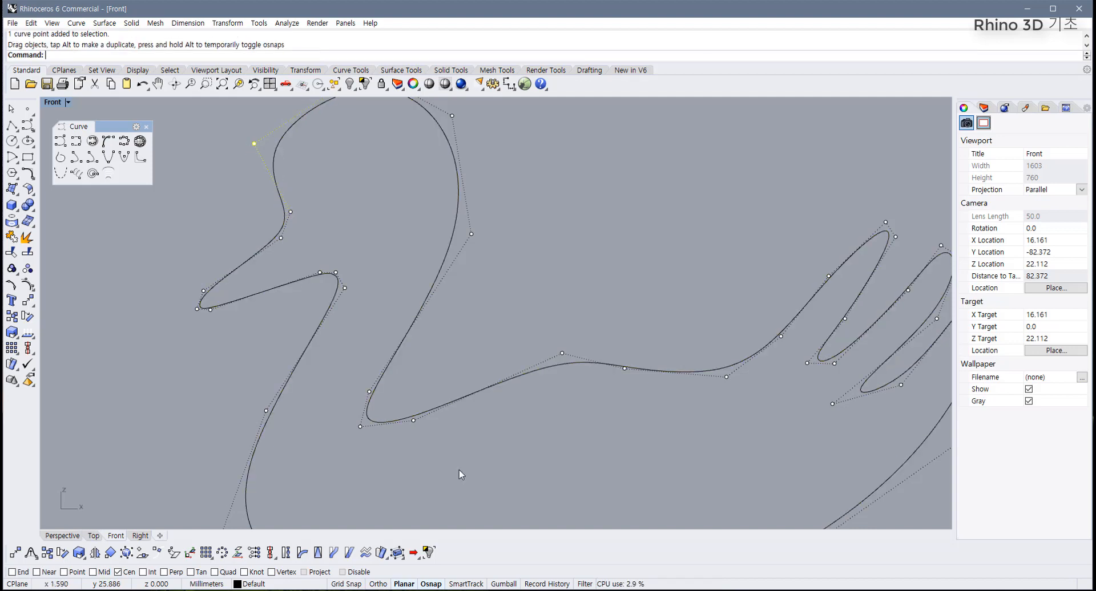
- Turn on the Gumball and move the control points at the crown and upper back of the head to refine its roundness
left_click(500, 584)
scroll(324, 295, "down", 4)
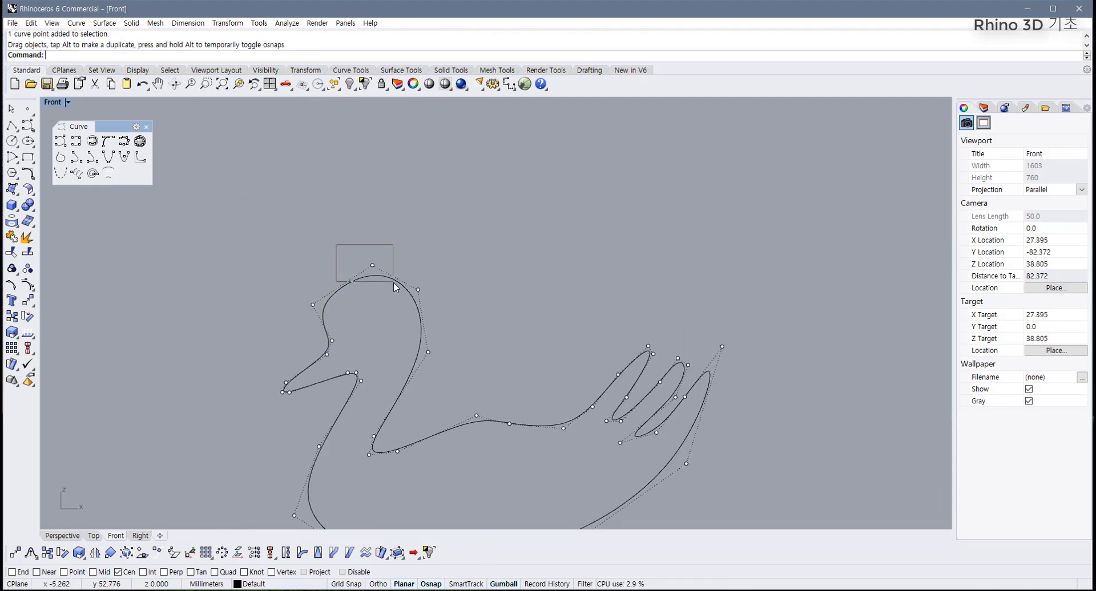
left_click_drag(399, 239, 393, 230)
scroll(386, 303, "down", 6)
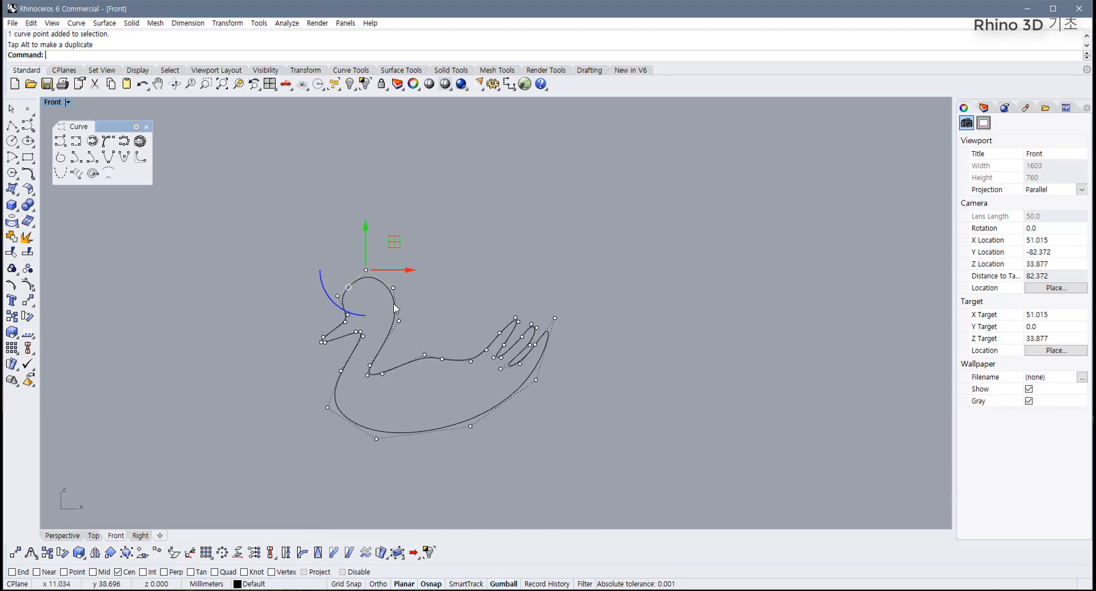
scroll(394, 309, "up", 6)
left_click_drag(380, 298, 429, 245)
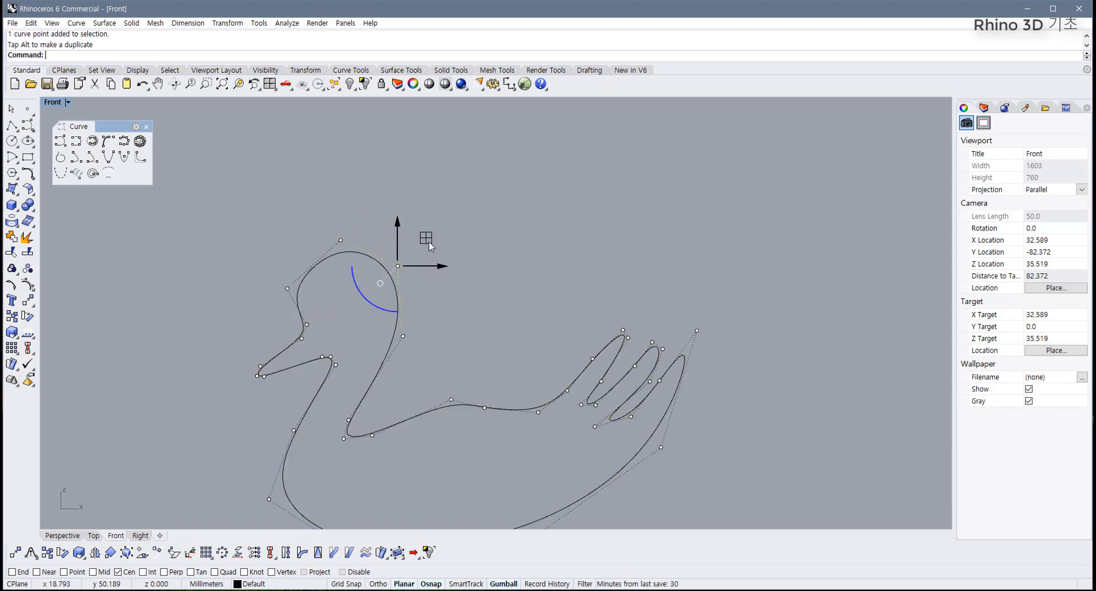
- Raise the control points along the duck's back to form a fuller hump between the neck and tail
right_click_drag(459, 374, 450, 313)
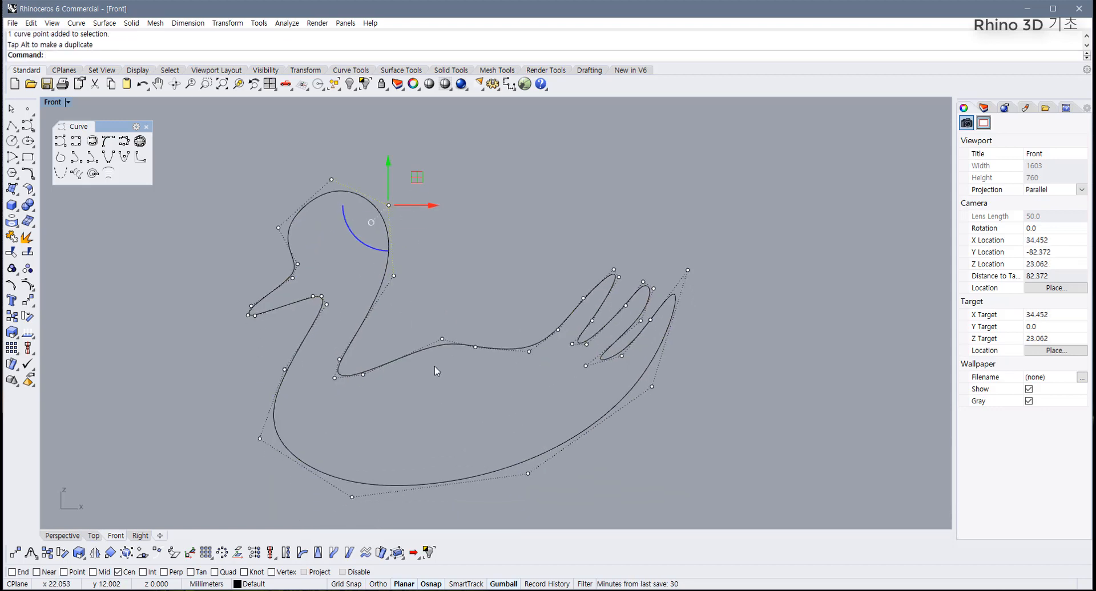
left_click(442, 339)
left_click_drag(469, 314, 560, 321)
left_click_drag(469, 349, 513, 303)
left_click_drag(410, 344, 461, 291)
key("ctrl+z")
key("Escape")
left_click(433, 324)
- Move the breast control point inward and shift the front belly point down to round the duck's chest
left_click_drag(242, 425, 296, 464)
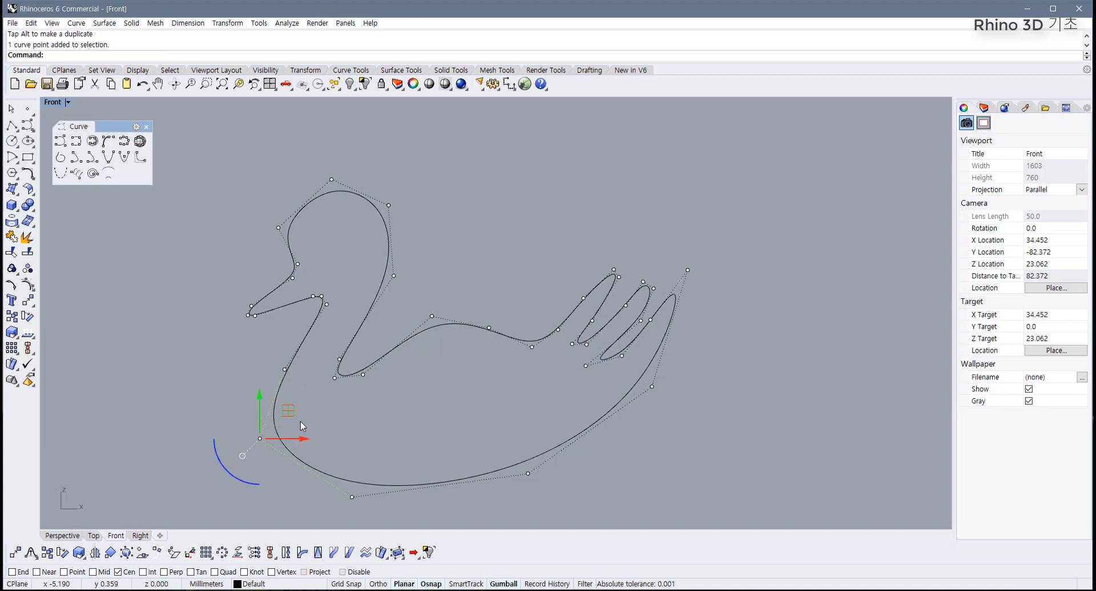
left_click_drag(292, 414, 309, 424)
right_click_drag(364, 427, 374, 381)
left_click(362, 451)
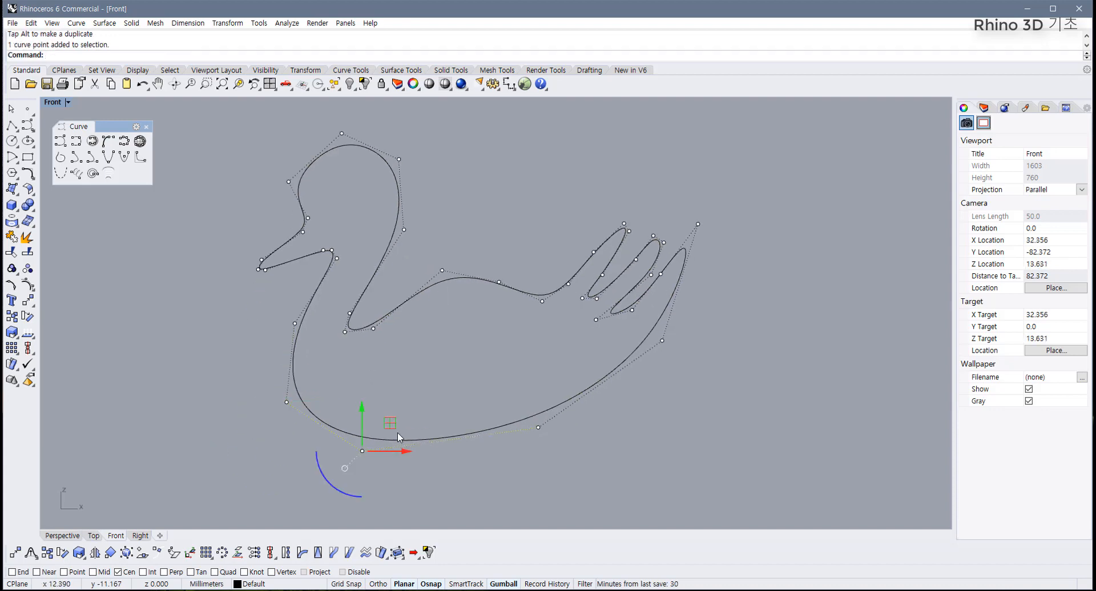
left_click_drag(394, 426, 411, 439)
- Lower the front and rear belly control points and move the point below the tail inward to give a fuller underside
left_click(538, 428)
left_click_drag(567, 401, 571, 422)
key("ctrl+z")
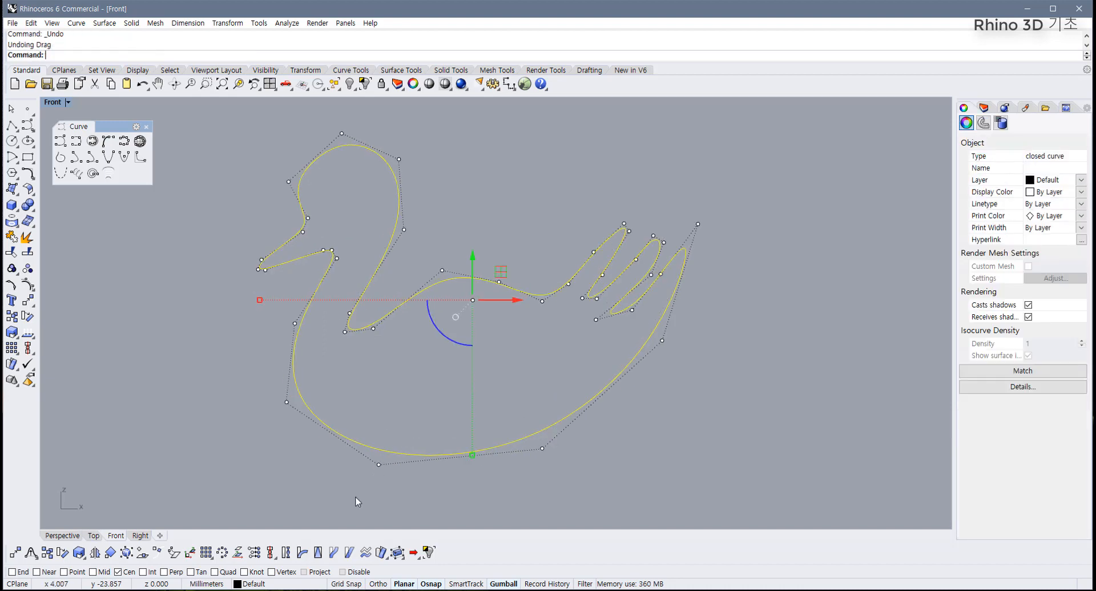
left_click(379, 465)
left_click_drag(382, 468, 380, 483)
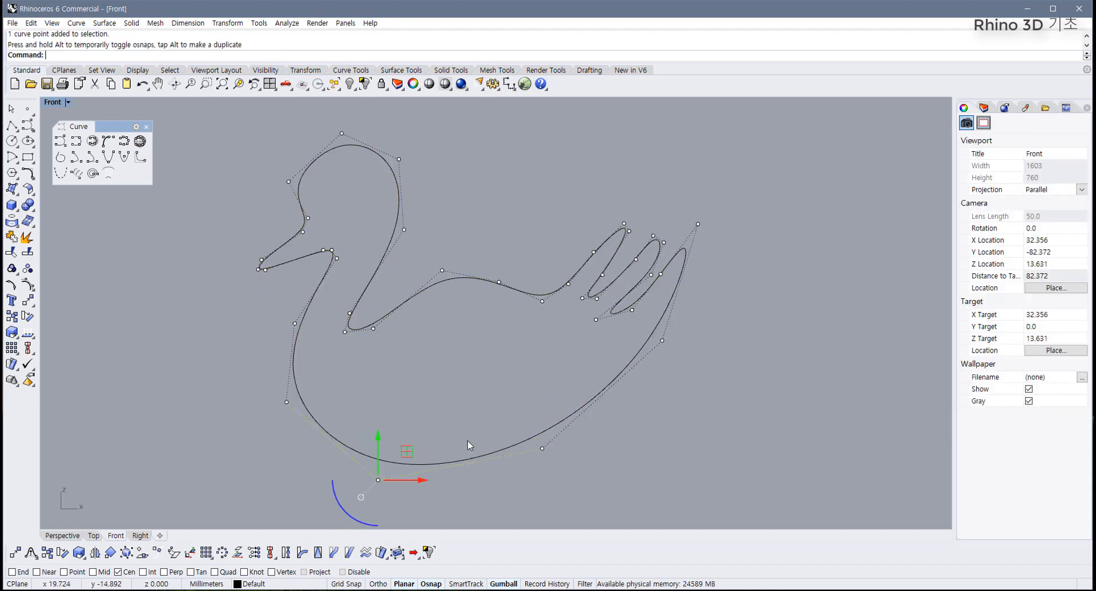
left_click(543, 449)
left_click_drag(571, 427, 582, 433)
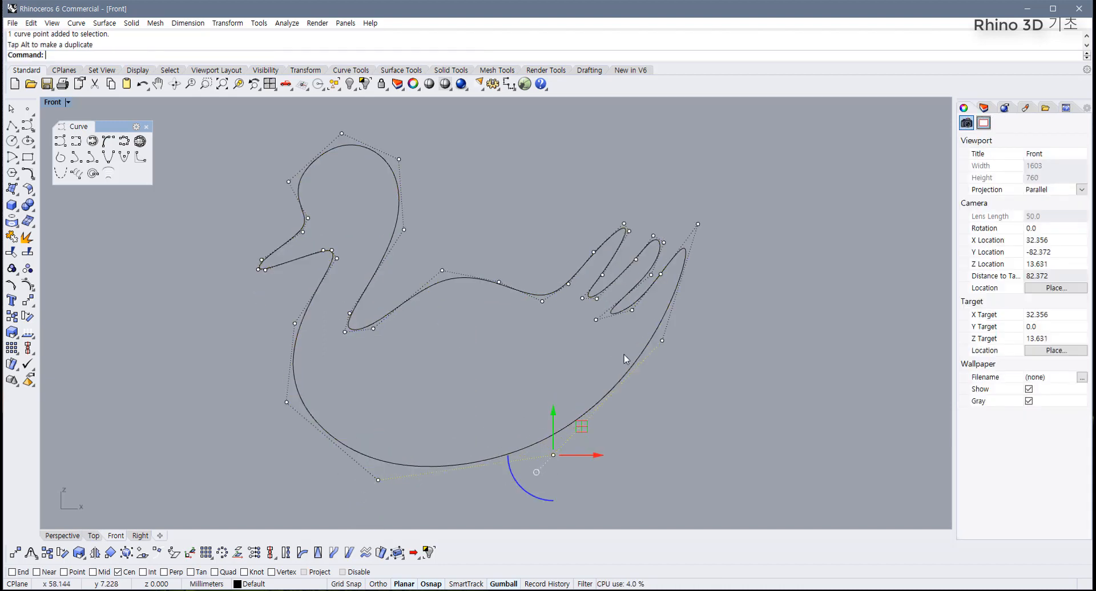
left_click(662, 341)
left_click_drag(692, 319, 687, 330)
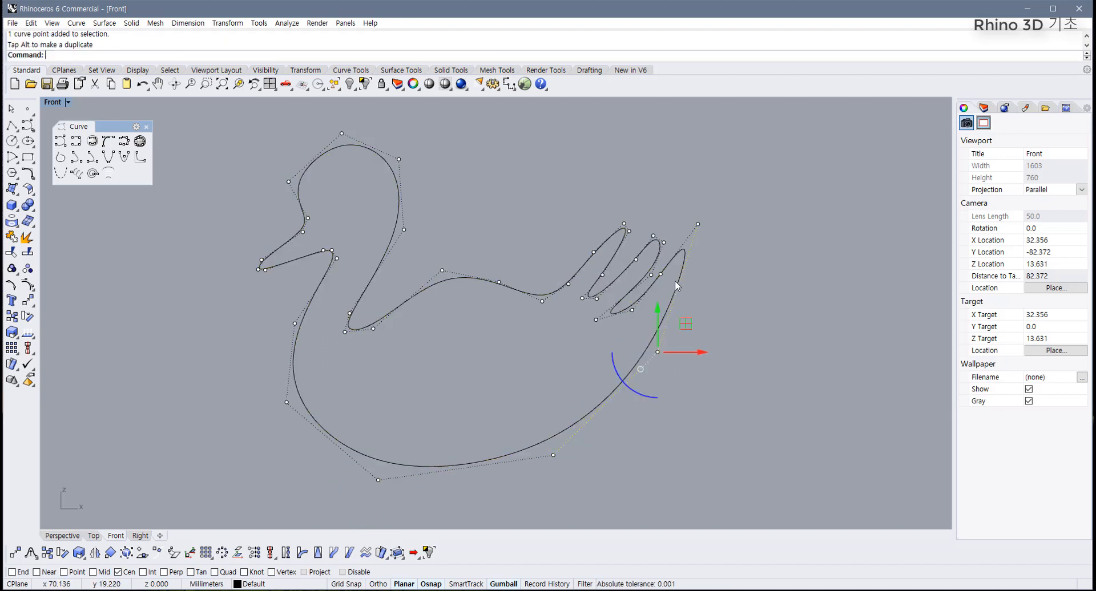
- Move the control point at the outer tail feather's tip down and slightly inward to shorten the feather
scroll(678, 269, "up", 4)
left_click(715, 185)
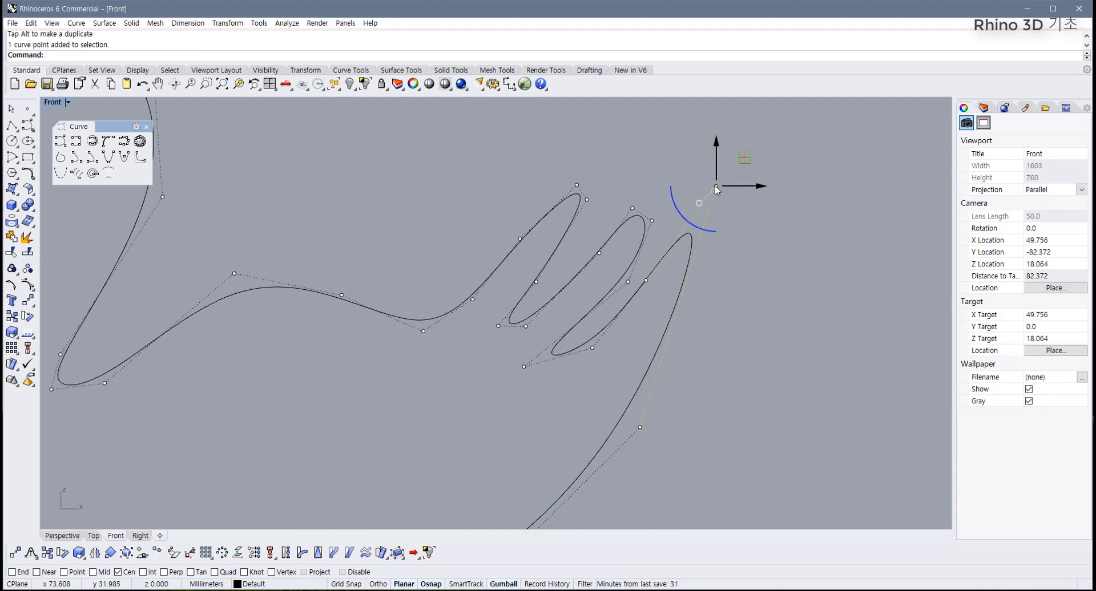
left_click_drag(715, 186, 710, 211)
- Move the control points at the middle tail feather's tip and on both its sides to make it shorter and narrower
scroll(610, 319, "up", 2)
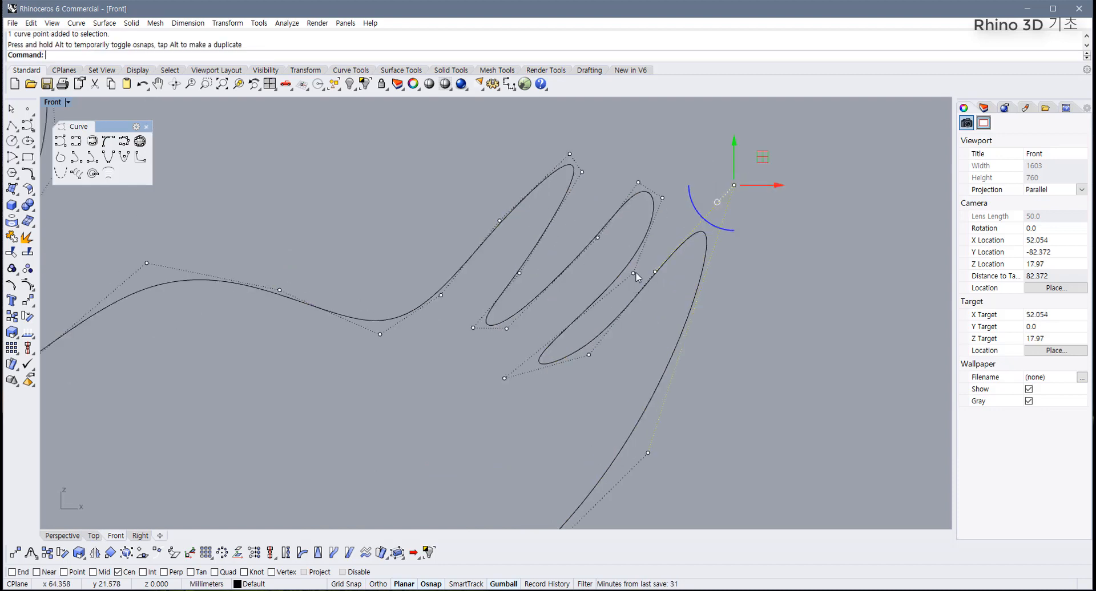
left_click_drag(636, 273, 619, 281)
left_click(639, 183)
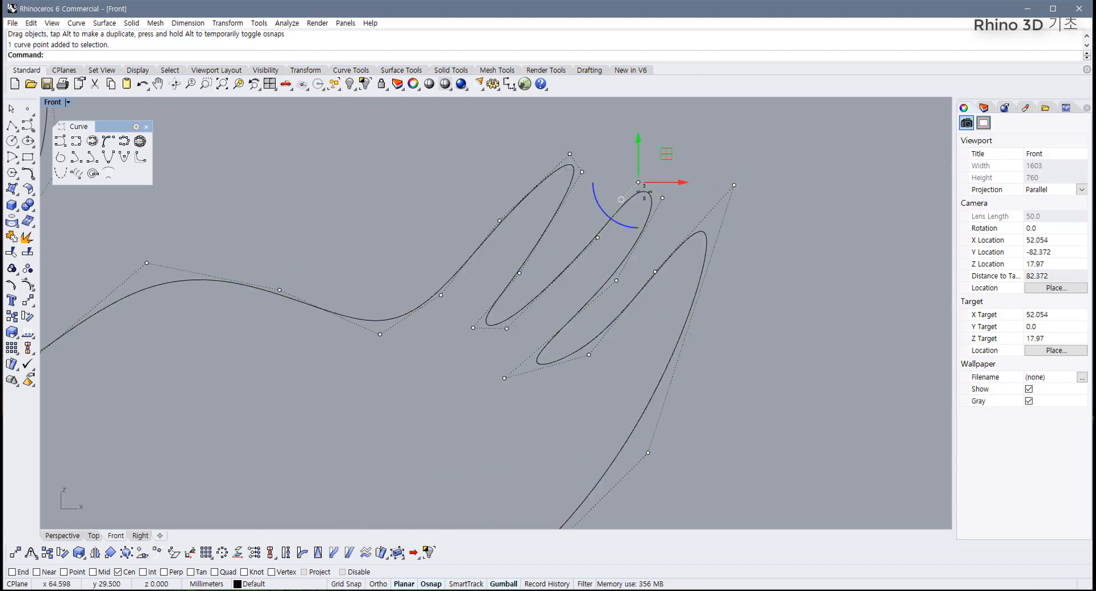
left_click_drag(639, 184, 642, 194)
left_click(605, 249)
left_click(598, 238)
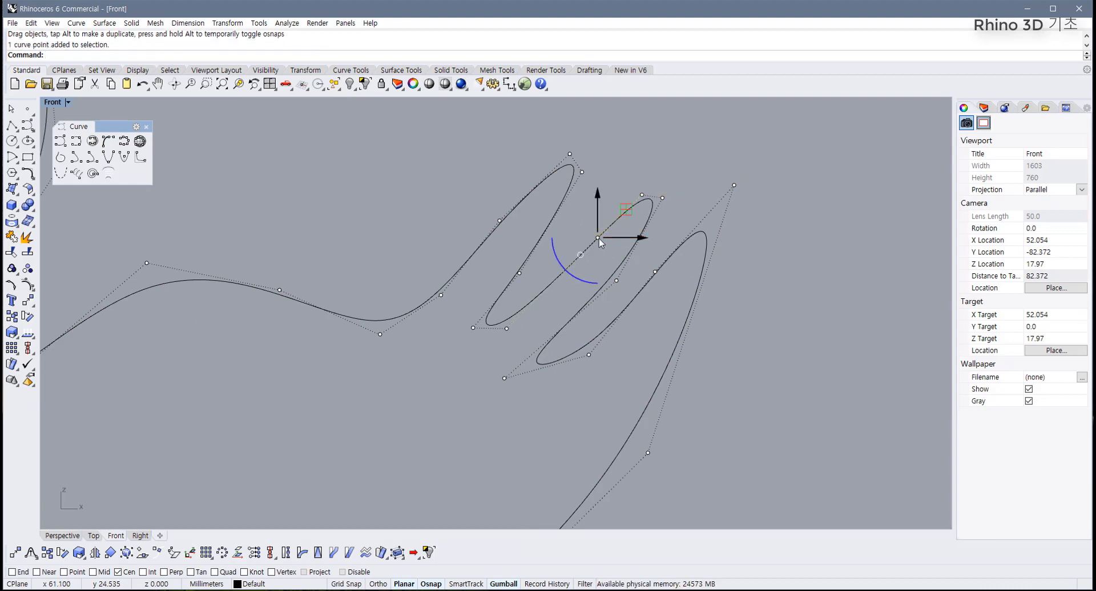
left_click_drag(598, 238, 599, 248)
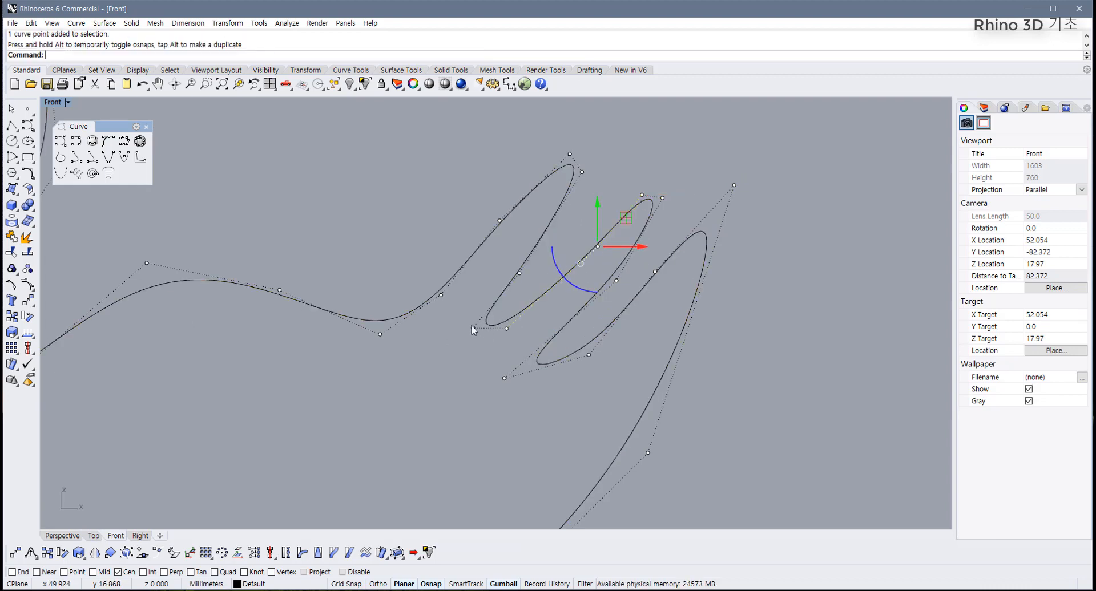
- Raise the notch point between the innermost and middle feathers and lower the dip in the back before the tail
left_click_drag(473, 328, 476, 318)
left_click_drag(382, 334, 382, 348)
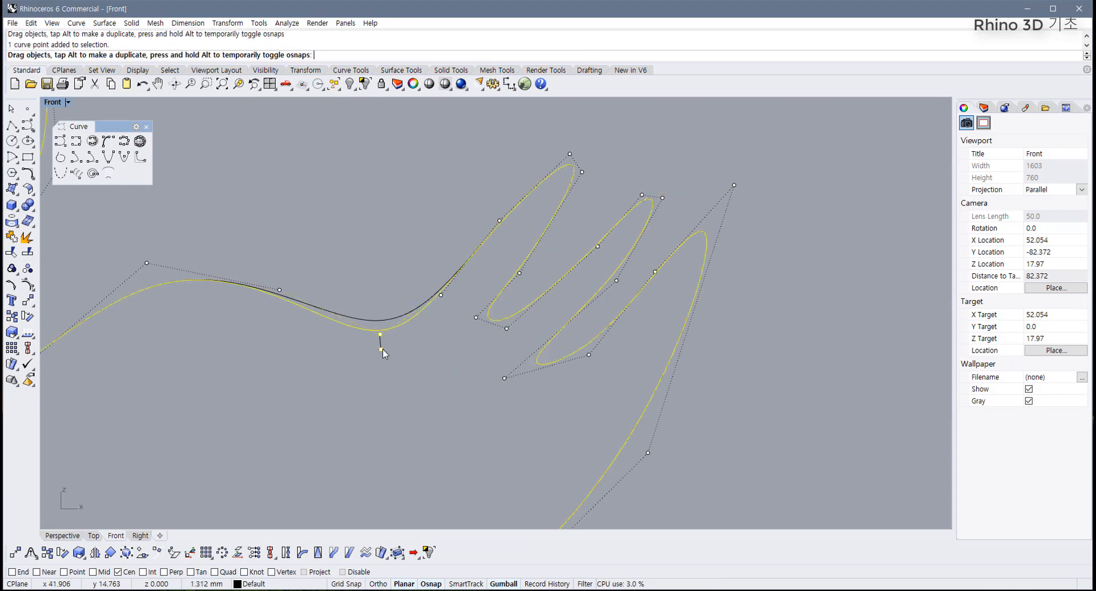
left_click_drag(438, 298, 507, 228)
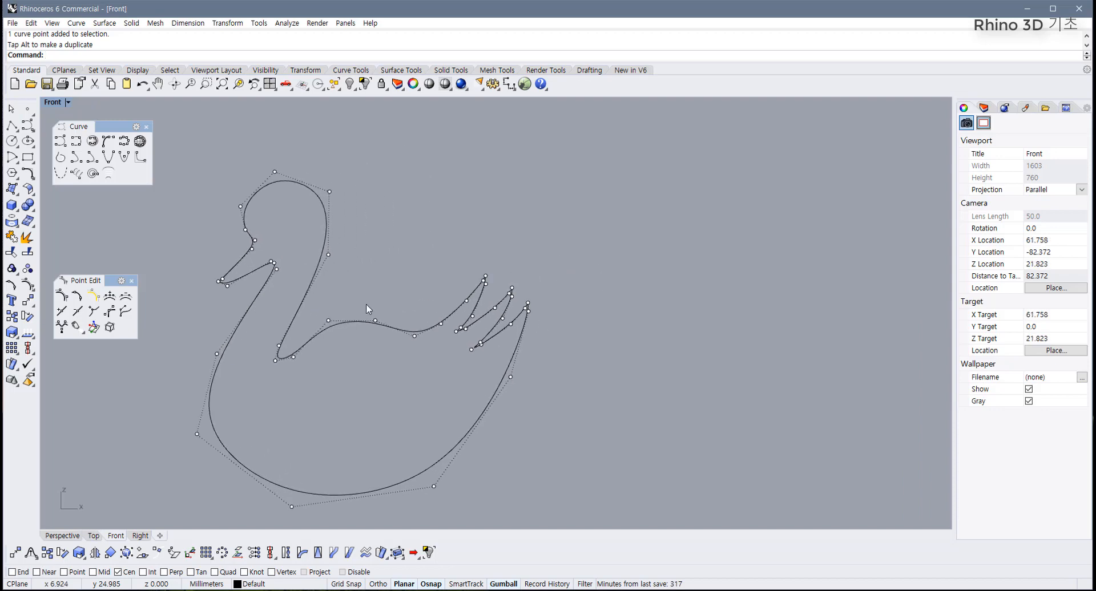
scroll(542, 298, "up", 5)
scroll(469, 315, "up", 3)
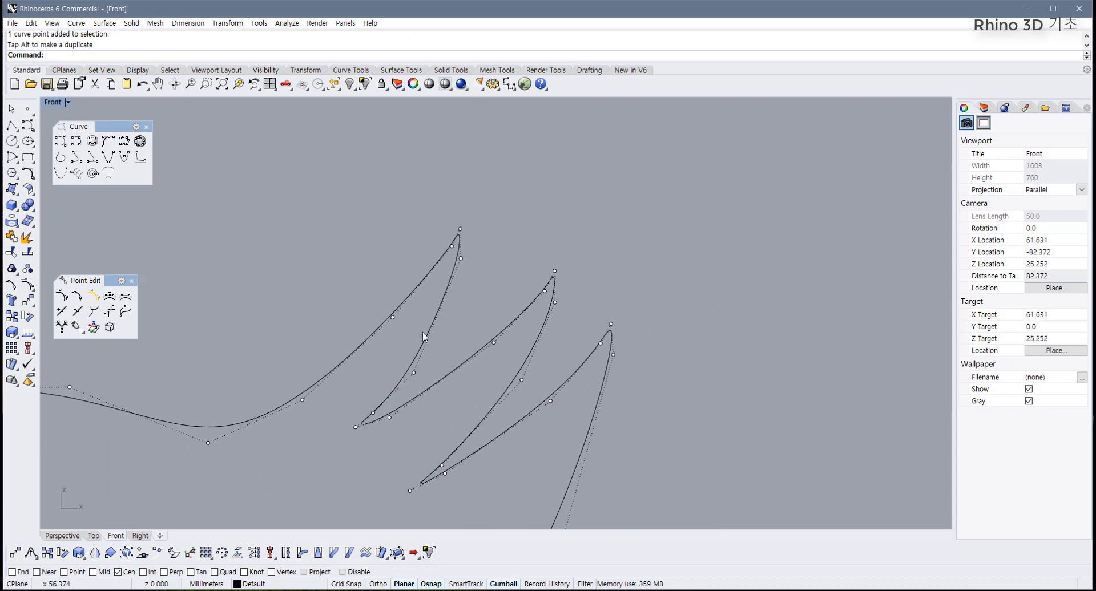
- Move the two control points at the notch between the innermost and middle tail feathers slightly down and toward the tail
scroll(422, 331, "up", 2)
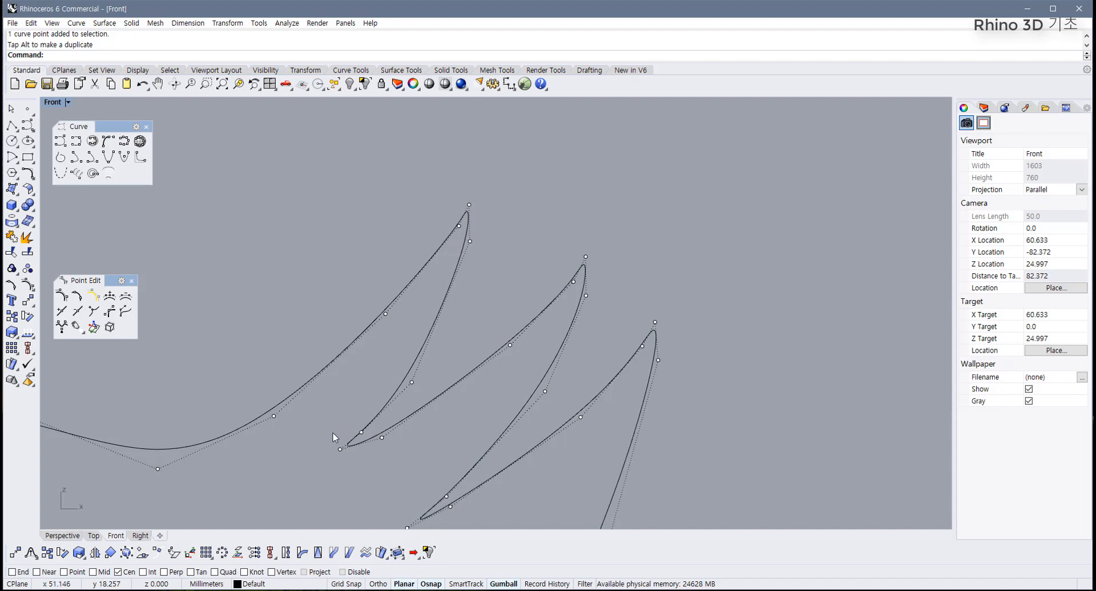
left_click(340, 449)
left_click_drag(576, 242, 609, 271)
right_click_drag(501, 427, 533, 332)
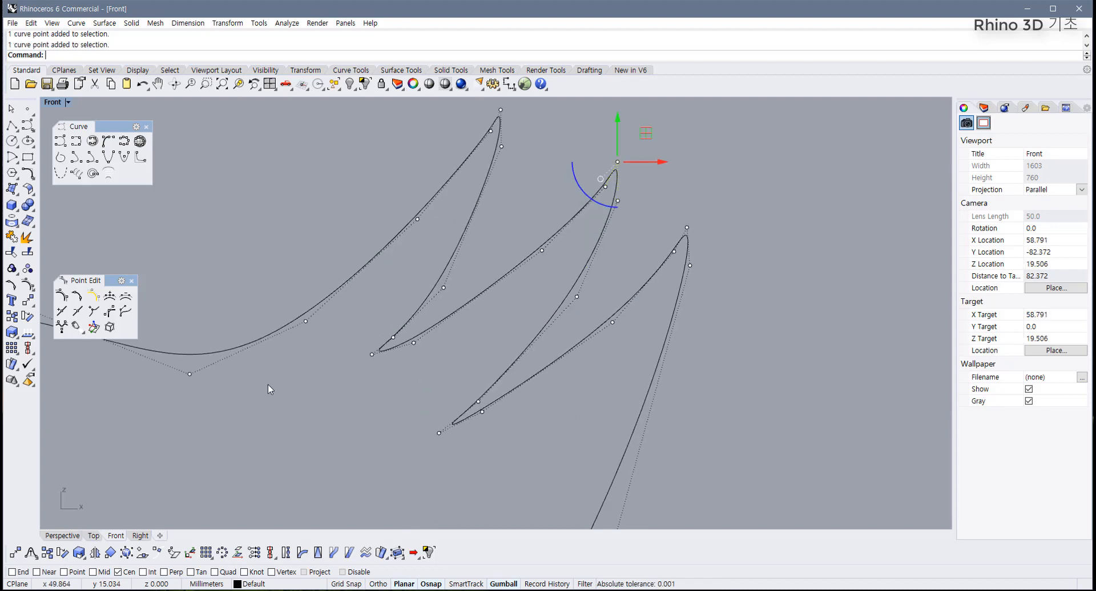
left_click_drag(108, 280, 243, 205)
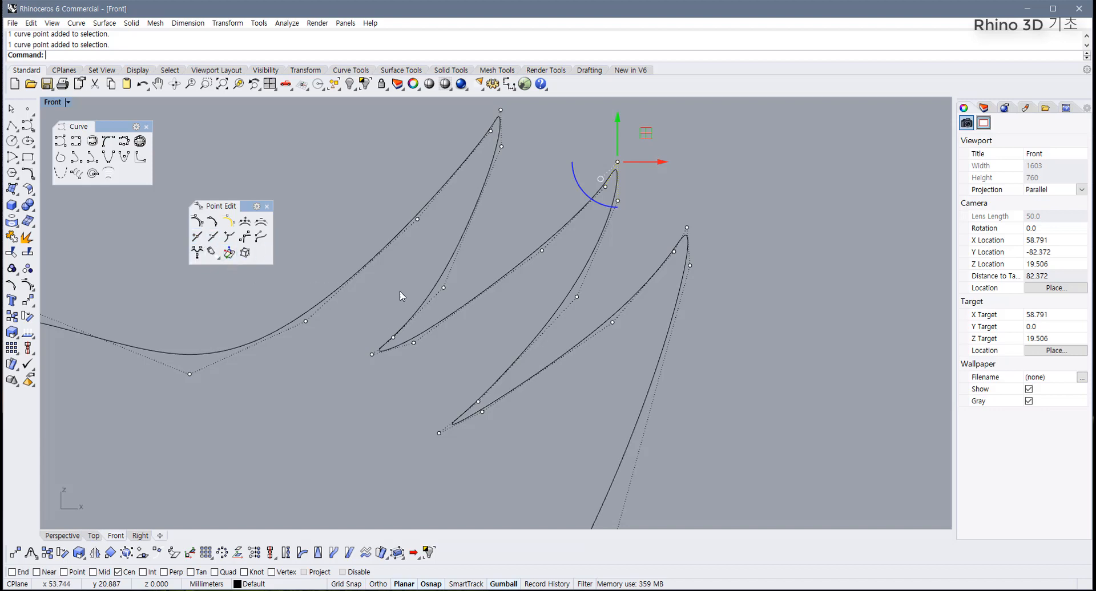
left_click_drag(350, 321, 404, 363)
left_click_drag(414, 321, 421, 324)
left_click(462, 285)
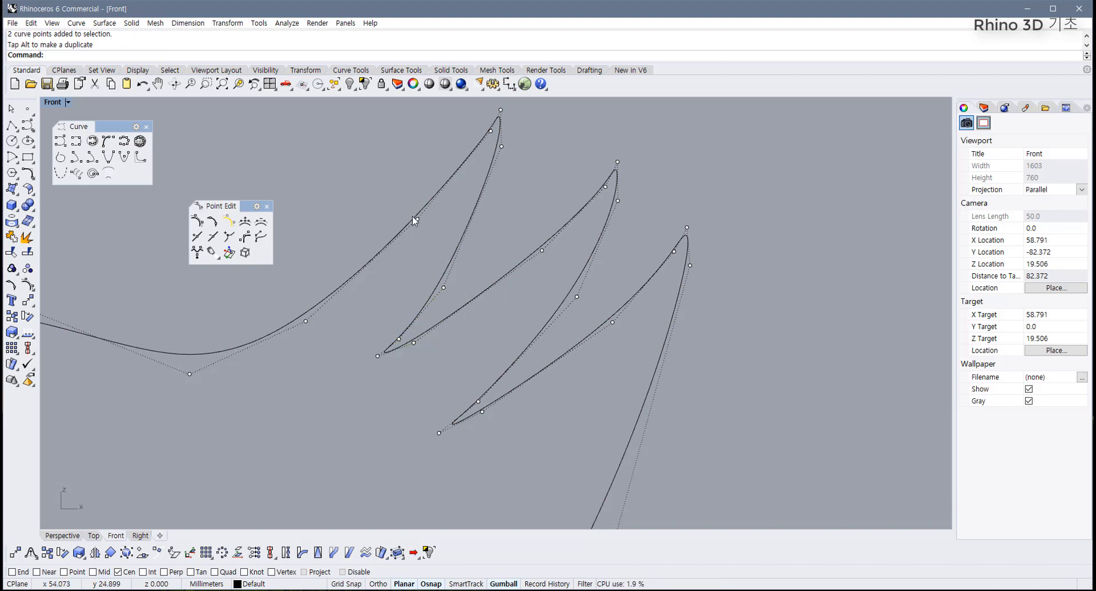
- Try shifting the control point along the innermost feather's upper edge slightly down and toward the tail
left_click_drag(415, 222, 429, 228)
key("ctrl+z")
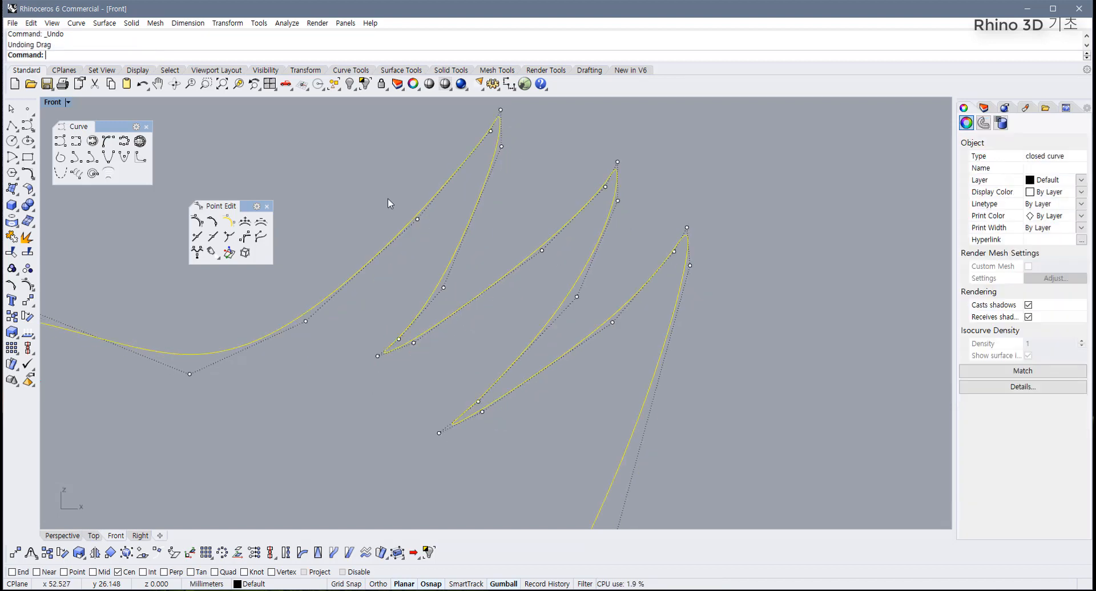
left_click(417, 219)
- Lower the control point on the rear of the body just below the tail feathers
scroll(508, 302, "down", 8)
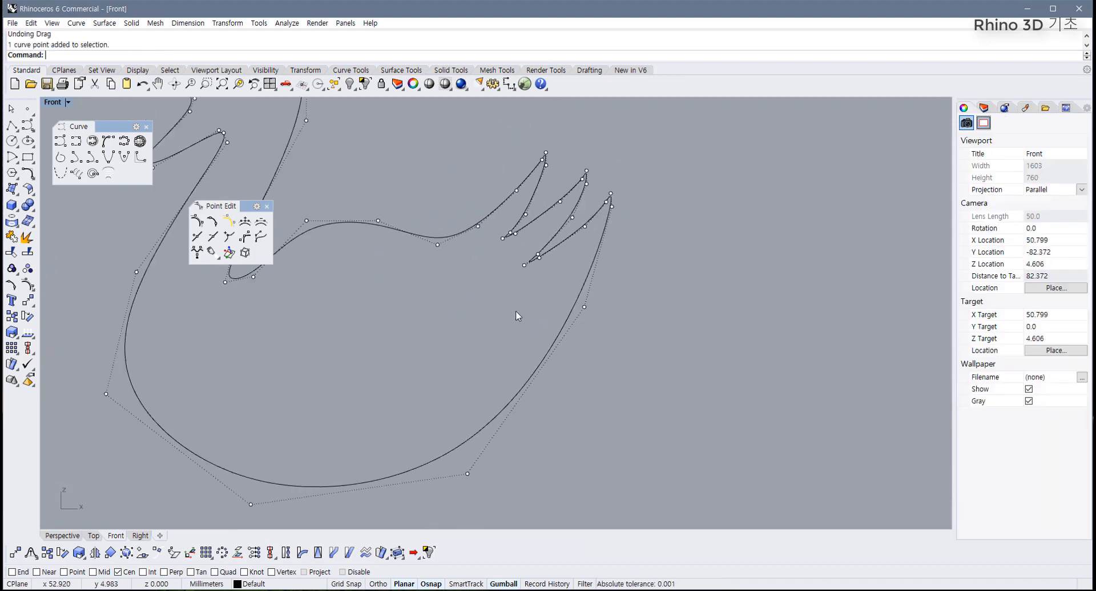
left_click(635, 308)
left_click_drag(664, 282, 663, 298)
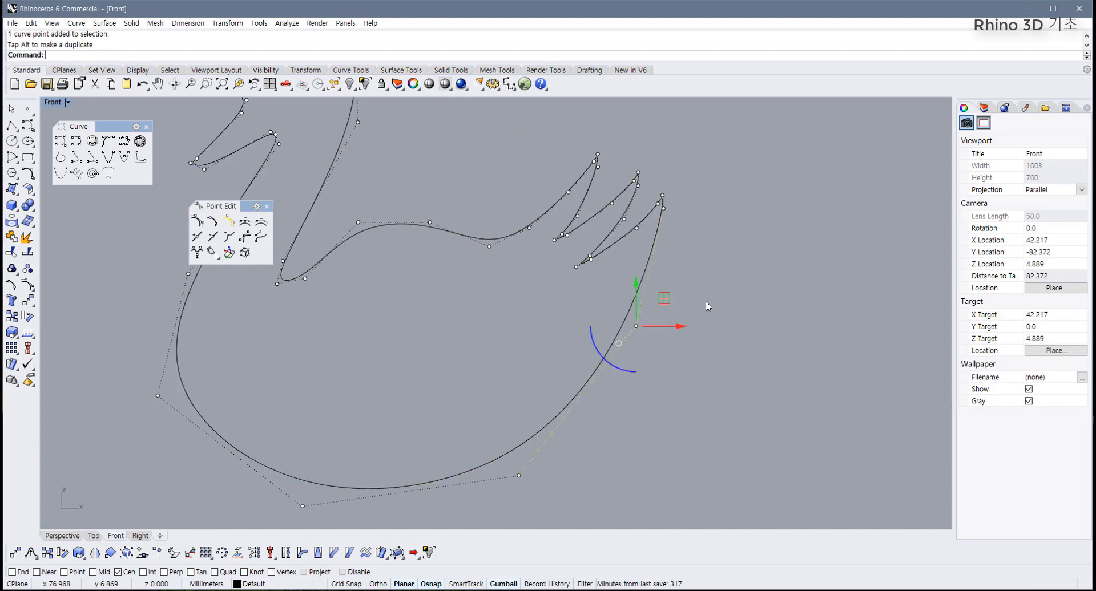
left_click(706, 303)
- Move the three control points where the beak's lower edge meets the throat up and back into the head
right_click_drag(359, 351, 462, 370)
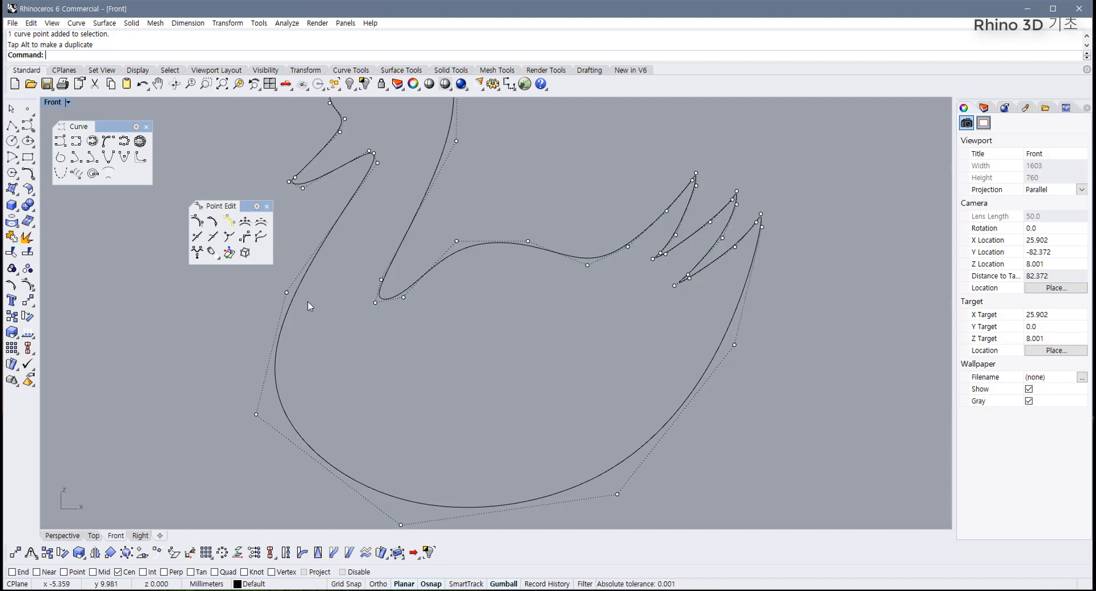
right_click_drag(374, 270, 409, 368)
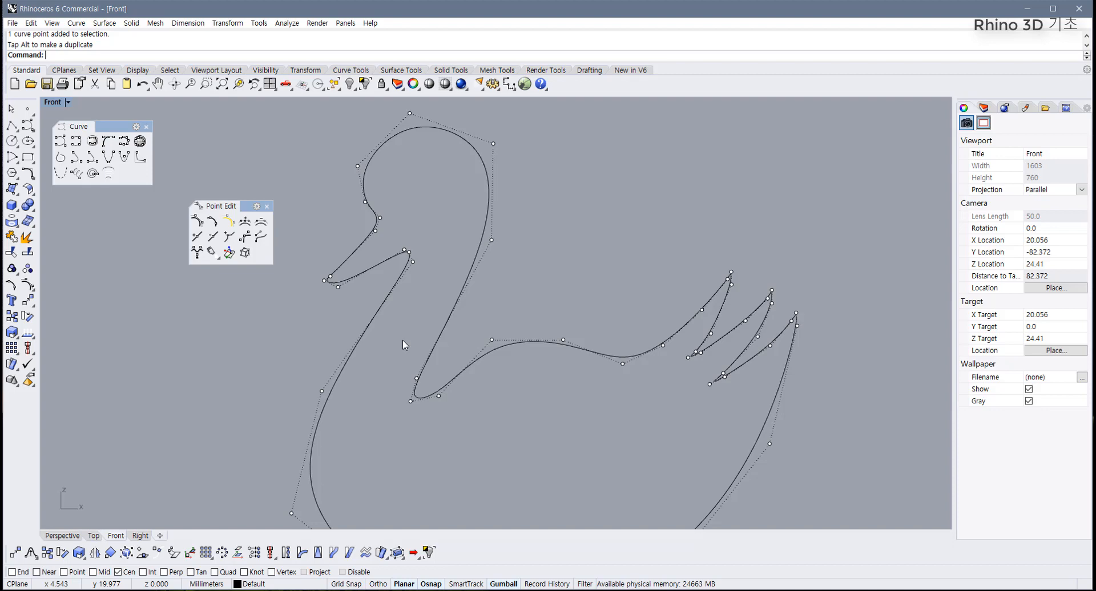
scroll(399, 337, "down", 3)
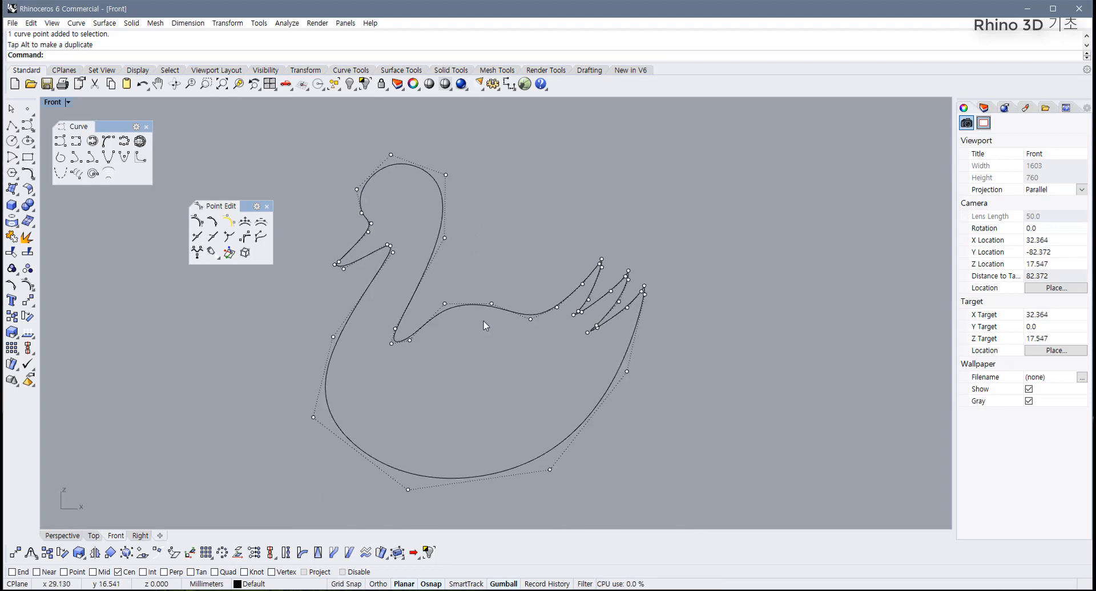
scroll(470, 337, "up", 4)
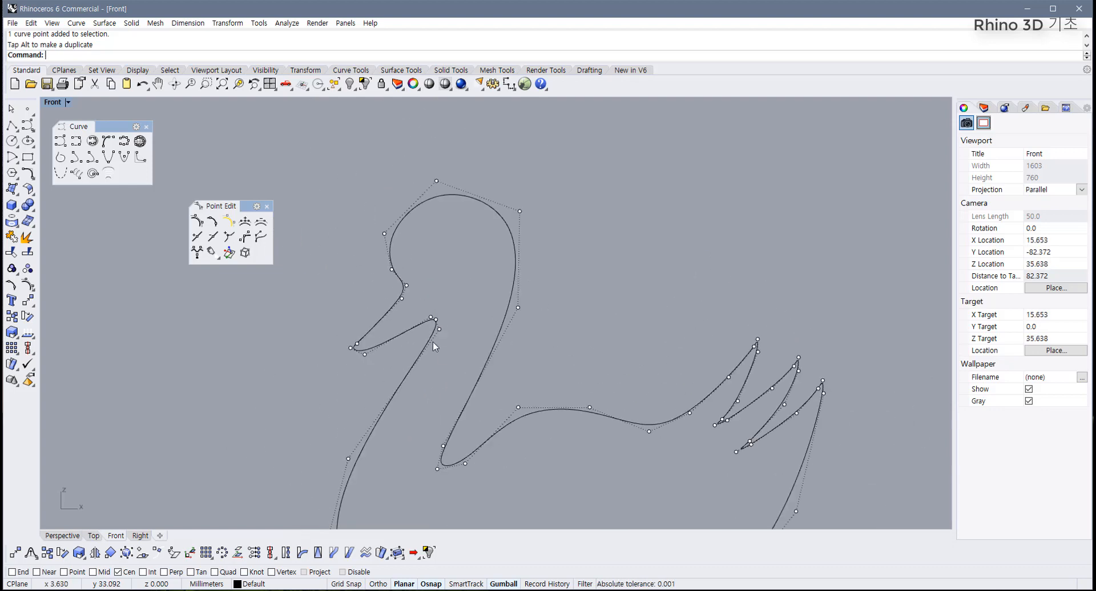
scroll(437, 349, "down", 2)
right_click_drag(440, 360, 399, 249)
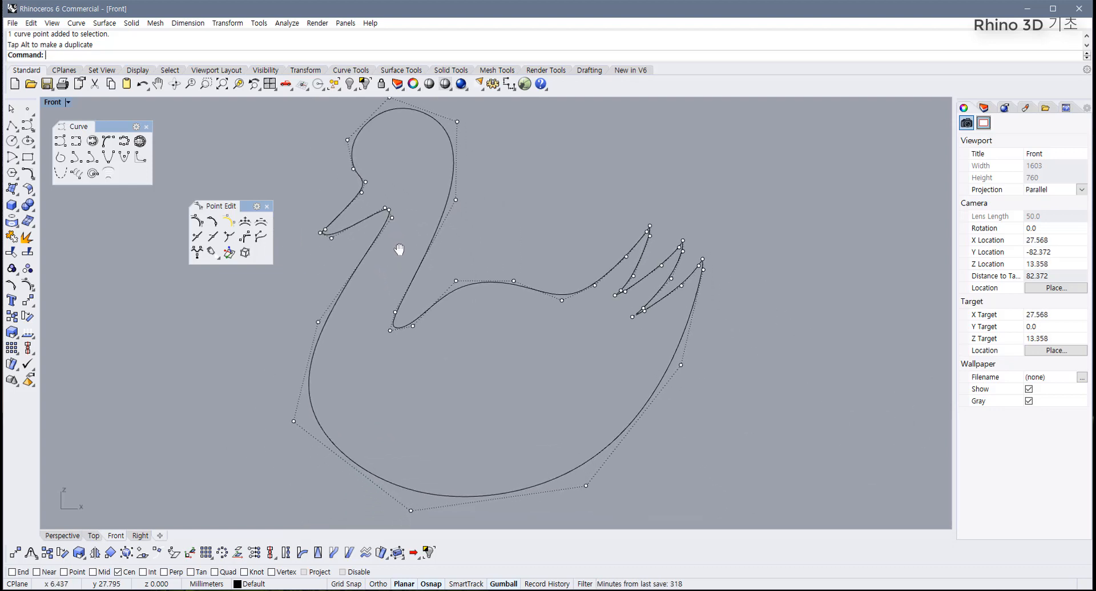
scroll(375, 222, "up", 2)
left_click_drag(384, 197, 409, 224)
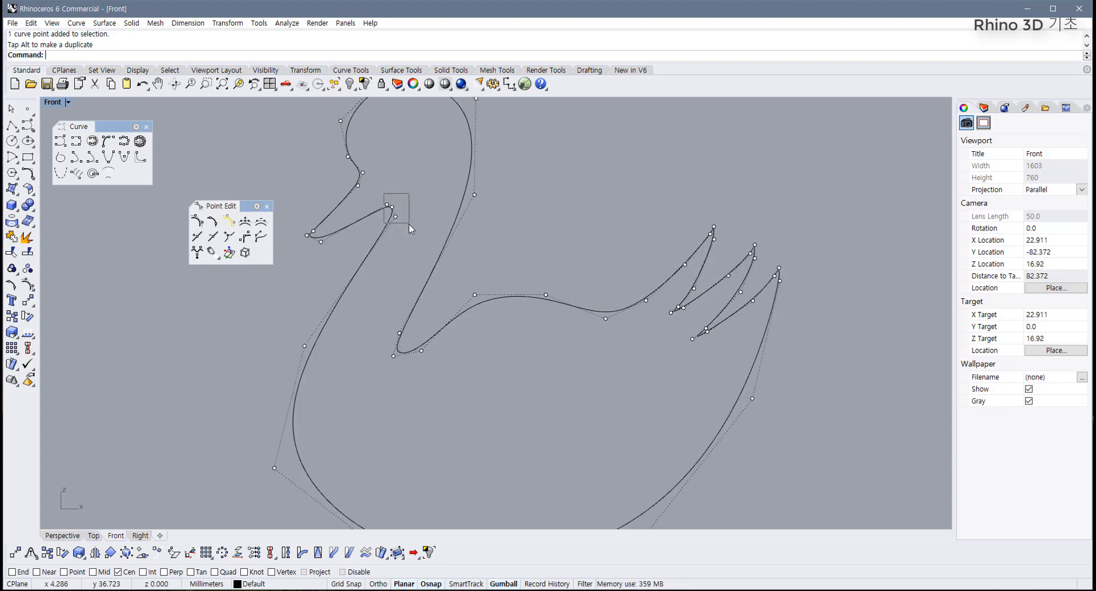
left_click_drag(420, 183, 429, 177)
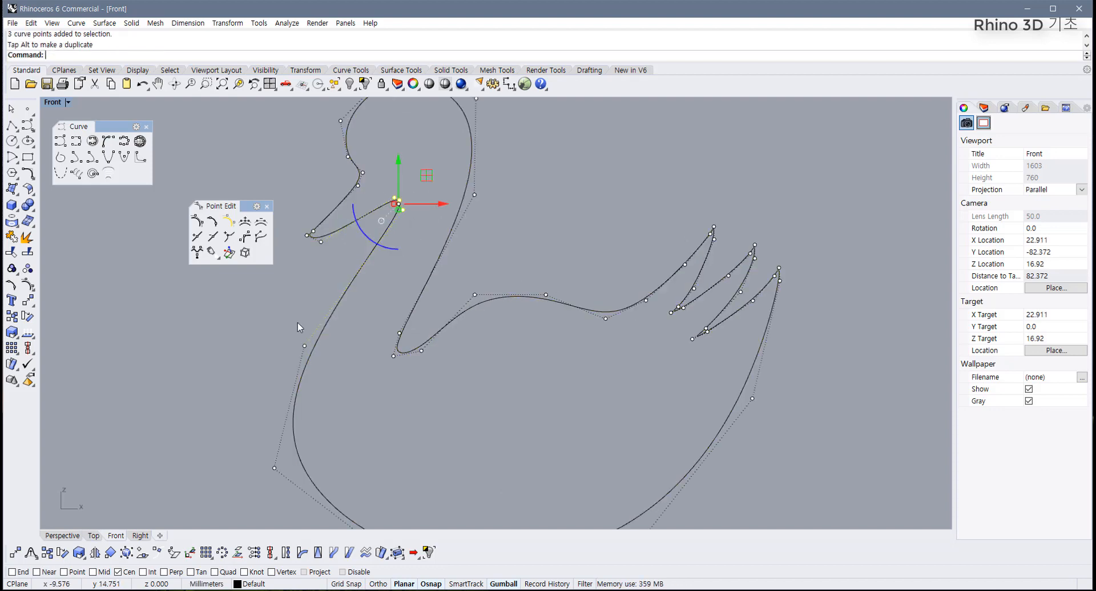
- Move the control points at the front of the neck and breast inward to slim the duck's front
left_click_drag(294, 318, 325, 365)
left_click_drag(333, 318, 343, 321)
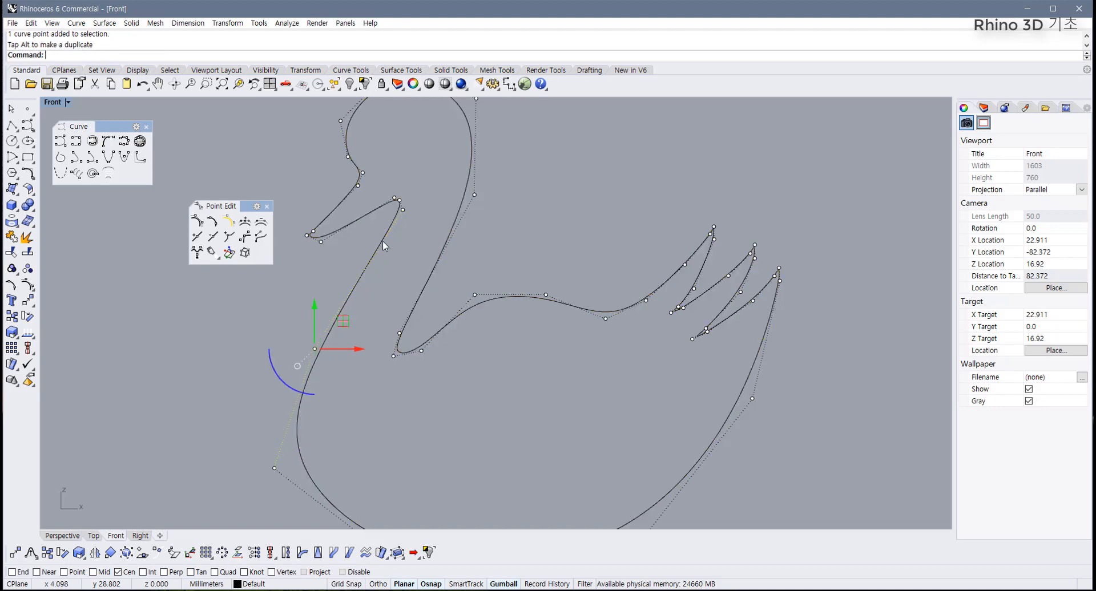
right_click_drag(336, 333, 332, 286)
left_click_drag(240, 354, 301, 443)
left_click_drag(299, 395, 323, 388)
scroll(357, 397, "down", 2)
right_click_drag(359, 403, 360, 375)
left_click(481, 389)
- Move all head and beak control points together up and toward the tail to try a longer neck
scroll(481, 390, "down", 4)
right_click_drag(478, 390, 464, 420)
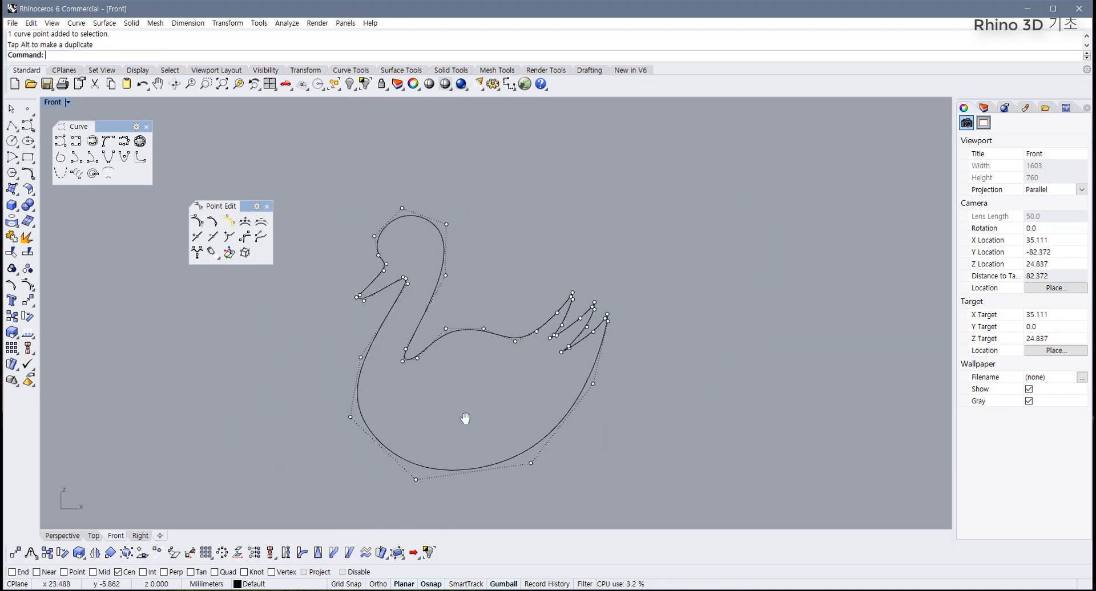
scroll(405, 366, "up", 2)
right_click_drag(405, 365, 427, 366)
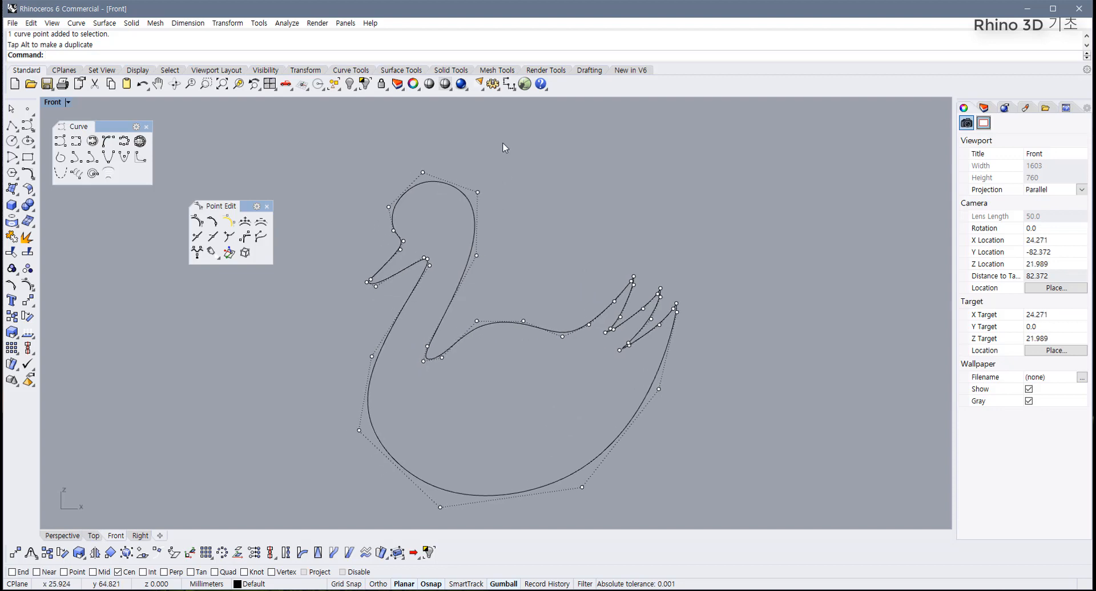
left_click_drag(502, 143, 301, 297)
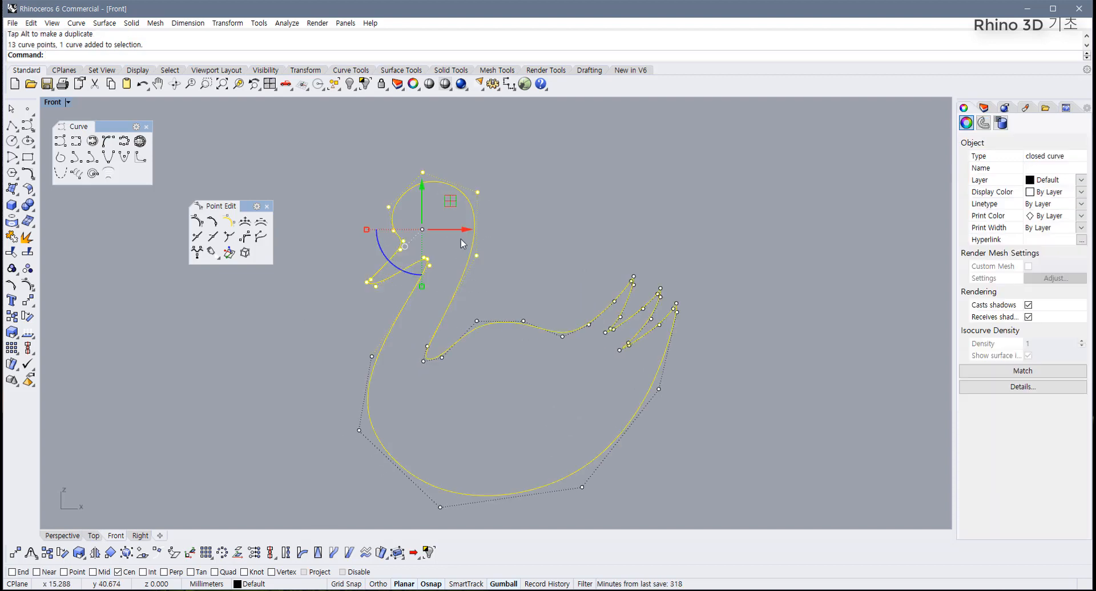
left_click(321, 150)
left_click_drag(319, 151, 524, 293)
scroll(522, 292, "down", 4)
right_click_drag(515, 292, 492, 306)
left_click_drag(461, 236, 494, 203)
left_click(560, 282)
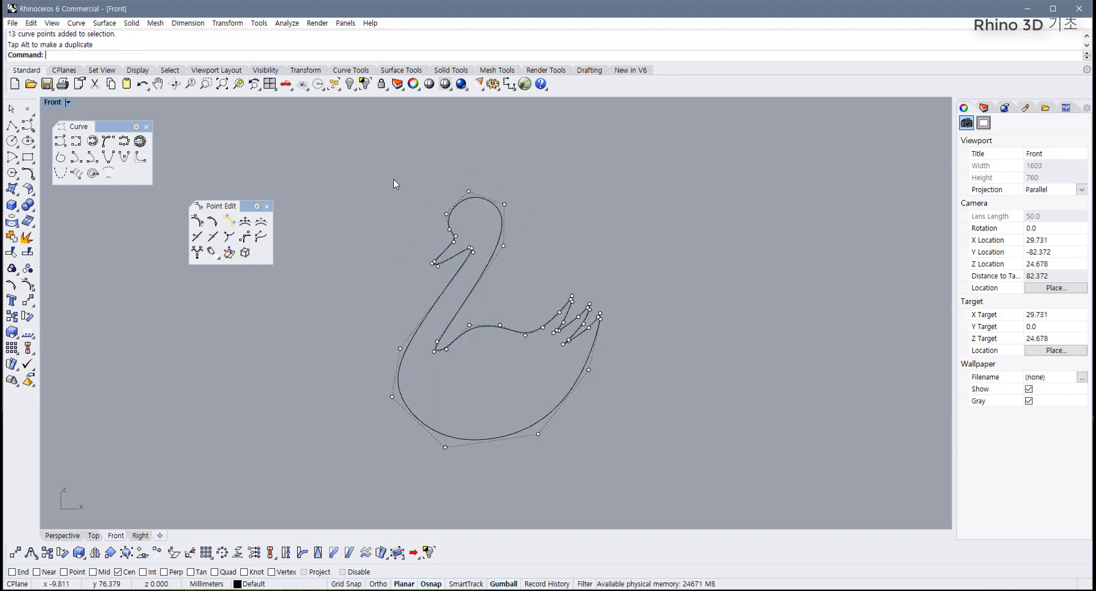
- Move the head and beak control points together down and forward over the breast, and nudge them slightly up and back
left_click_drag(394, 182, 526, 273)
left_click_drag(494, 204, 449, 244)
left_click(513, 230)
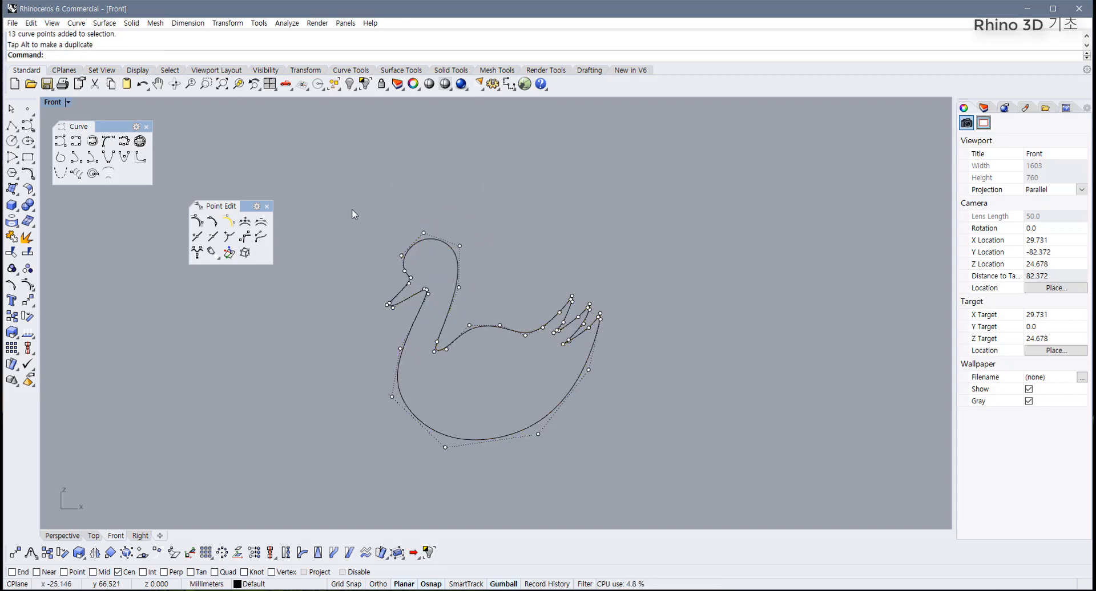
left_click_drag(351, 212, 491, 324)
left_click_drag(460, 246, 464, 237)
left_click(587, 266)
scroll(443, 296, "up", 4)
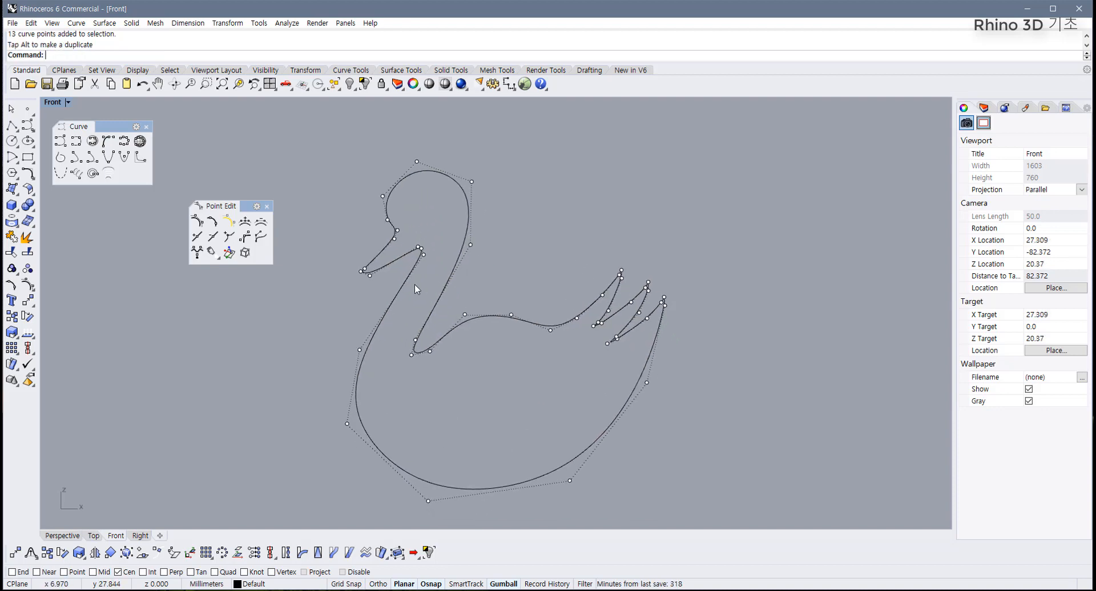
right_click_drag(460, 377, 410, 362)
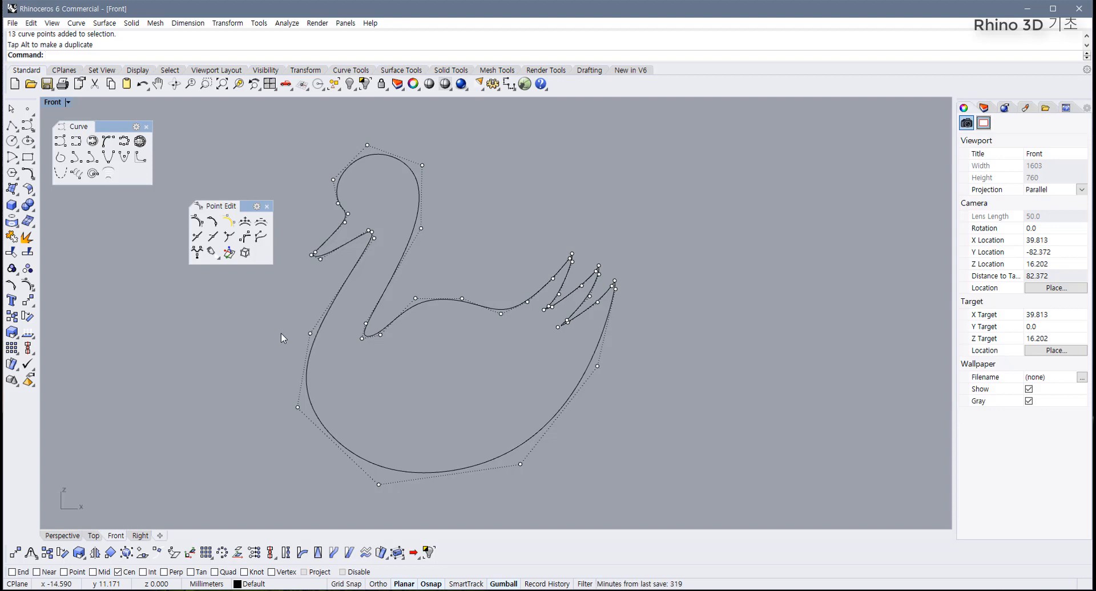
- Turn off the control points and draw a small circle for the eye just above the beak's base
key("F11")
scroll(311, 300, "up", 3)
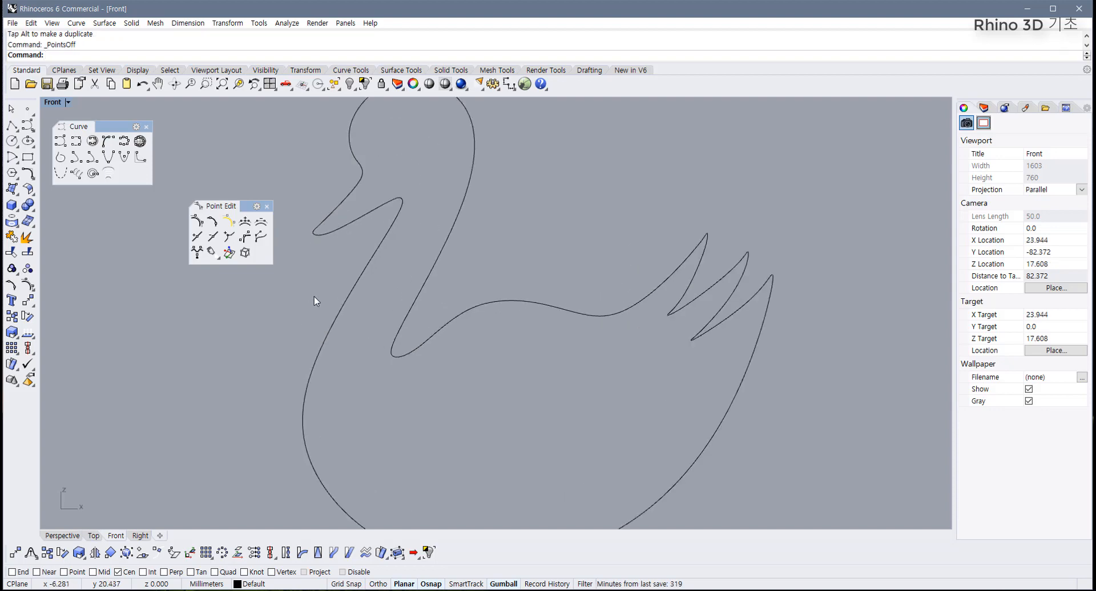
right_click_drag(397, 240, 400, 377)
scroll(398, 316, "up", 4)
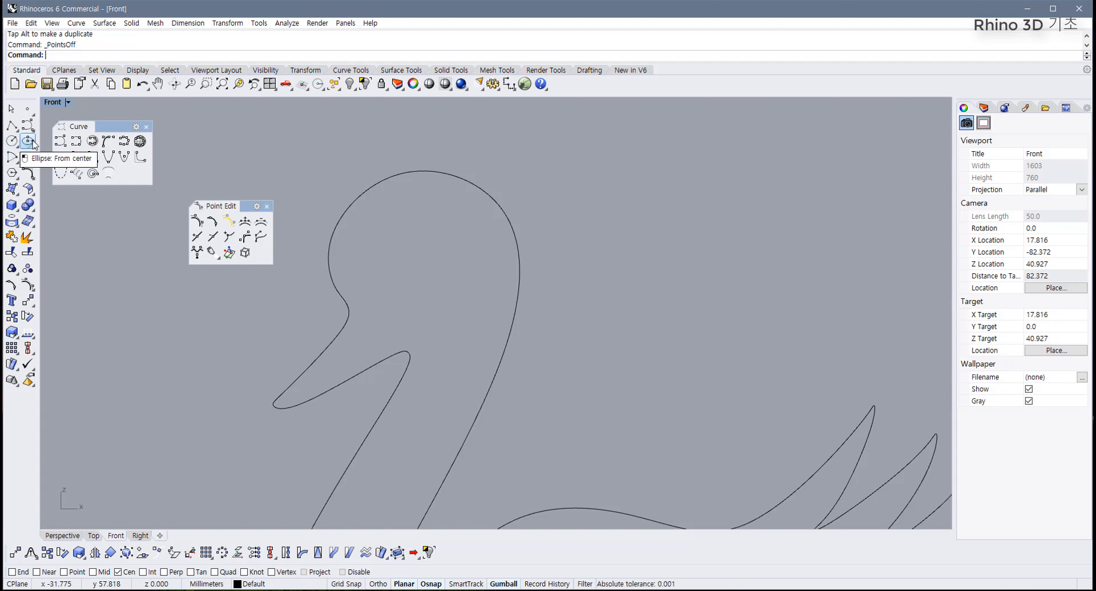
left_click(13, 141)
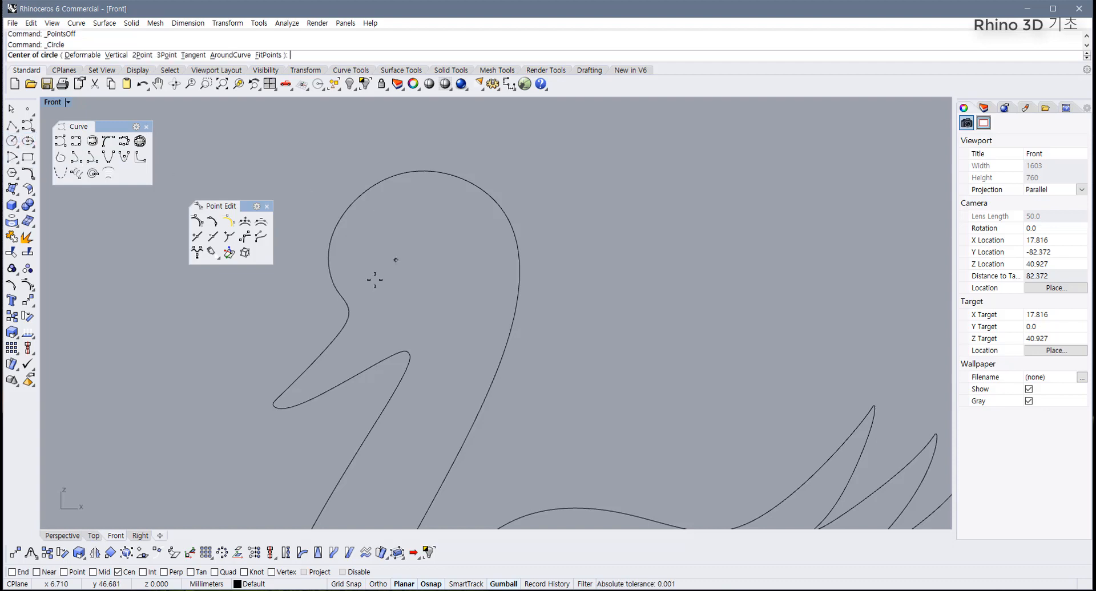
left_click(366, 283)
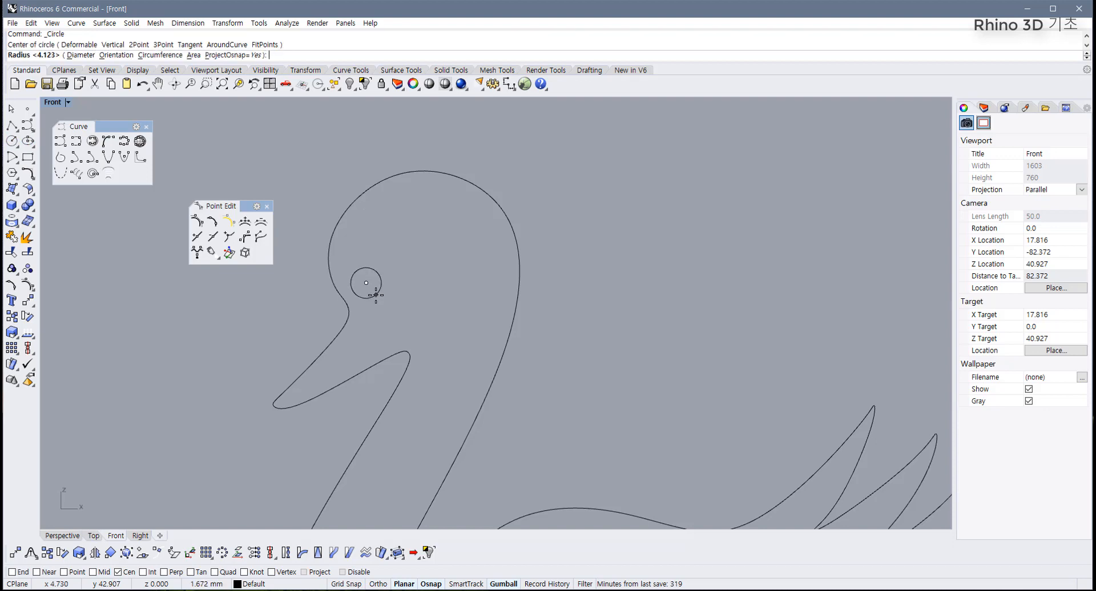
left_click(376, 288)
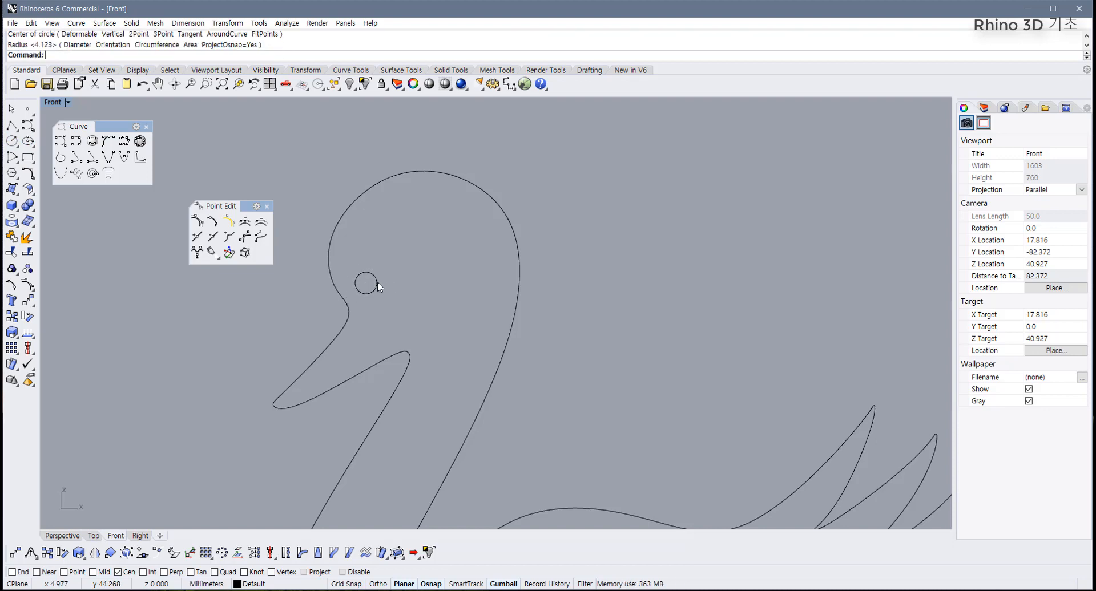
- Reshape the eye circle into a narrow oval, tilt it slightly and position it inside the front of the head
left_click_drag(377, 283, 353, 248)
left_click(439, 309)
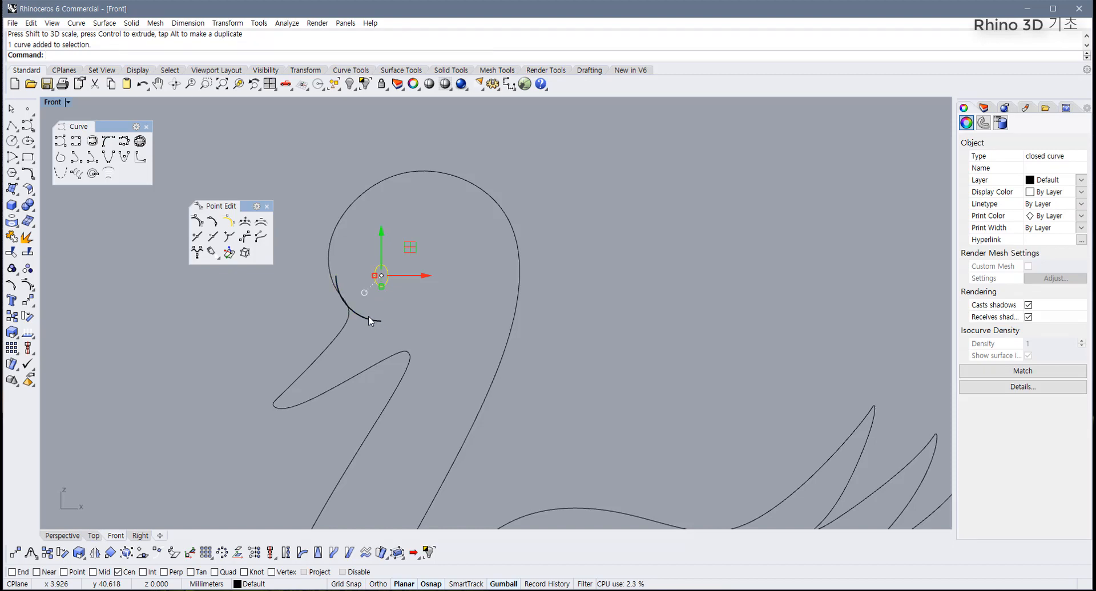
left_click_drag(370, 321, 389, 318)
left_click_drag(398, 241, 388, 244)
left_click(401, 266)
scroll(400, 311, "down", 4)
left_click(416, 310)
scroll(417, 310, "down", 8)
right_click_drag(430, 308, 419, 248)
scroll(425, 304, "up", 4)
scroll(423, 307, "down", 3)
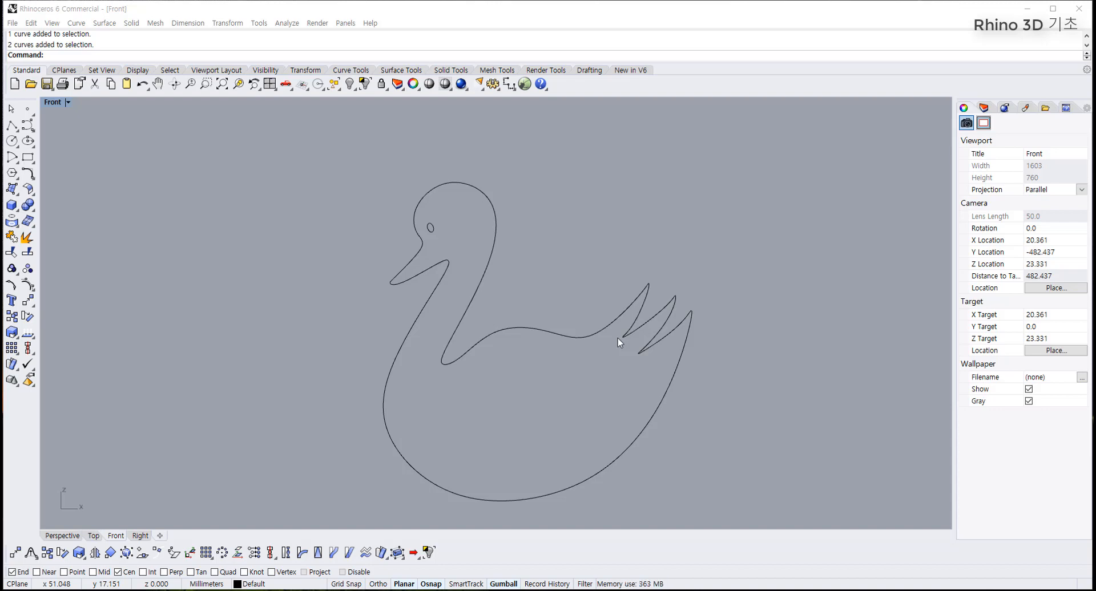
- Extrude the duck outline and eye curve together as a solid, 4 mm to both sides with grid snap on
scroll(426, 261, "up", 2)
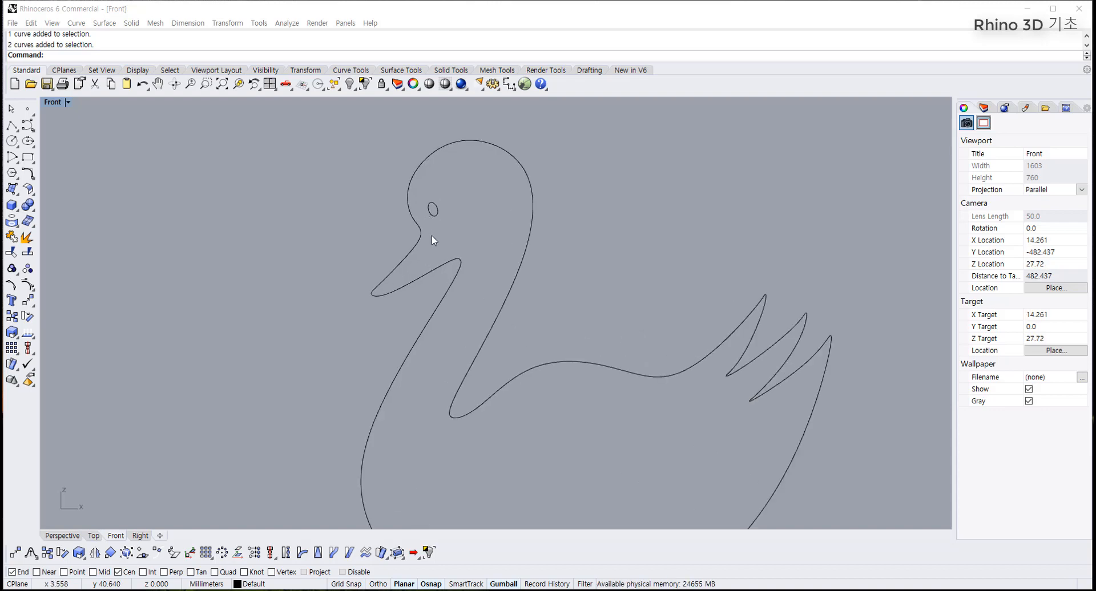
scroll(436, 289, "down", 2)
left_click_drag(521, 304, 453, 265)
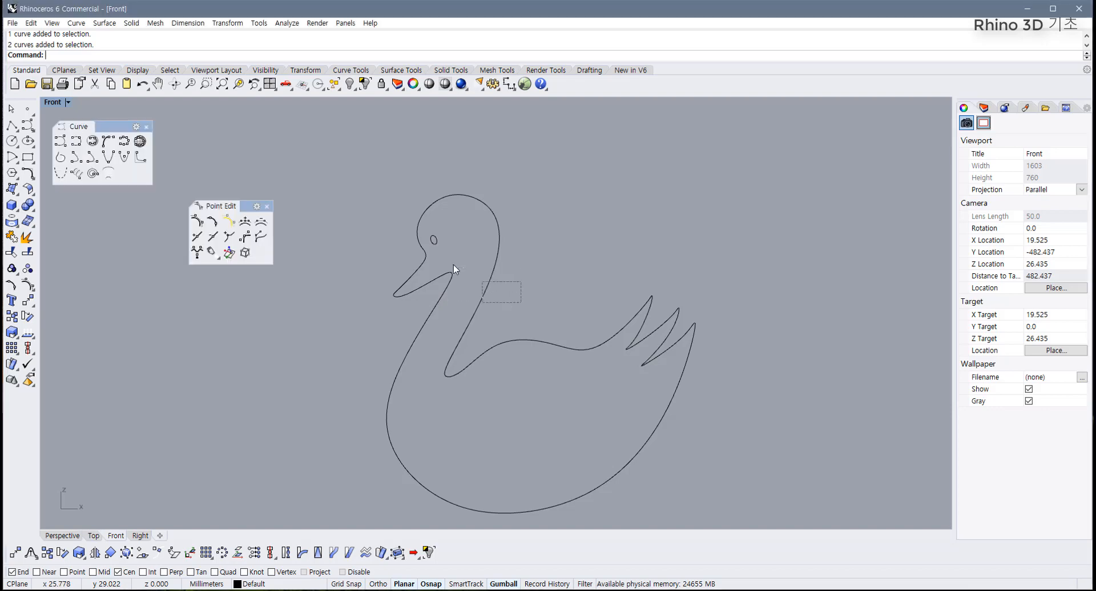
left_click_drag(375, 196, 375, 194)
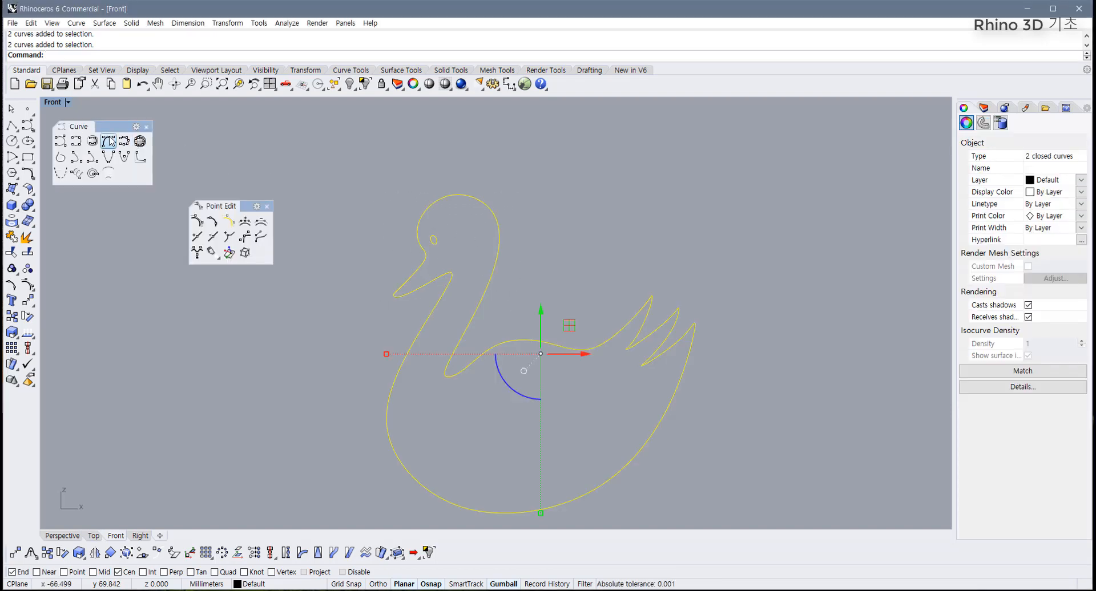
double_click(55, 103)
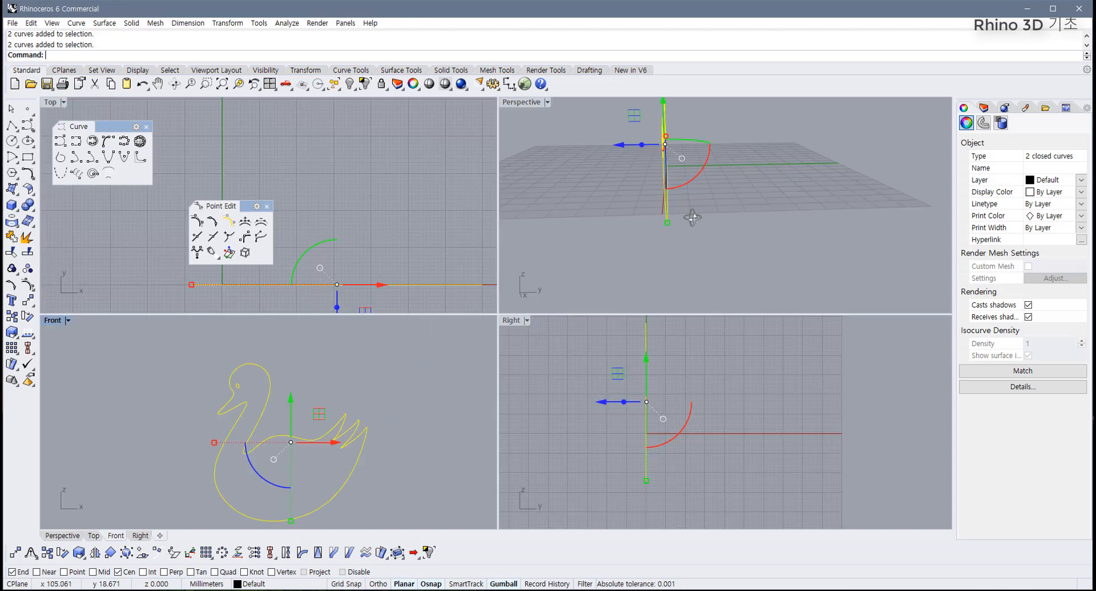
right_click_drag(692, 217, 528, 121)
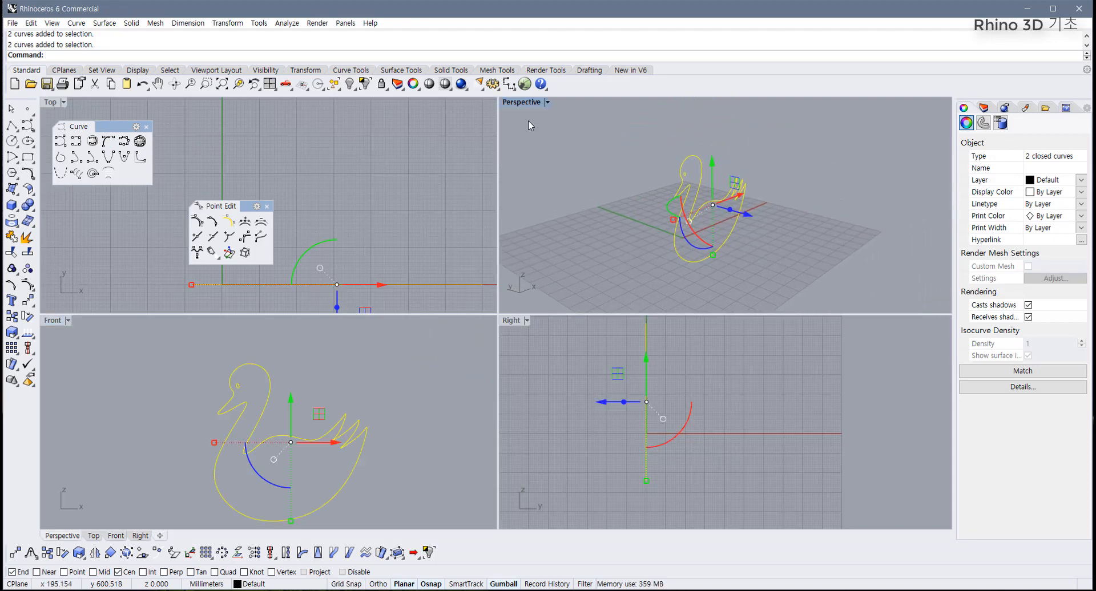
left_click(398, 70)
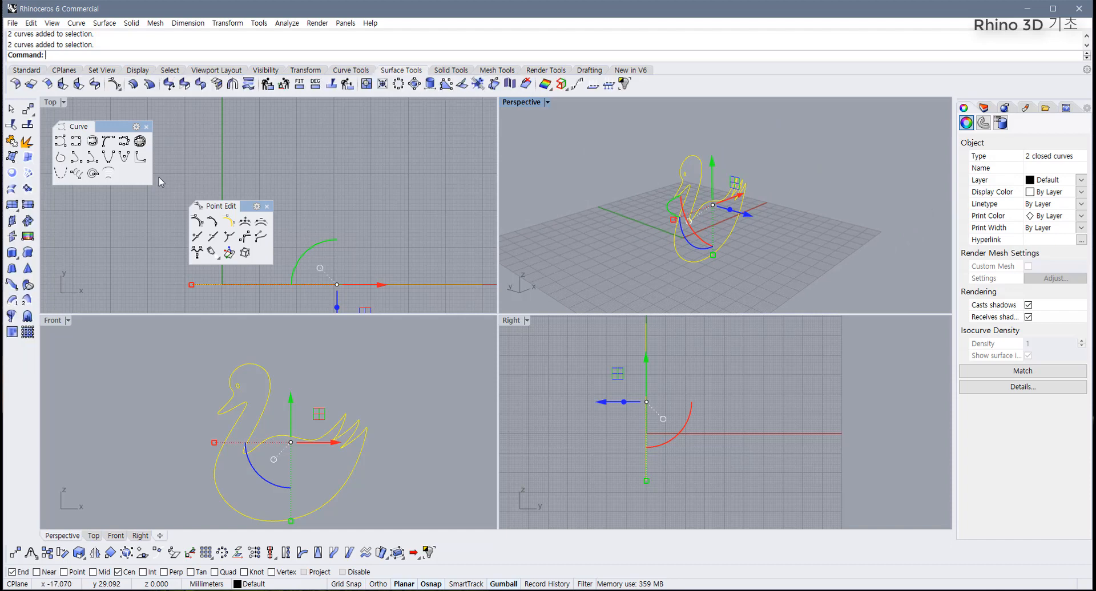
left_click(11, 253)
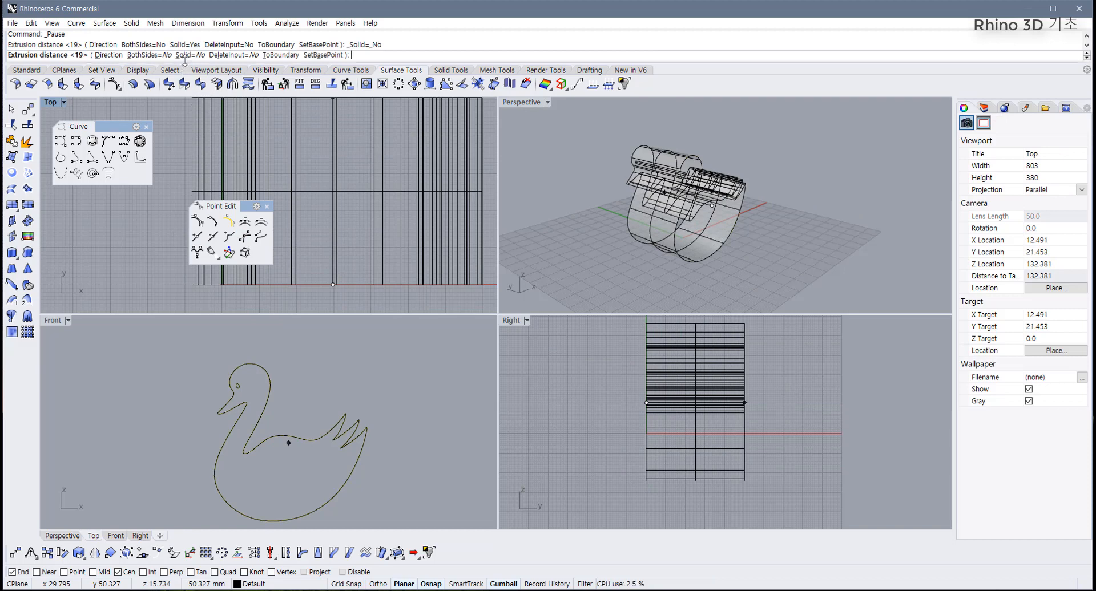
left_click(186, 56)
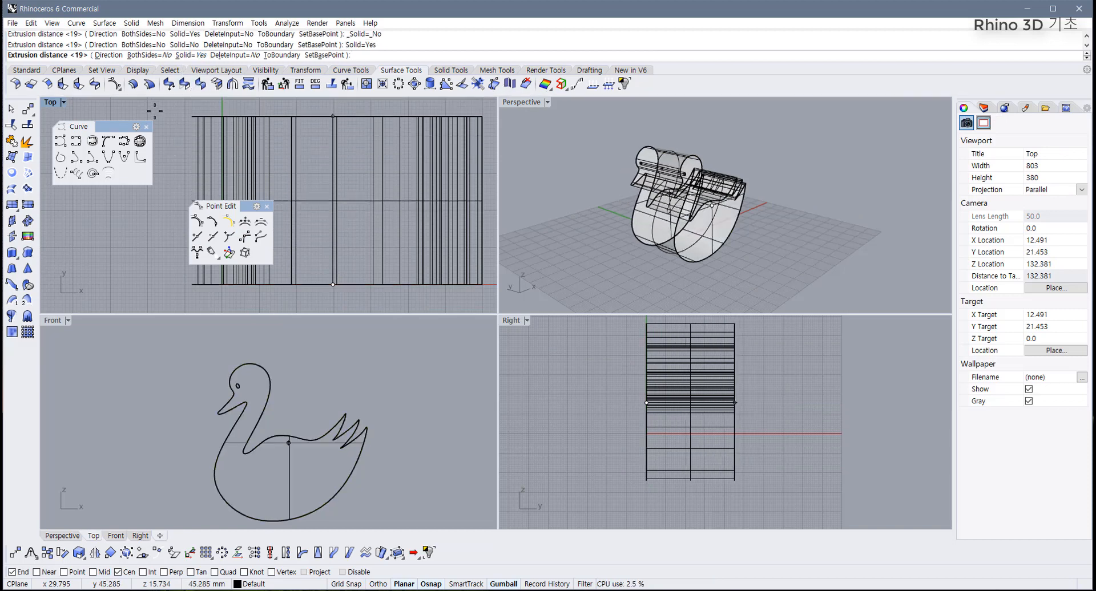
left_click(147, 55)
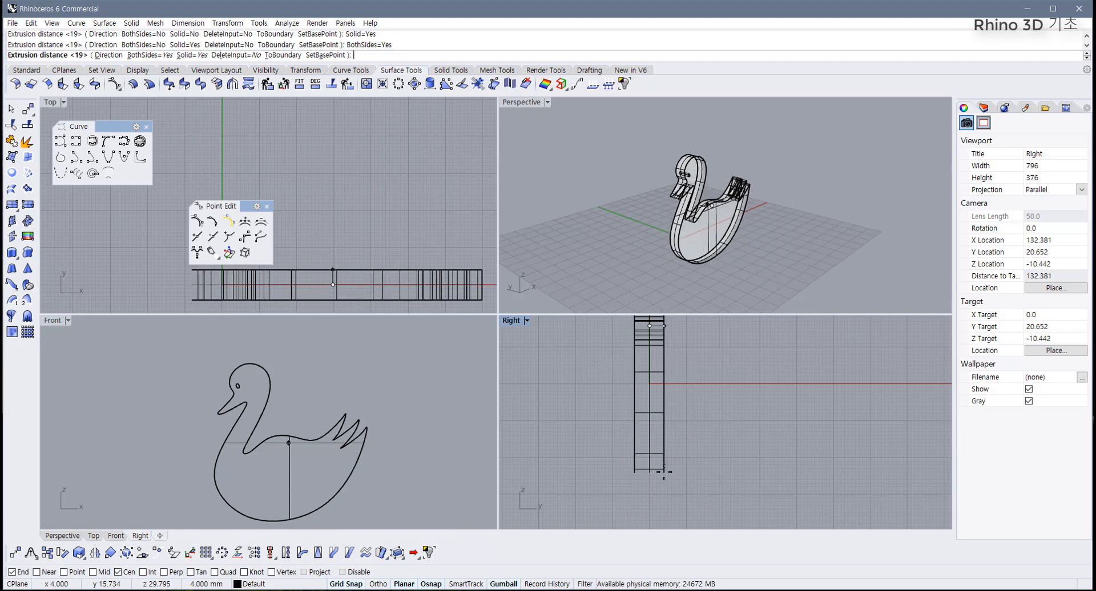
left_click(664, 471)
- Examine the extruded duck solid in a maximized perspective view, including its thickness and eye hole
left_click(802, 251)
right_click_drag(802, 251, 560, 105)
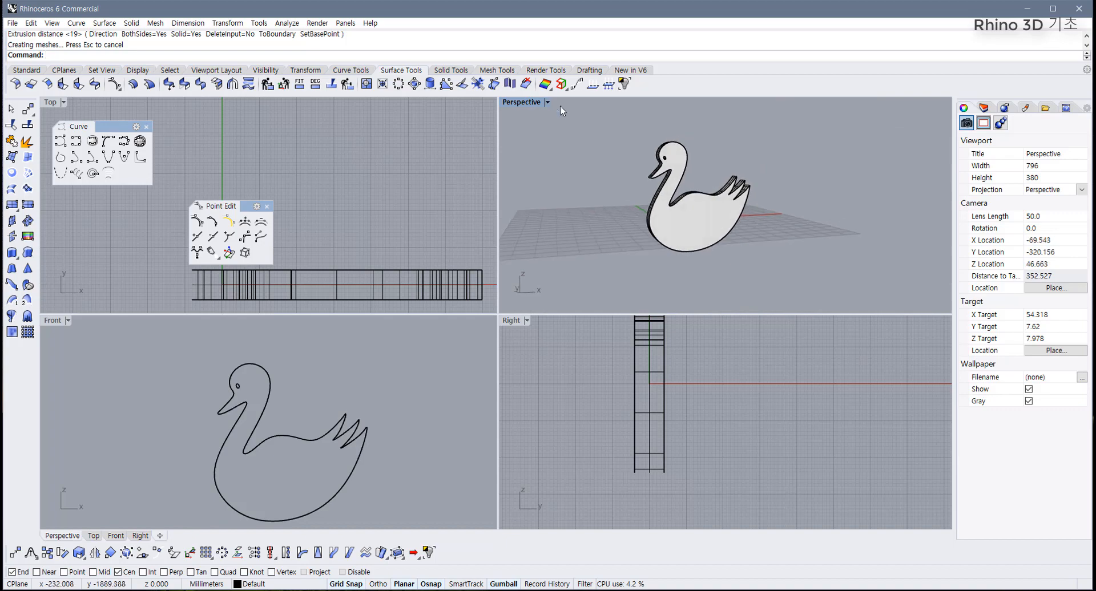
double_click(511, 107)
right_click_drag(516, 269, 422, 311)
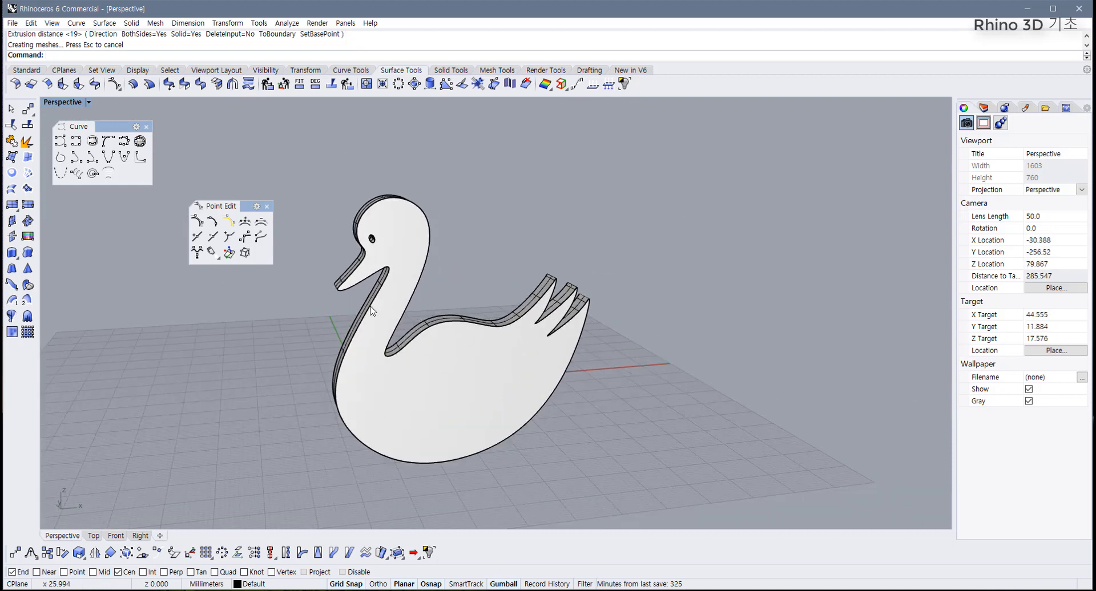
double_click(64, 103)
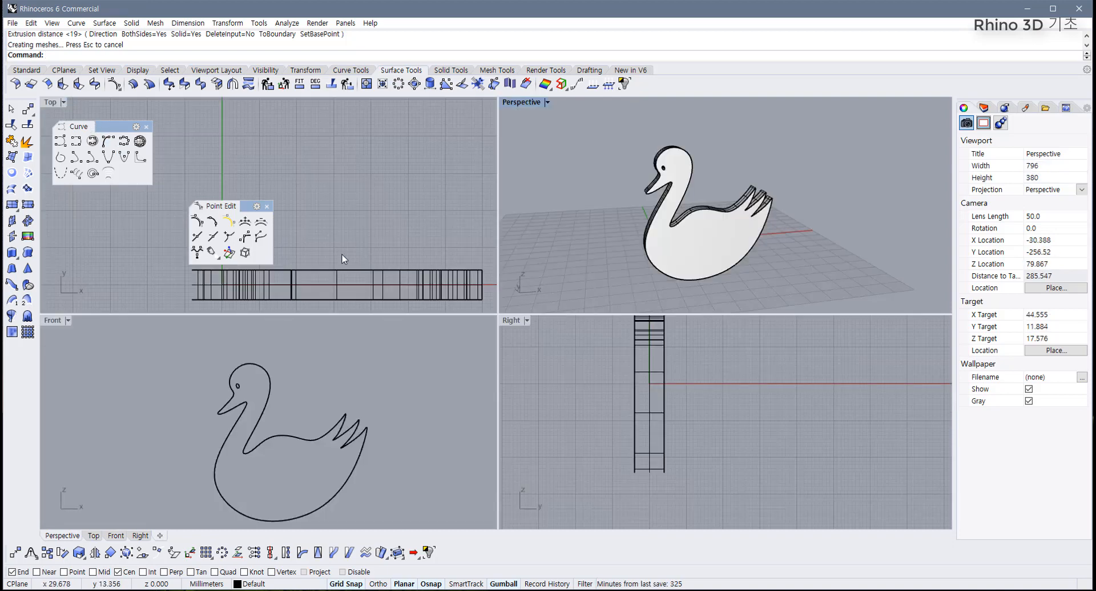
- Draw an open degree-3 practice curve with nine control points beyond the duck's tail in the front view
scroll(279, 386, "up", 2)
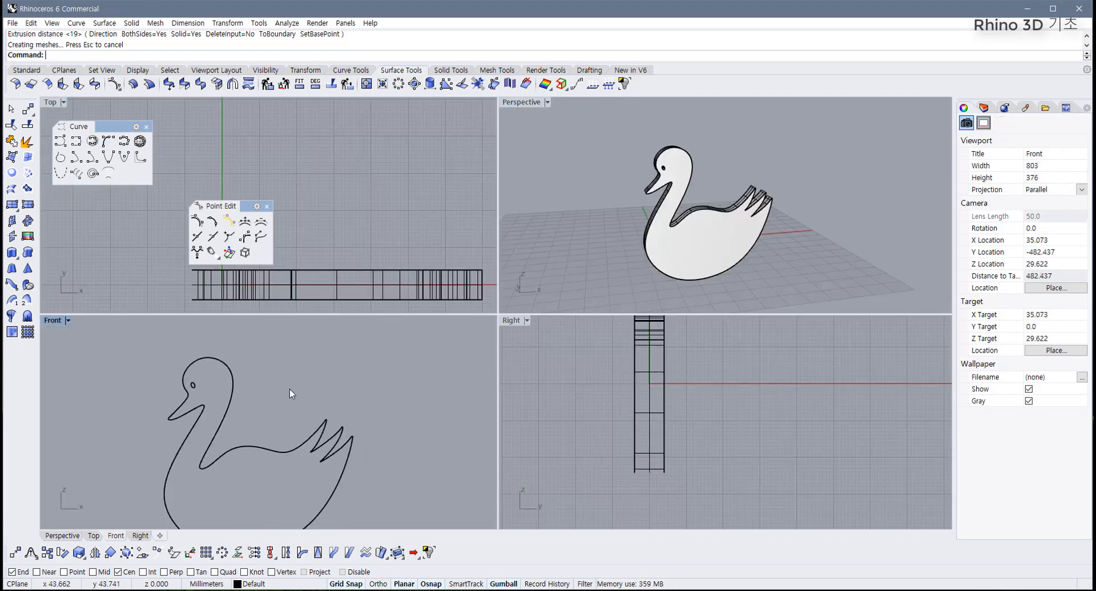
scroll(303, 390, "up", 3)
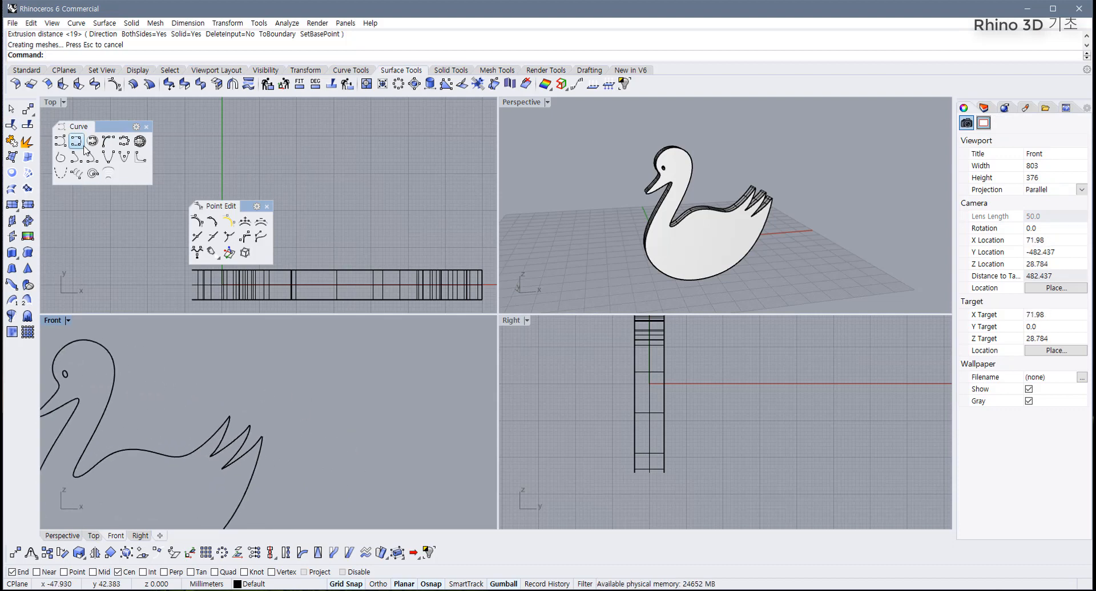
left_click(60, 141)
left_click(331, 430)
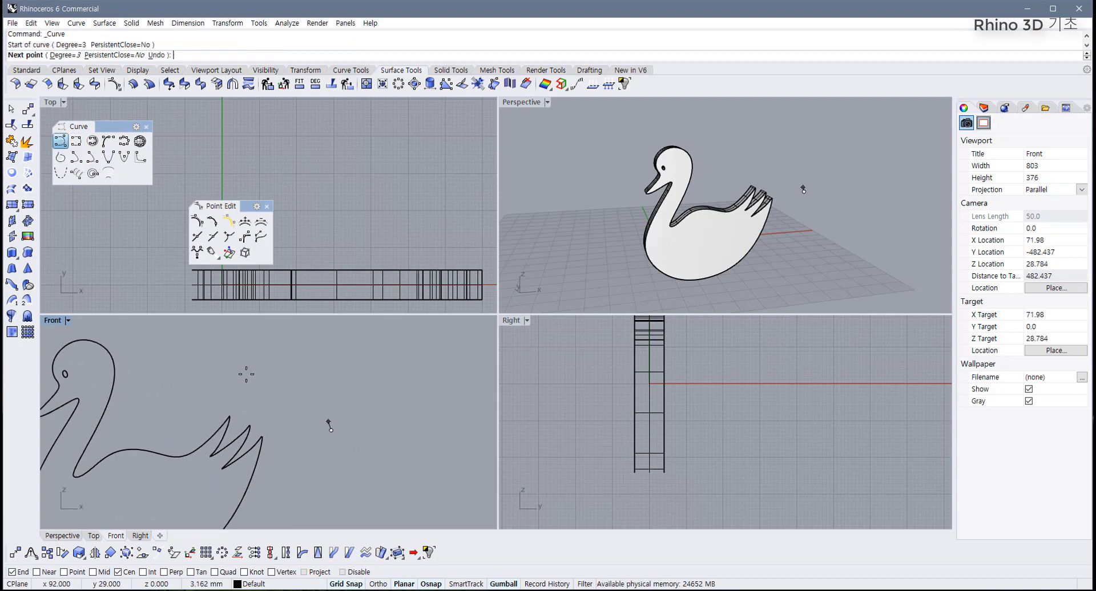
double_click(53, 323)
right_click_drag(329, 310, 104, 373)
left_click(338, 296)
left_click(403, 230)
left_click(470, 235)
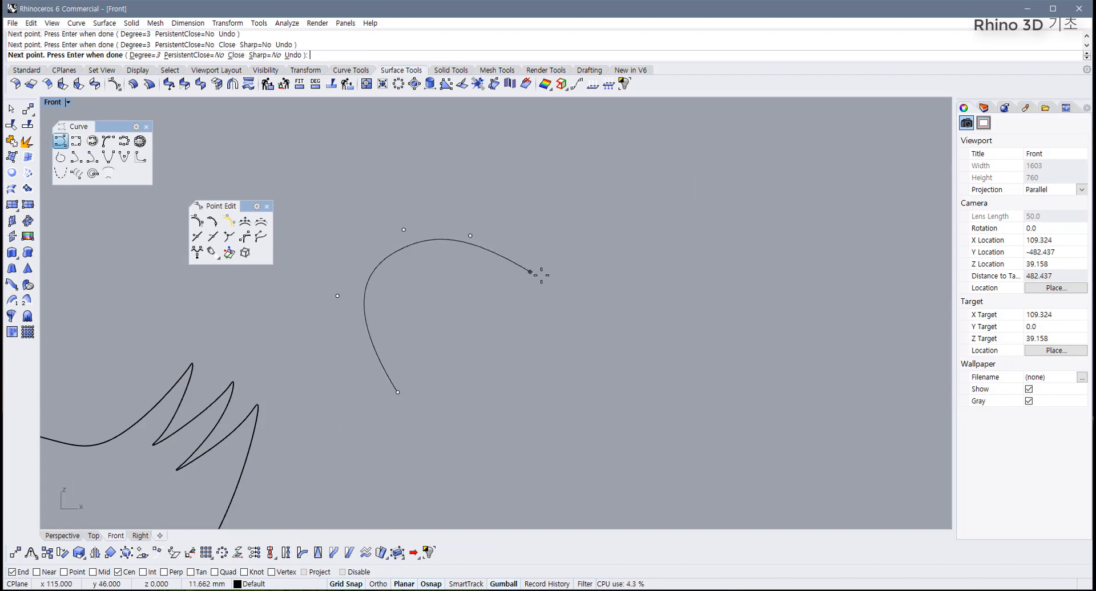
left_click(542, 278)
left_click(638, 266)
left_click(663, 200)
left_click(648, 164)
left_click(488, 158)
right_click(488, 157)
- Show the practice curve's control points and move its third point up and toward the tail in grid-snapped steps
left_click_drag(499, 278, 457, 242)
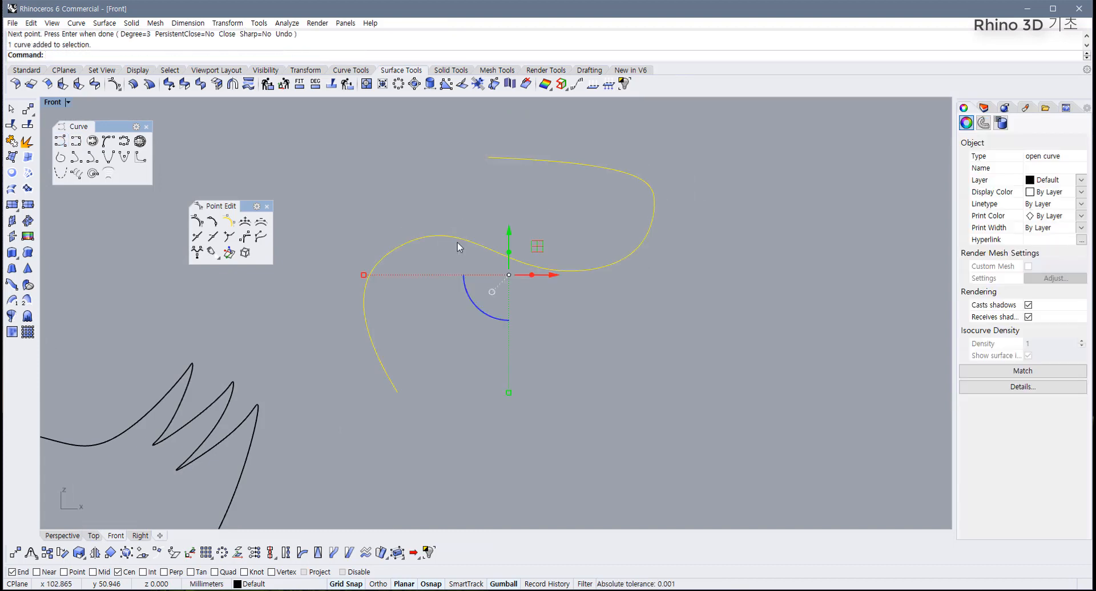
key("F10")
left_click(404, 230)
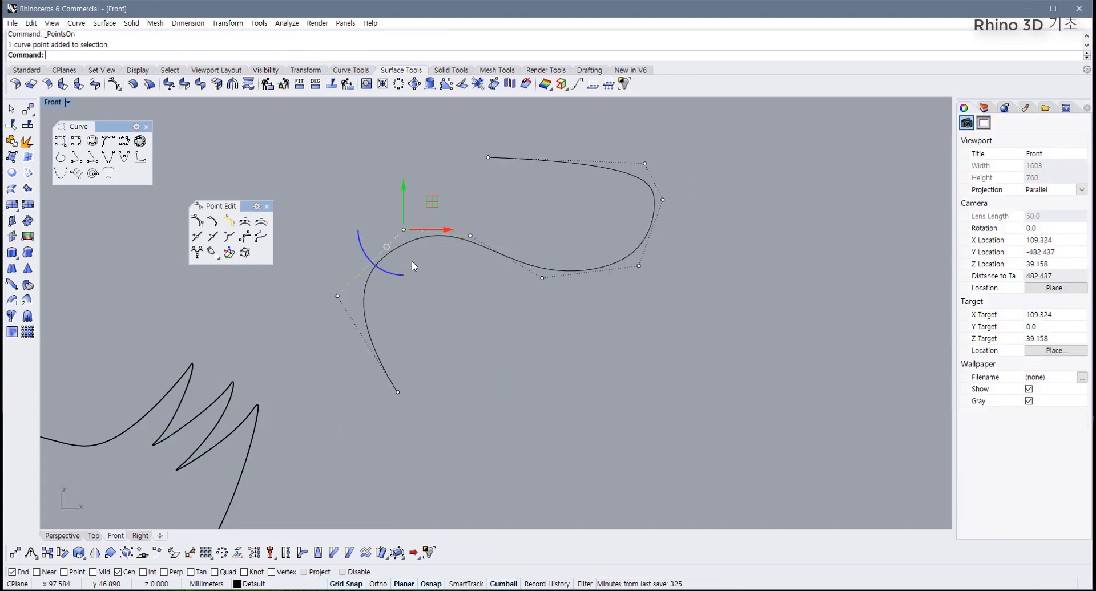
scroll(405, 239, "up", 3)
left_click_drag(430, 195, 430, 184)
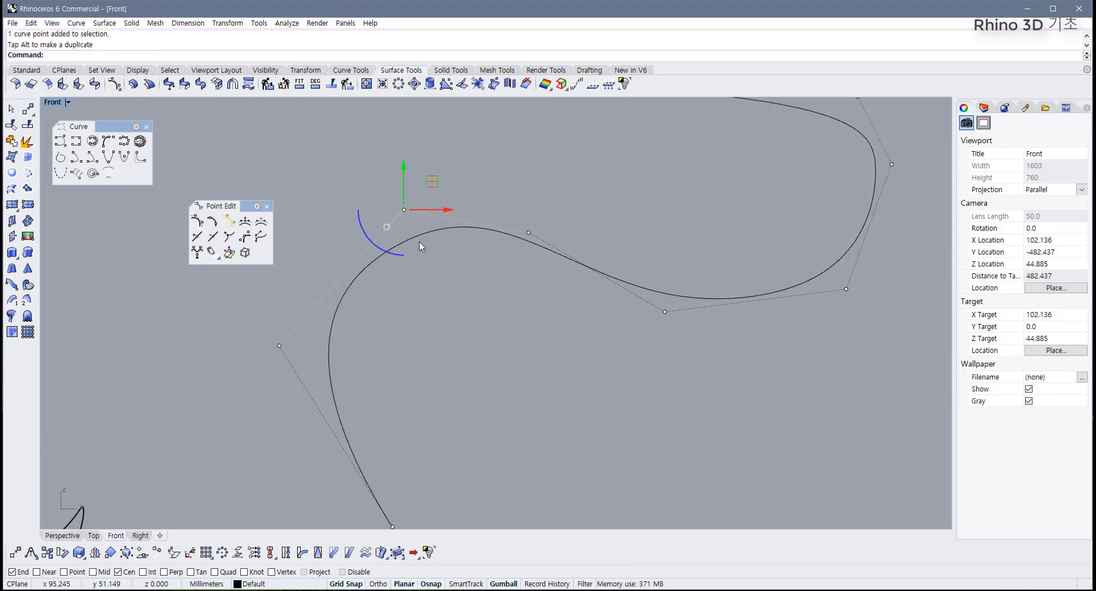
mouse_move(432, 181)
left_mouse_down()
mouse_move(435, 172)
mouse_move(421, 170)
left_mouse_up()
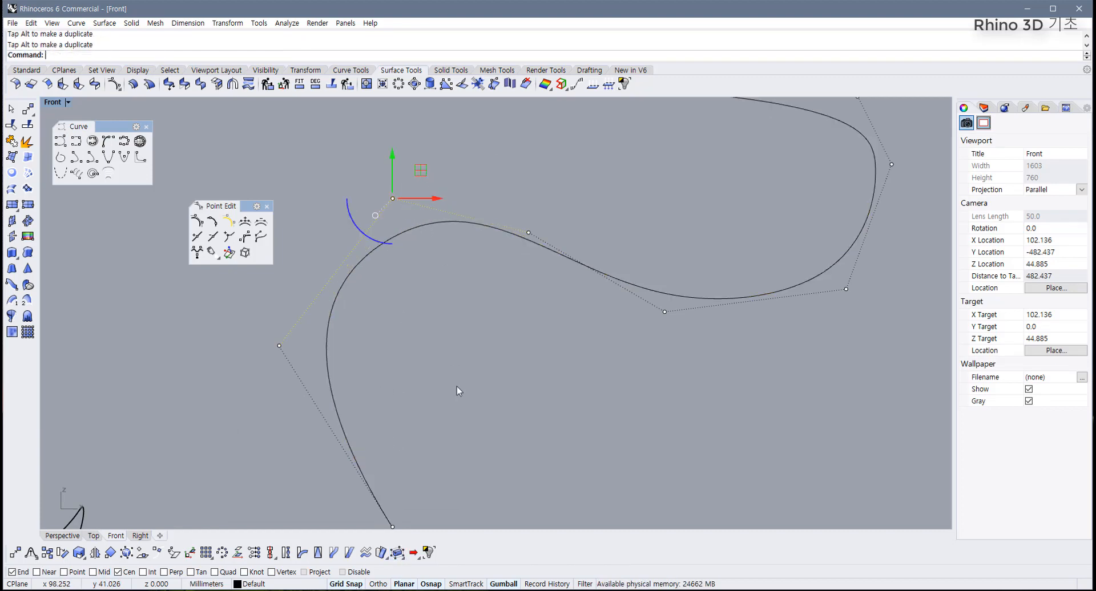
- Show the front view's grid, turn off grid snap and move the practice curve's second control point freely
key("F7")
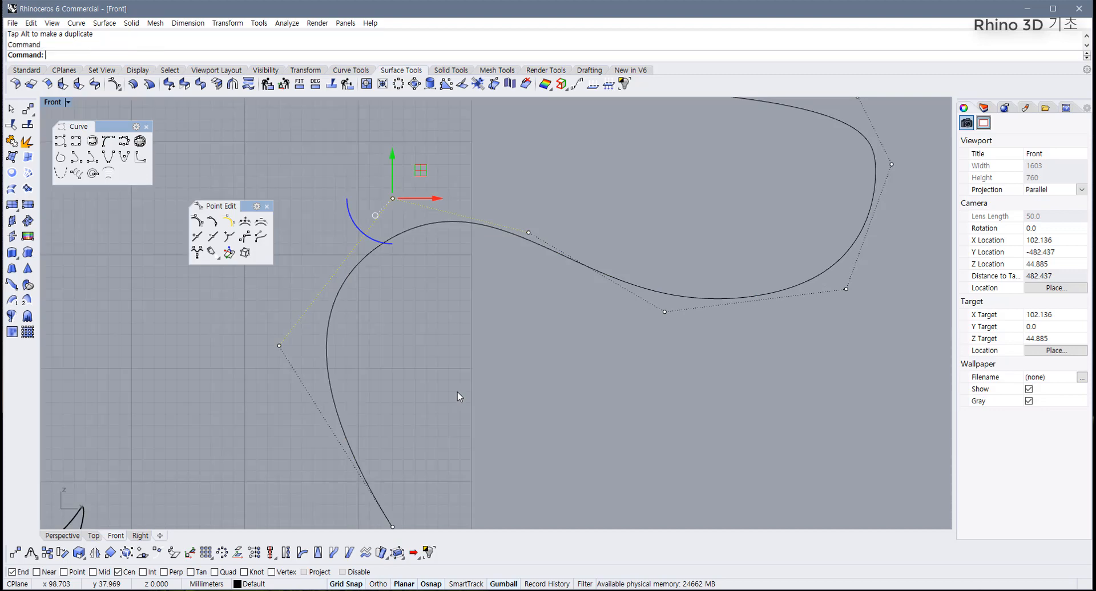
right_click_drag(276, 344, 368, 371)
scroll(369, 371, "up", 4)
scroll(368, 373, "up", 6)
left_click_drag(382, 375, 414, 320)
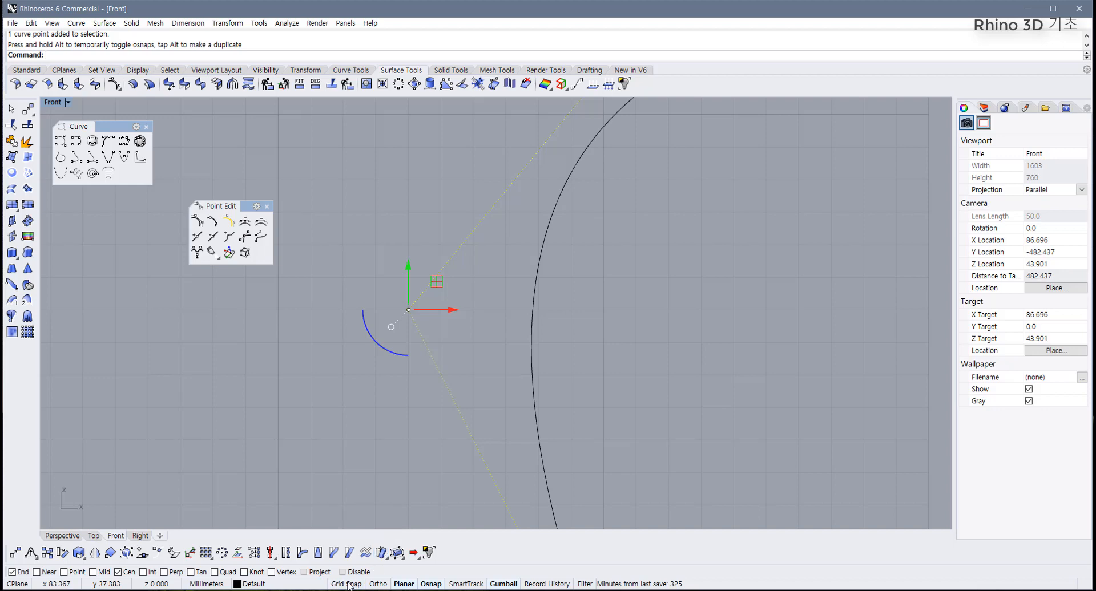
left_click_drag(437, 282, 439, 311)
- Turn off the control points and delete the practice curve beside the duck
scroll(411, 341, "down", 8)
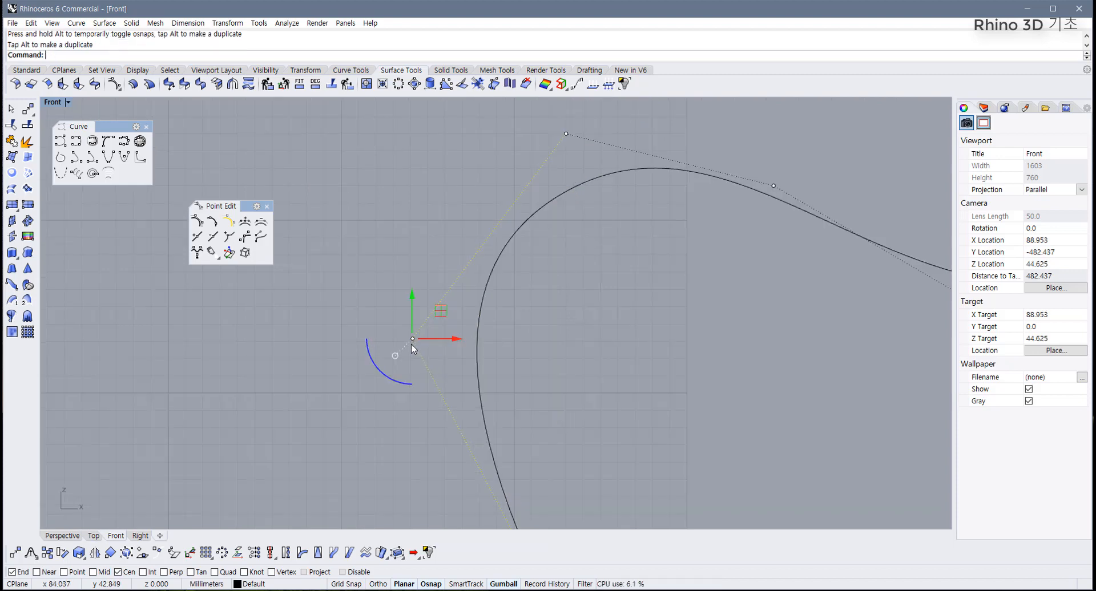
scroll(454, 319, "down", 6)
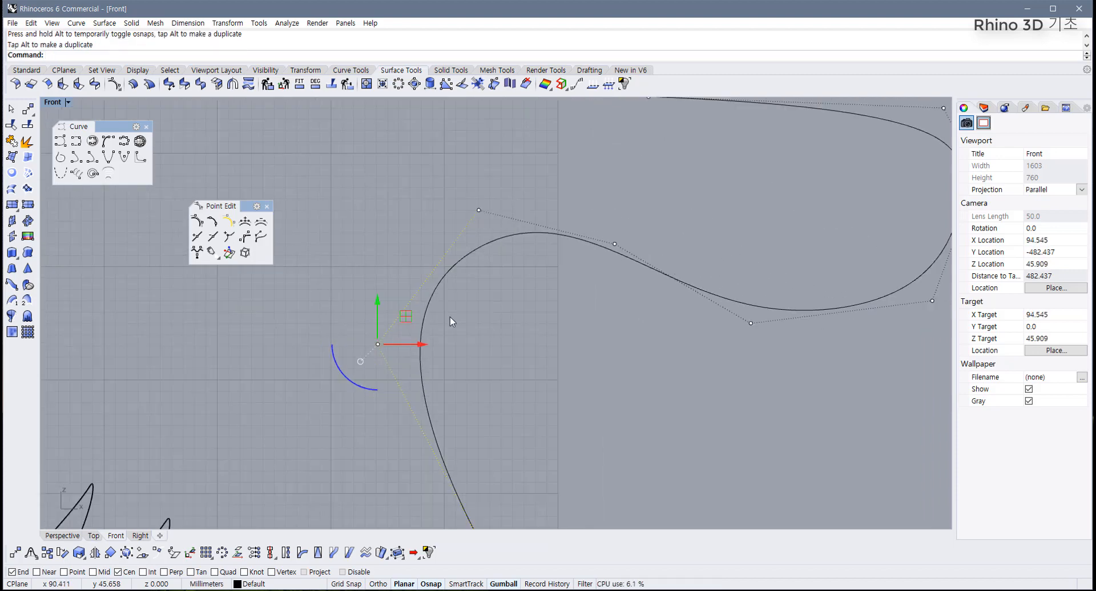
scroll(542, 331, "down", 4)
right_click_drag(531, 358, 650, 274)
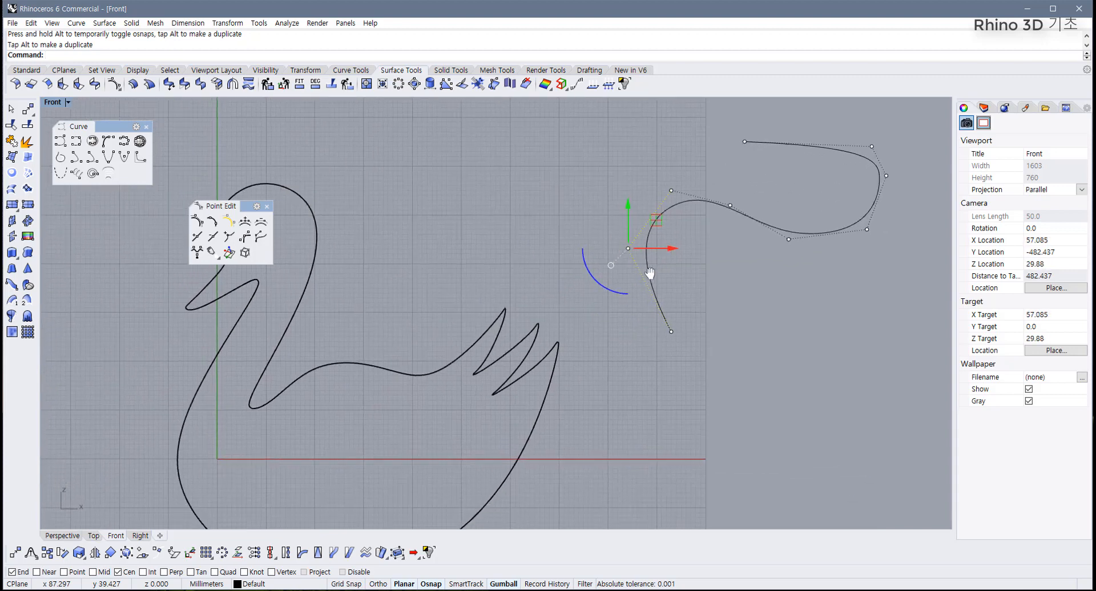
scroll(576, 335, "down", 2)
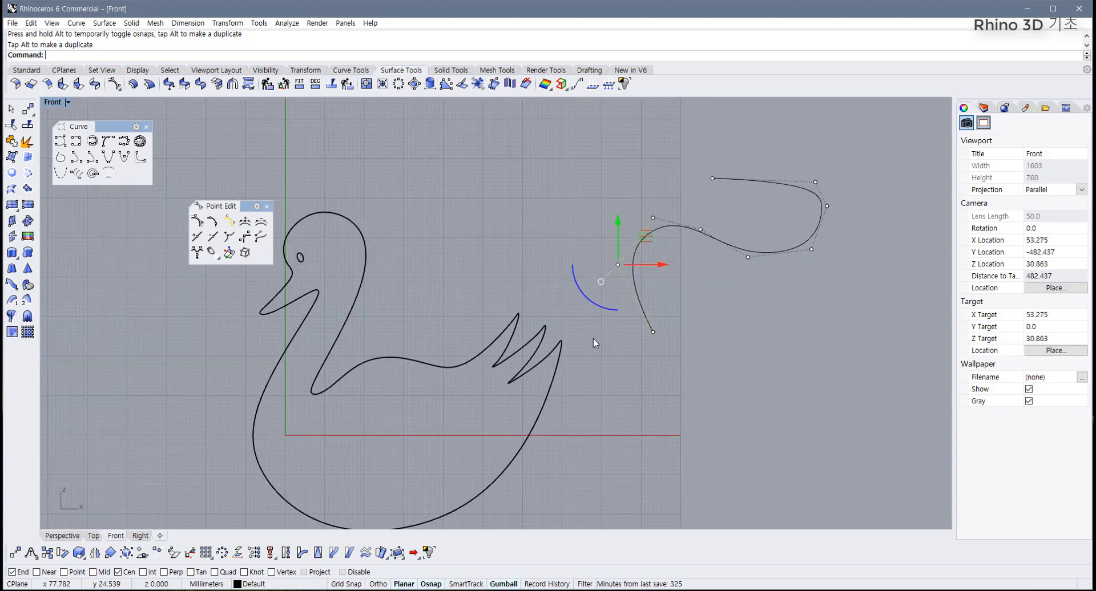
right_click_drag(593, 338, 524, 381)
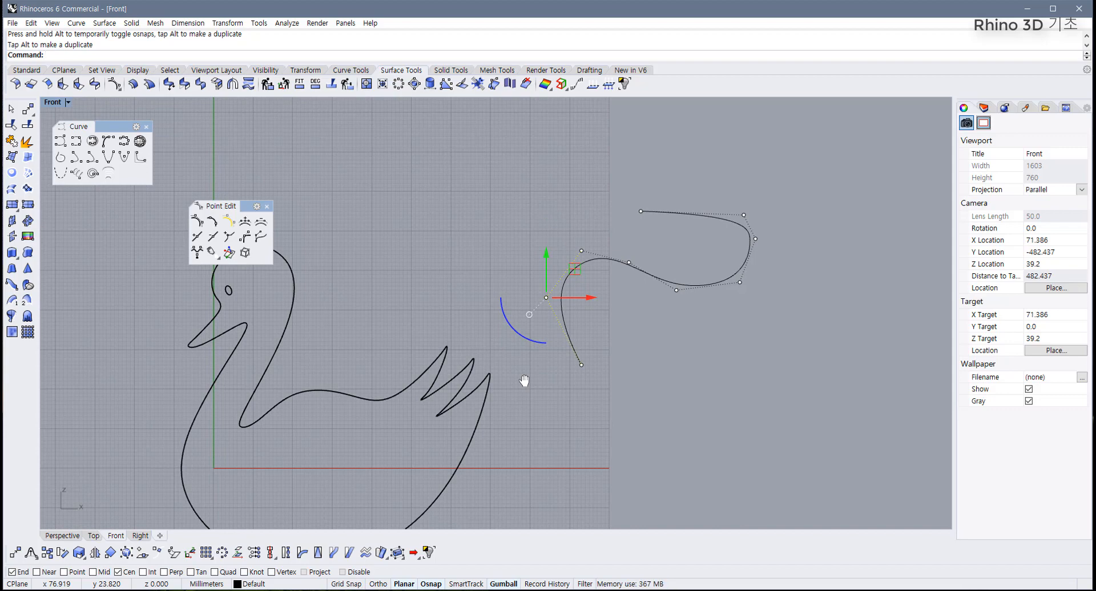
key("F11")
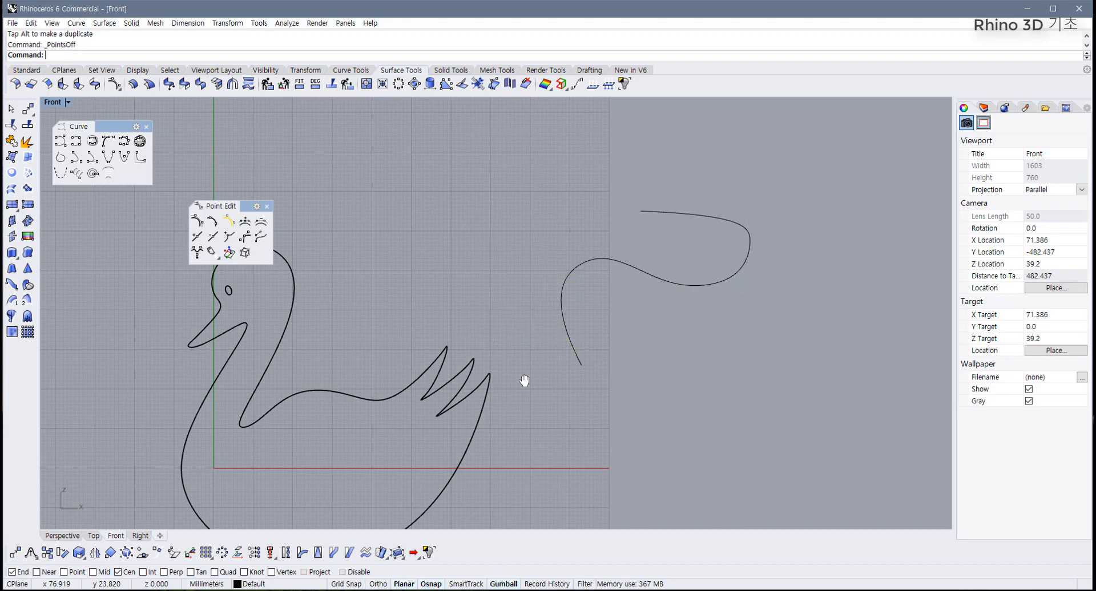
left_click(573, 282)
right_click_drag(256, 343, 361, 316)
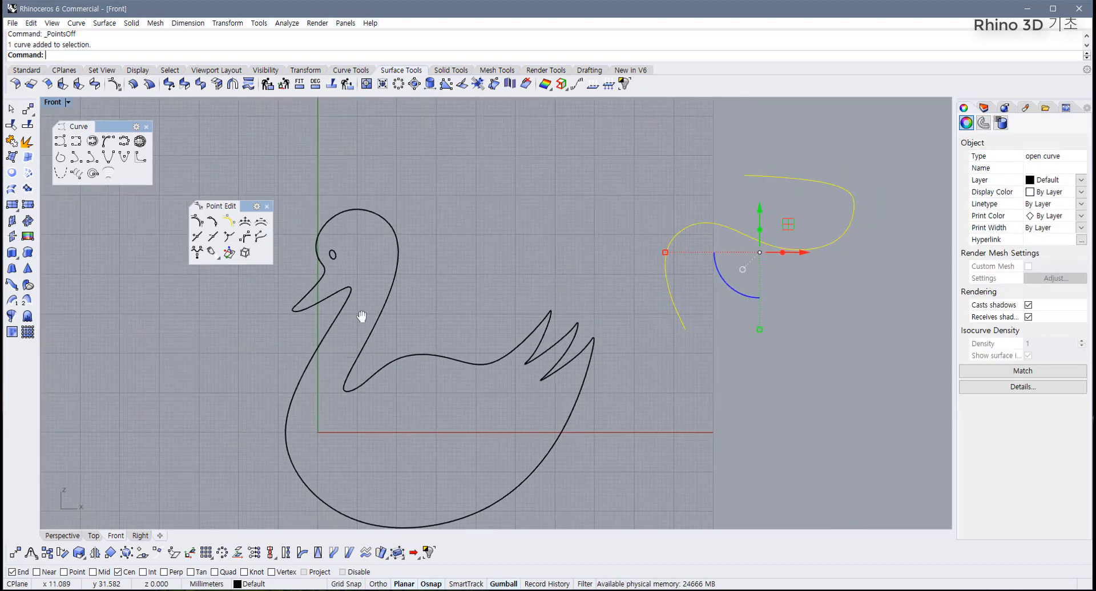
key("Delete")
scroll(365, 342, "down", 2)
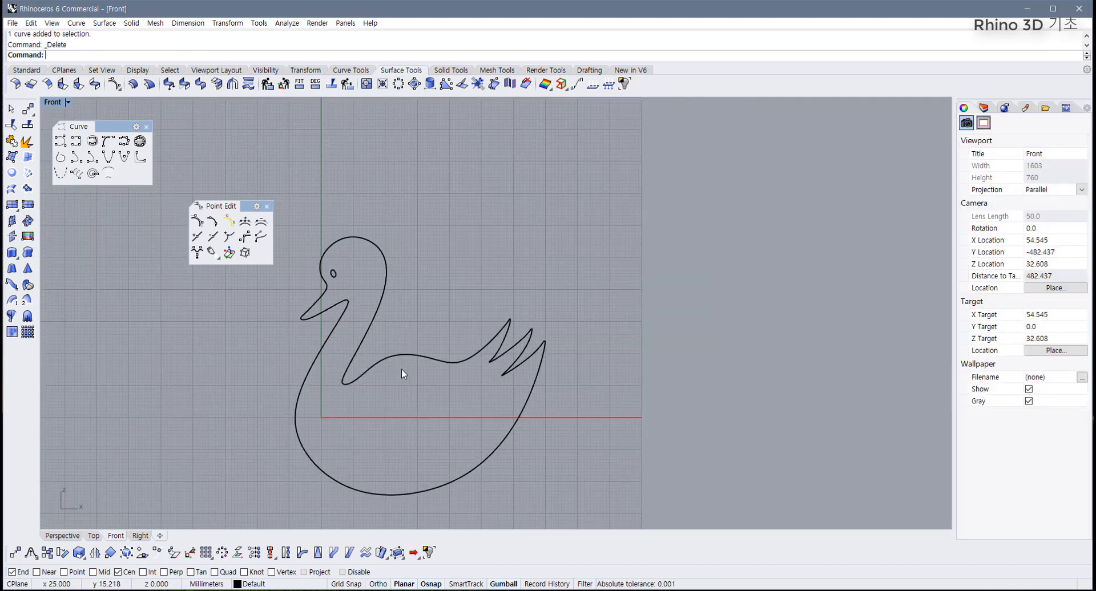
right_click_drag(402, 369, 428, 346)
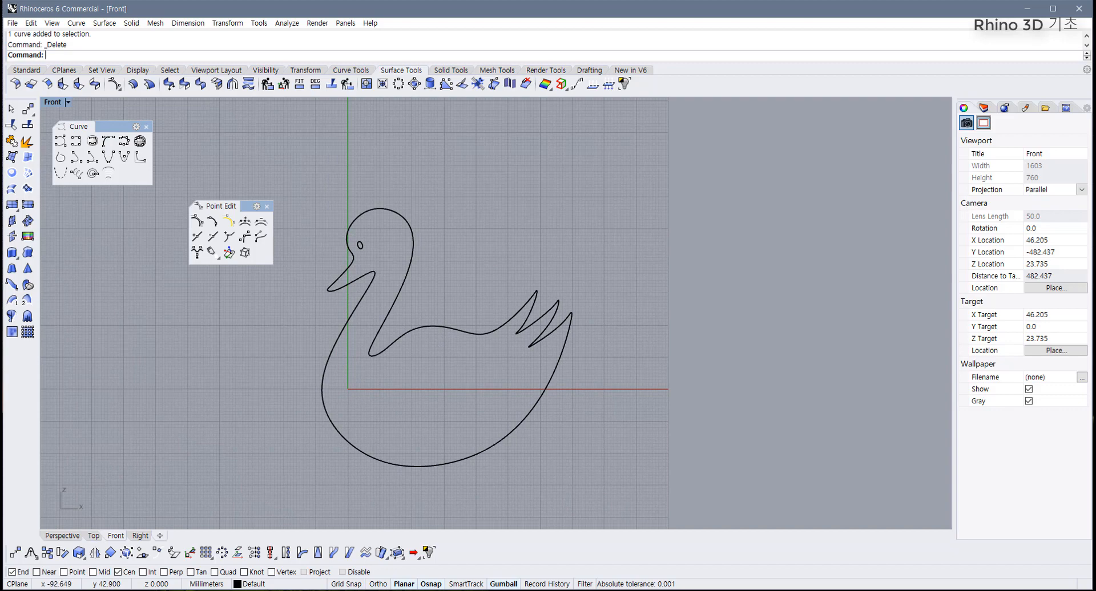